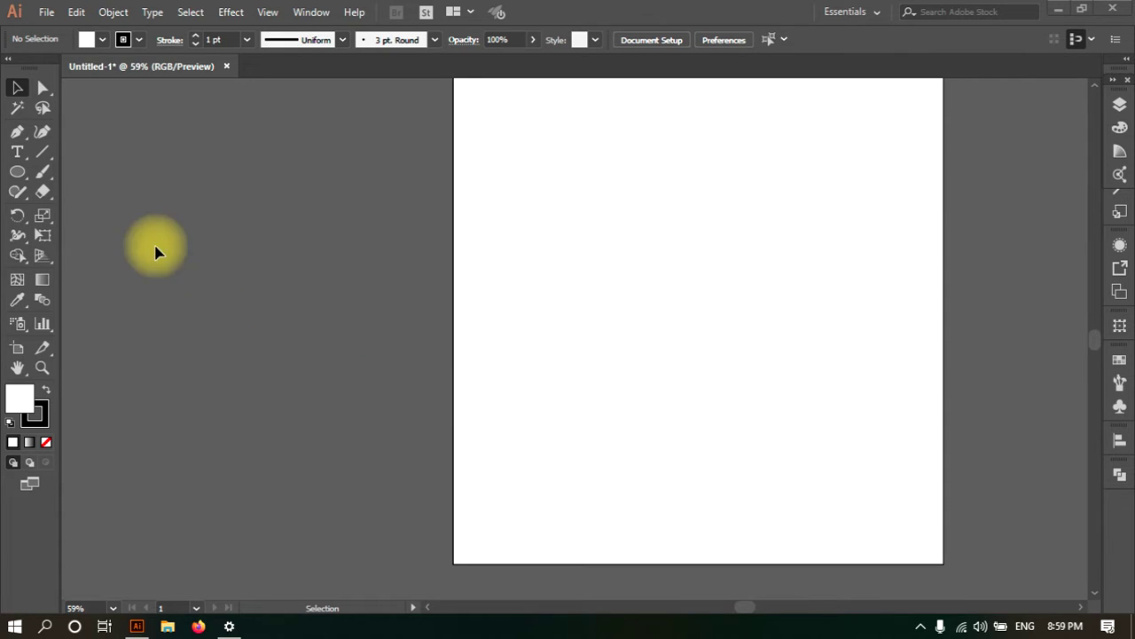
Place point text in the upper part of the artboard, replacing the placeholder with "TODAY"
click(17, 157)
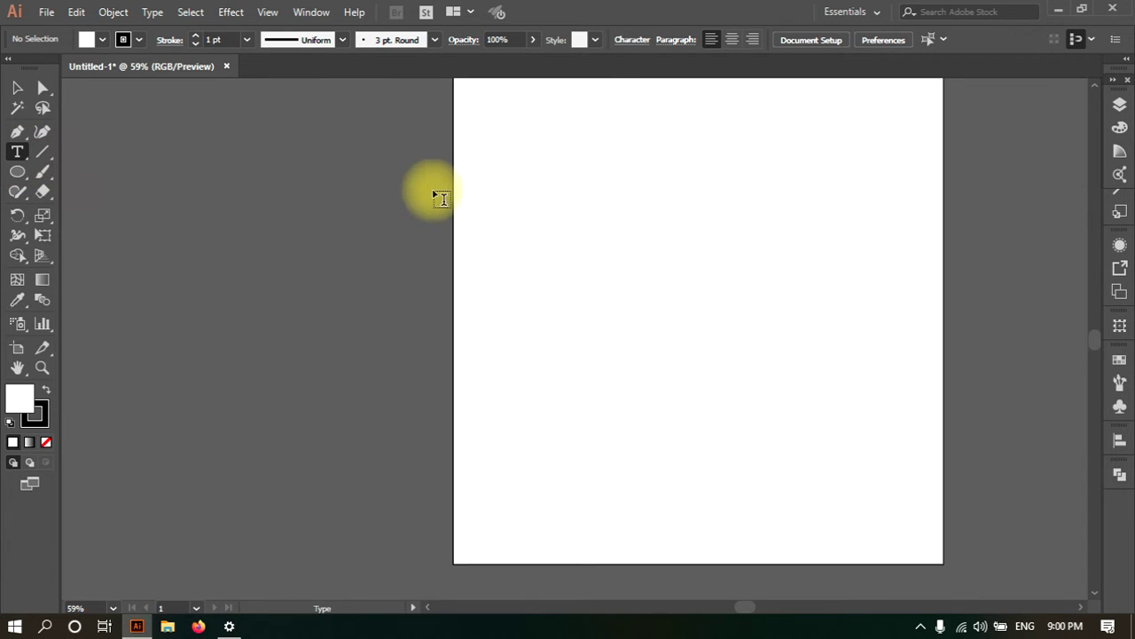
click(497, 209)
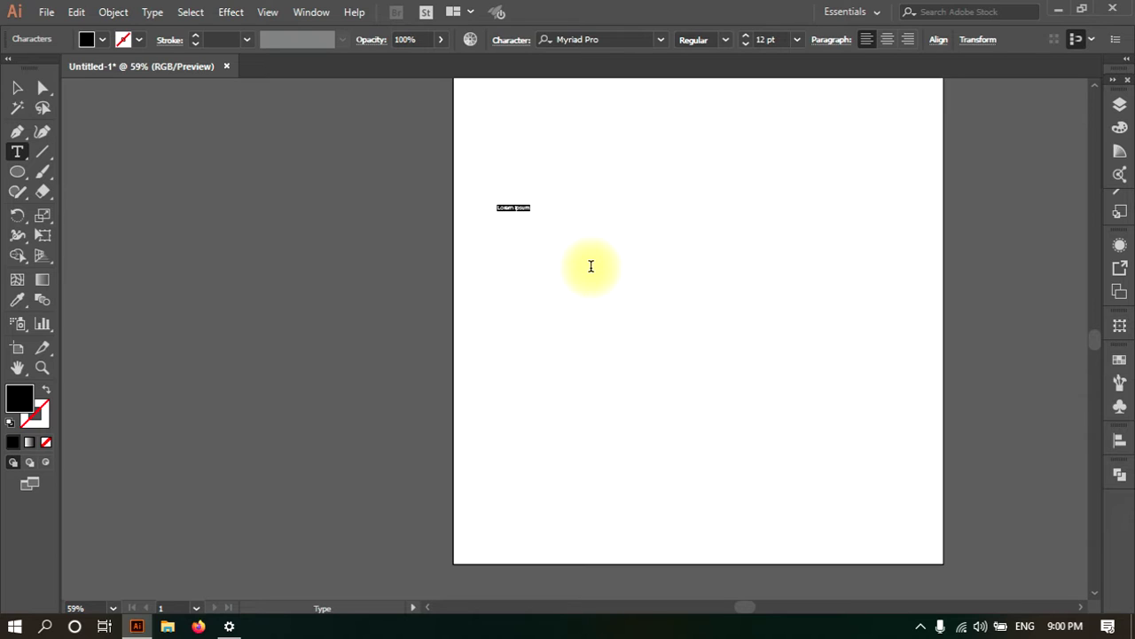
key(BackSpace)
Extend the existing text so that the line reads "TODAY WE WILL LEARN TEXT"
click(42, 367)
click(545, 228)
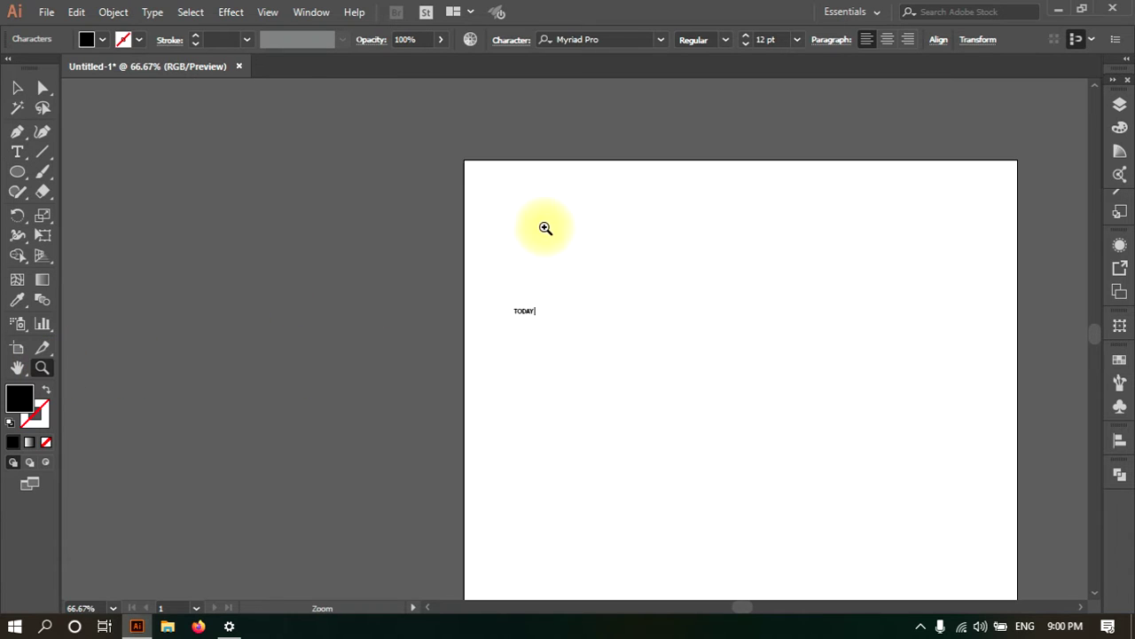
click(632, 304)
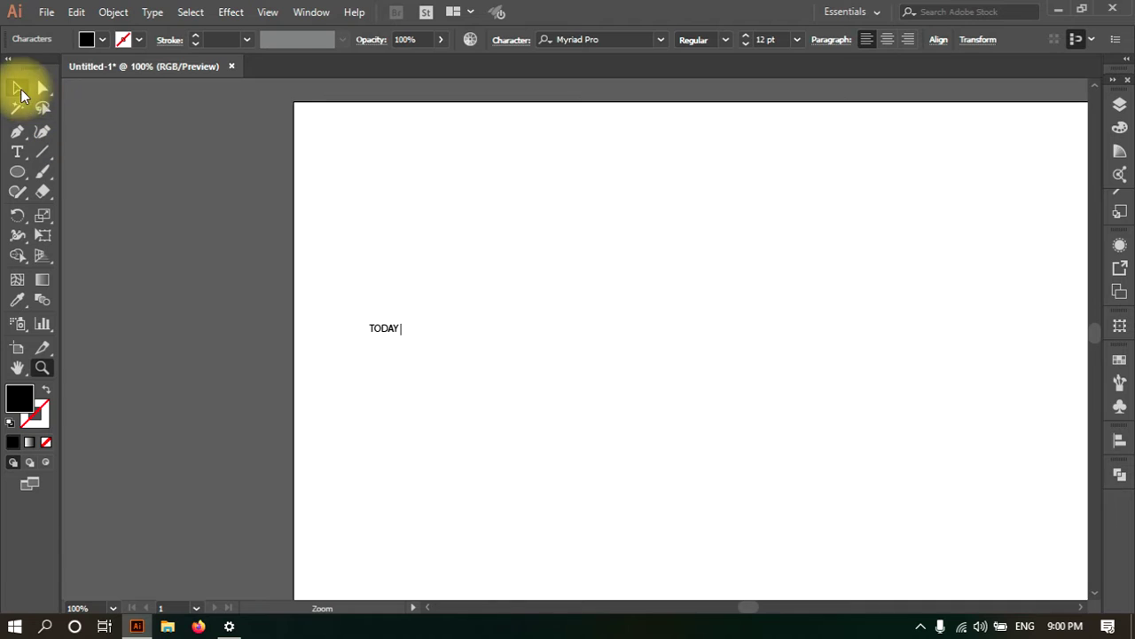
click(19, 88)
click(393, 332)
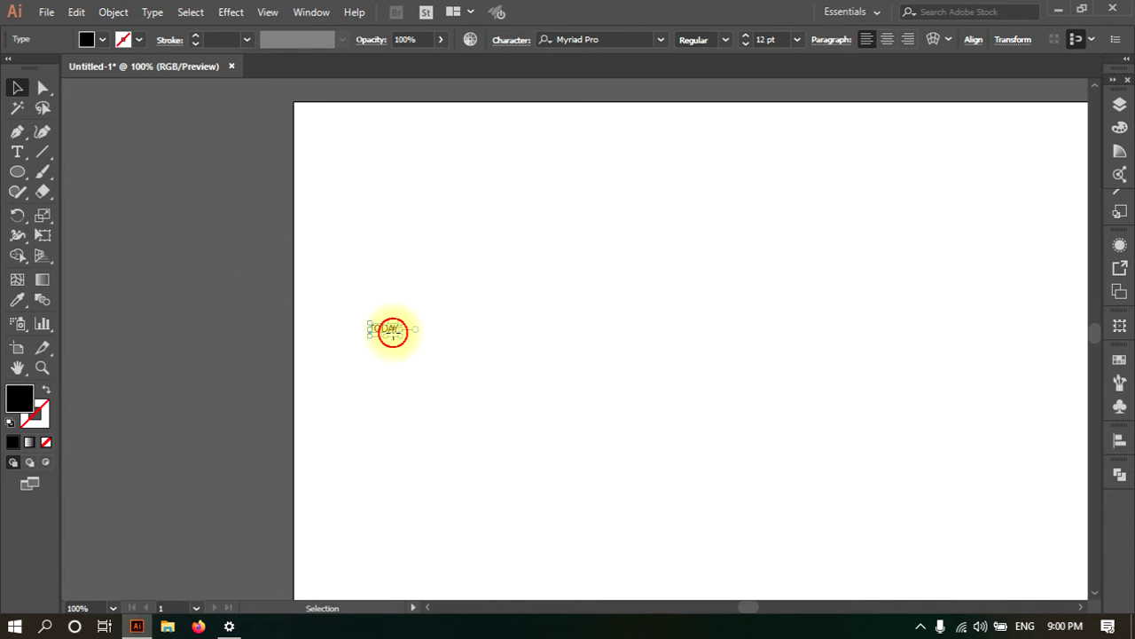
double_click(393, 332)
text(E)
text(E W)
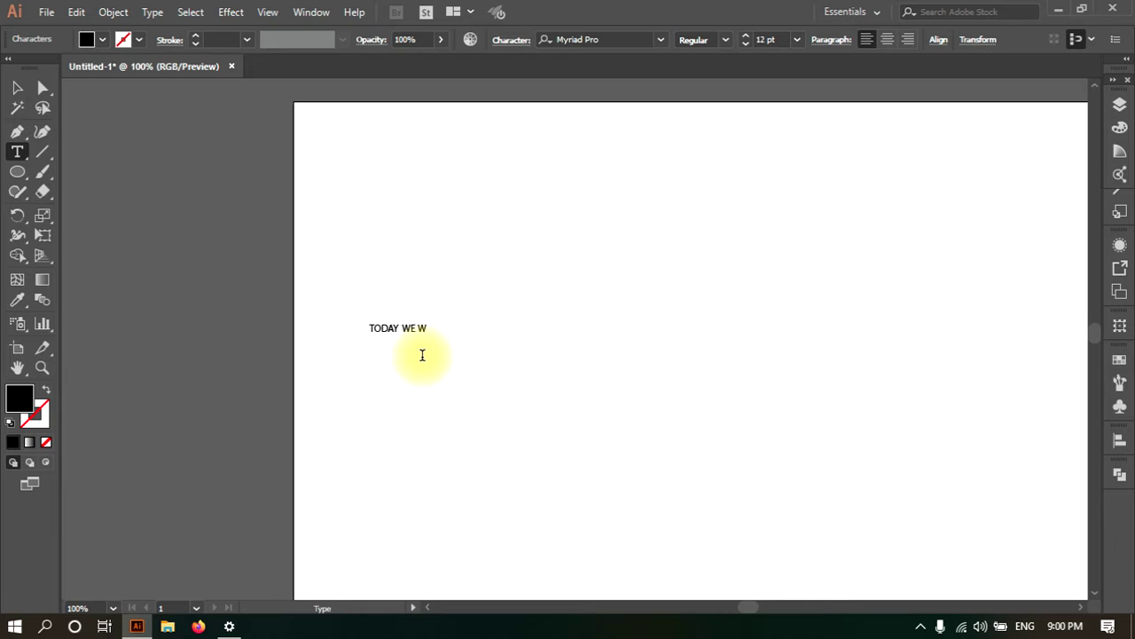
text(ILL LEARN TEXT)
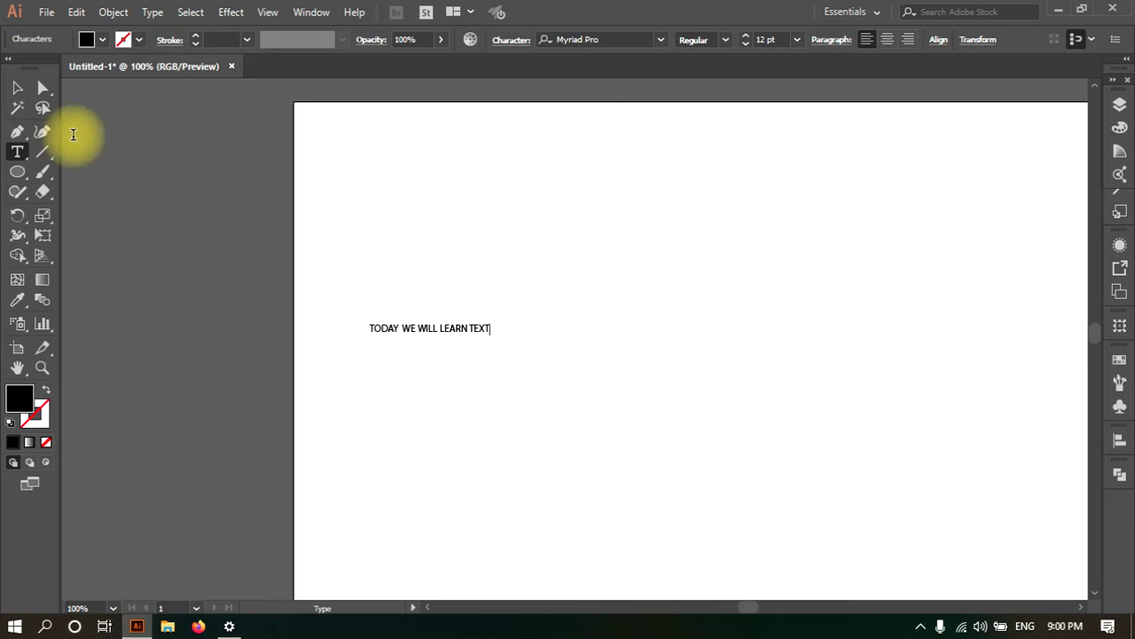
click(24, 95)
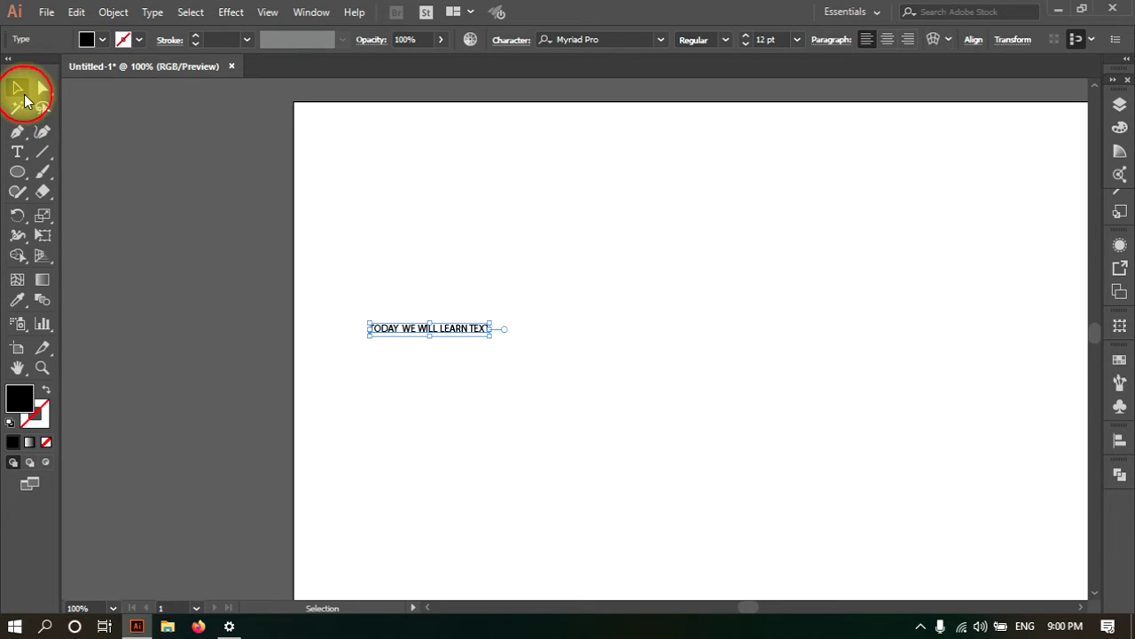
click(489, 381)
click(450, 329)
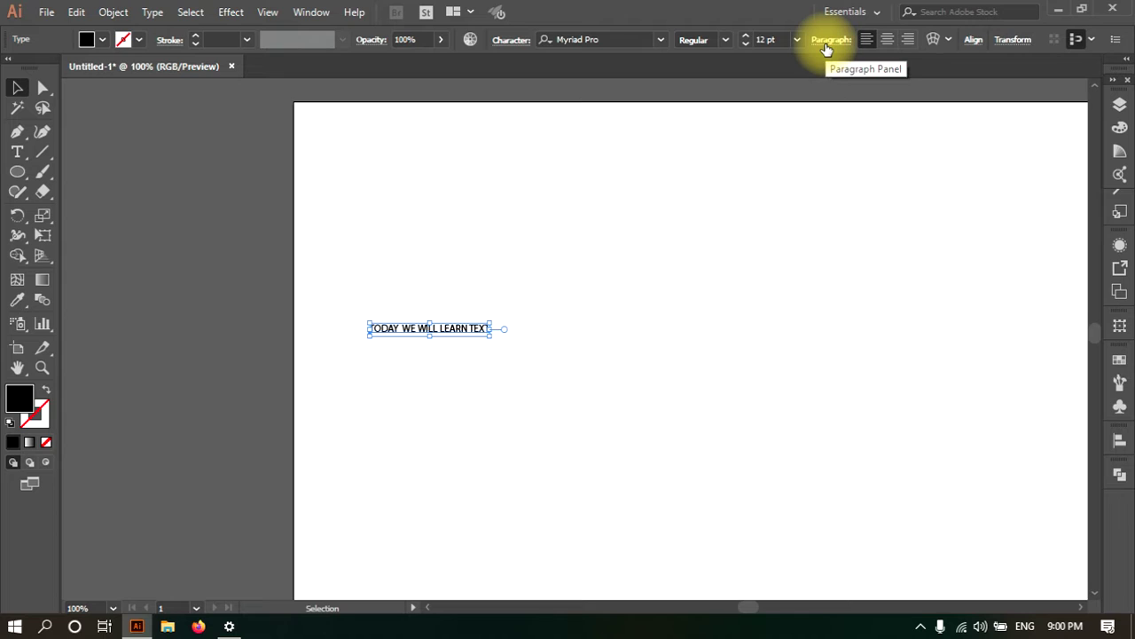
click(661, 42)
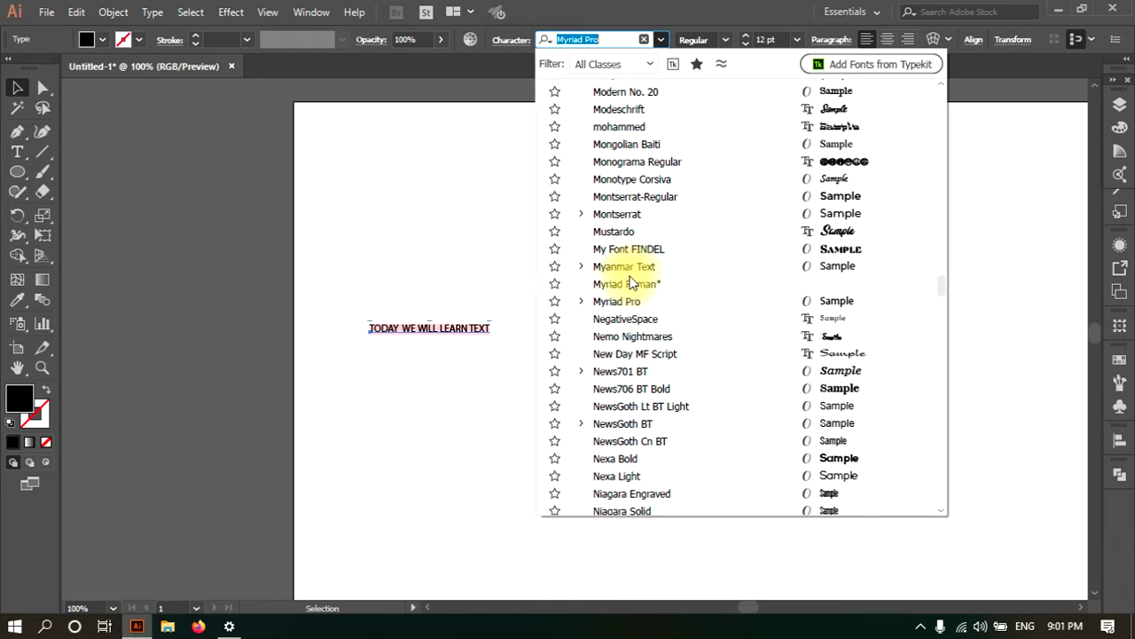
click(510, 274)
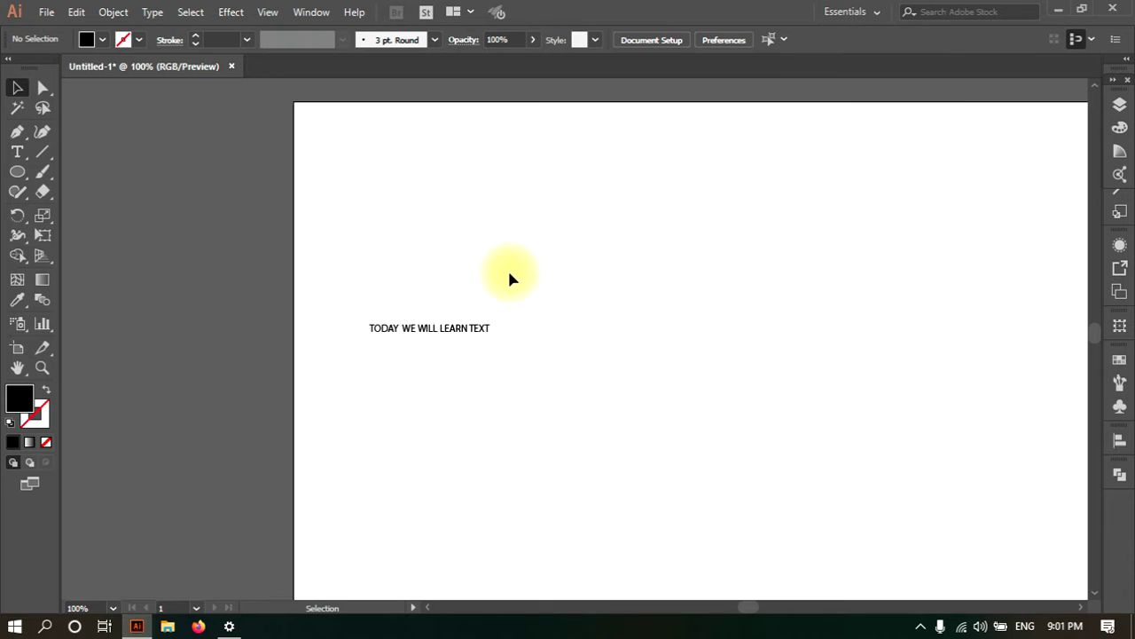
Scale the text line freehand to a font size of about 104 pt and reposition it in the artboard's upper area
click(484, 331)
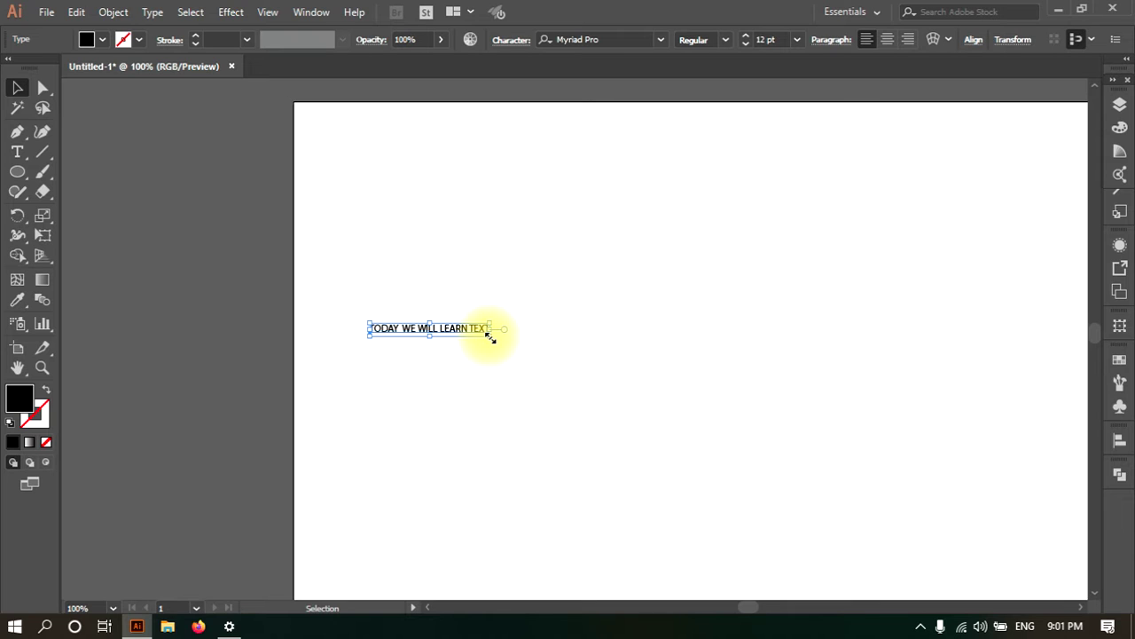
drag(490, 337, 1042, 513)
drag(972, 439, 956, 357)
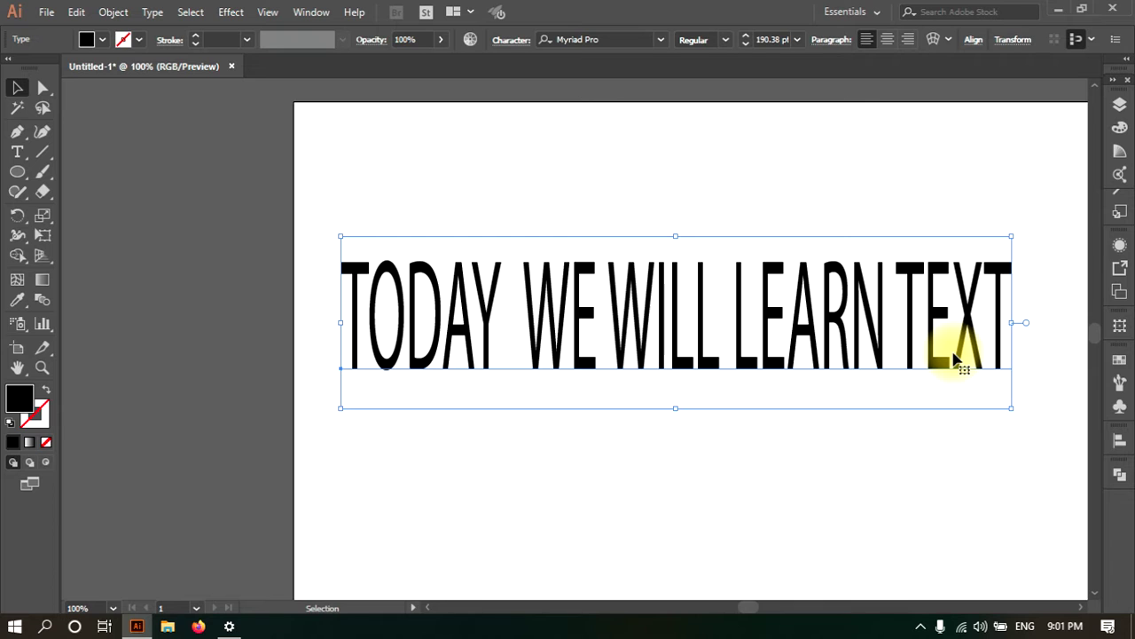
drag(1010, 403, 823, 312)
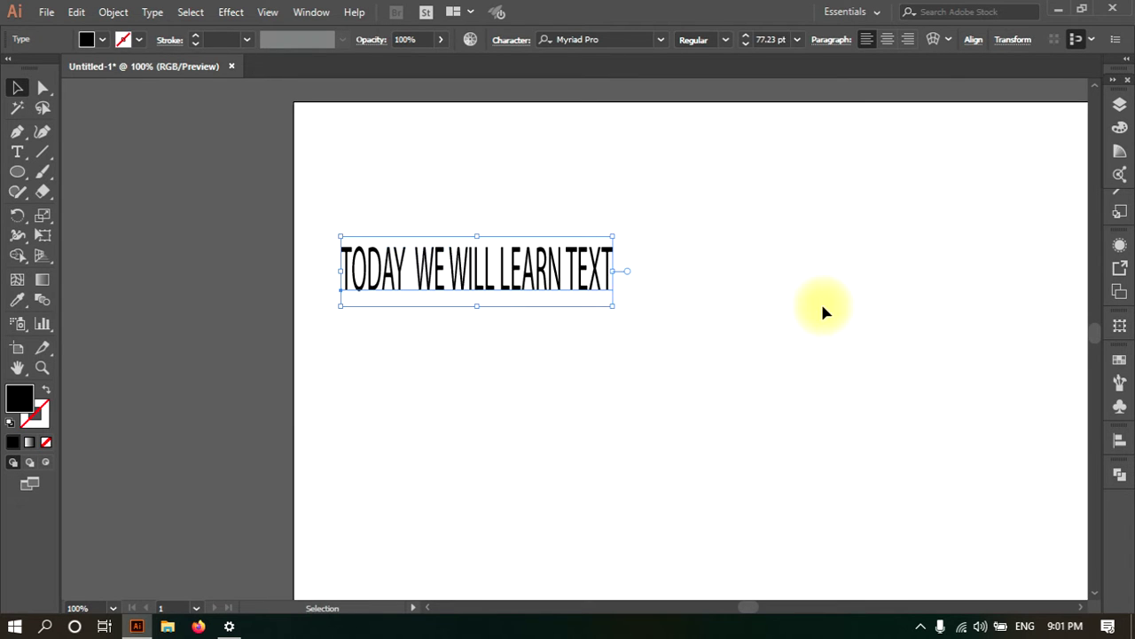
drag(612, 305, 972, 417)
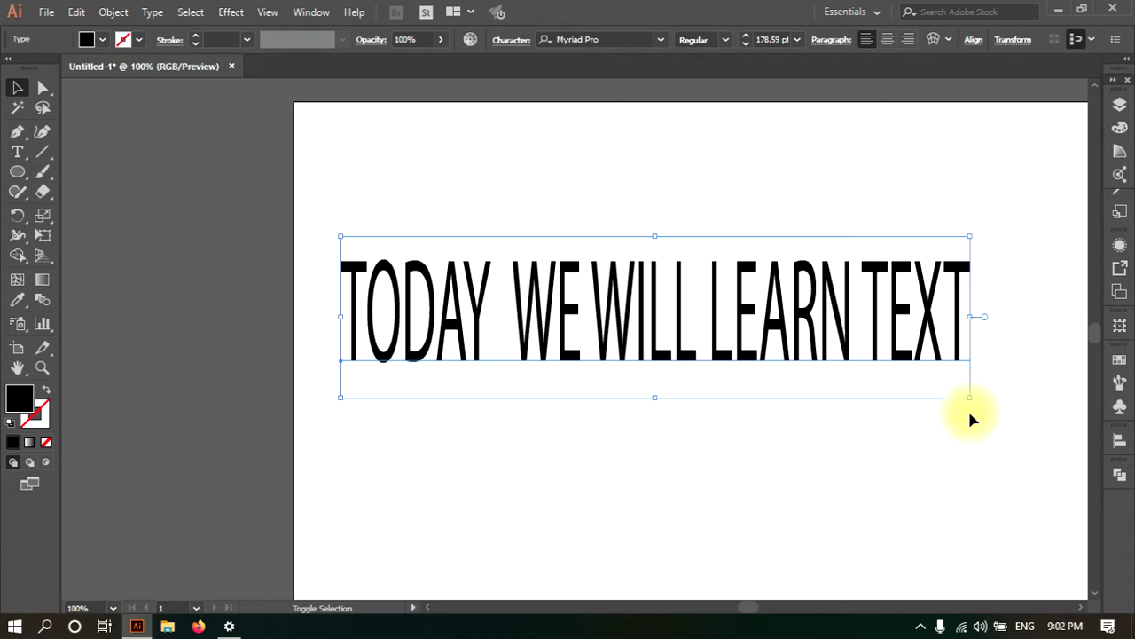
drag(966, 395, 748, 372)
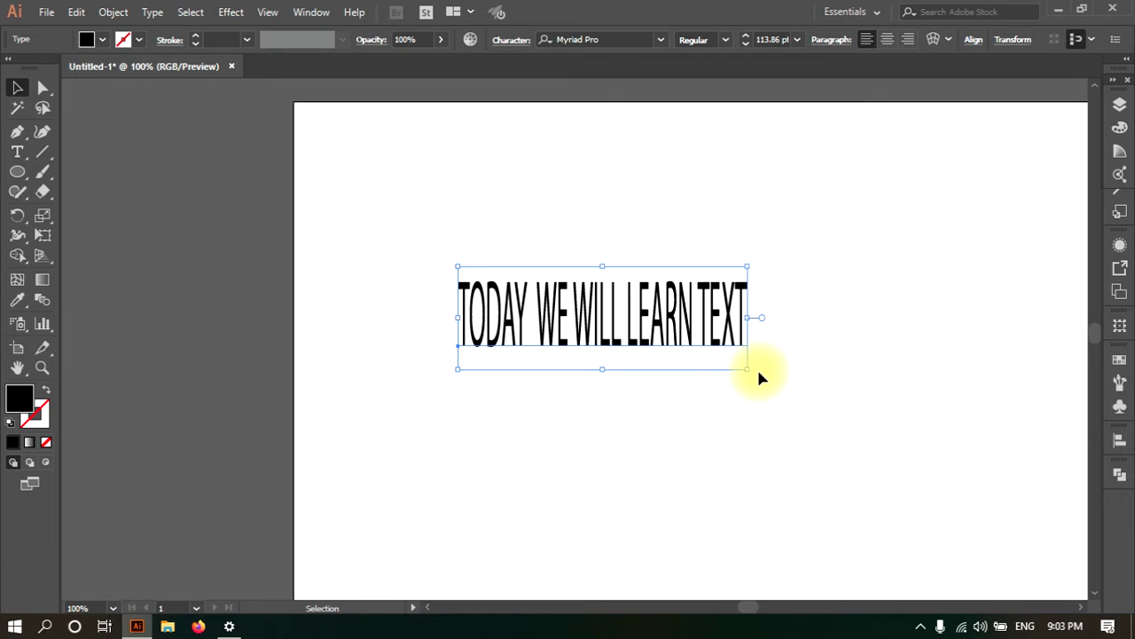
drag(747, 369, 863, 360)
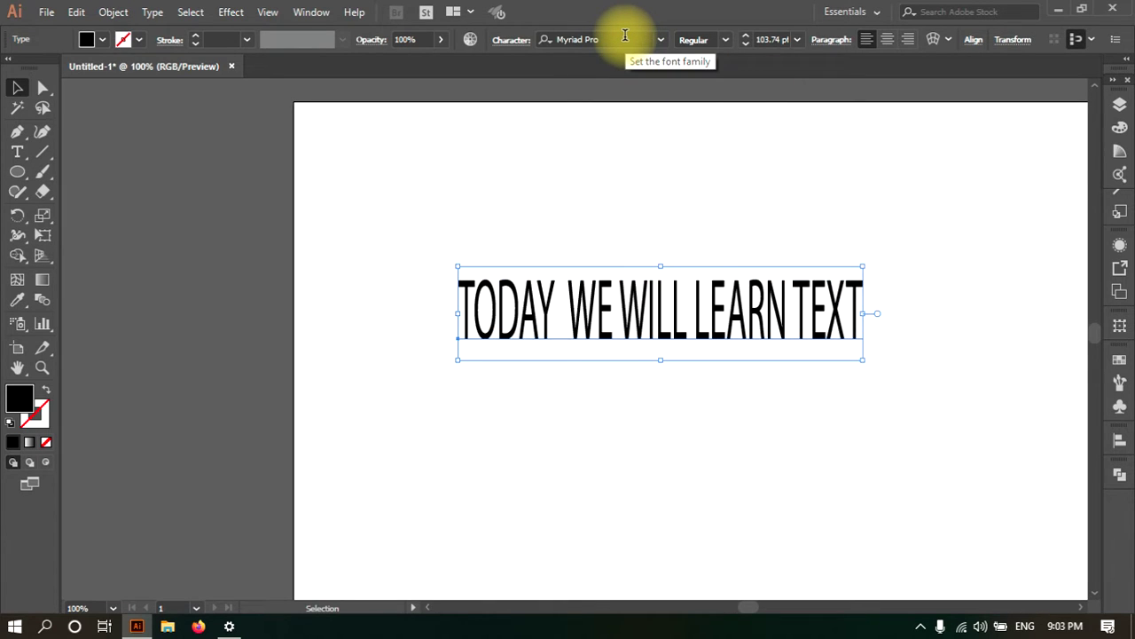
Try the Condensed and Bold Condensed font styles on the text line, and restore the Regular style
click(725, 39)
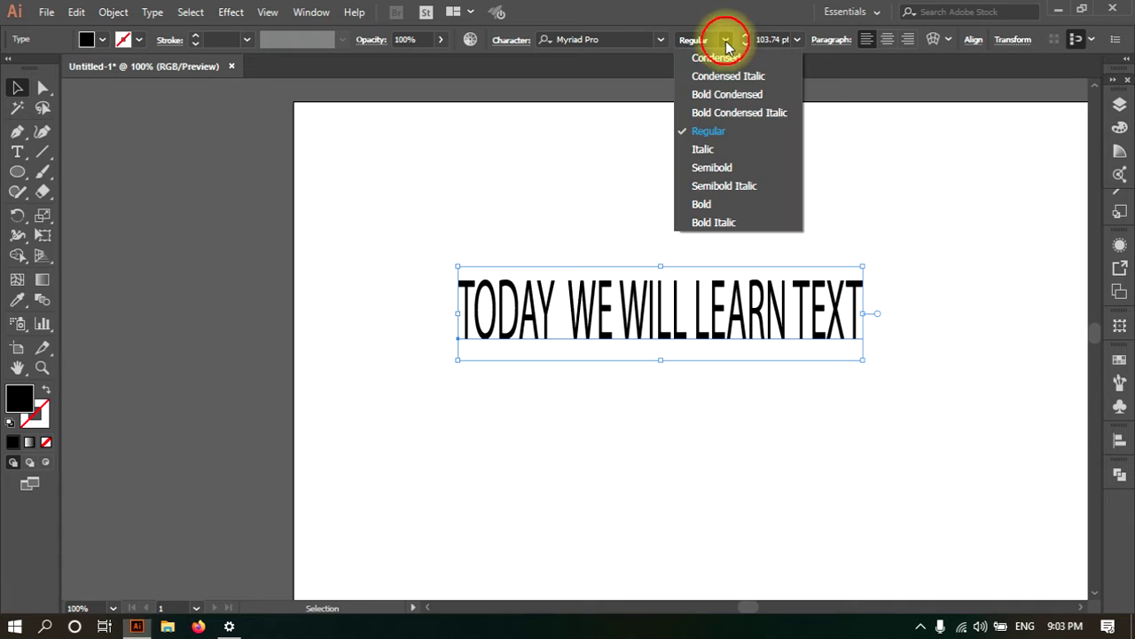
click(733, 58)
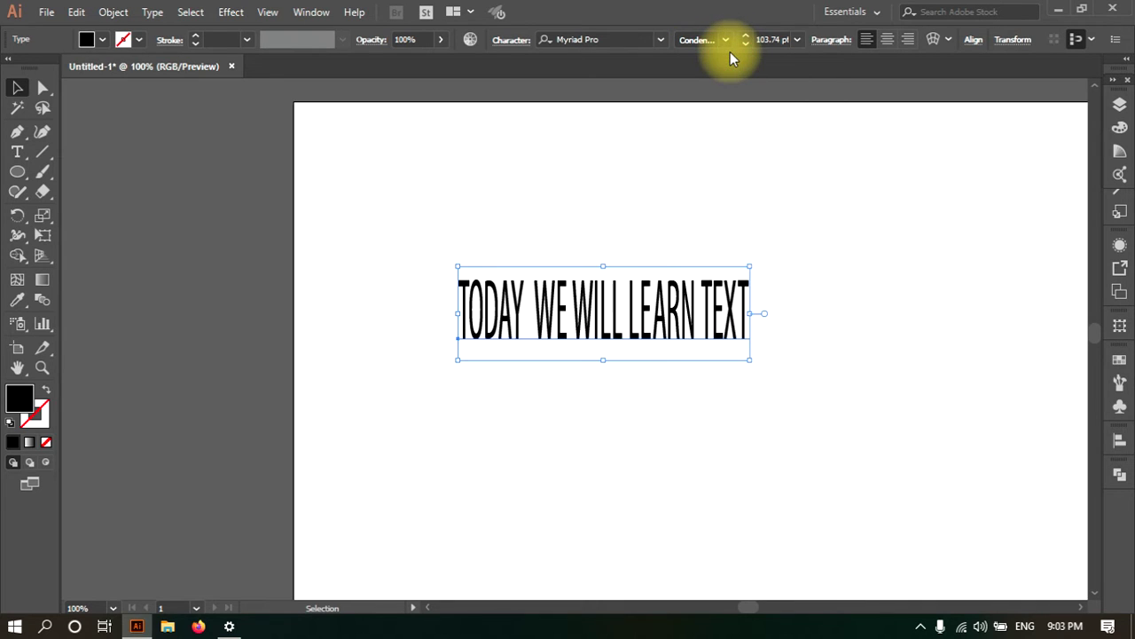
click(725, 39)
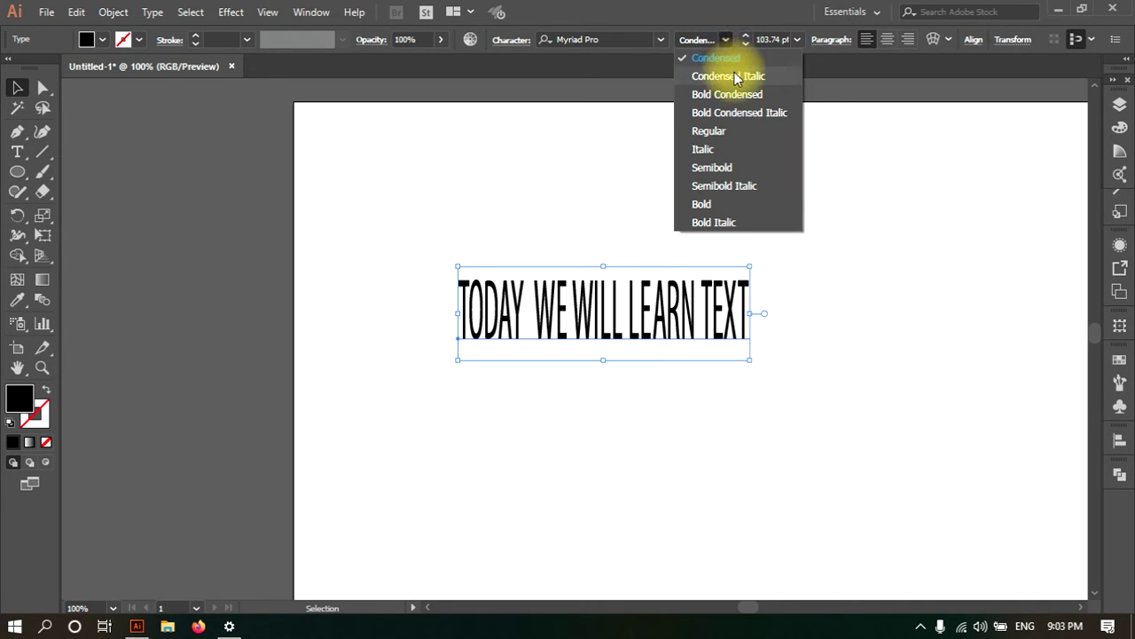
click(729, 94)
click(726, 40)
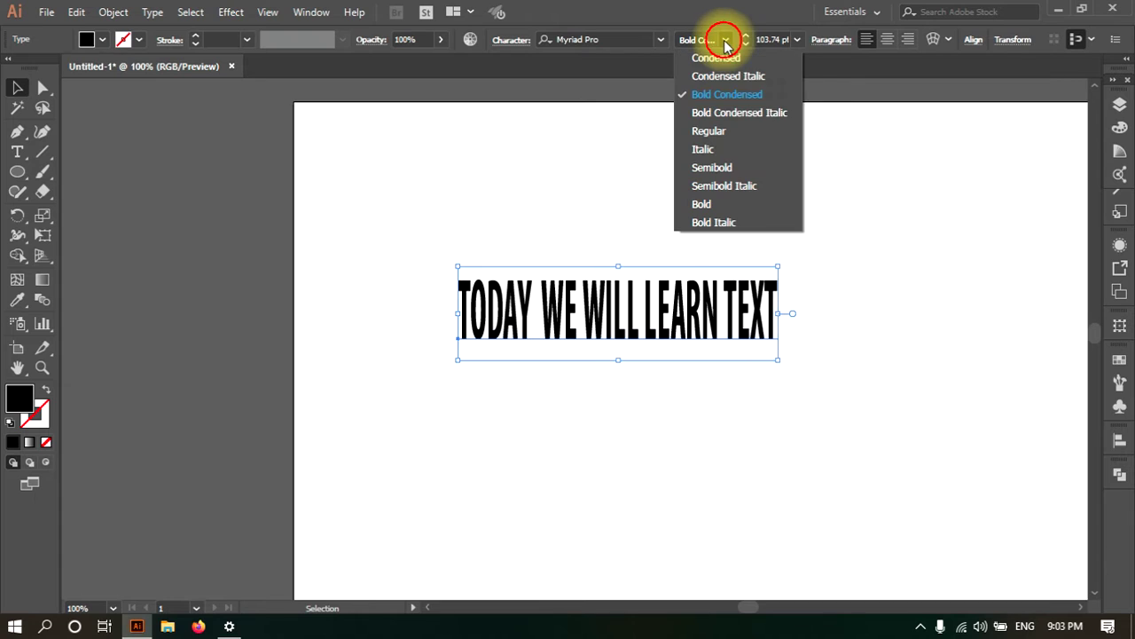
click(733, 130)
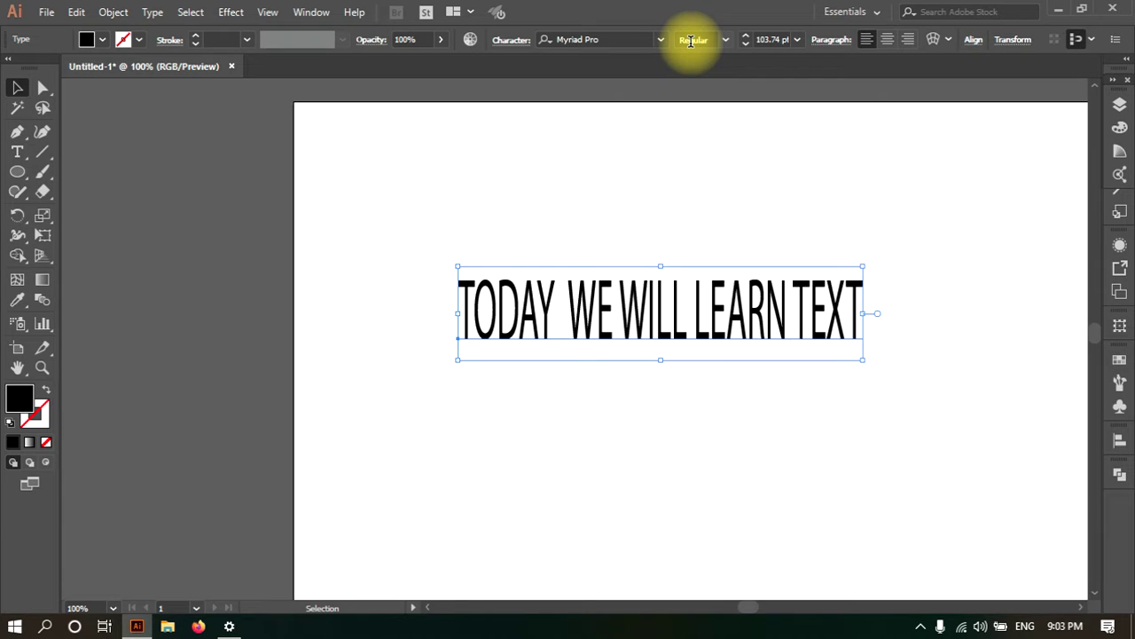
click(727, 42)
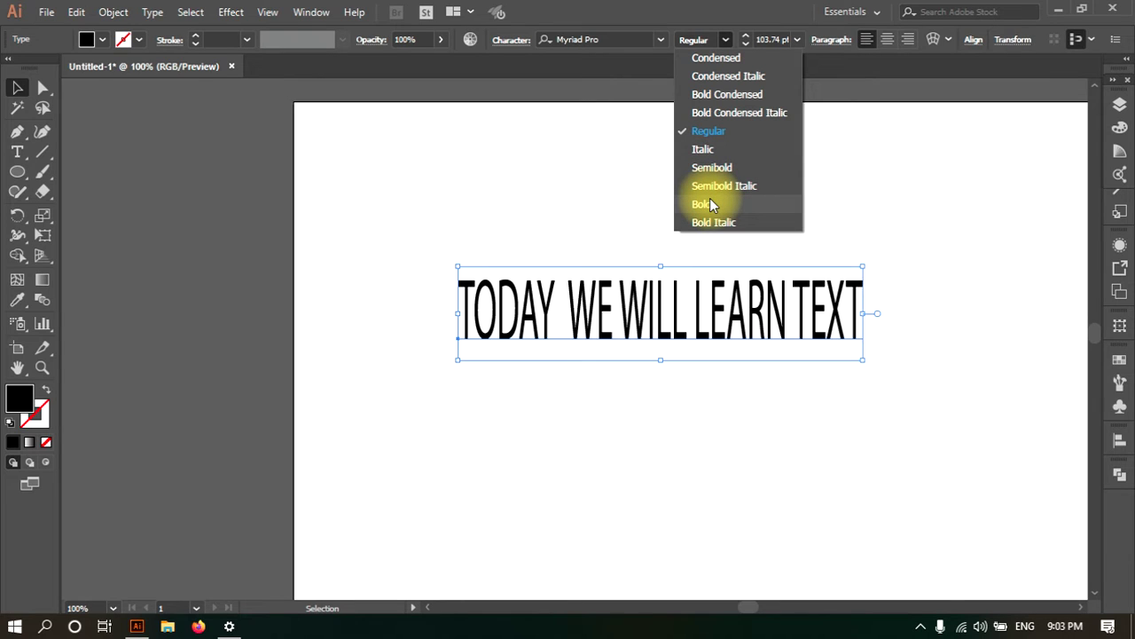
click(729, 41)
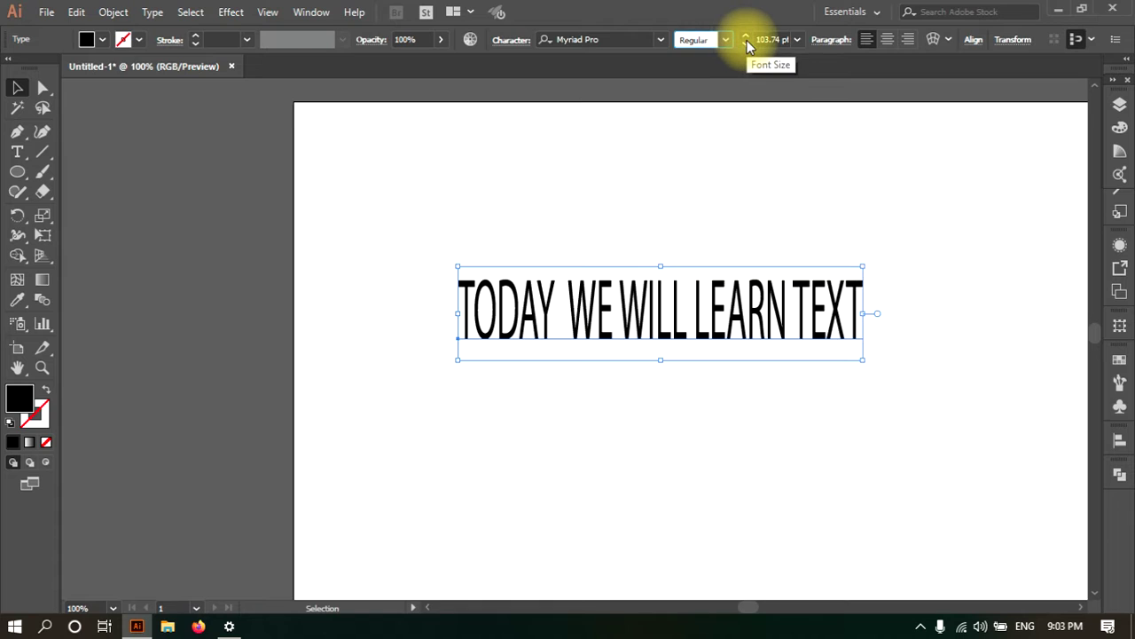
click(794, 40)
click(794, 40)
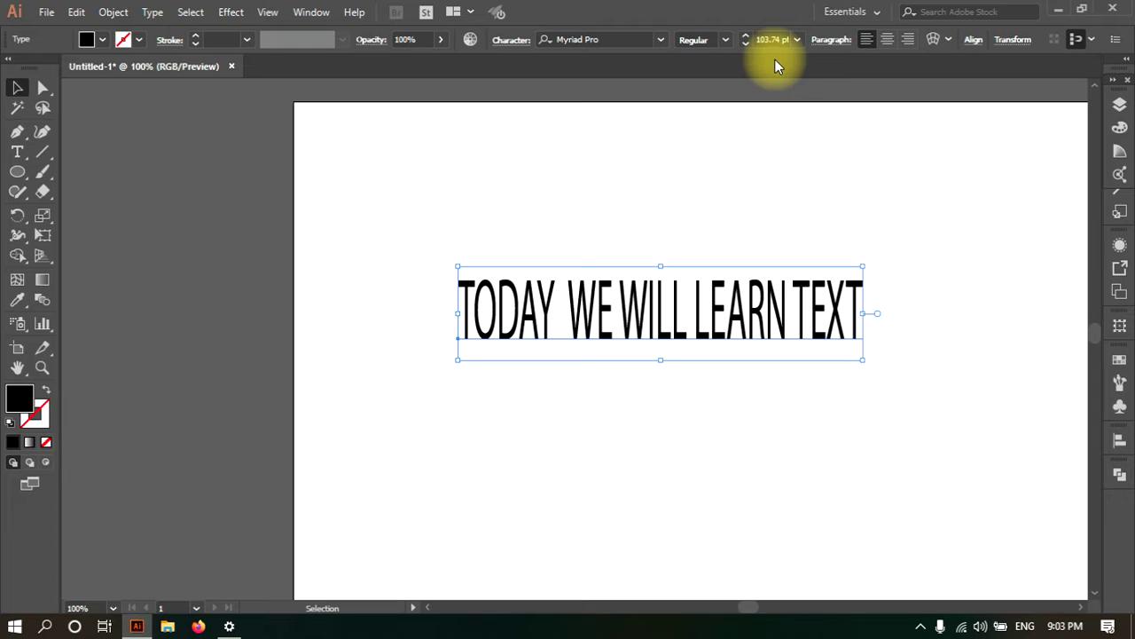
Try centre and right paragraph alignment on the text line, and restore left alignment
click(883, 43)
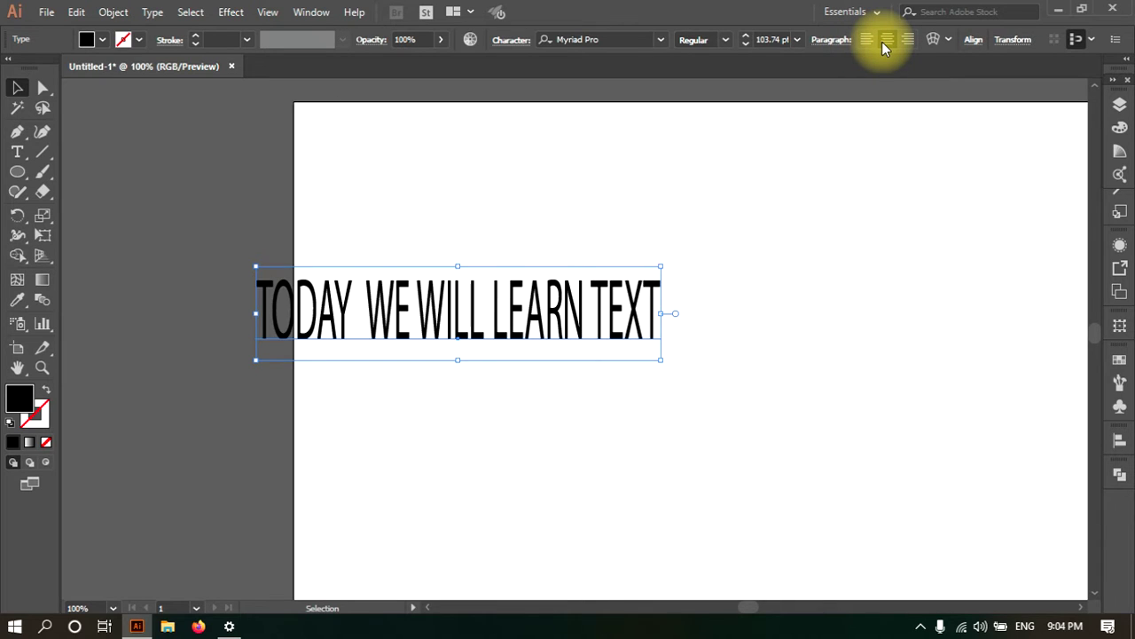
click(906, 41)
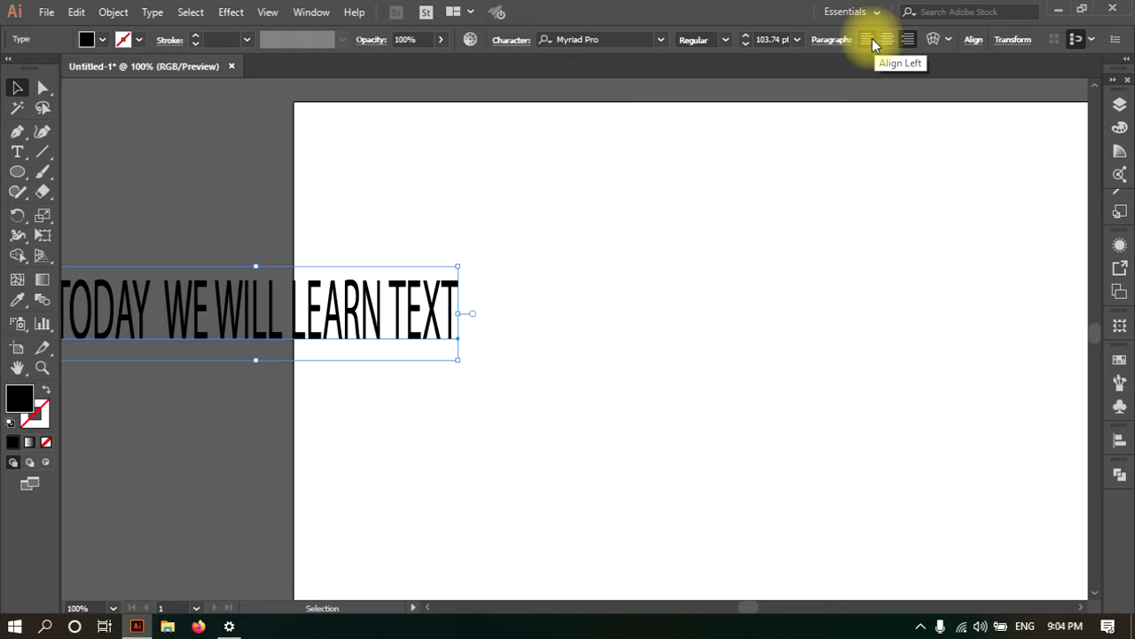
click(870, 40)
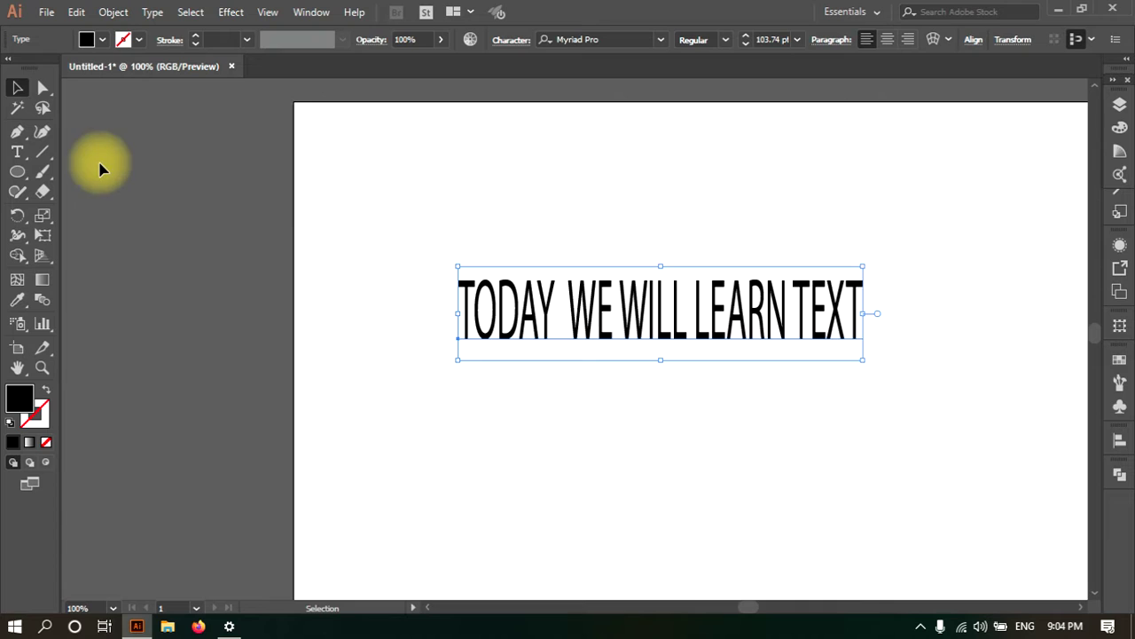
Draw a large black rectangle with the Rectangle tool, covering the text line on the artboard
click(20, 156)
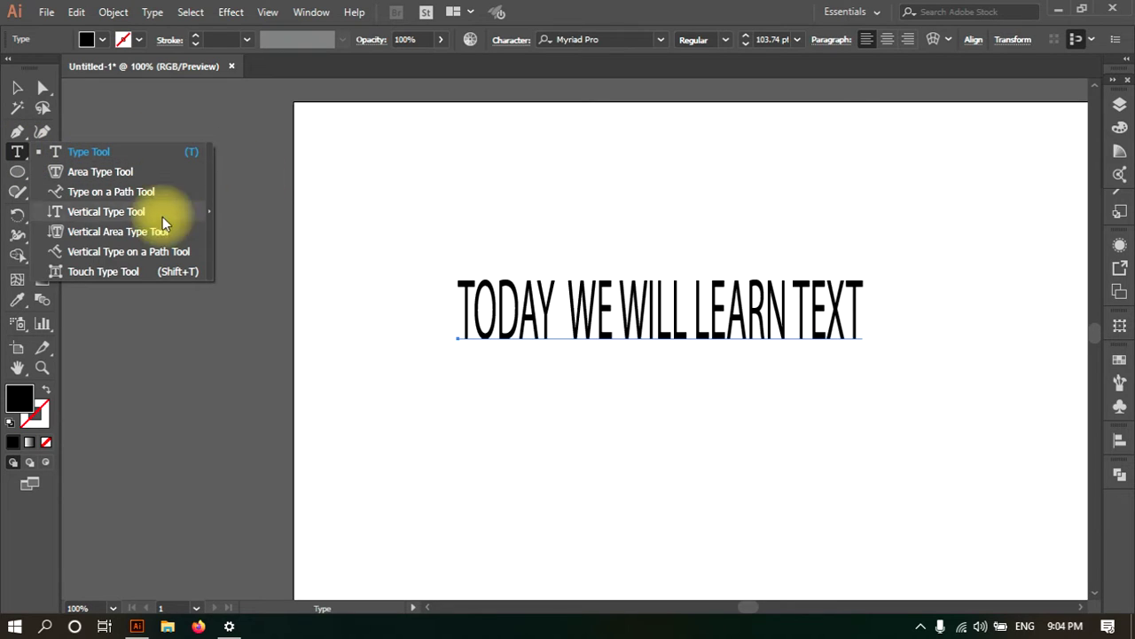
click(21, 172)
click(21, 172)
click(21, 172)
click(99, 171)
drag(382, 122, 1015, 494)
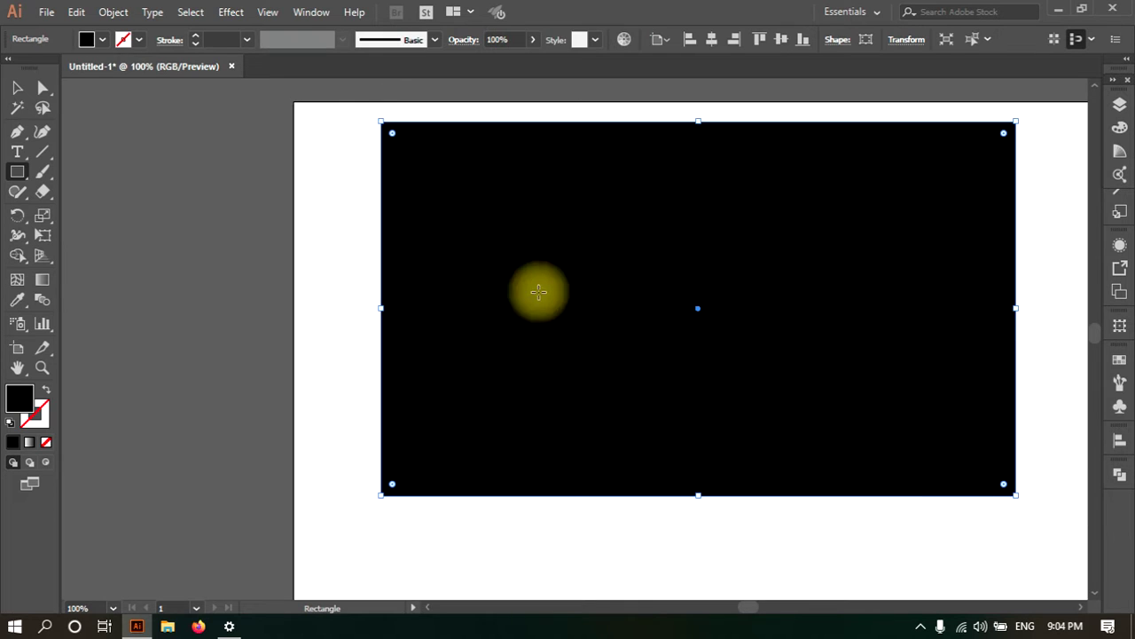
Reposition the black rectangle on the artboard and delete the text line behind it
click(16, 88)
click(690, 325)
drag(690, 324, 690, 238)
click(667, 337)
key(Delete)
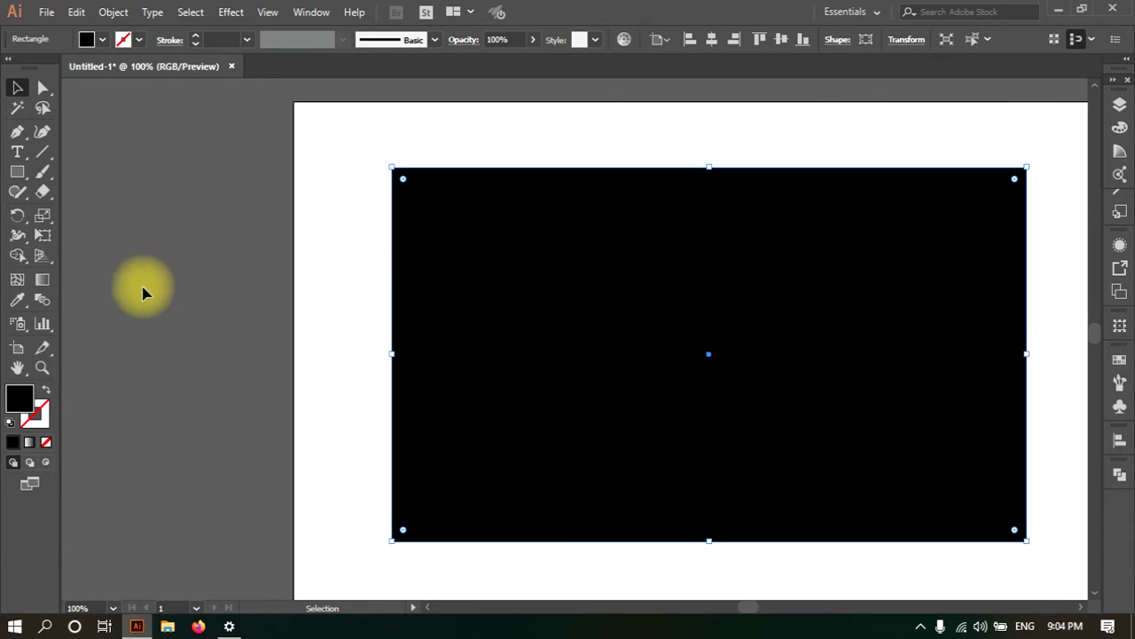
Fill the black rectangle with placeholder text using the Area Type tool, and undo it
click(10, 156)
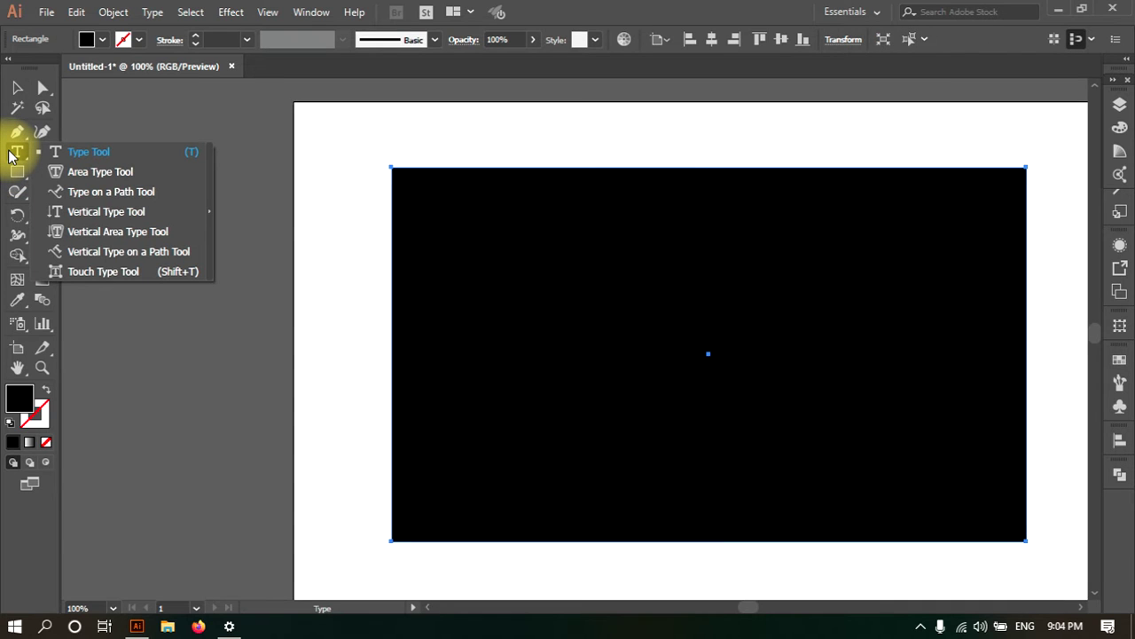
click(52, 172)
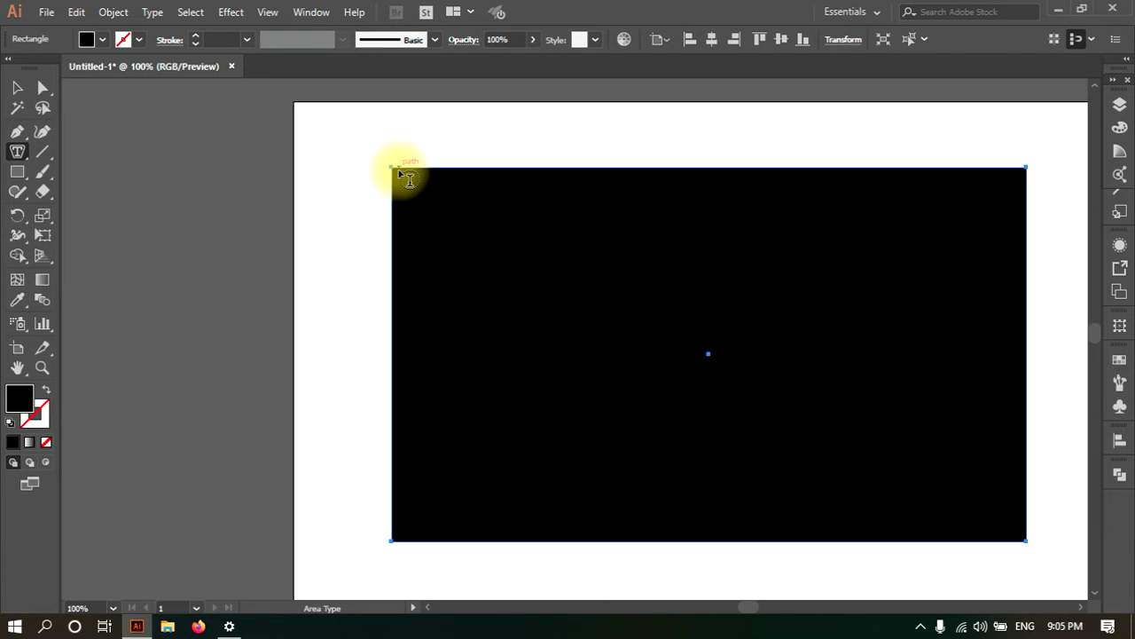
click(366, 182)
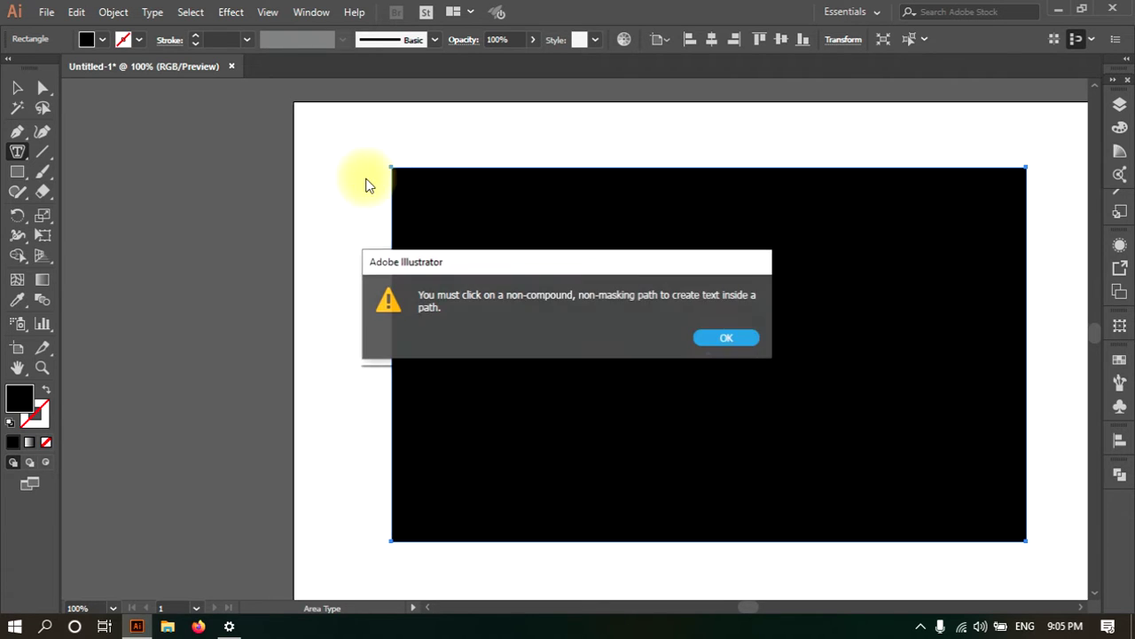
click(750, 337)
click(431, 183)
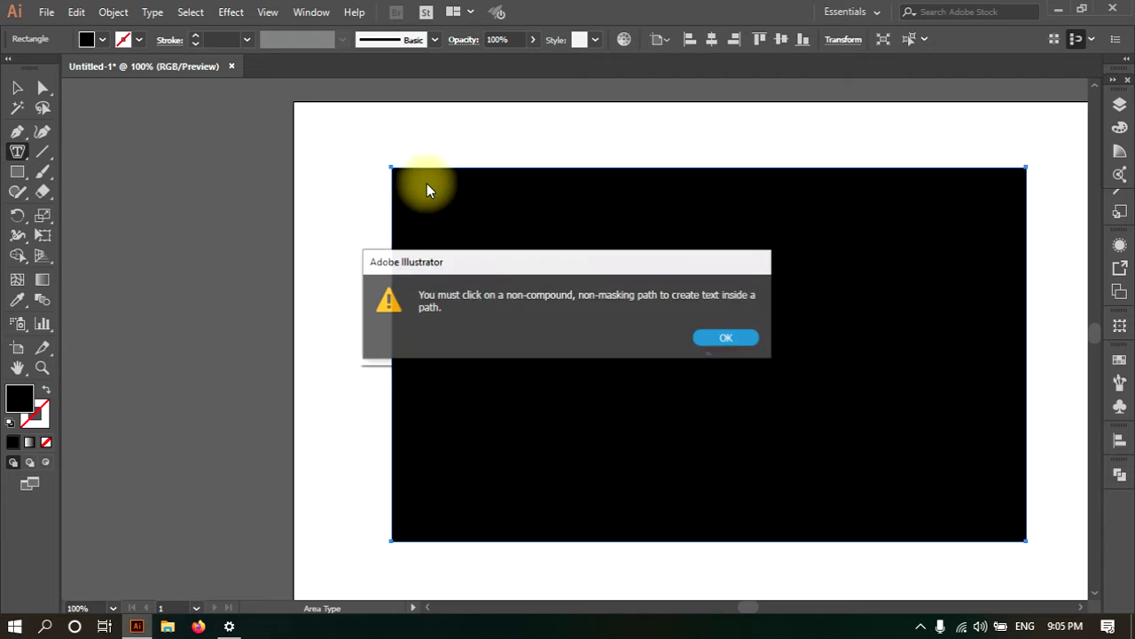
click(723, 344)
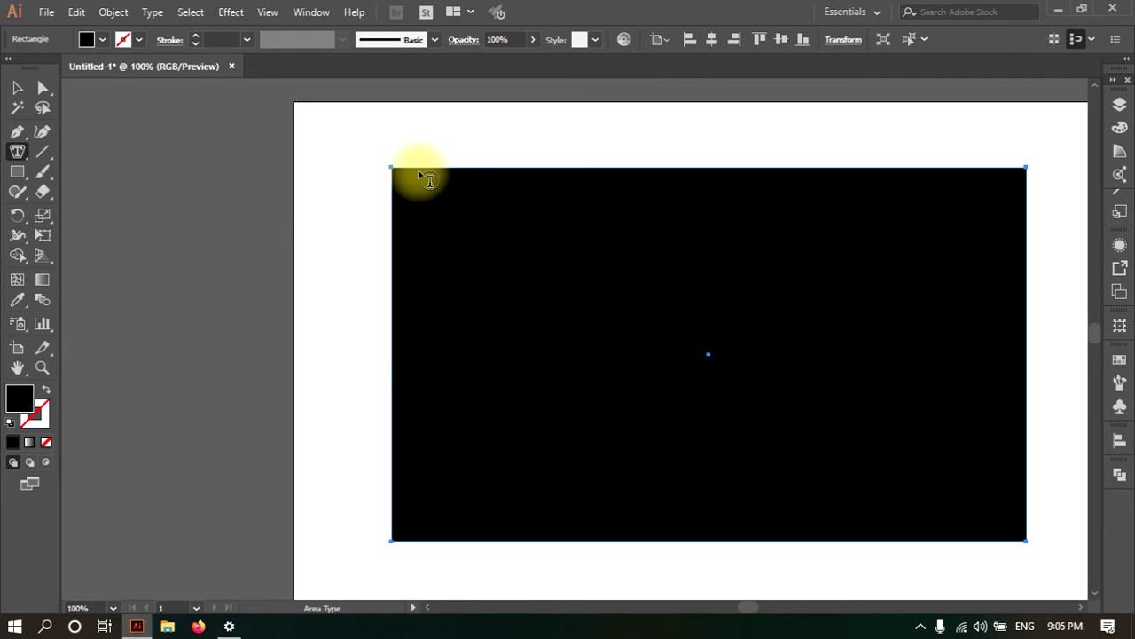
click(424, 174)
click(723, 335)
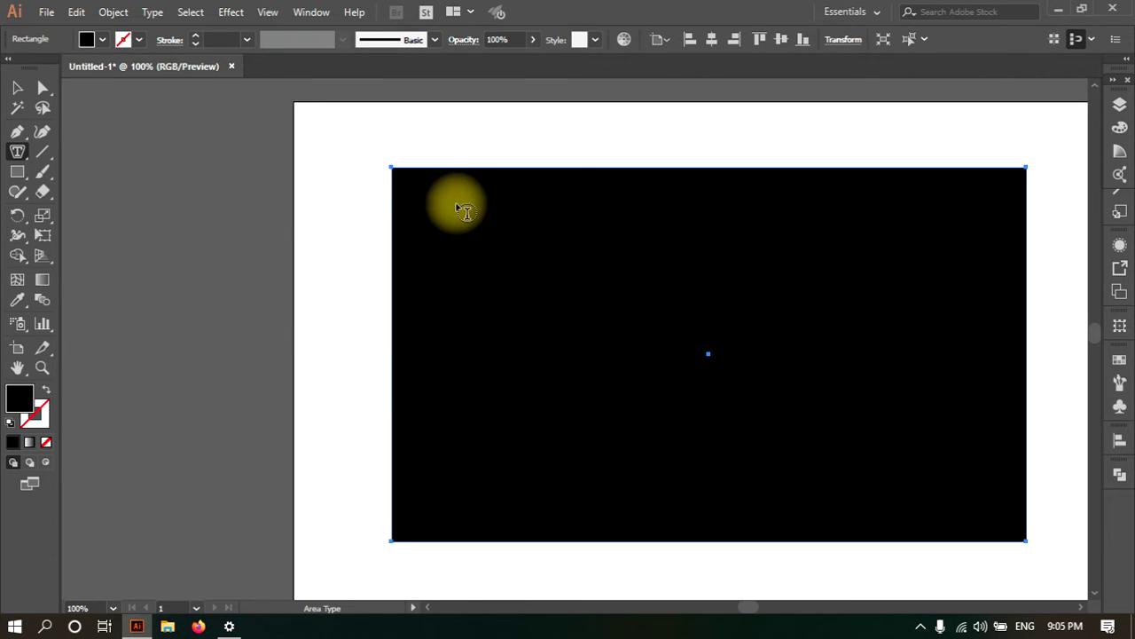
click(410, 168)
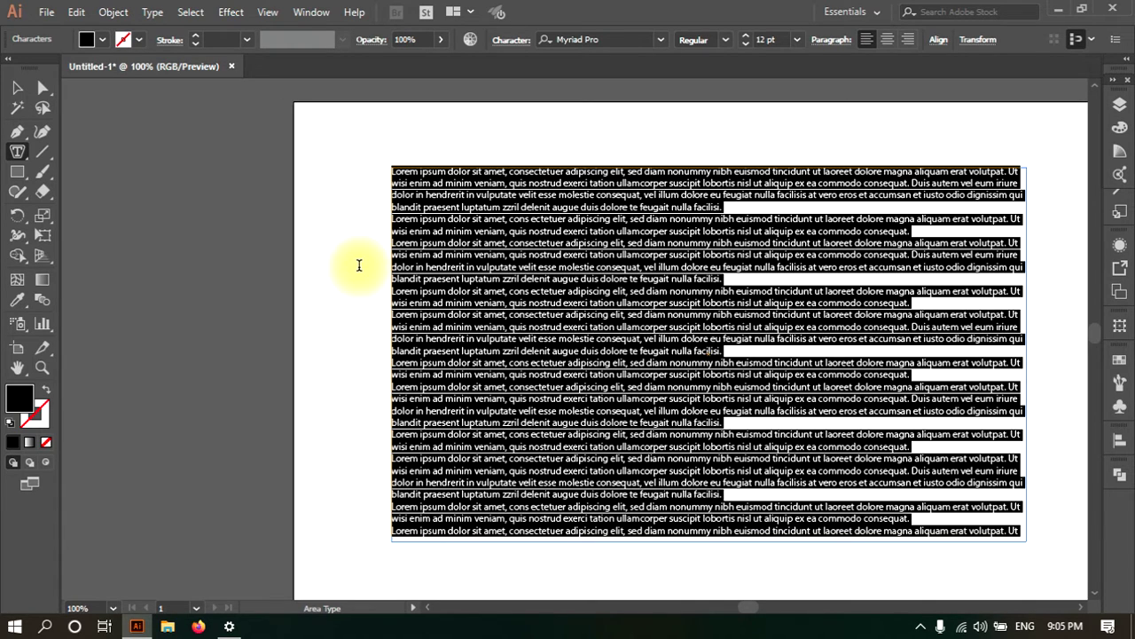
key(ctrl+z)
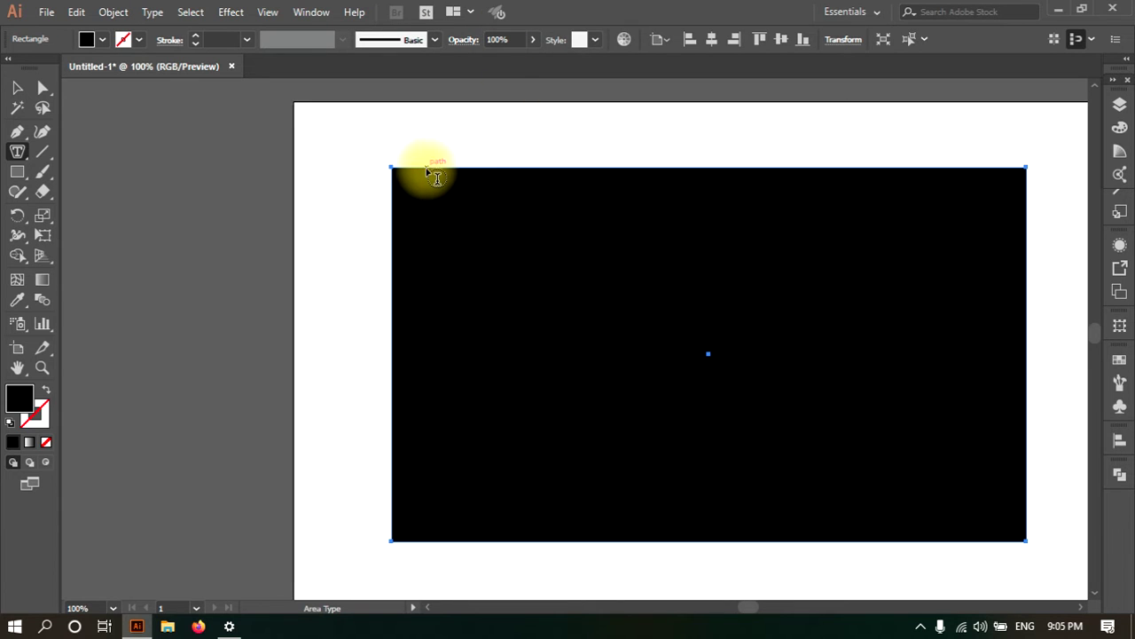
Convert the black rectangle into a block of placeholder text again with the Area Type tool
click(20, 152)
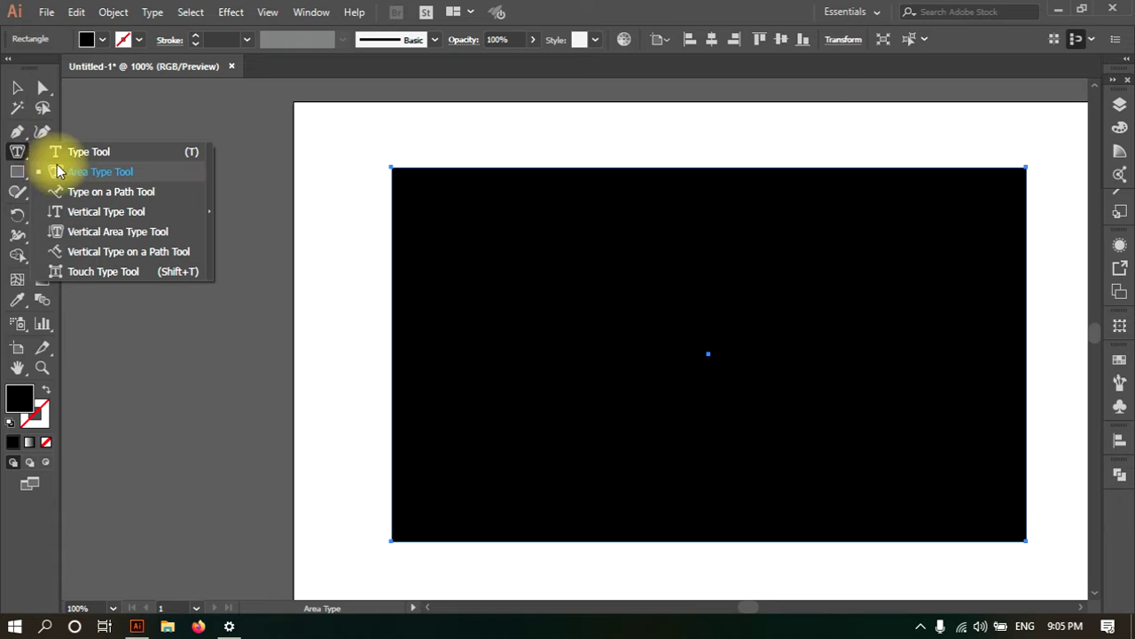
click(62, 152)
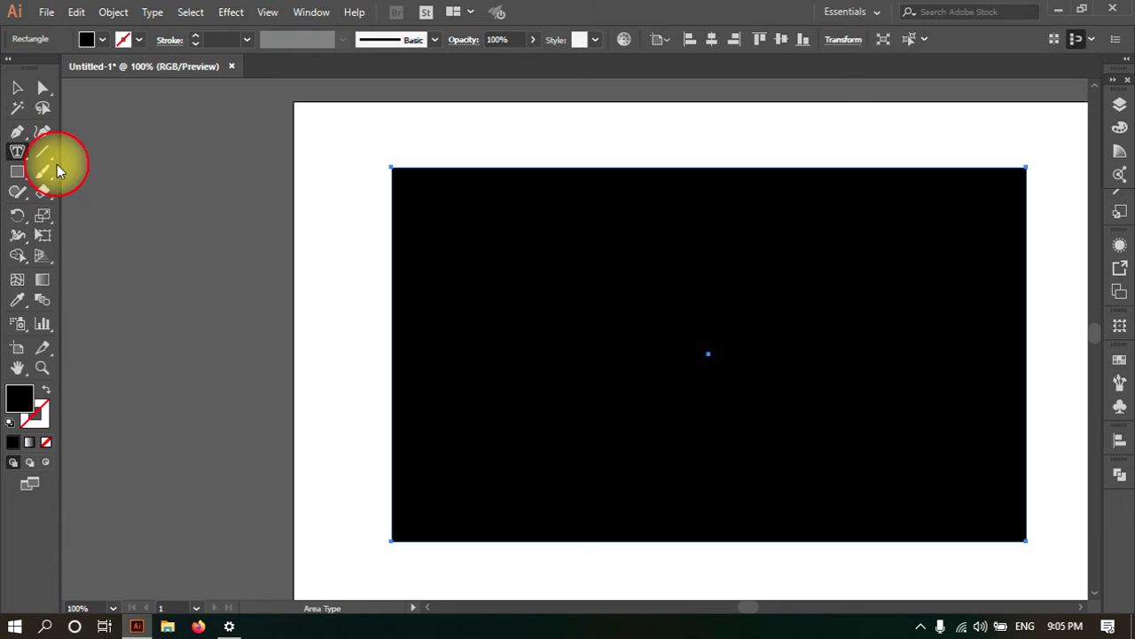
click(422, 171)
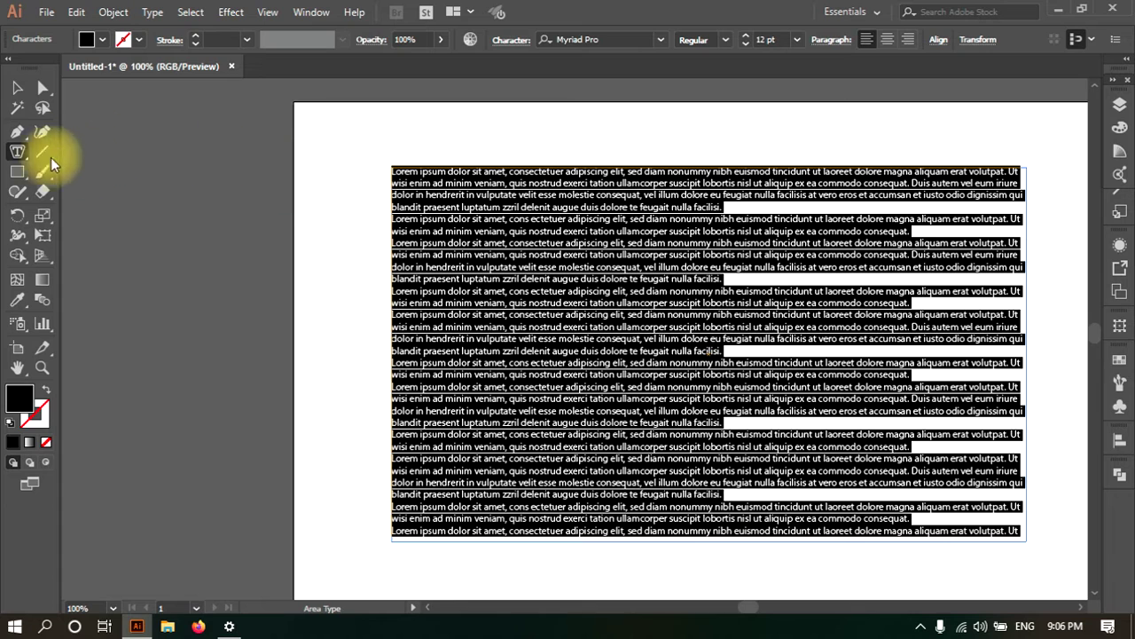
Delete the rectangular text block and draw a black circle near the middle of the artboard with the Ellipse tool
click(17, 87)
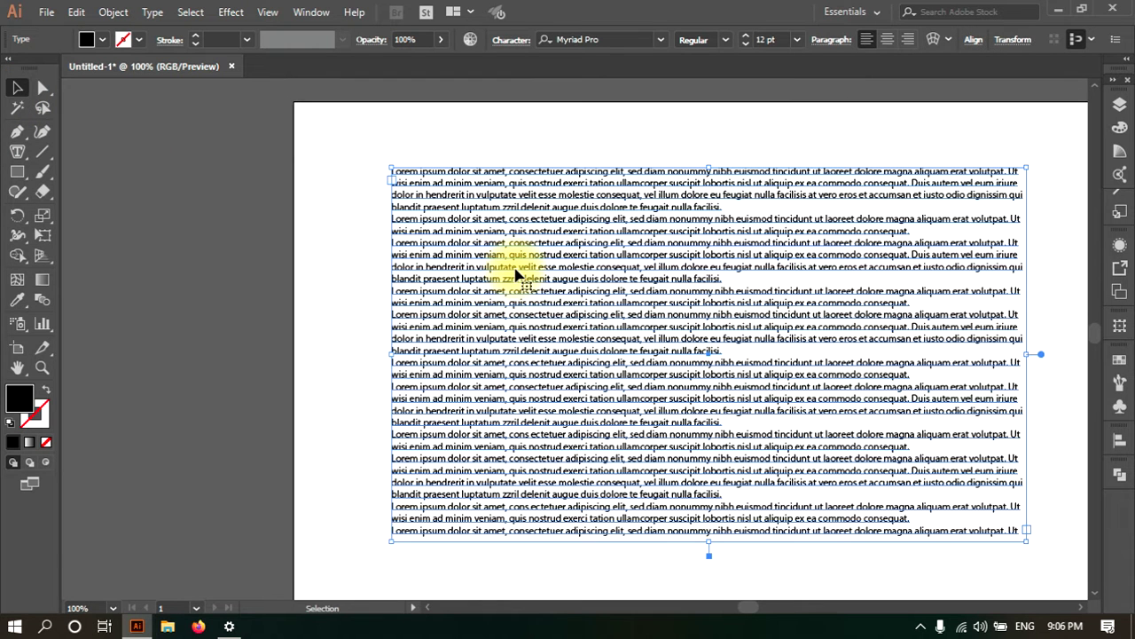
key(Delete)
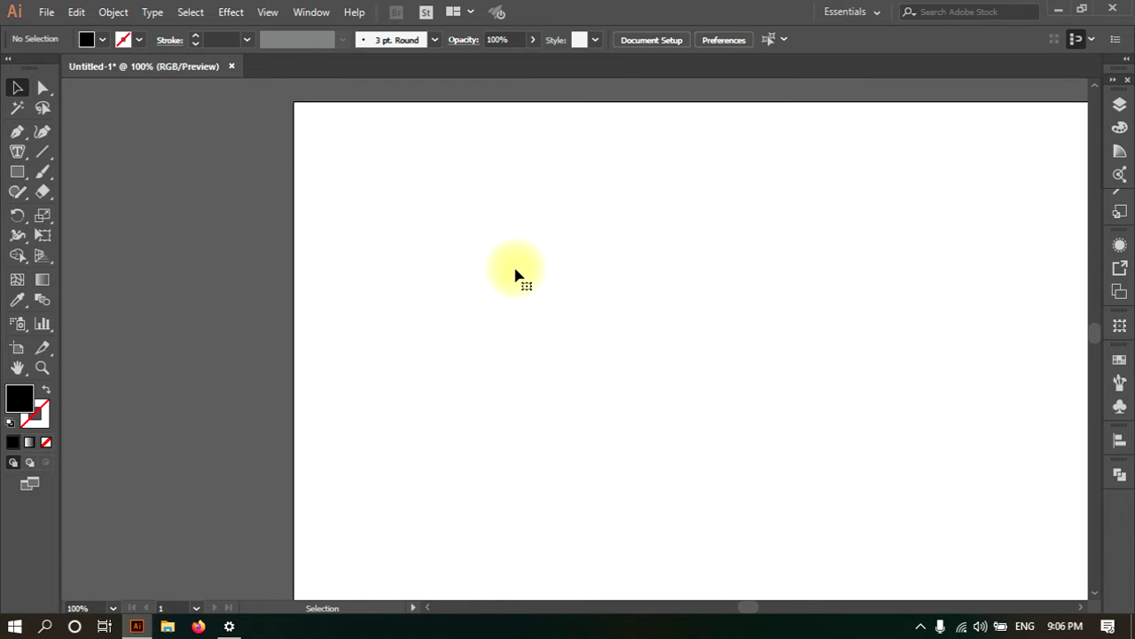
click(17, 174)
click(84, 211)
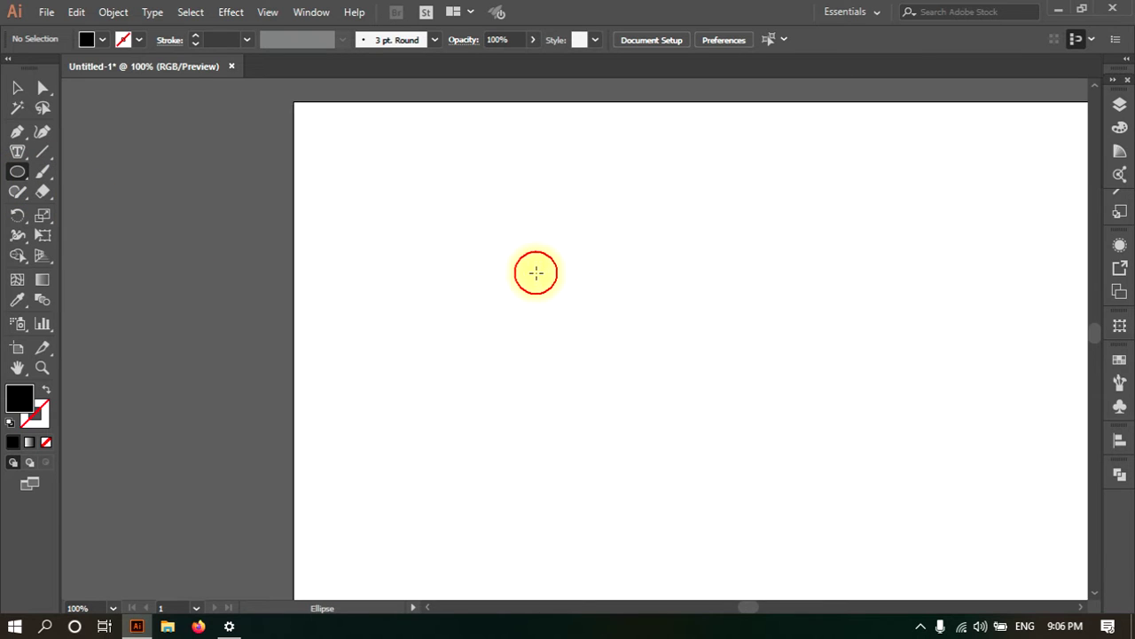
click(543, 284)
click(57, 116)
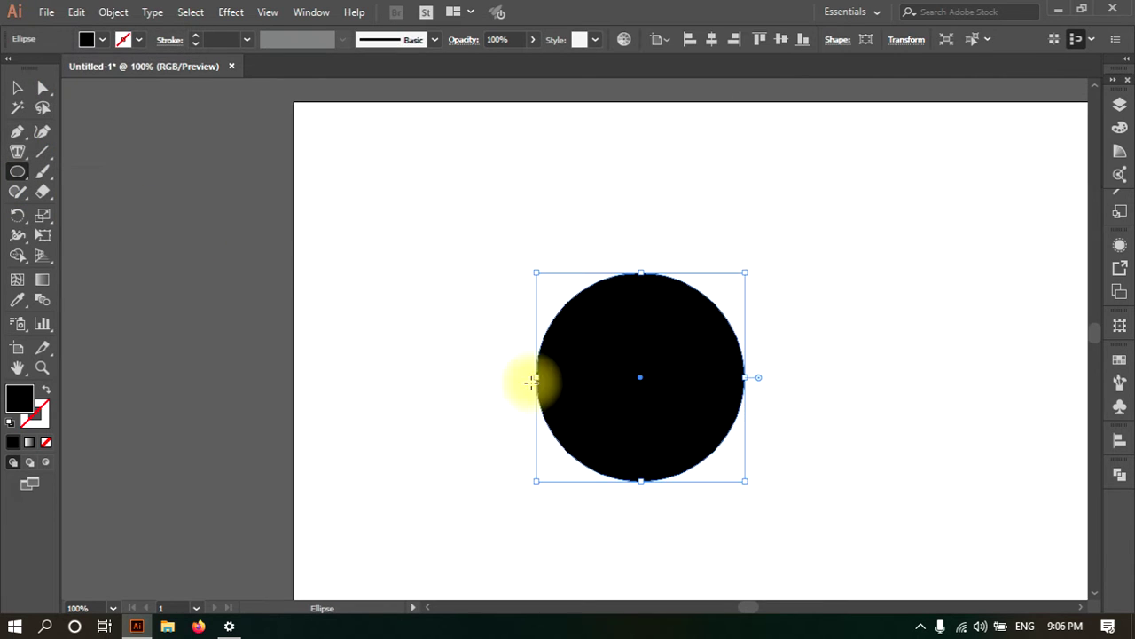
Try to place area type inside the black circle with the Area Type tool
click(15, 150)
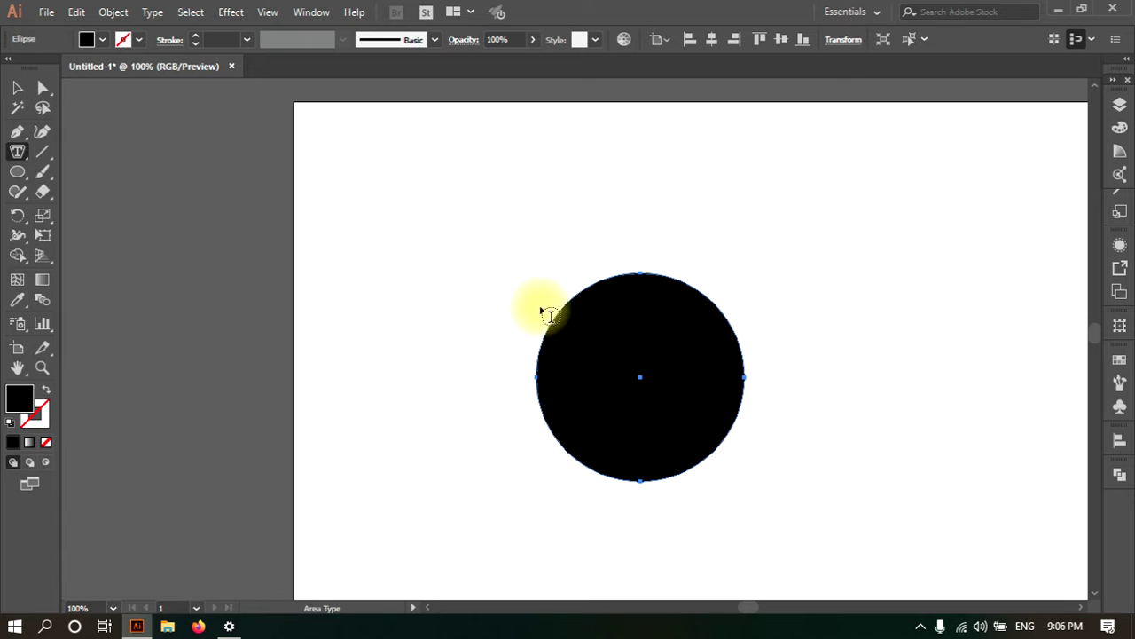
click(551, 317)
click(710, 337)
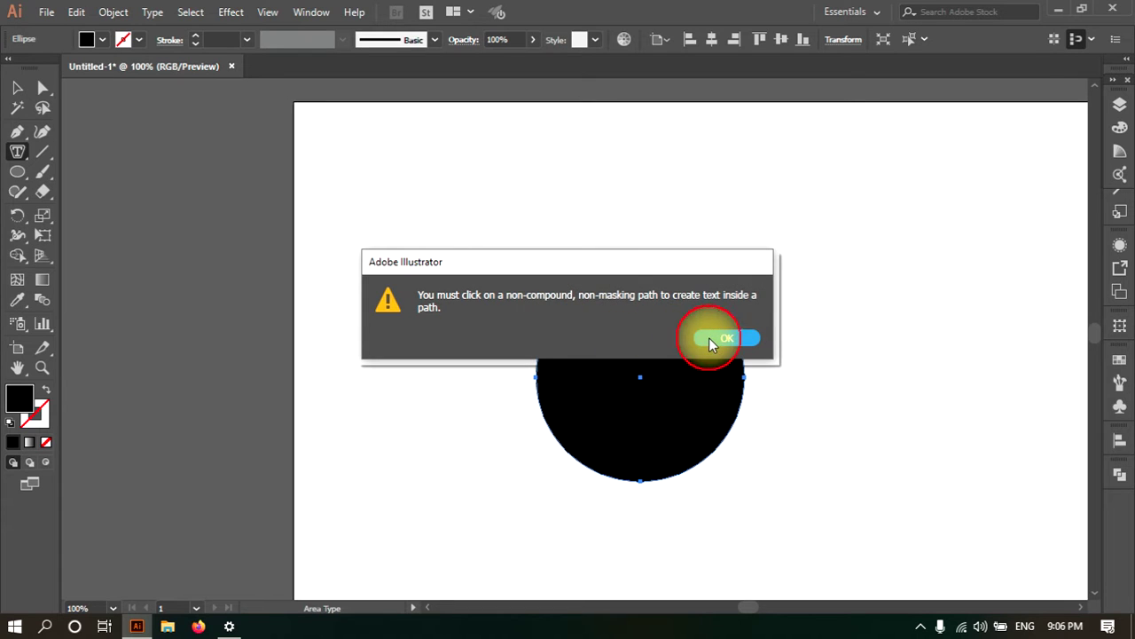
click(644, 295)
click(725, 337)
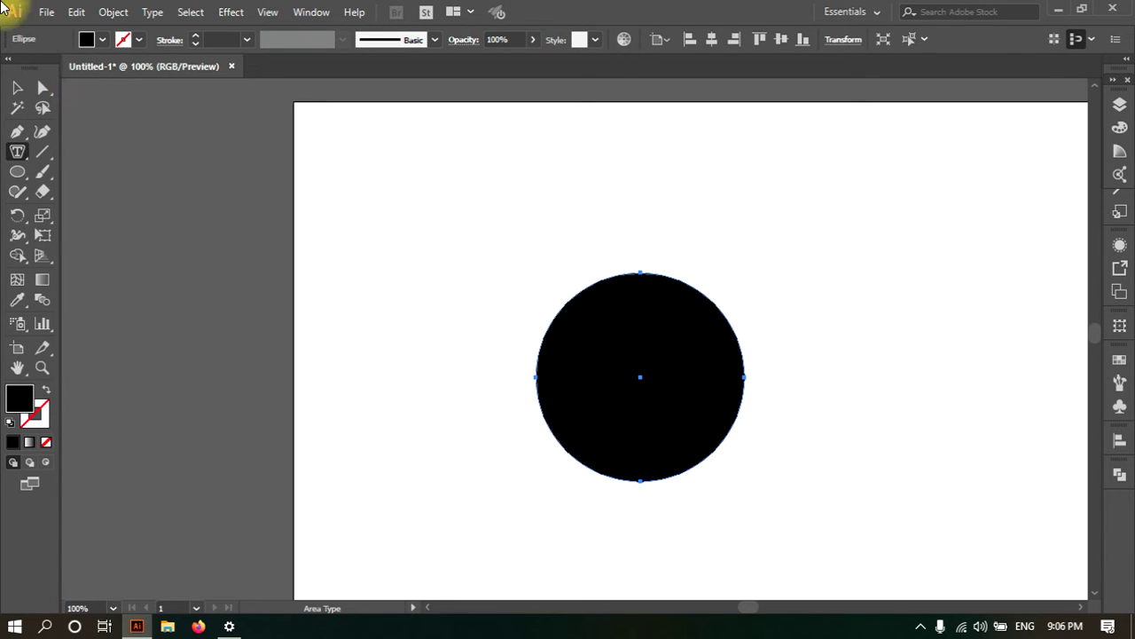
Move the black circle higher on the artboard, and fill it with placeholder text using the Area Type tool
click(15, 88)
drag(568, 370, 573, 297)
click(17, 153)
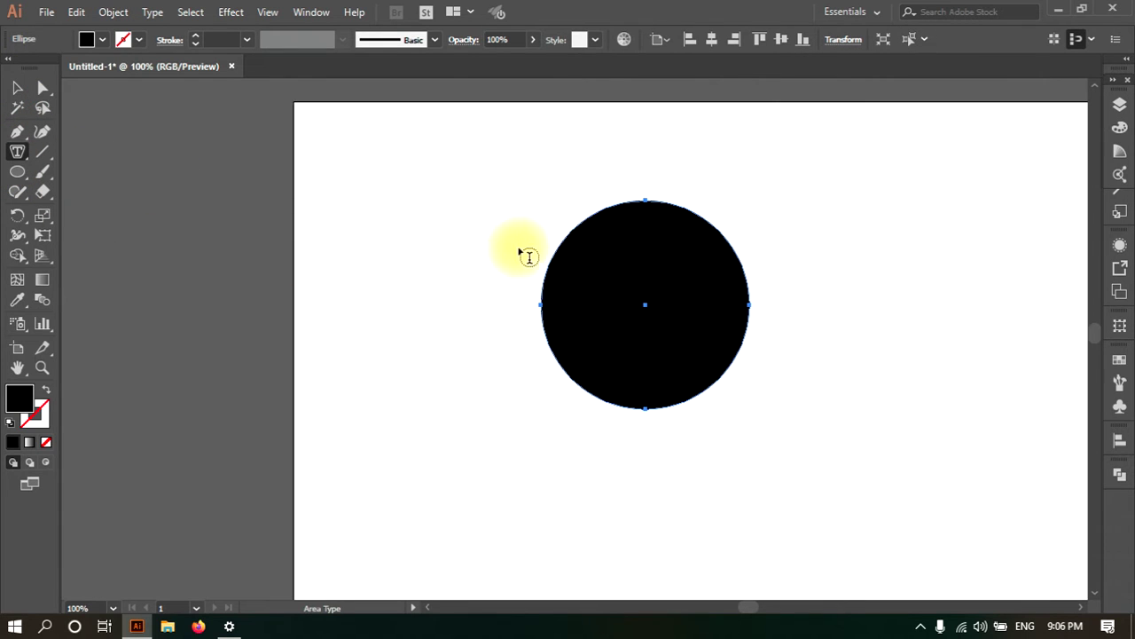
click(562, 263)
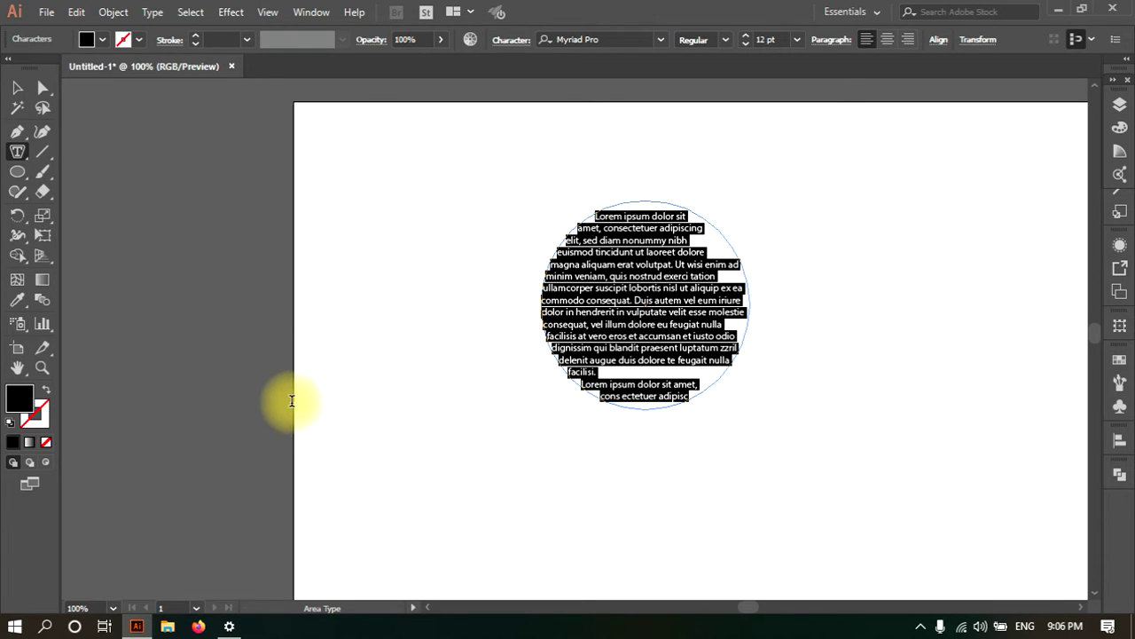
click(17, 88)
click(384, 220)
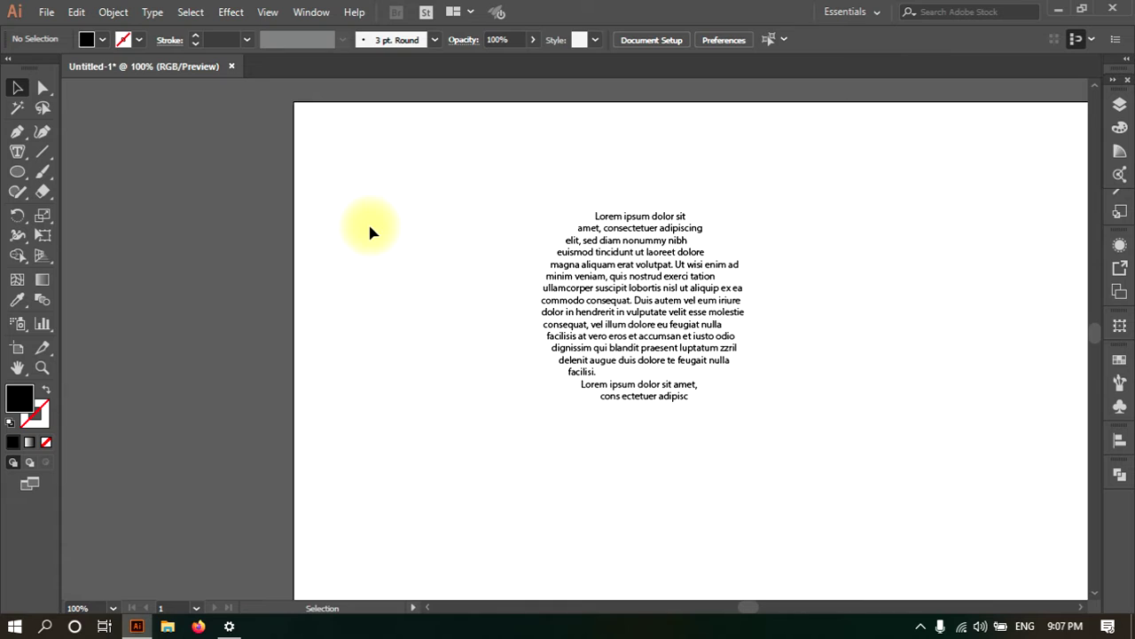
Insert the characters GRGRT in the last line of the circular text, and delete them again
click(15, 153)
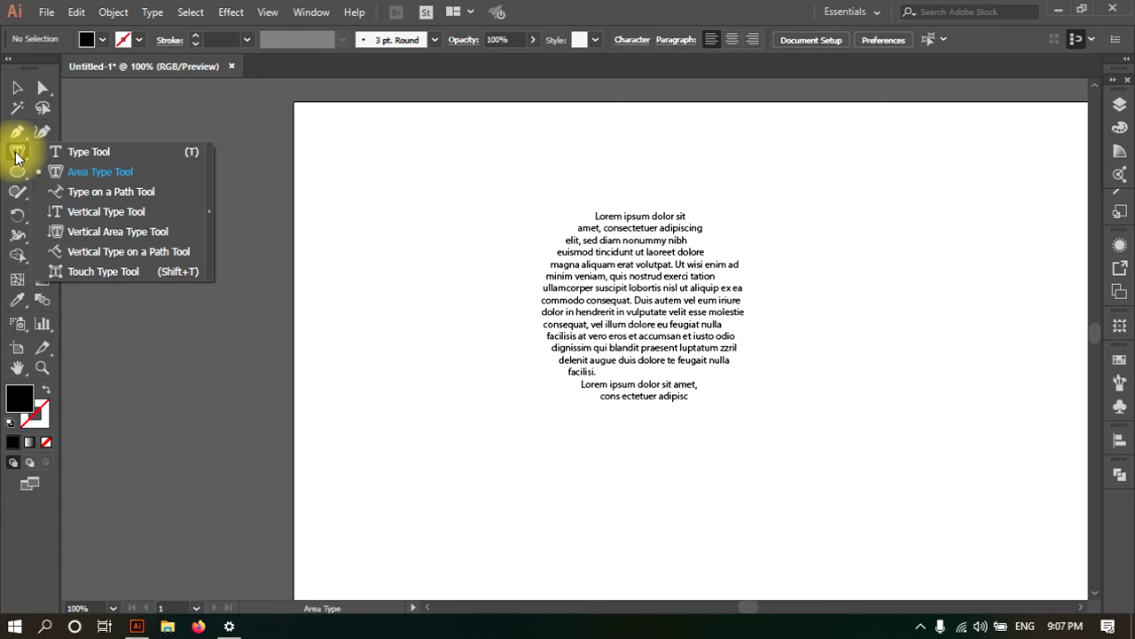
click(608, 227)
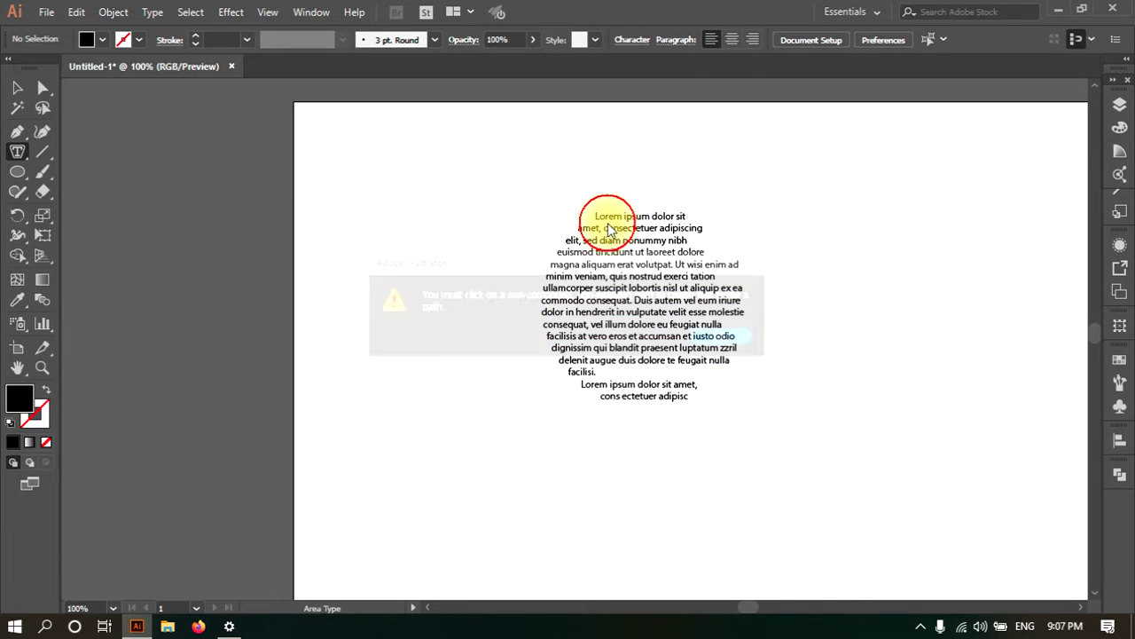
click(731, 333)
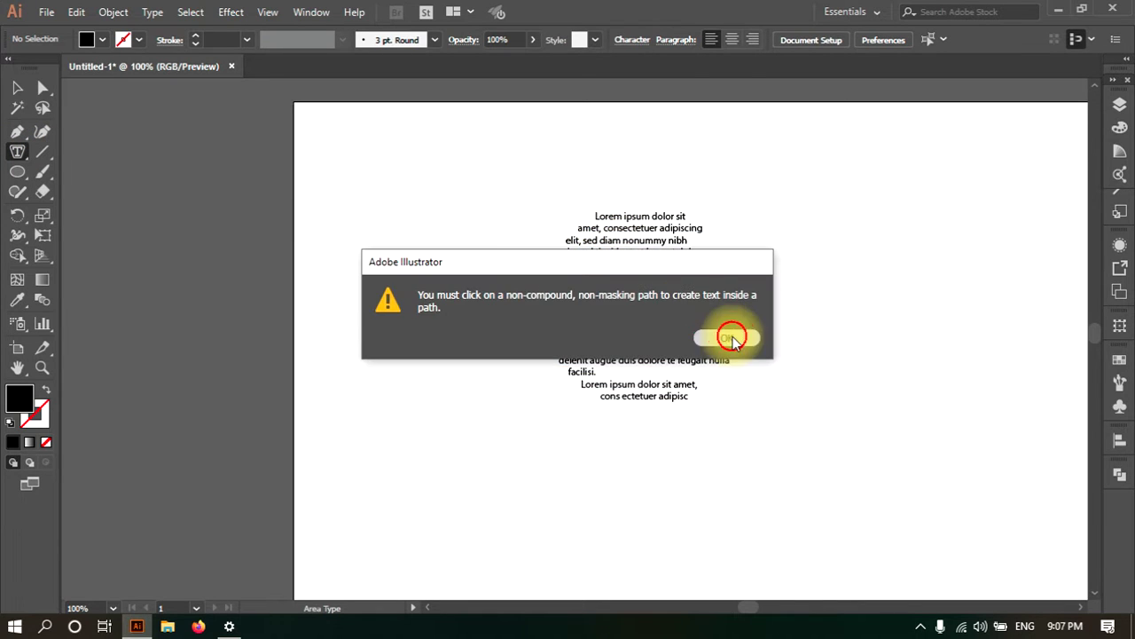
click(661, 396)
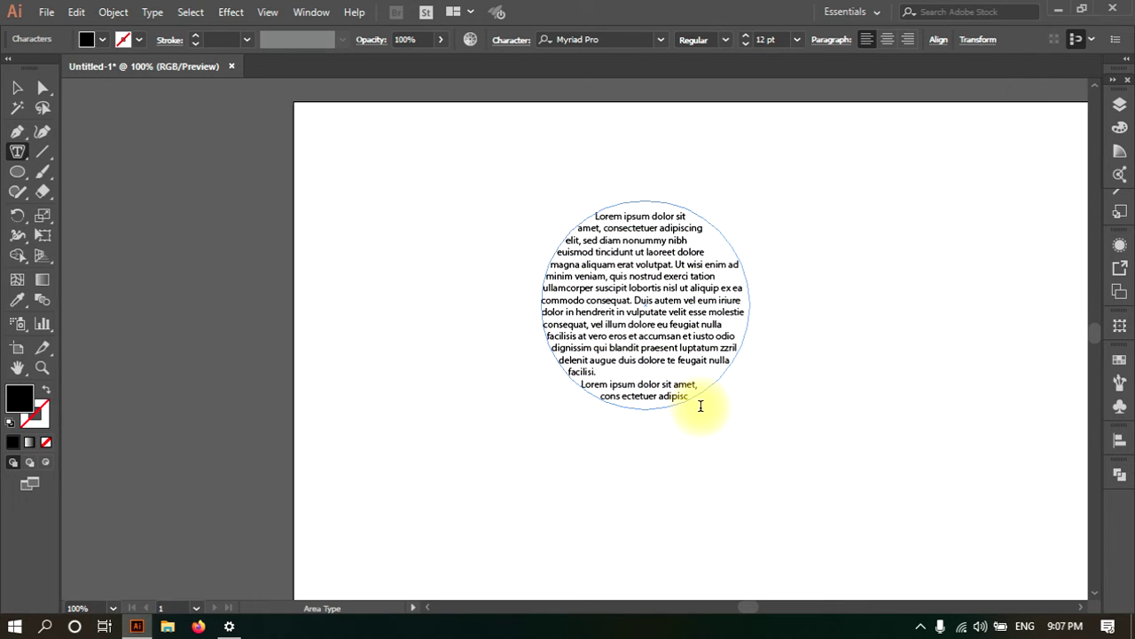
text(GRGRT)
key(BackSpace)
key(BackSpace)
key(BackSpace)
key(BackSpace)
key(BackSpace)
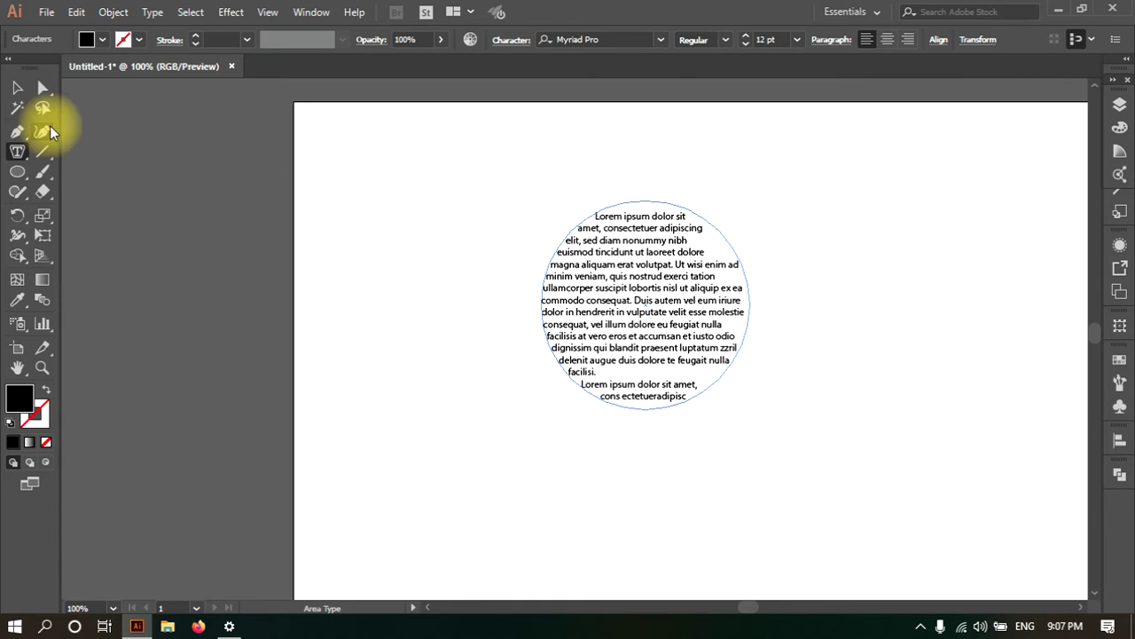
click(16, 88)
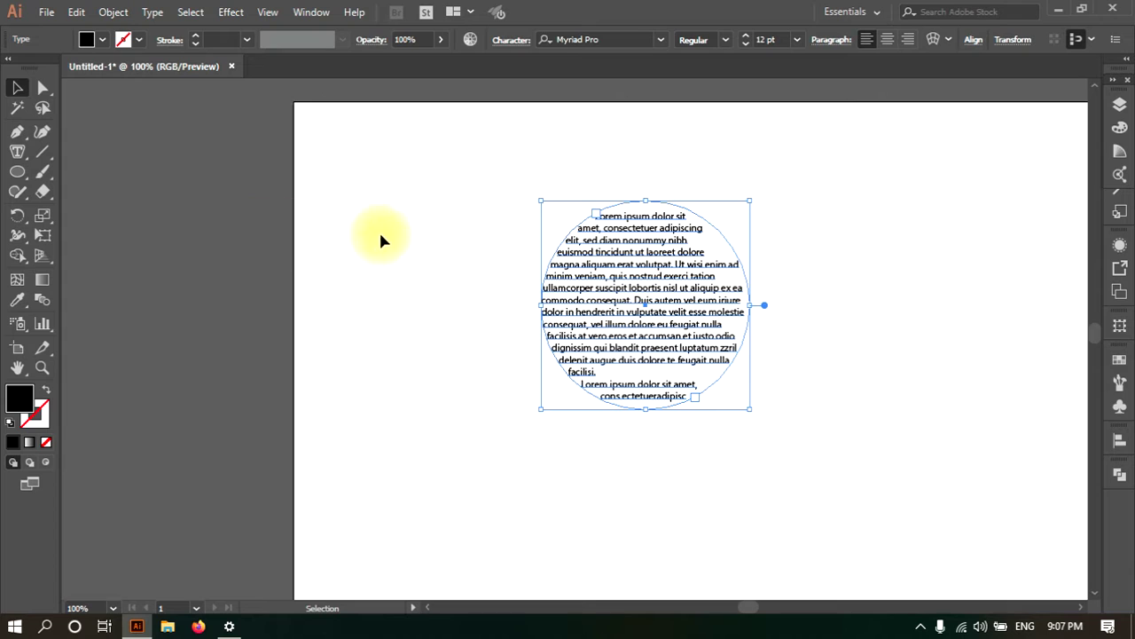
Enlarge the circular text frame proportionally about its centre, and reposition it so that it lies fully on the artboard
click(832, 380)
click(688, 335)
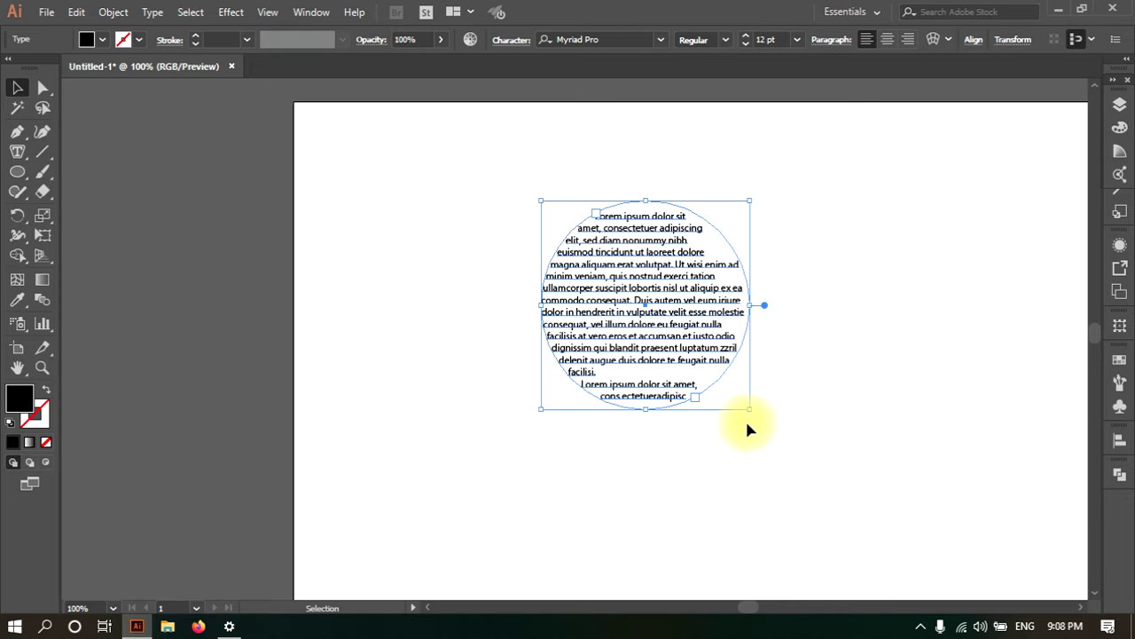
drag(753, 412, 883, 541)
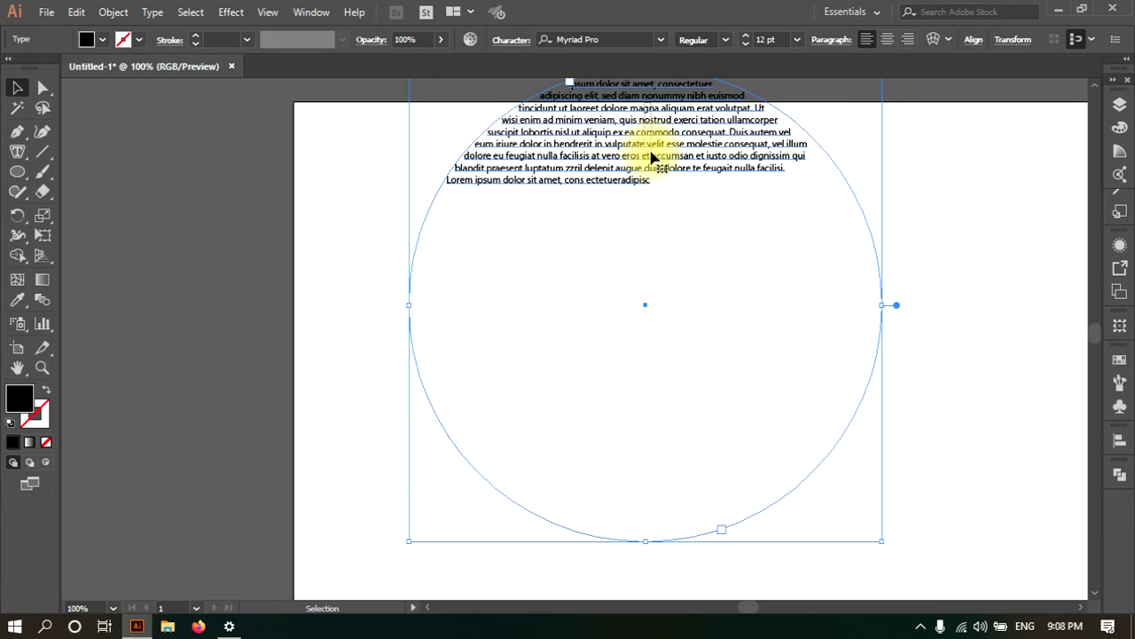
drag(879, 537, 859, 509)
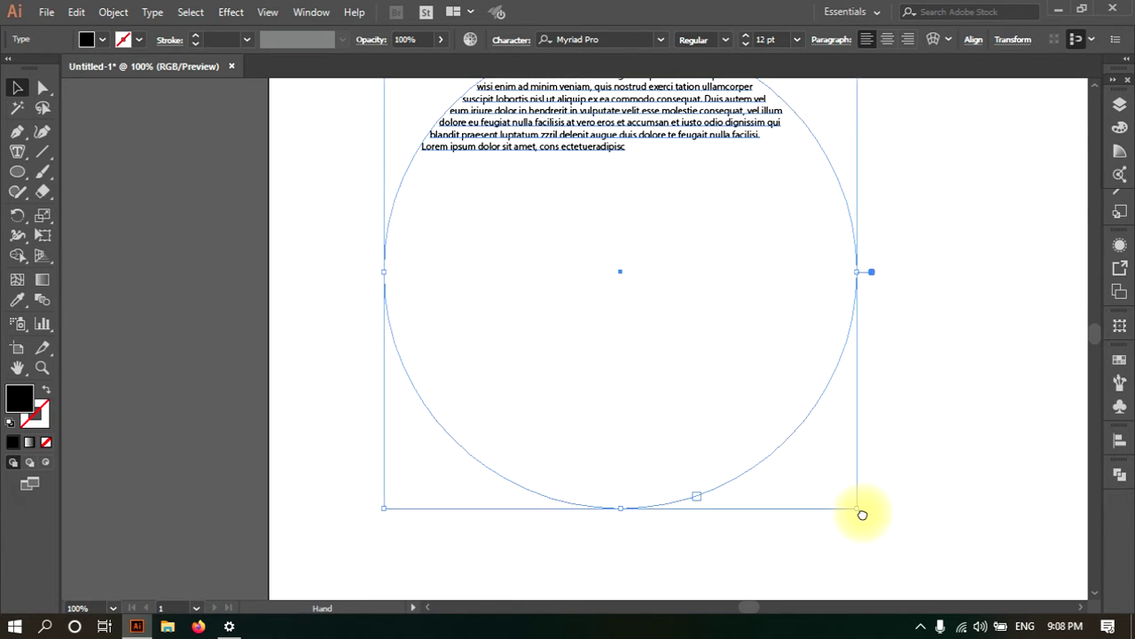
click(803, 449)
click(789, 444)
drag(856, 511, 828, 462)
drag(685, 144, 720, 219)
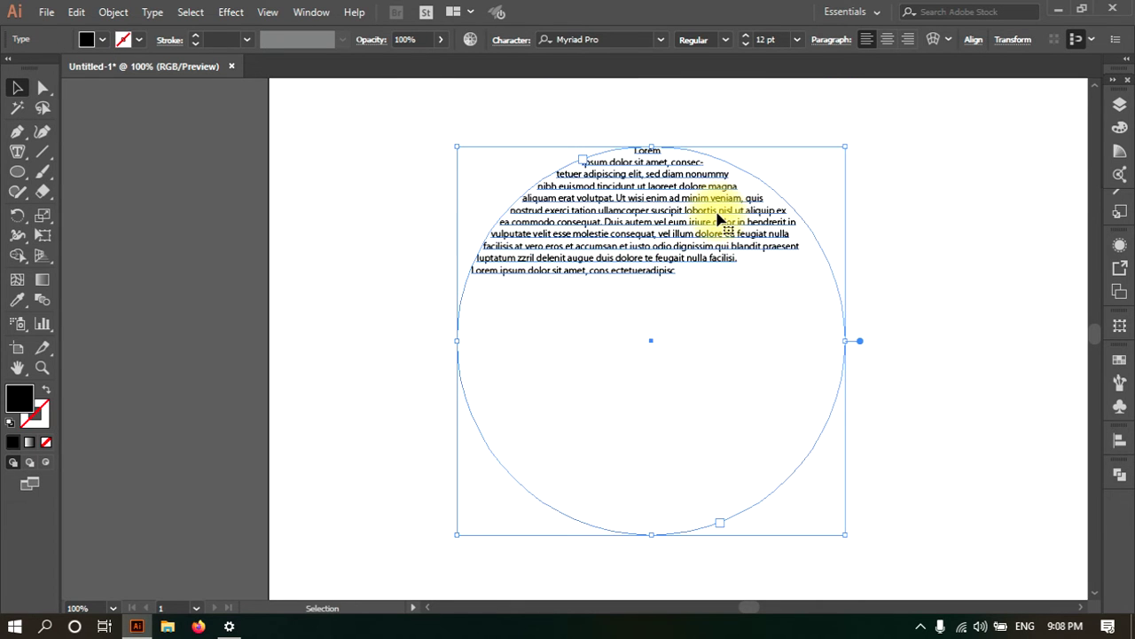
Copy all the text in the circle and paste it four times in a row to fill the enlarged frame
click(588, 241)
double_click(588, 244)
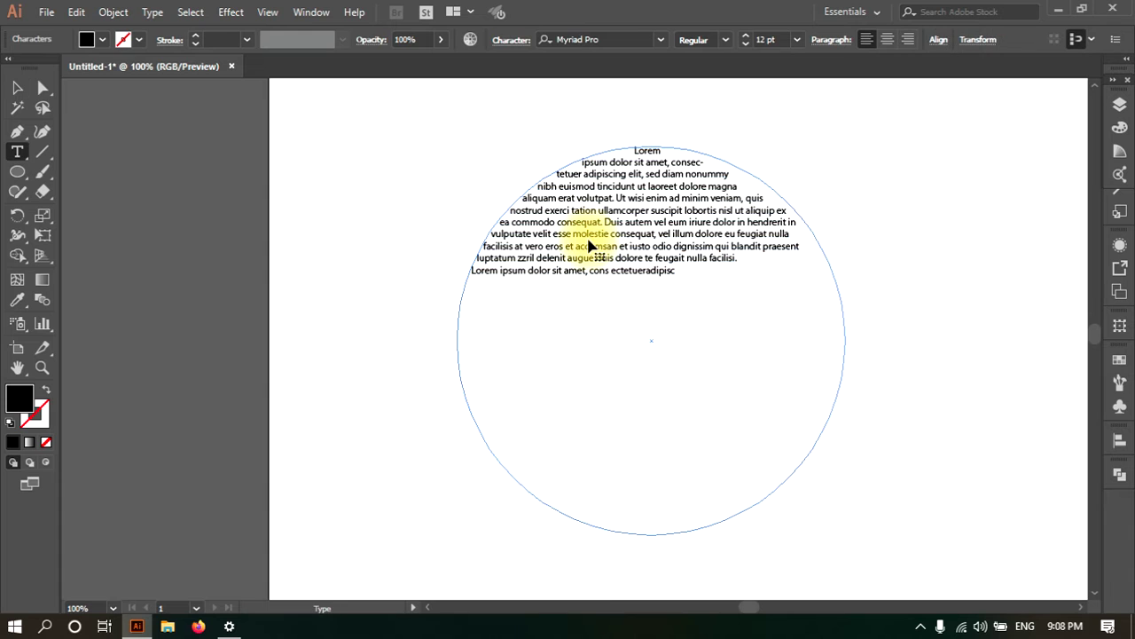
click(704, 272)
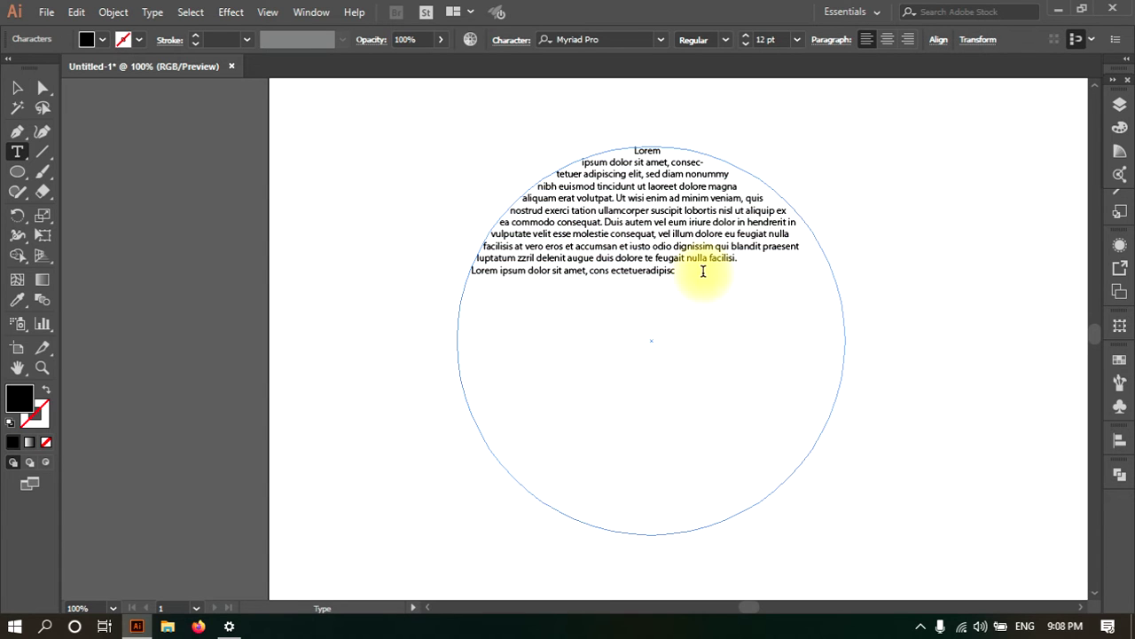
key(ctrl+a)
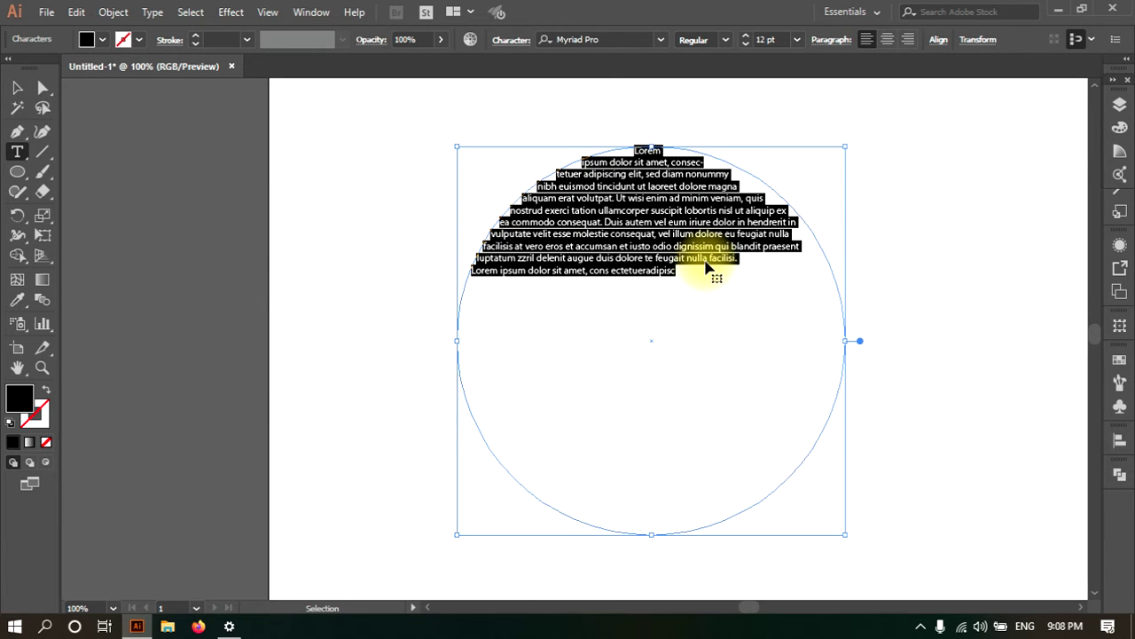
key(ctrl+c)
key(ctrl+v)
key(ctrl+v)
key(ctrl+v)
key(ctrl+v)
key(ctrl+shift+a)
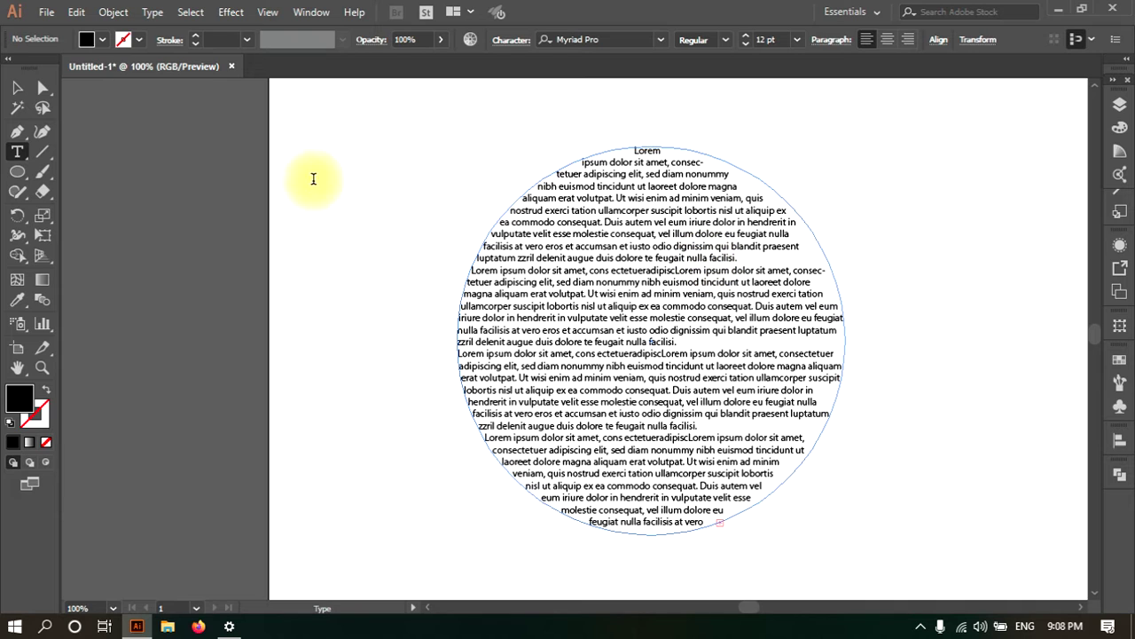
Centre-align the text inside the circle
click(17, 87)
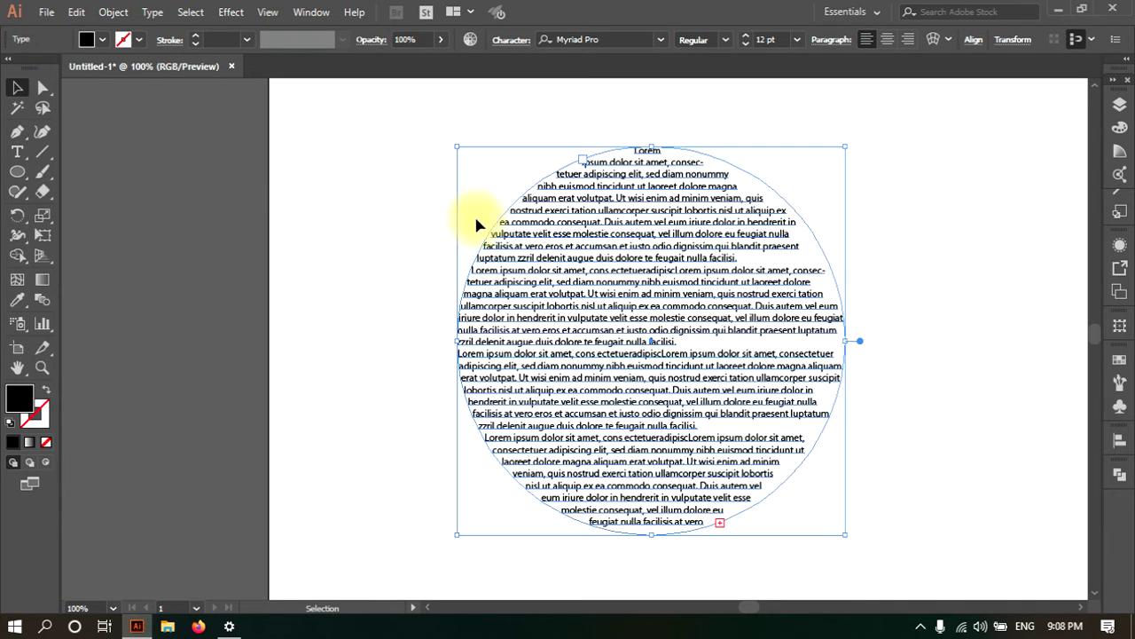
click(888, 38)
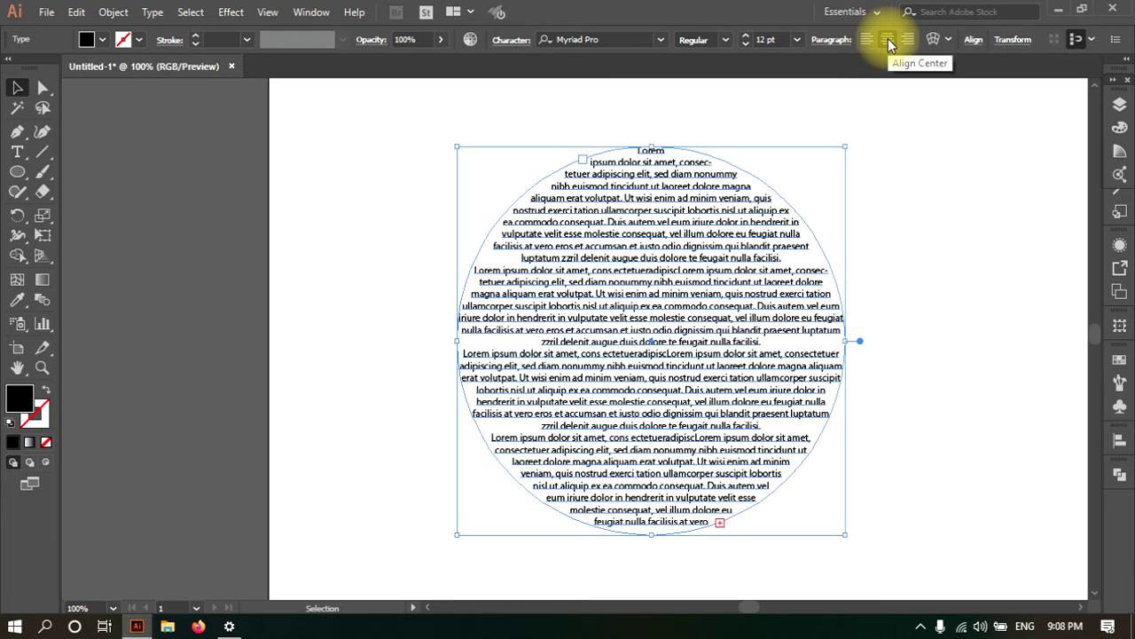
click(919, 233)
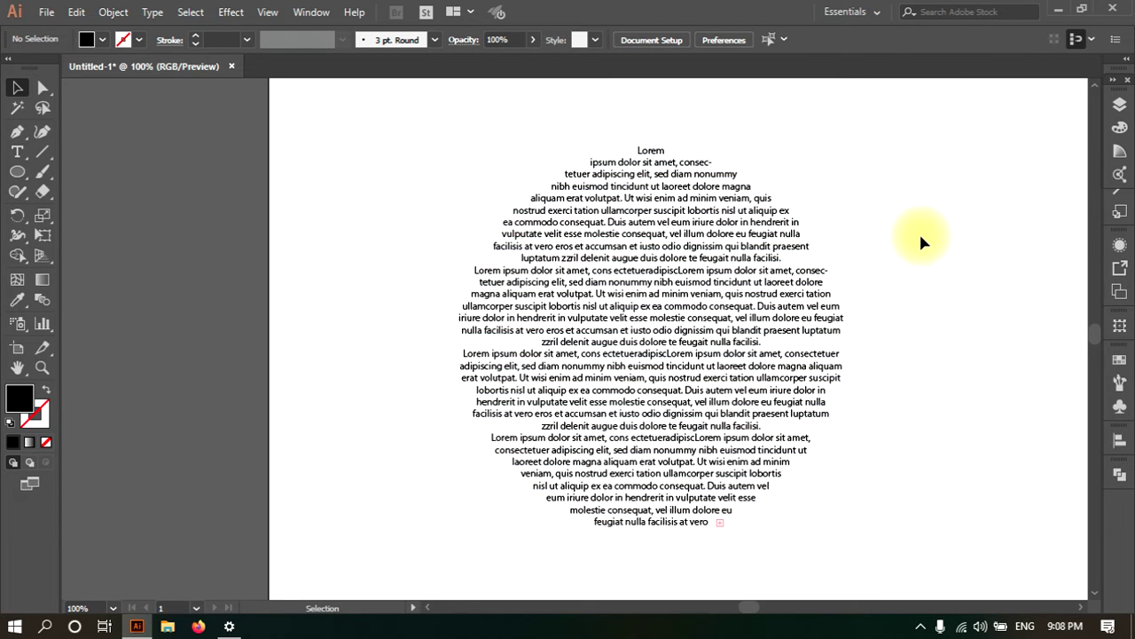
Right-align the text inside the circle
click(736, 286)
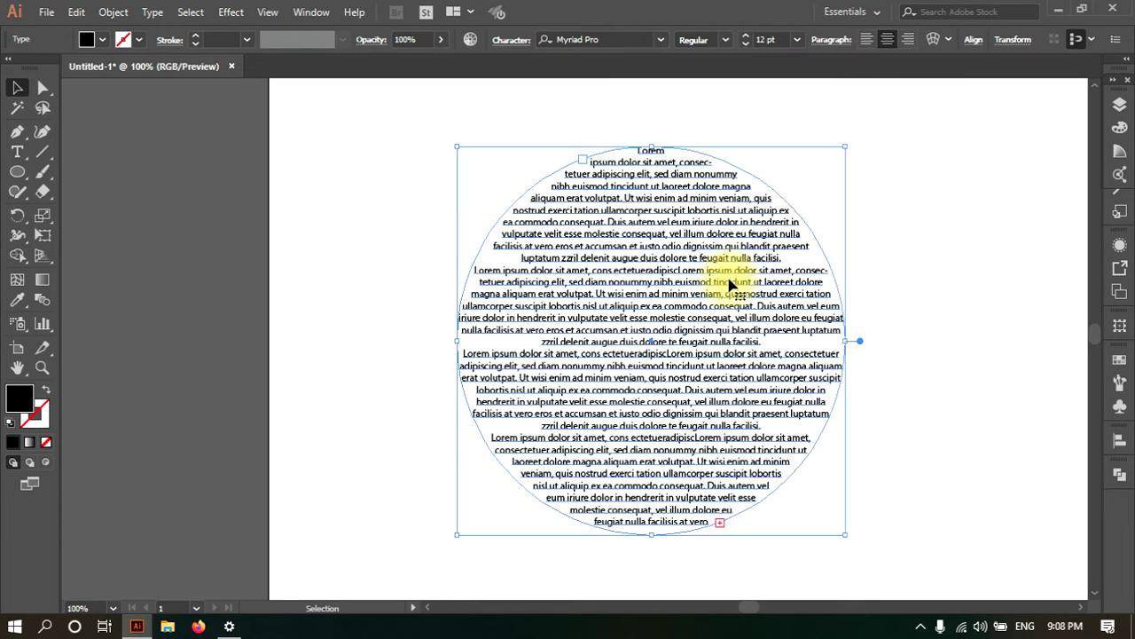
click(910, 40)
click(965, 425)
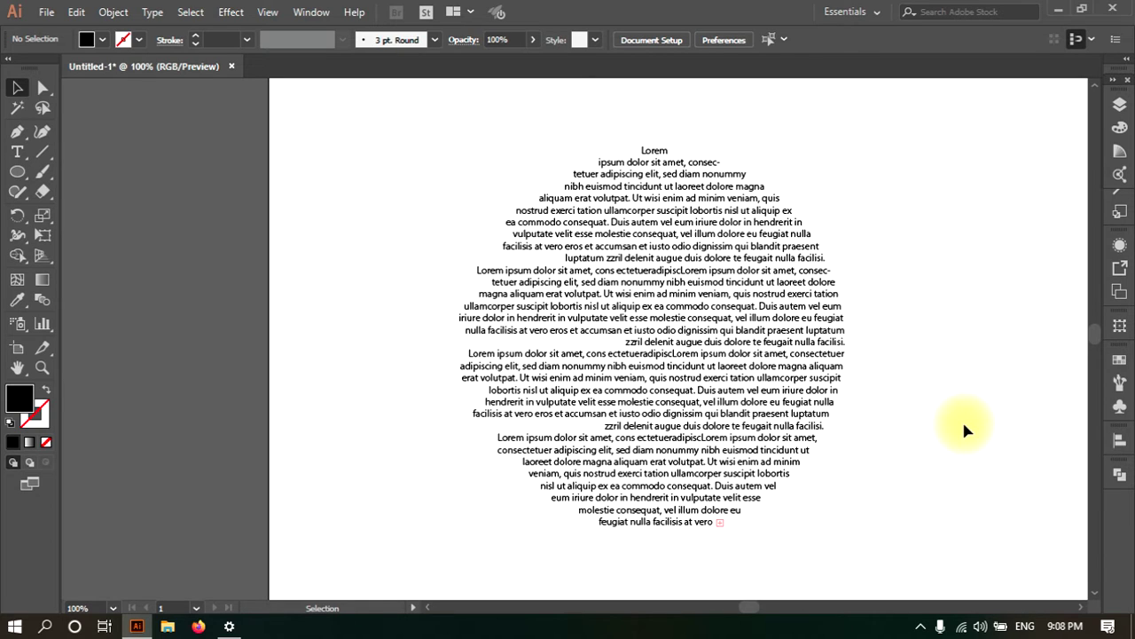
Set the paragraph alignment of the circular text to Justify all lines
click(786, 287)
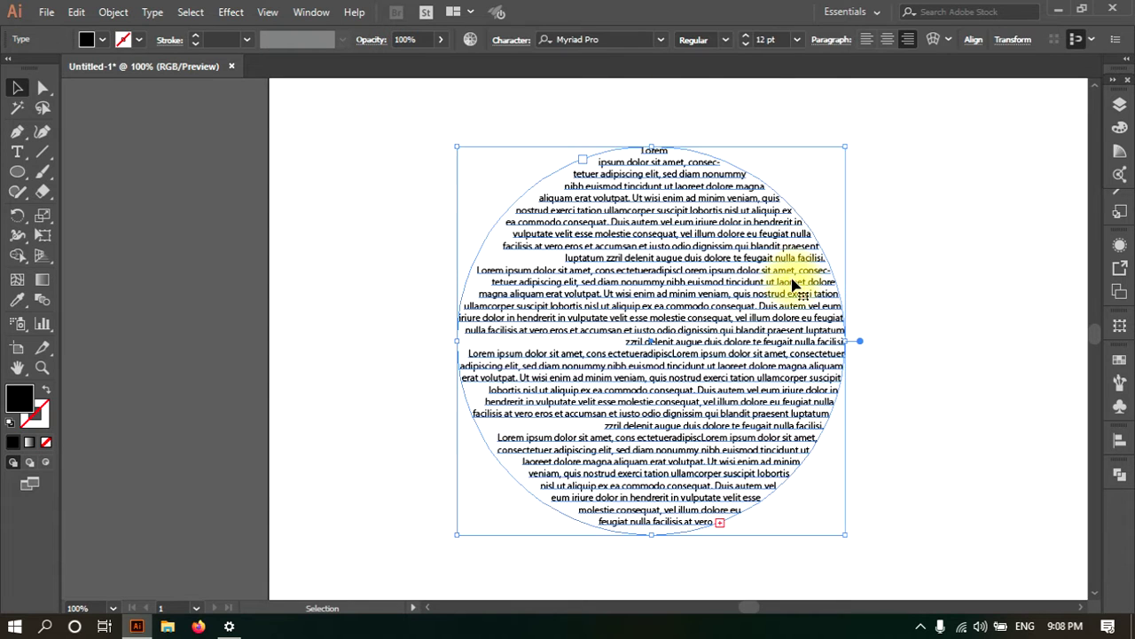
click(842, 41)
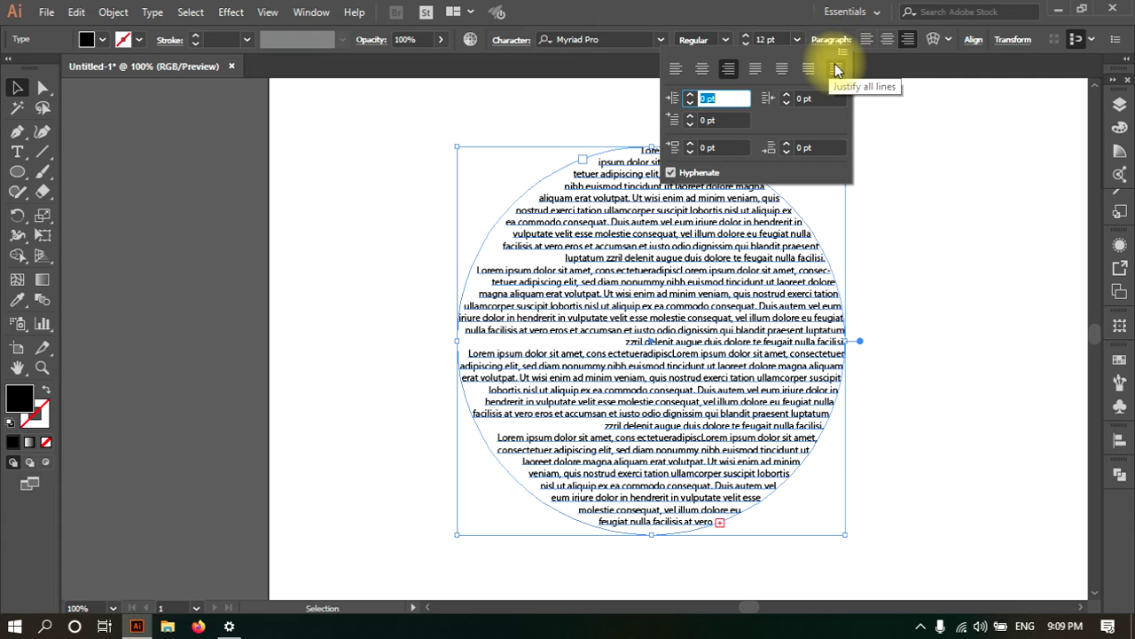
click(838, 70)
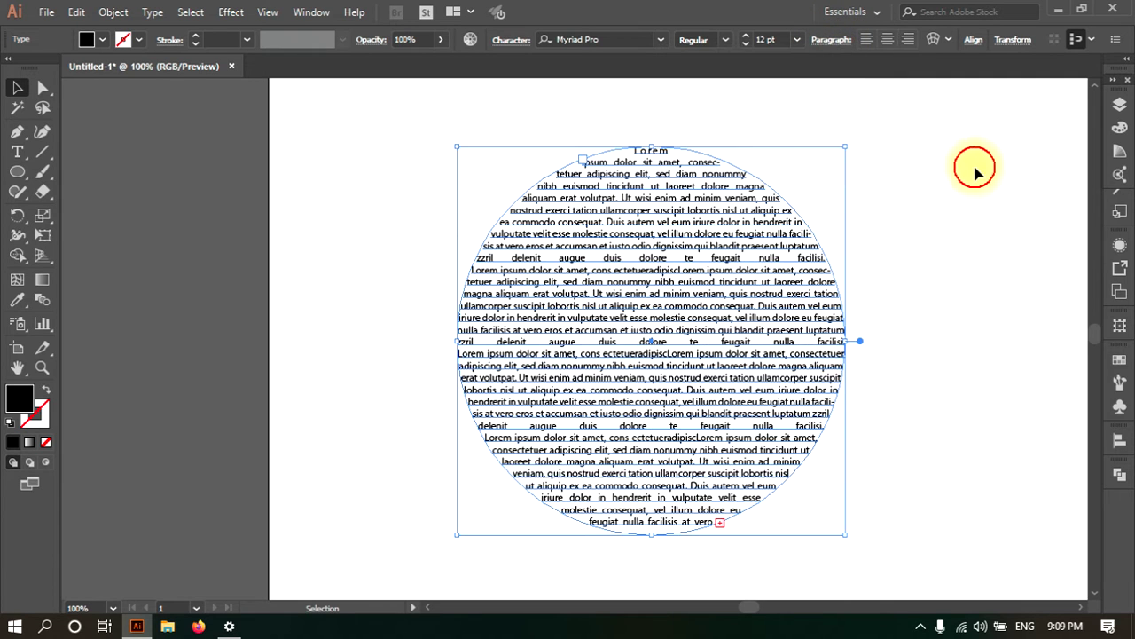
click(969, 202)
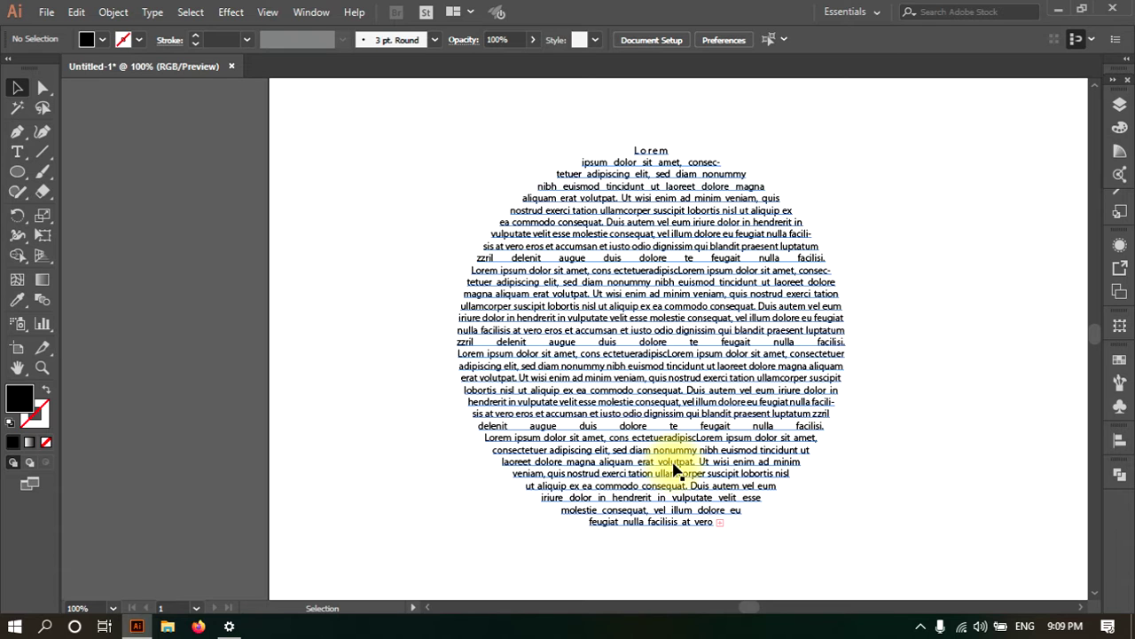
Delete the circular area text from the artboard
drag(692, 340, 497, 340)
key(Delete)
Create a point text near the artboard's upper left, and paste the copied placeholder text into it repeatedly
click(17, 149)
click(344, 169)
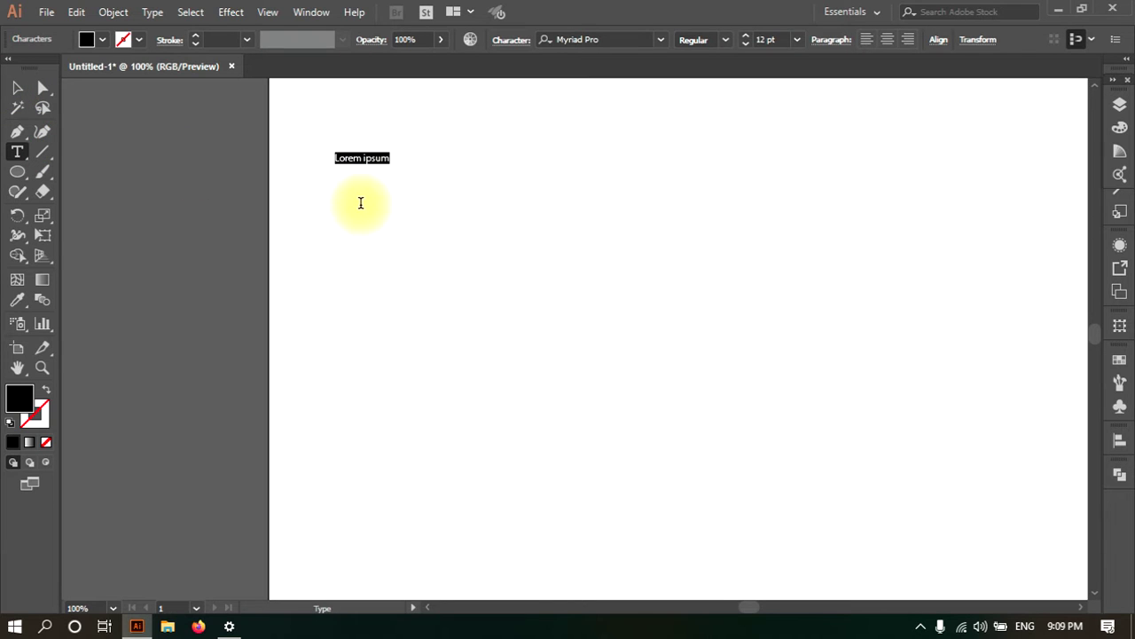
key(ctrl+v)
key(ctrl+v)
key(ctrl+v)
key(ctrl+v)
key(ctrl+v)
key(ctrl+v)
key(ctrl+v)
key(ctrl+v)
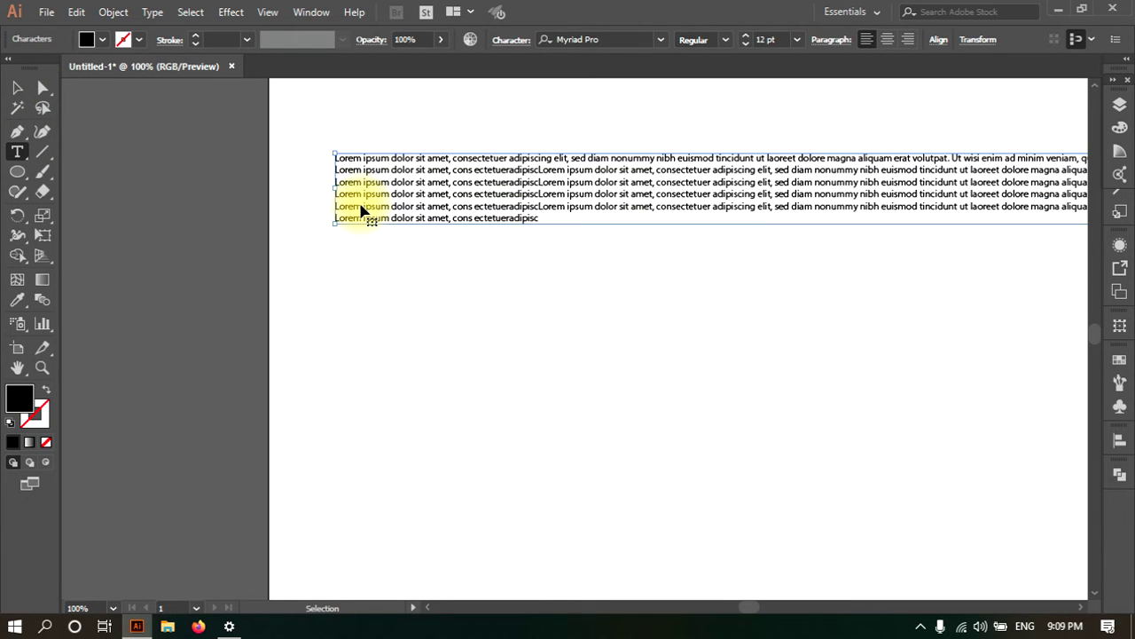
key(ctrl+v)
key(ctrl+v)
key(ctrl+v)
click(17, 87)
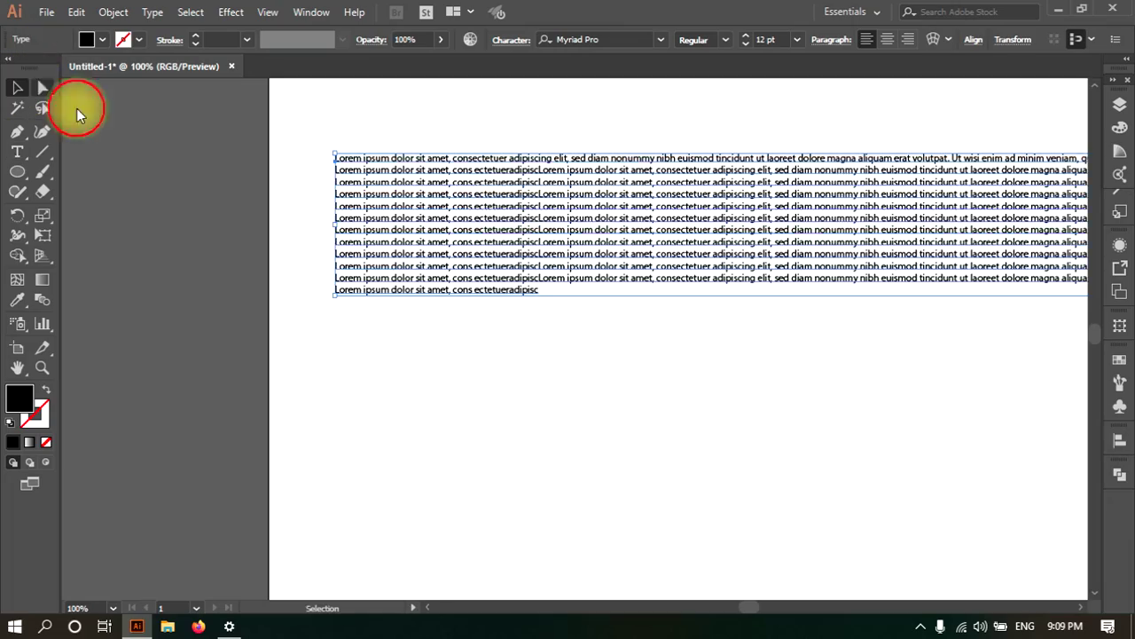
Move the long point text sideways across the artboard to show how far its lines run
drag(525, 210, 426, 216)
drag(683, 229, 524, 238)
drag(979, 242, 728, 249)
drag(845, 251, 843, 251)
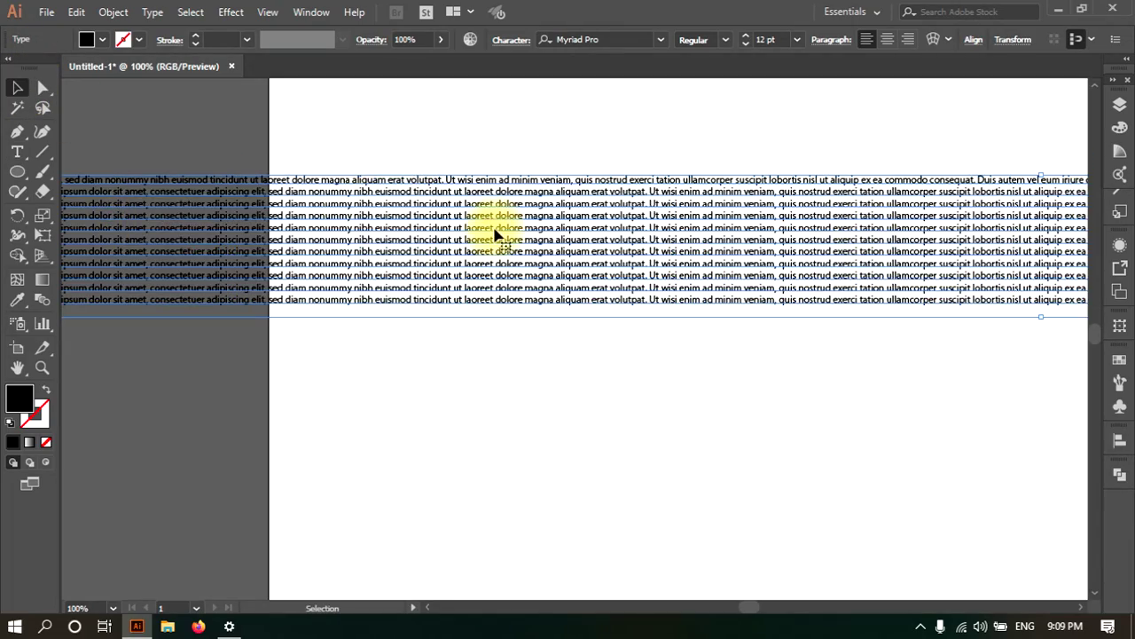
click(20, 83)
drag(363, 246, 618, 265)
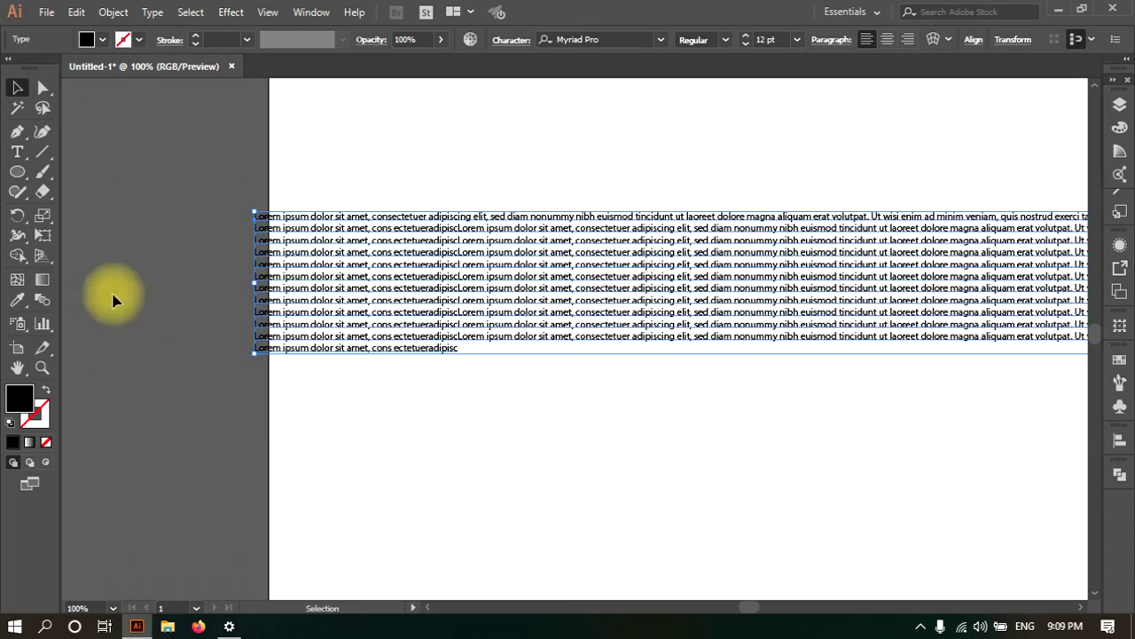
Compress the point text horizontally from its left edge, and move it across the artboard to check its extent
drag(256, 286, 405, 284)
click(812, 270)
drag(812, 271, 361, 263)
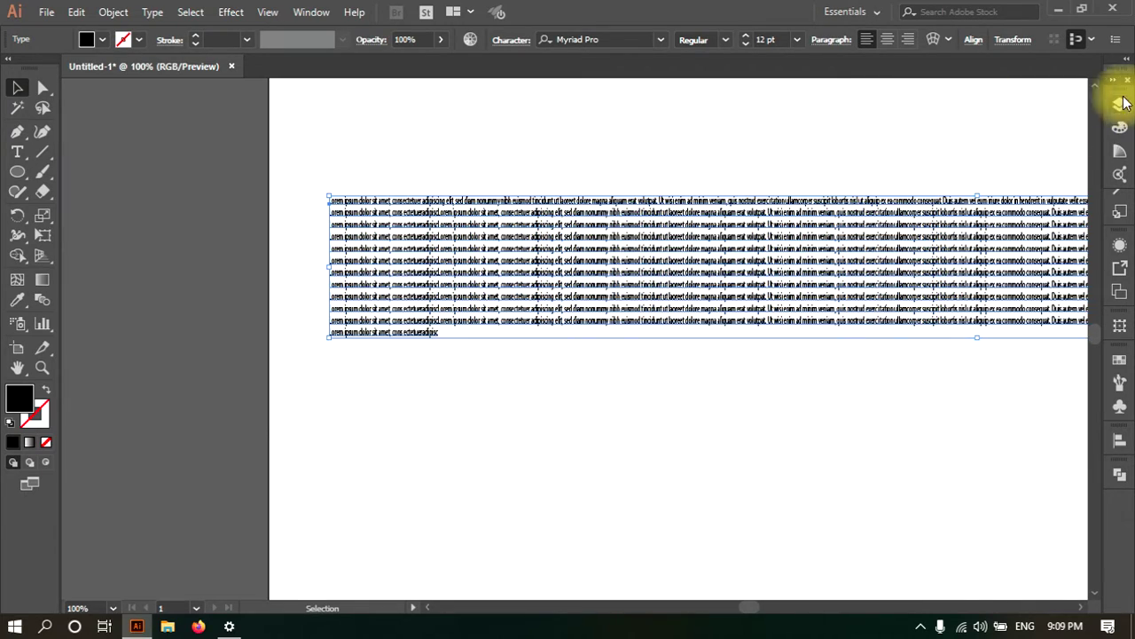
drag(764, 254, 381, 305)
drag(733, 313, 930, 235)
Delete the compressed point text from the artboard
click(18, 152)
click(17, 87)
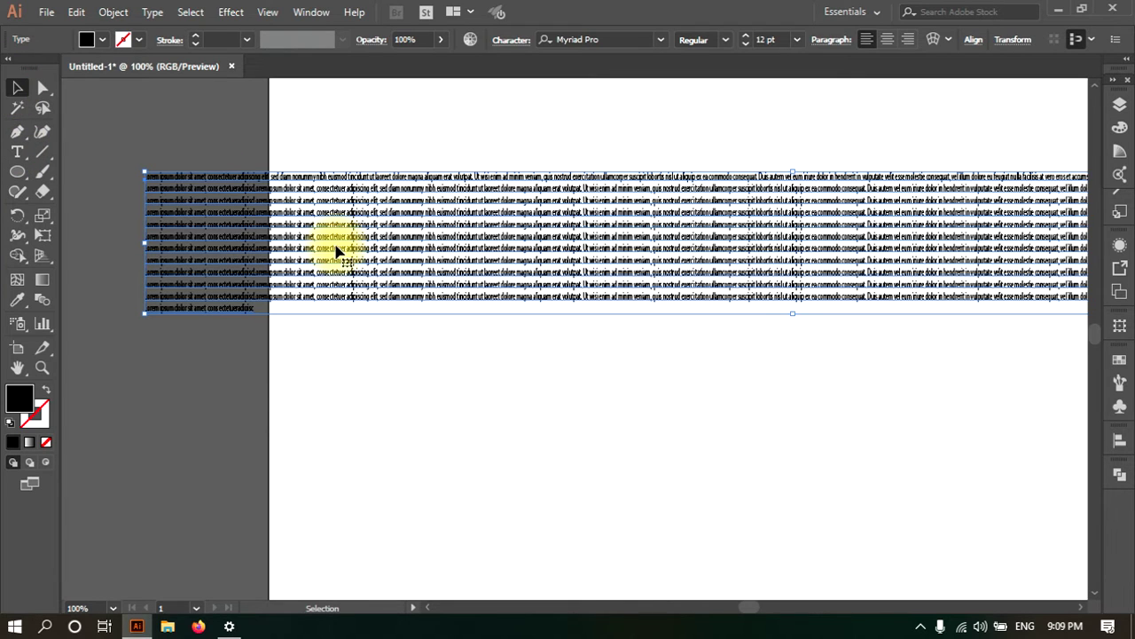
key(Delete)
Draw a large black rectangle across most of the visible artboard
drag(17, 171, 80, 170)
drag(309, 140, 426, 253)
drag(848, 492, 947, 496)
Fill the black rectangle with placeholder text using the Area Type tool, and move the text frame slightly down and left
drag(12, 156, 54, 169)
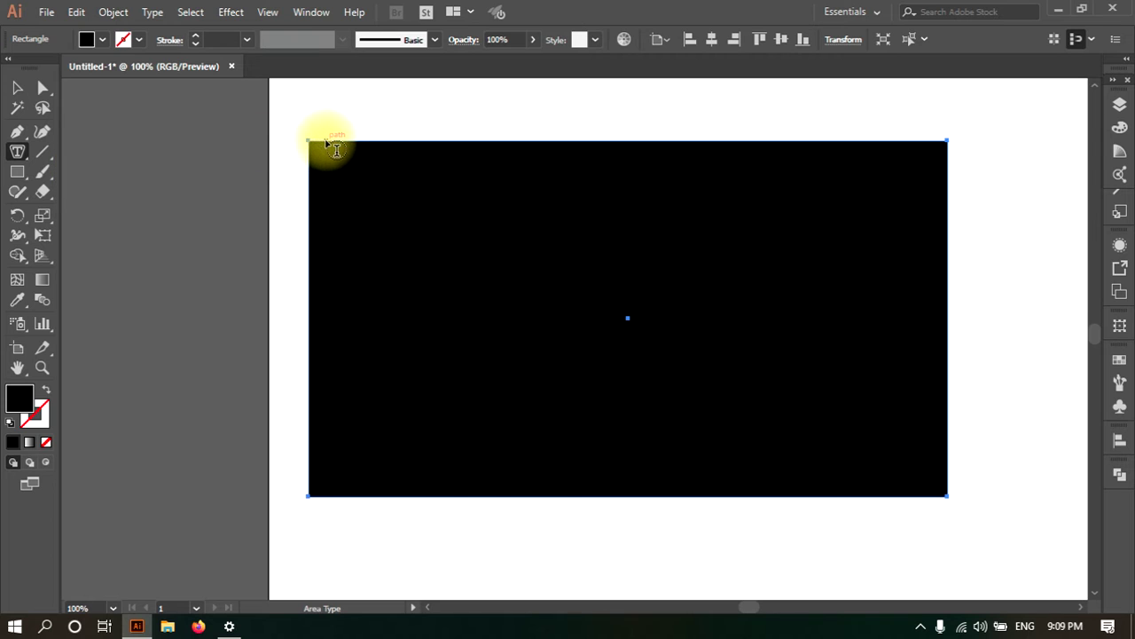
click(313, 142)
click(17, 87)
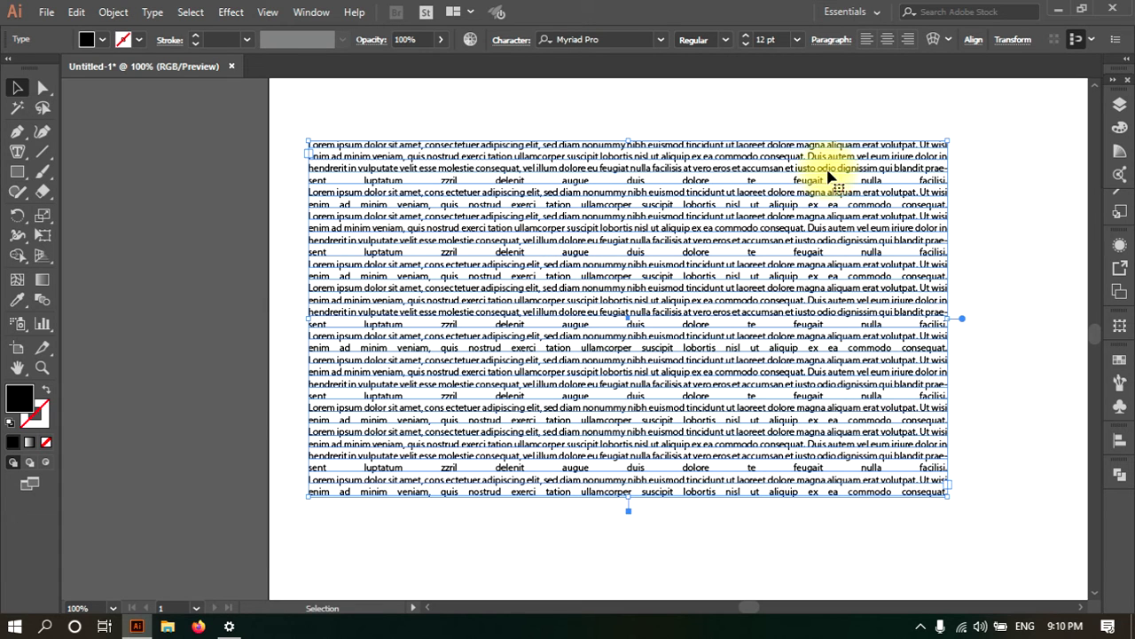
click(619, 121)
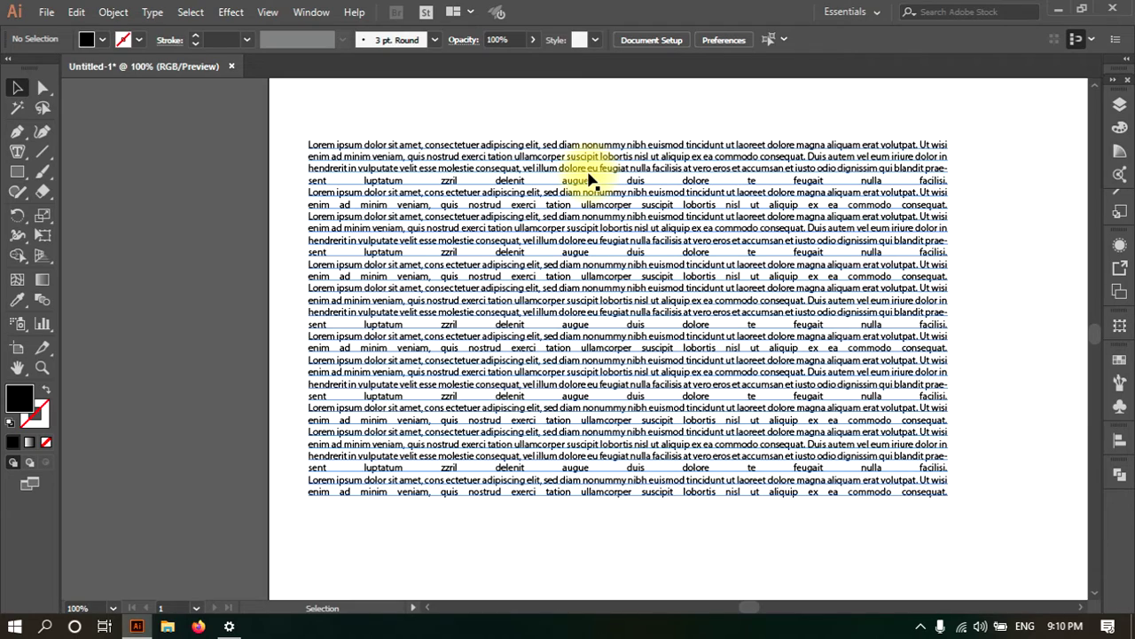
drag(687, 200, 672, 228)
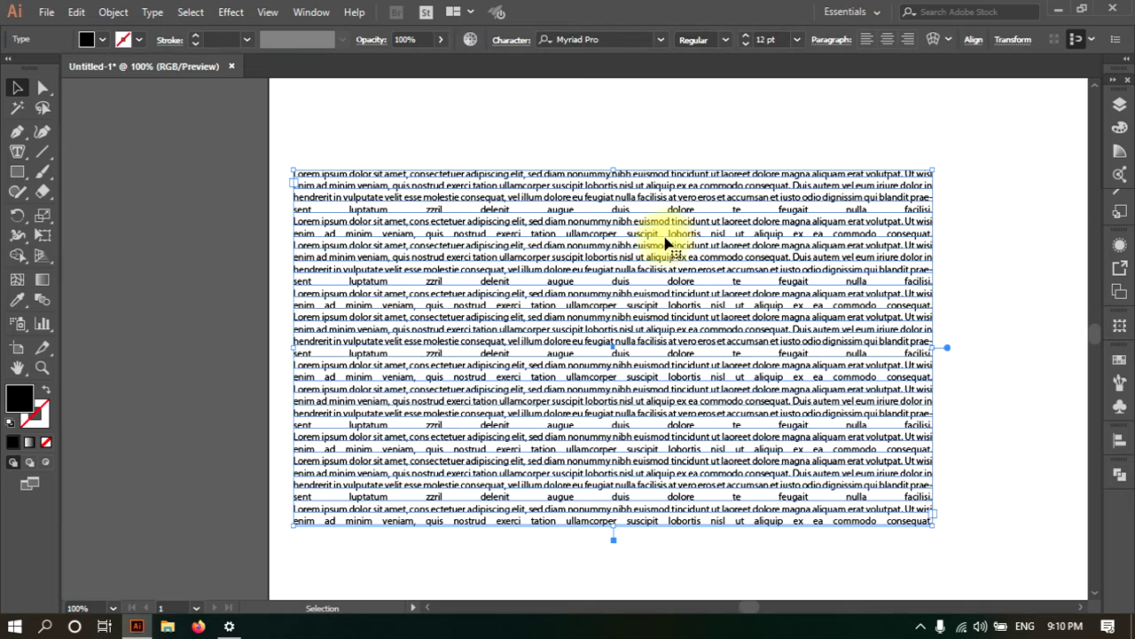
Show the full character settings for the rectangular text, and set its leading to 25 pt
click(834, 40)
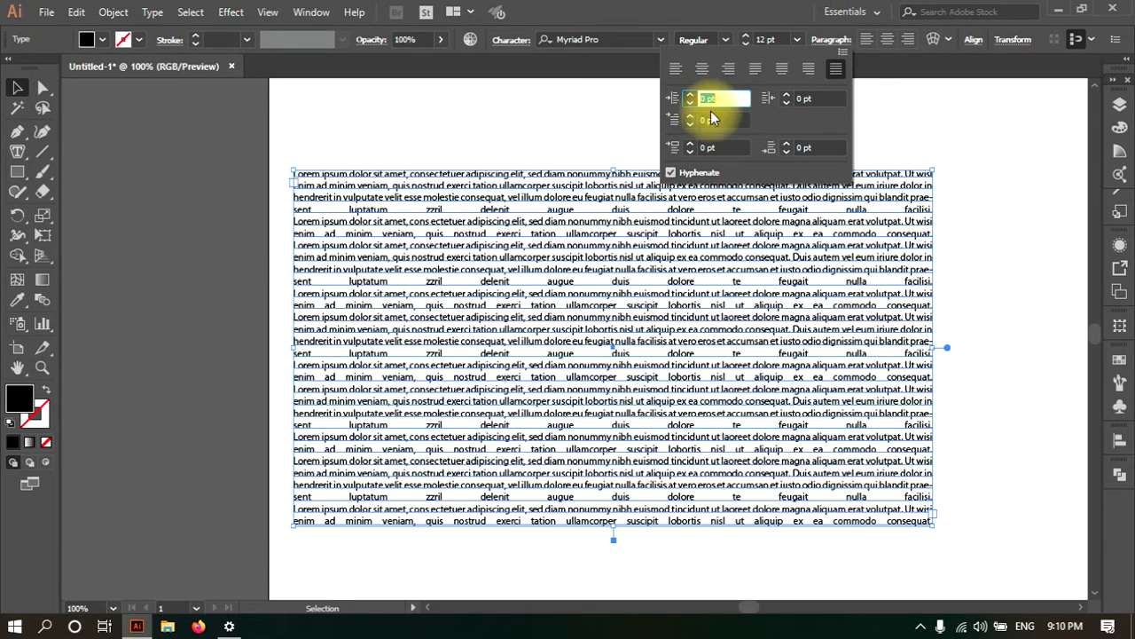
click(837, 40)
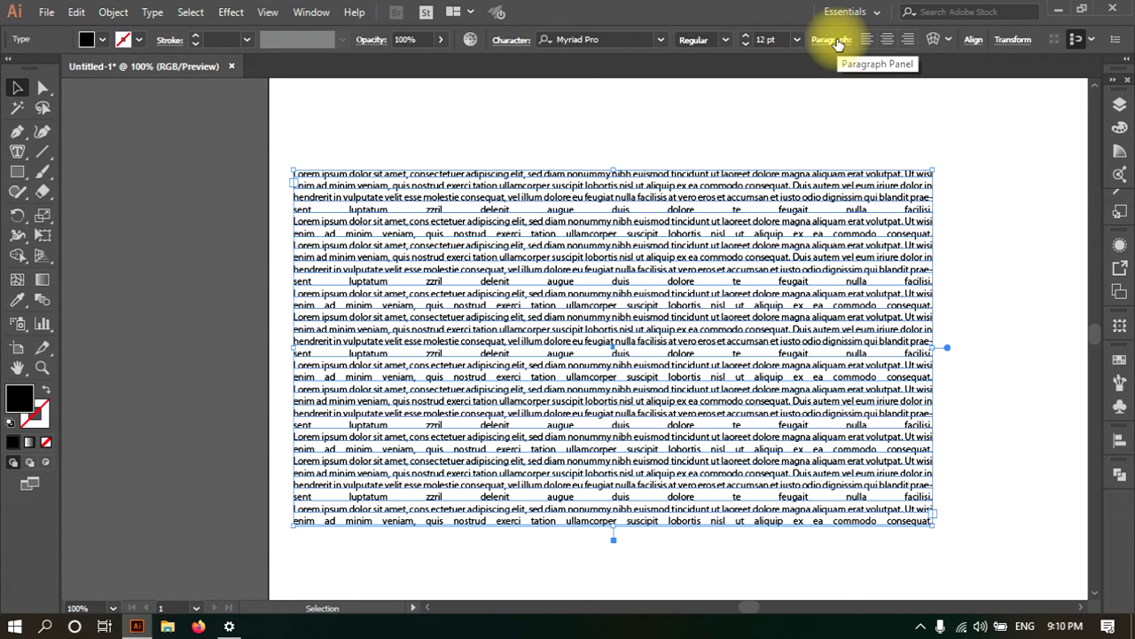
key(ctrl+t)
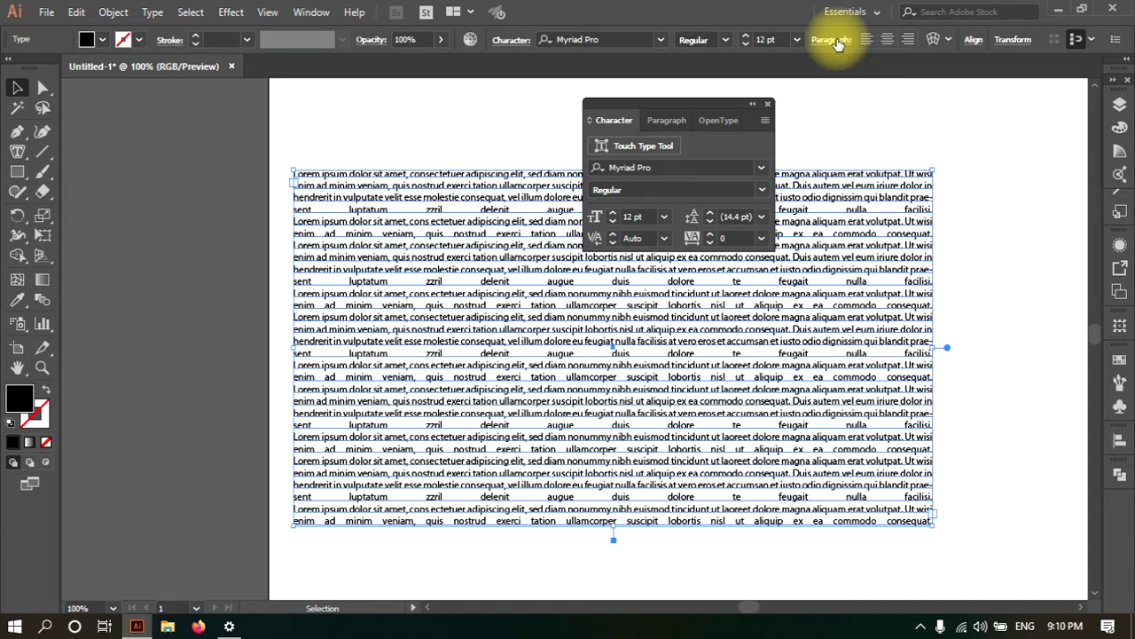
drag(646, 109, 792, 106)
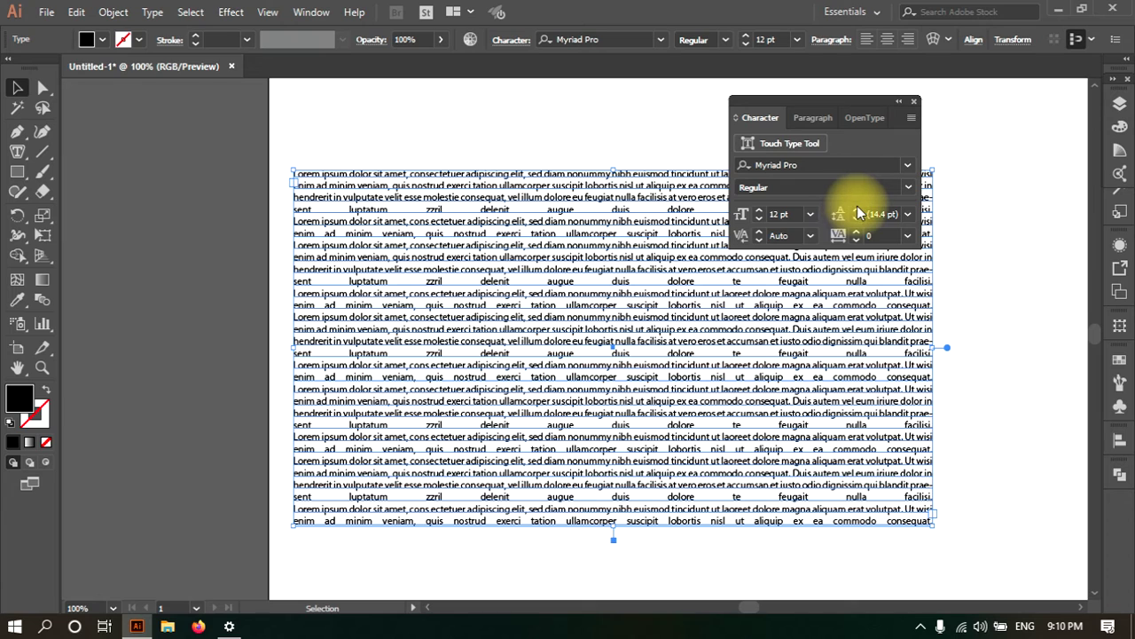
click(857, 211)
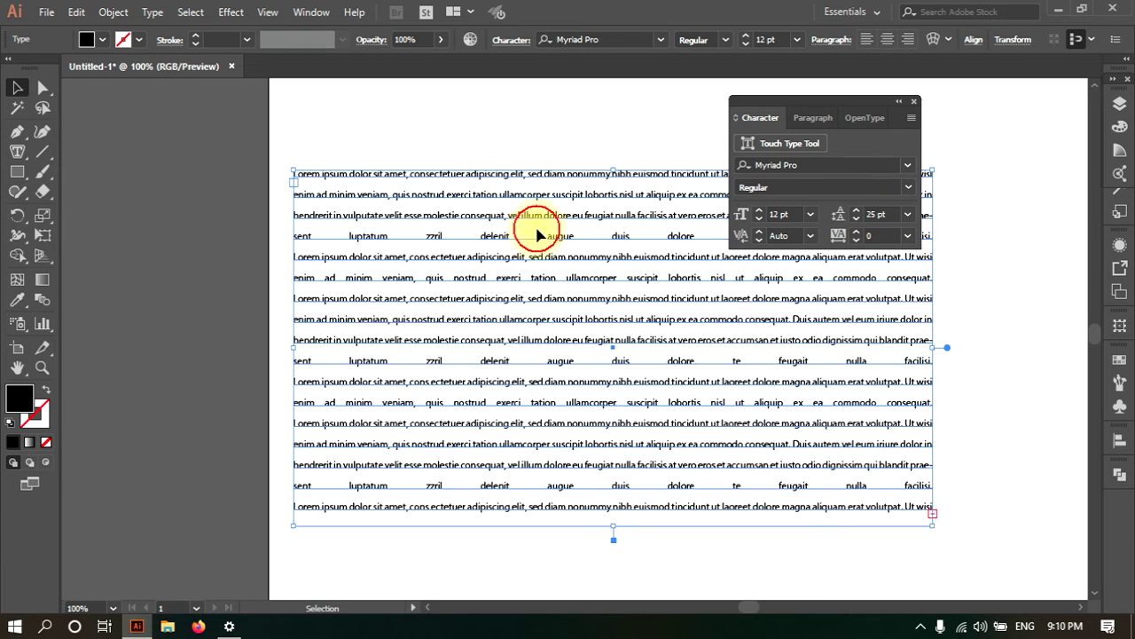
click(528, 231)
click(856, 213)
click(856, 213)
click(856, 213)
click(633, 254)
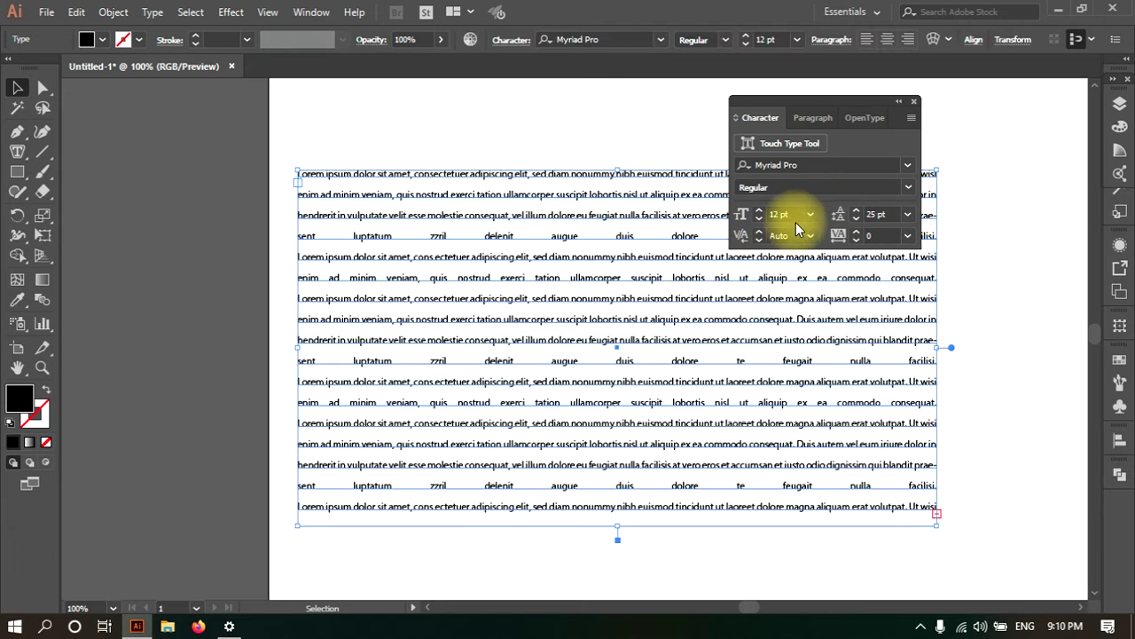
Increase the leading of the rectangular text to 40 pt
click(856, 213)
click(856, 213)
click(856, 213)
click(856, 213)
click(856, 212)
click(856, 212)
click(855, 213)
click(856, 213)
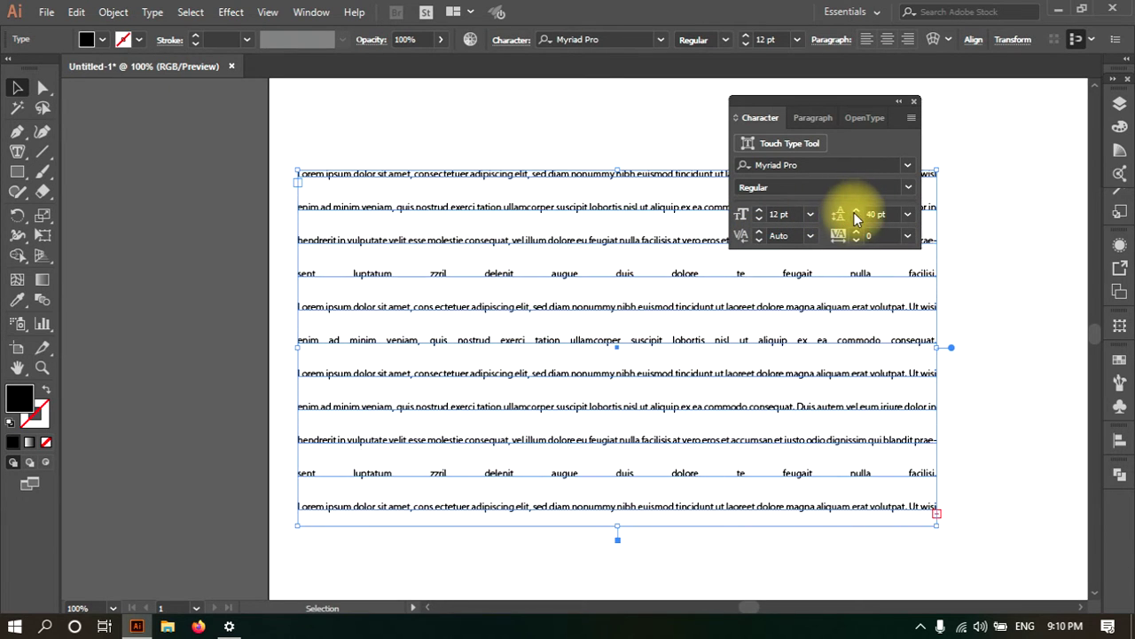
Reduce the leading of the rectangular text to 13 pt
click(856, 221)
click(856, 221)
click(856, 221)
click(856, 221)
click(856, 221)
click(855, 221)
click(856, 221)
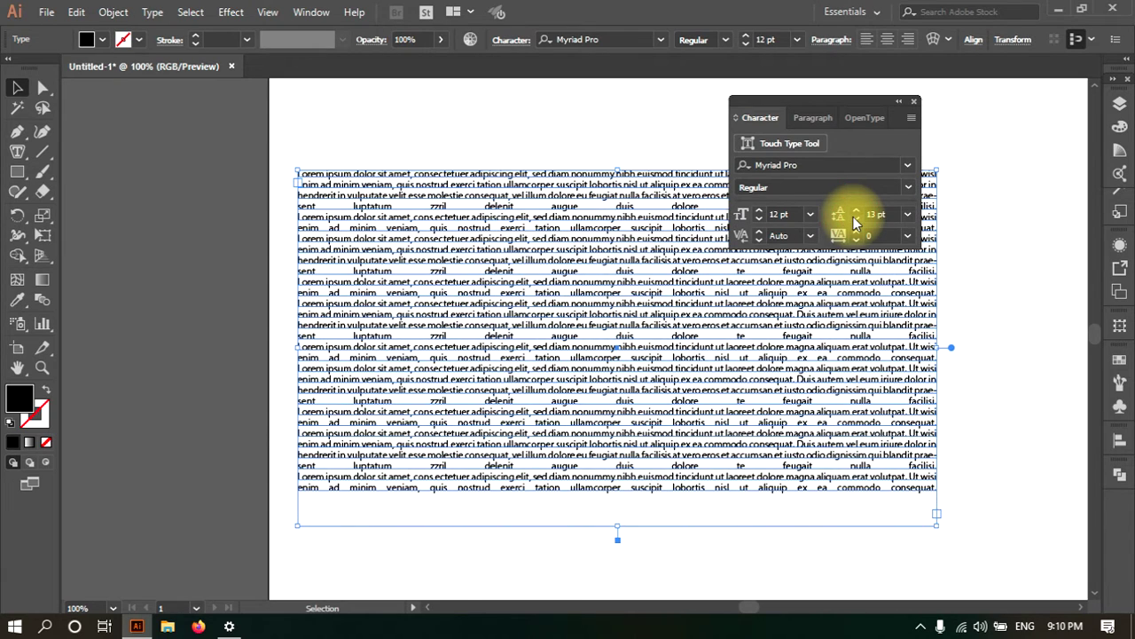
Switch the text's kerning to Optical, and set it back to Auto
click(808, 236)
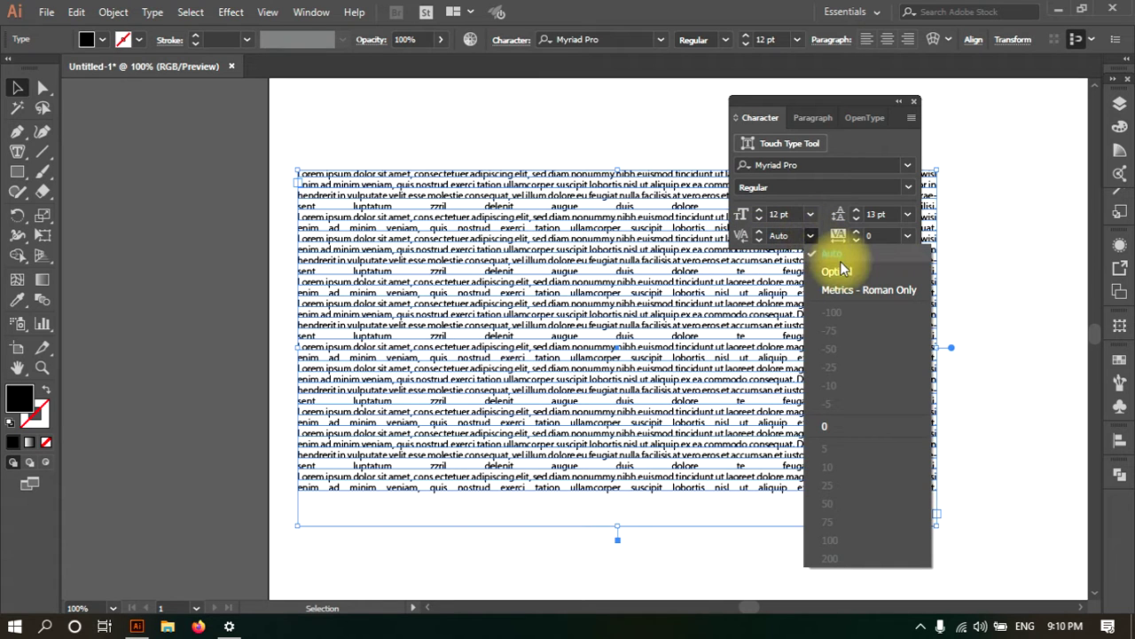
click(834, 271)
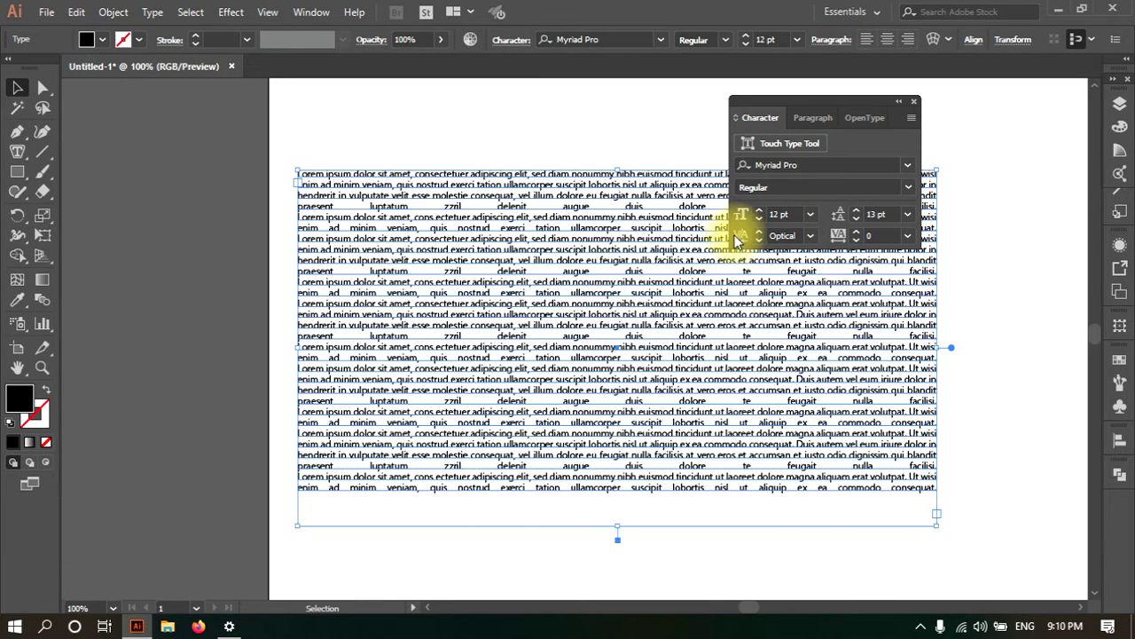
click(811, 238)
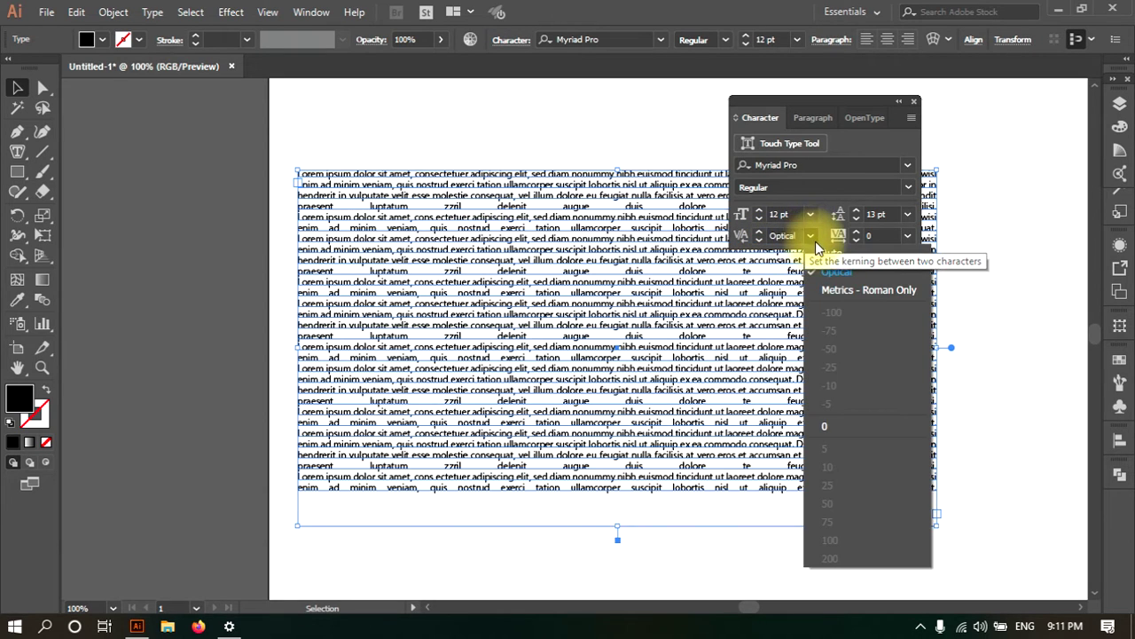
click(825, 254)
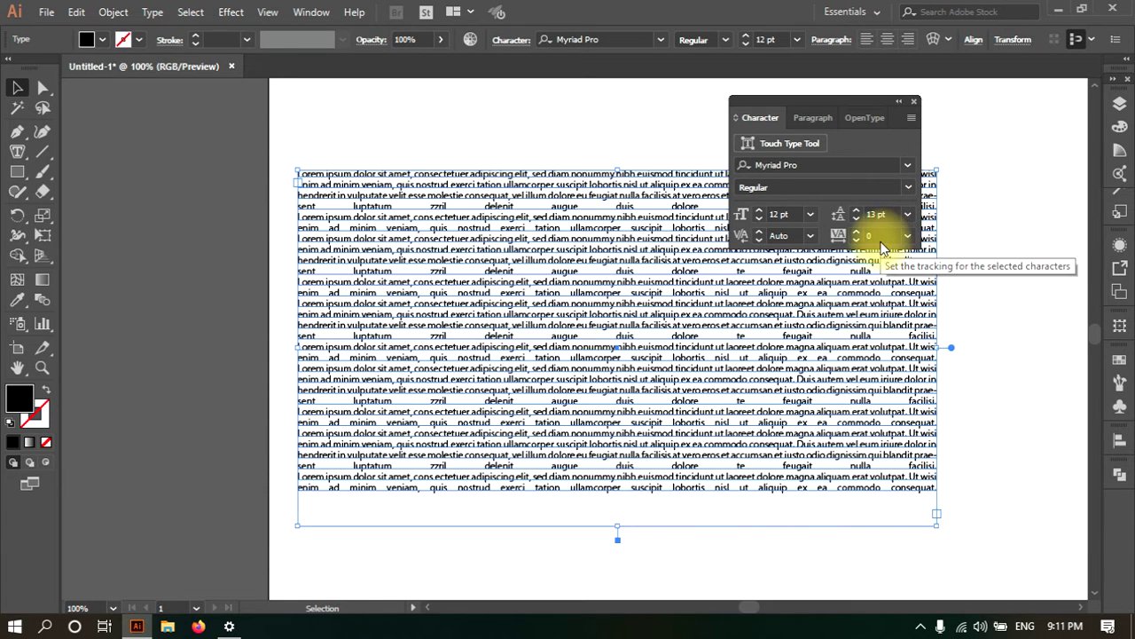
Increase the tracking of the rectangular text to 18
click(857, 230)
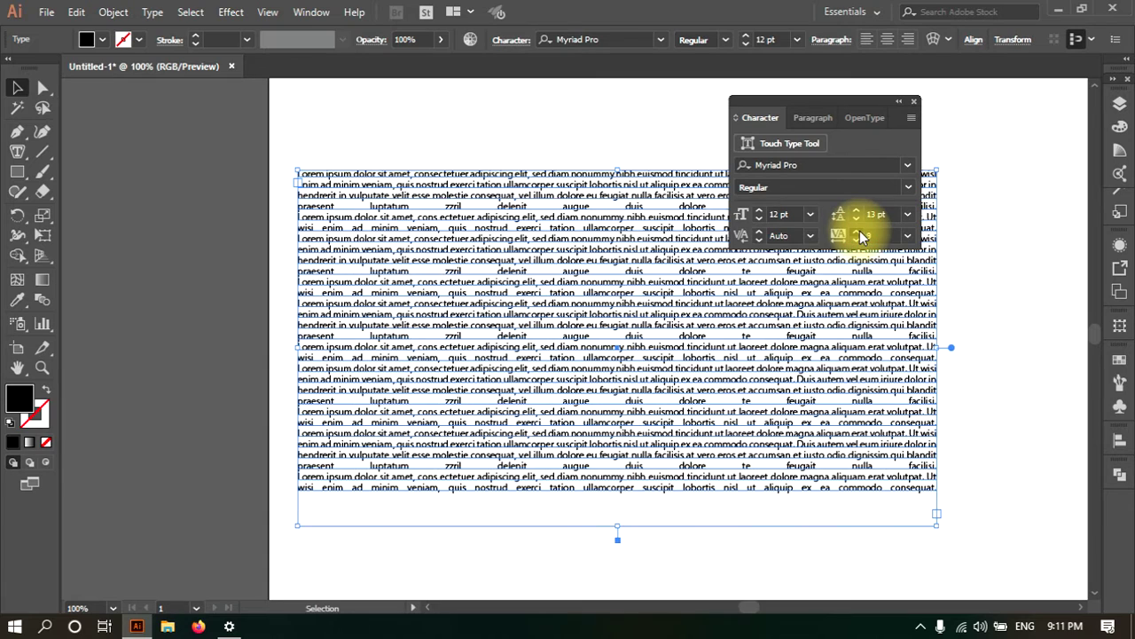
click(857, 231)
click(857, 230)
click(857, 232)
click(857, 232)
click(857, 232)
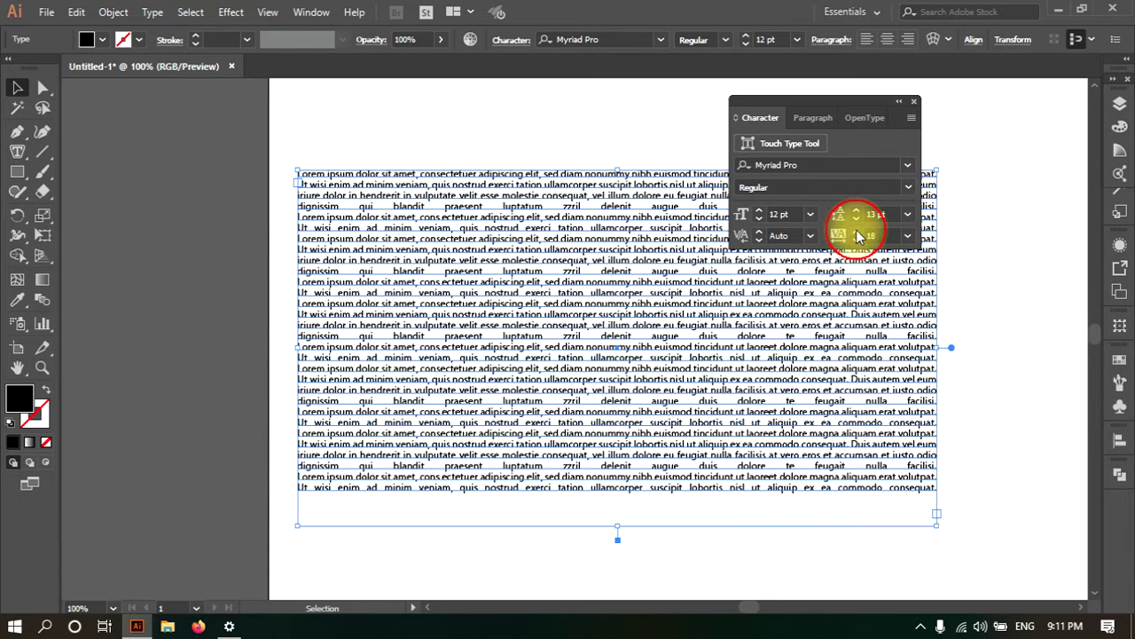
Try a tracking of 20 with the text cursor placed inside the word "delenit" in the fourth line
triple_click(620, 213)
click(621, 214)
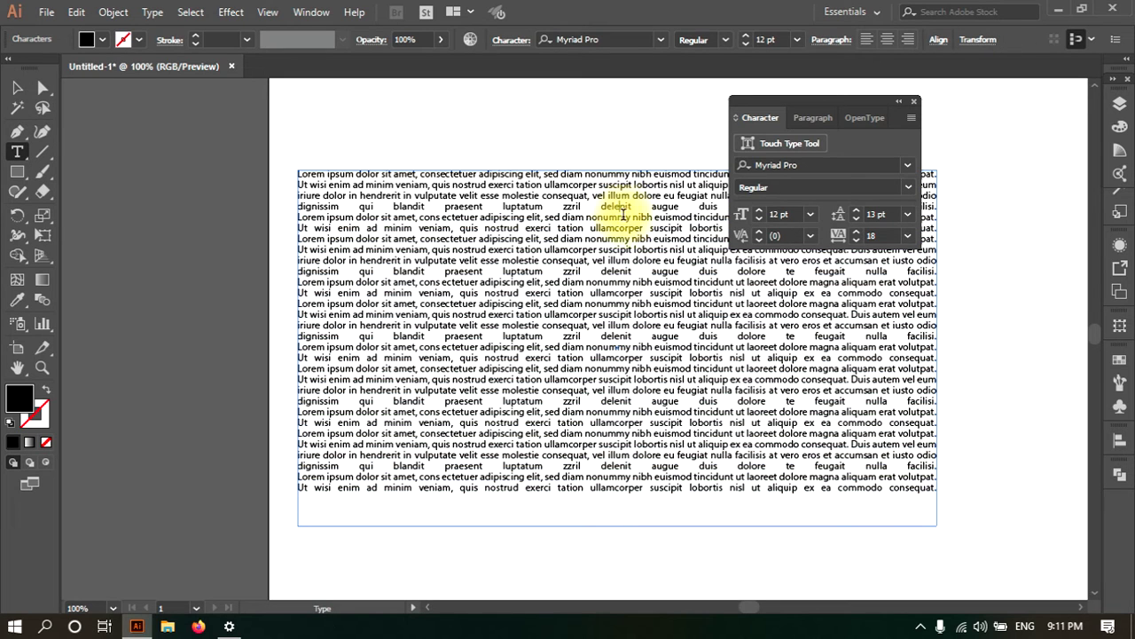
click(856, 232)
click(856, 232)
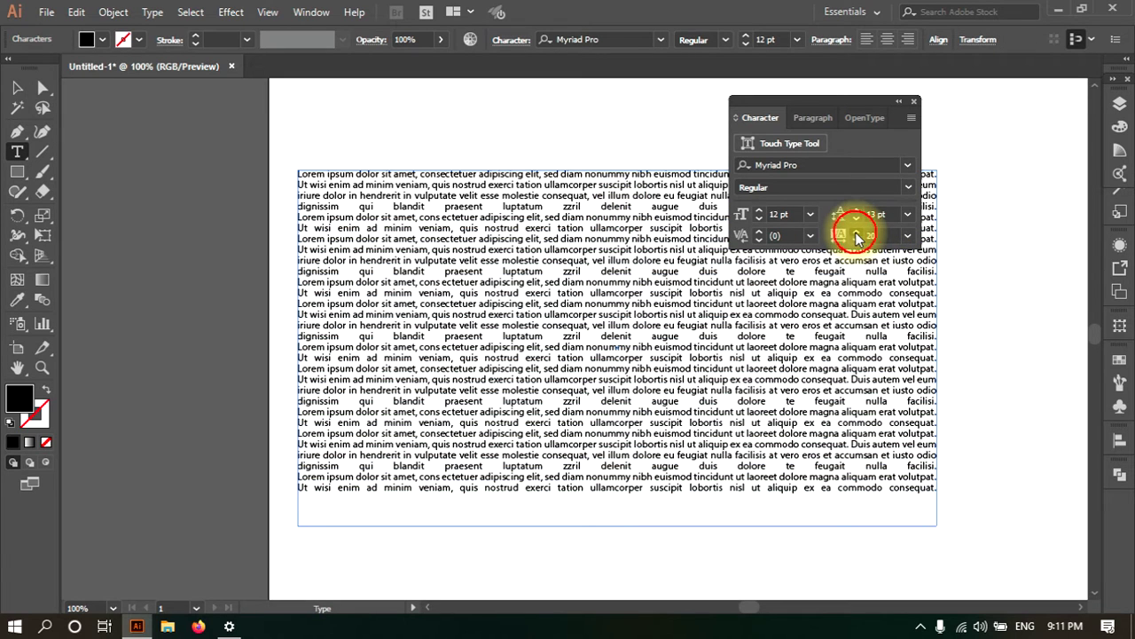
Undo the recent tracking changes until the rectangular text is back at a tracking of 6
key(ctrl+z)
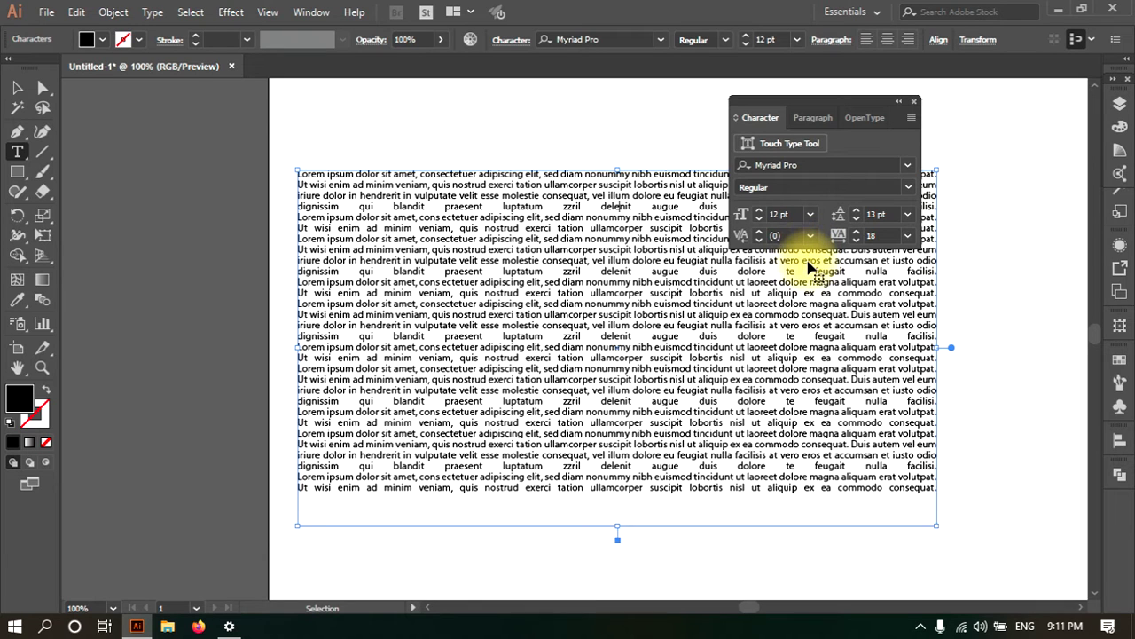
key(ctrl+z)
key(ctrl+z)
key(ctrl+z)
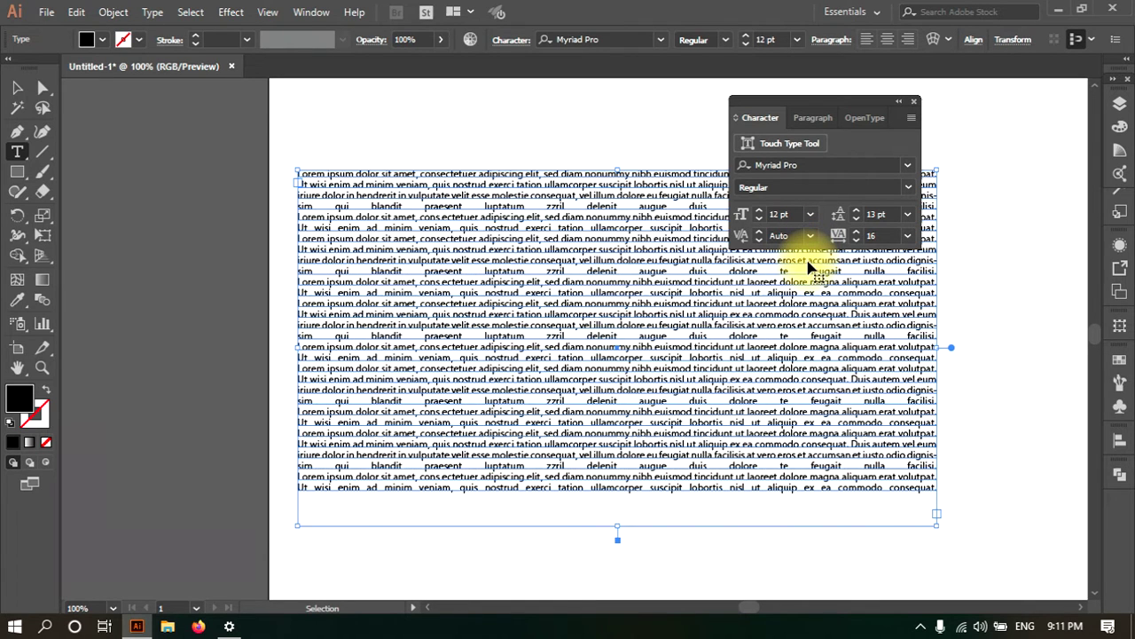
key(ctrl+z)
key(ctrl+z)
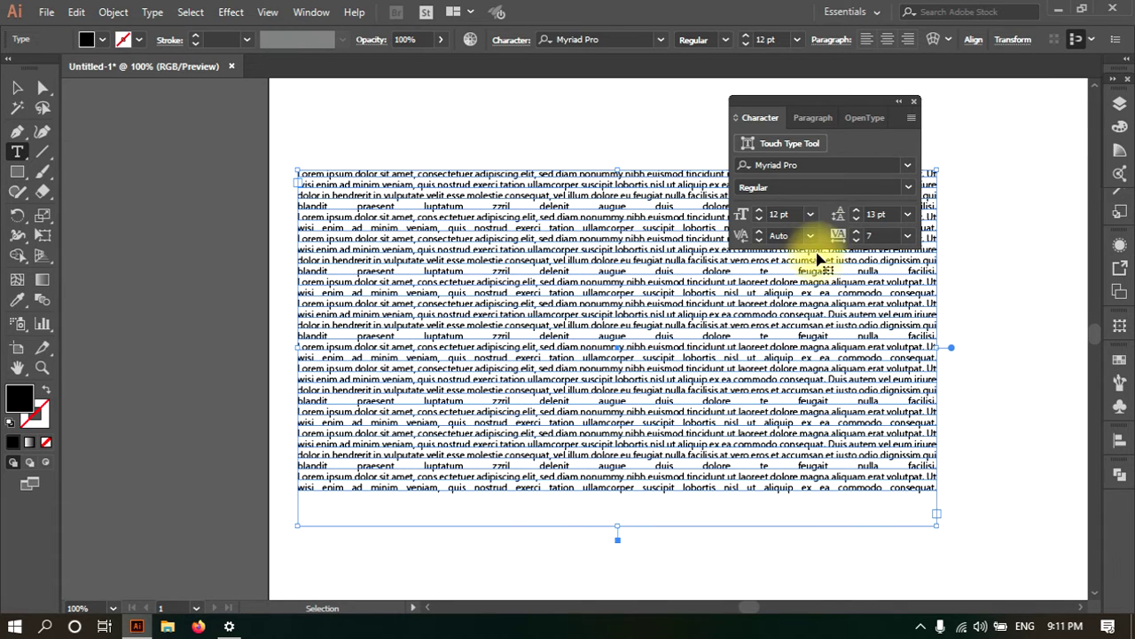
key(ctrl+z)
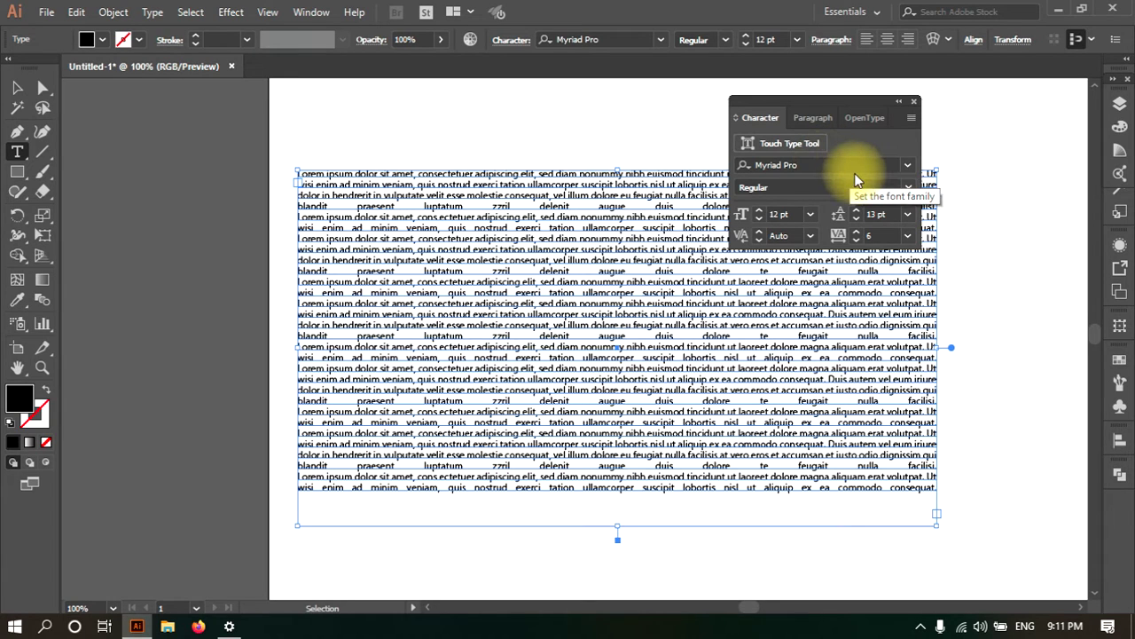
Try left, center, right and justify-with-last-line-left alignment on the rectangular text, and return it to Justify all lines
click(809, 118)
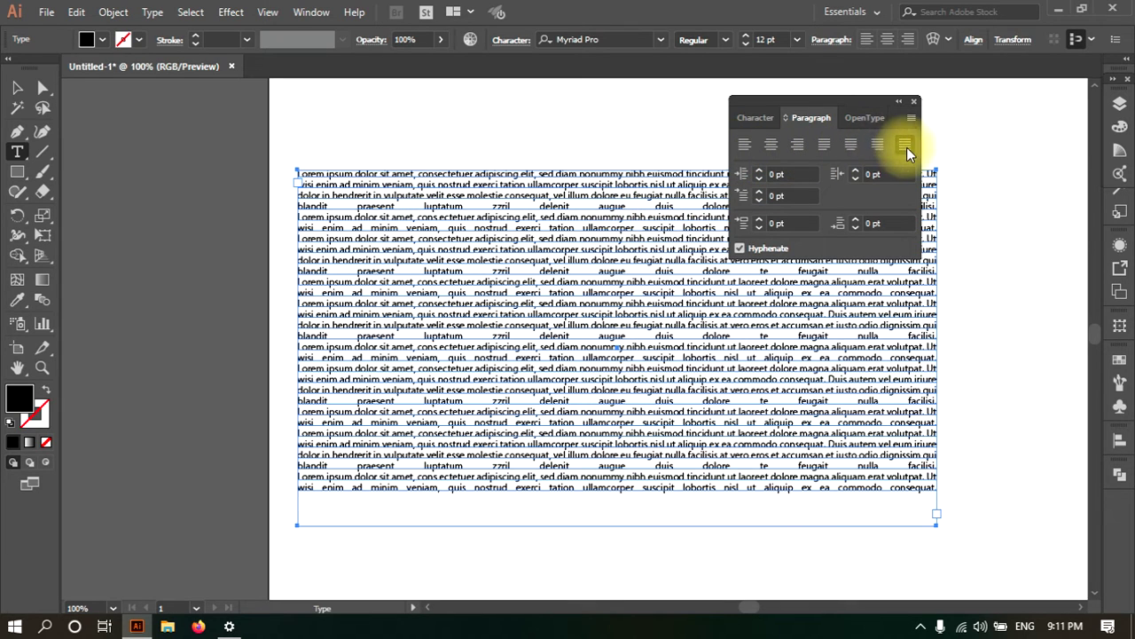
click(750, 146)
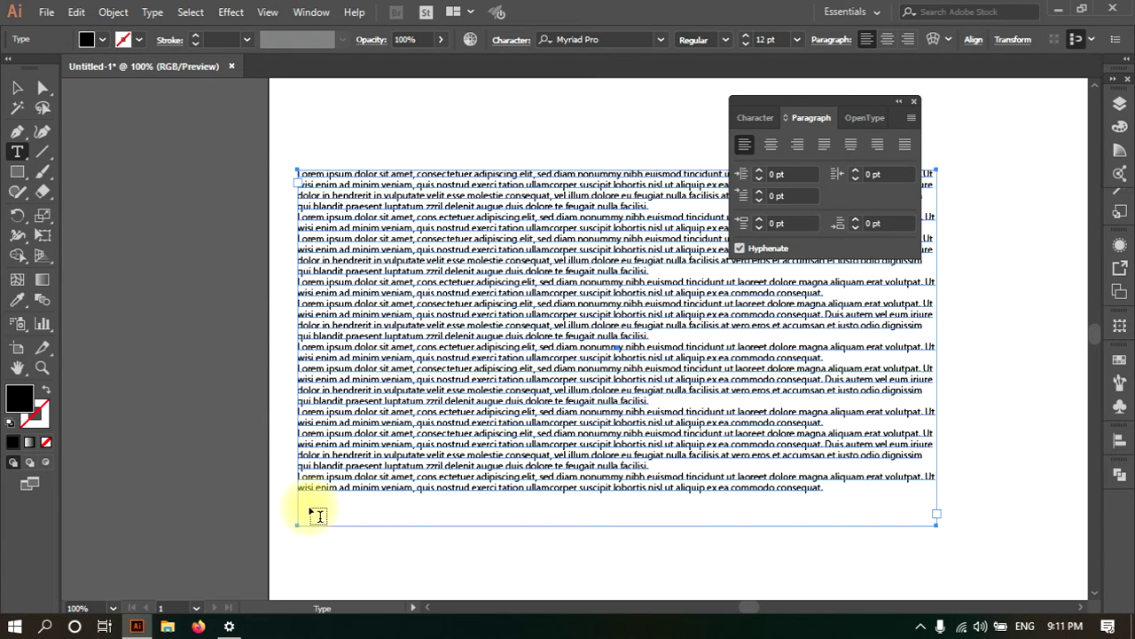
click(769, 146)
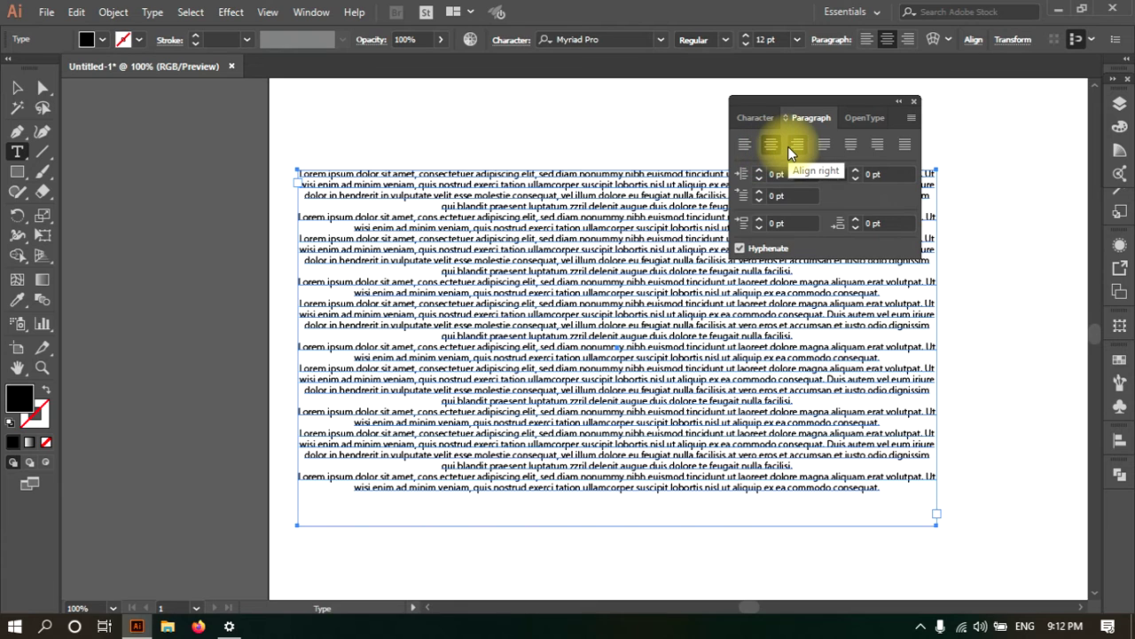
click(792, 151)
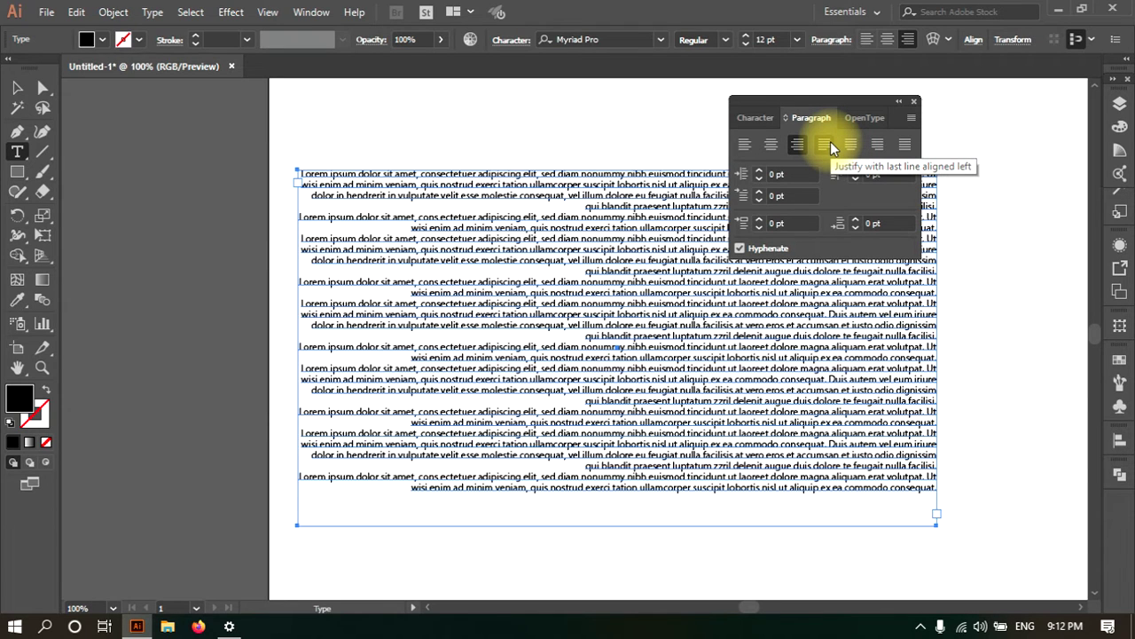
click(831, 146)
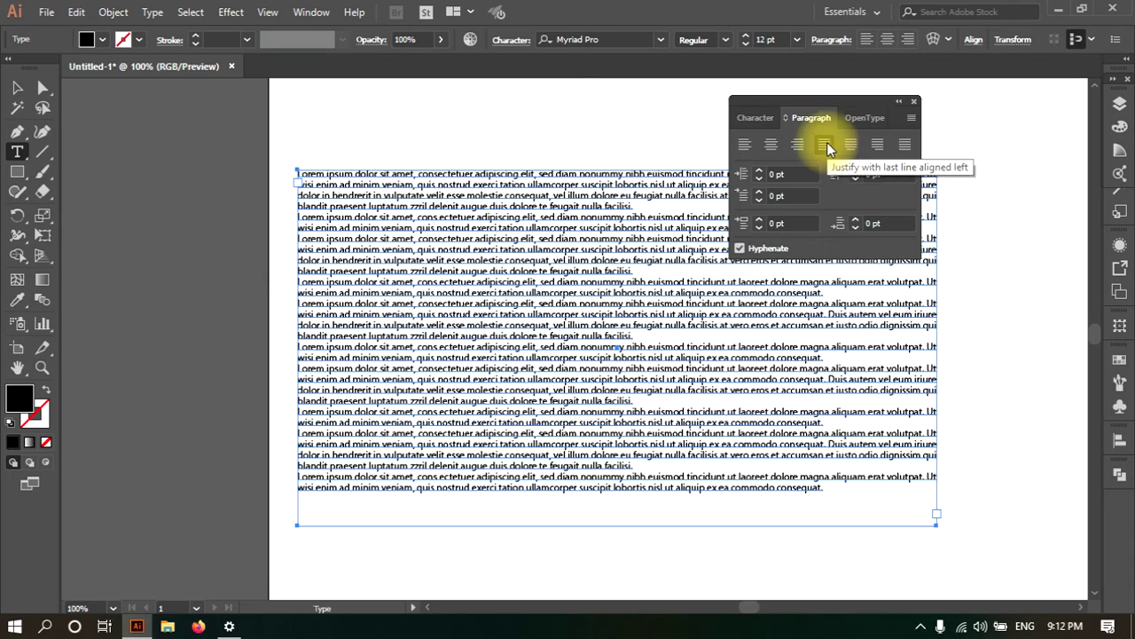
click(905, 145)
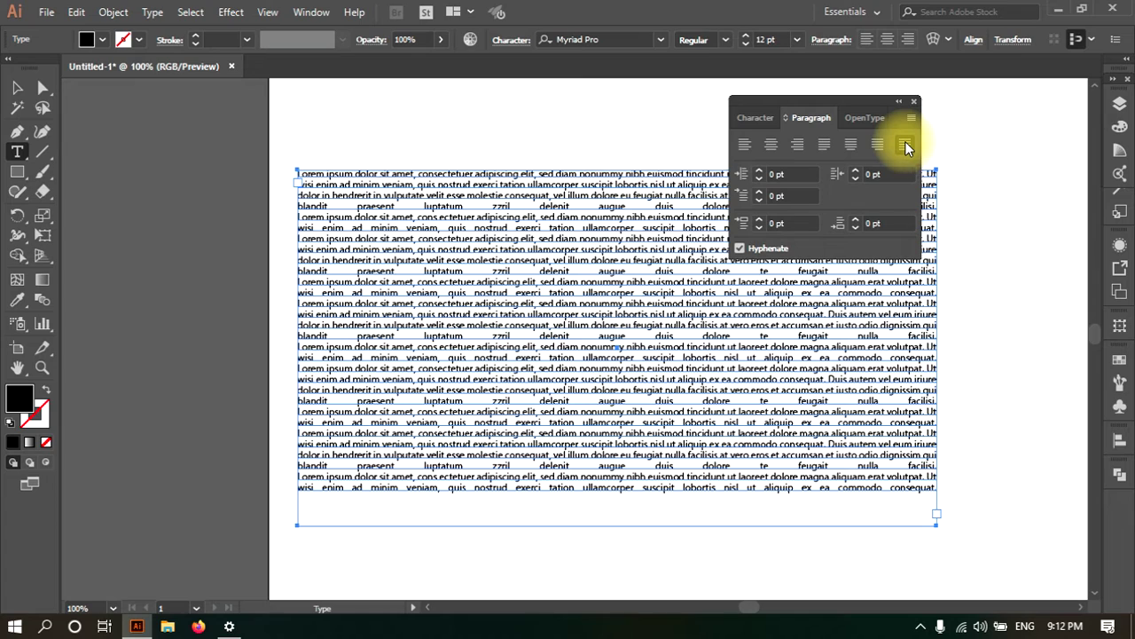
Set the left indent of the rectangular text to 10 pt
click(758, 171)
click(758, 173)
click(759, 174)
click(758, 173)
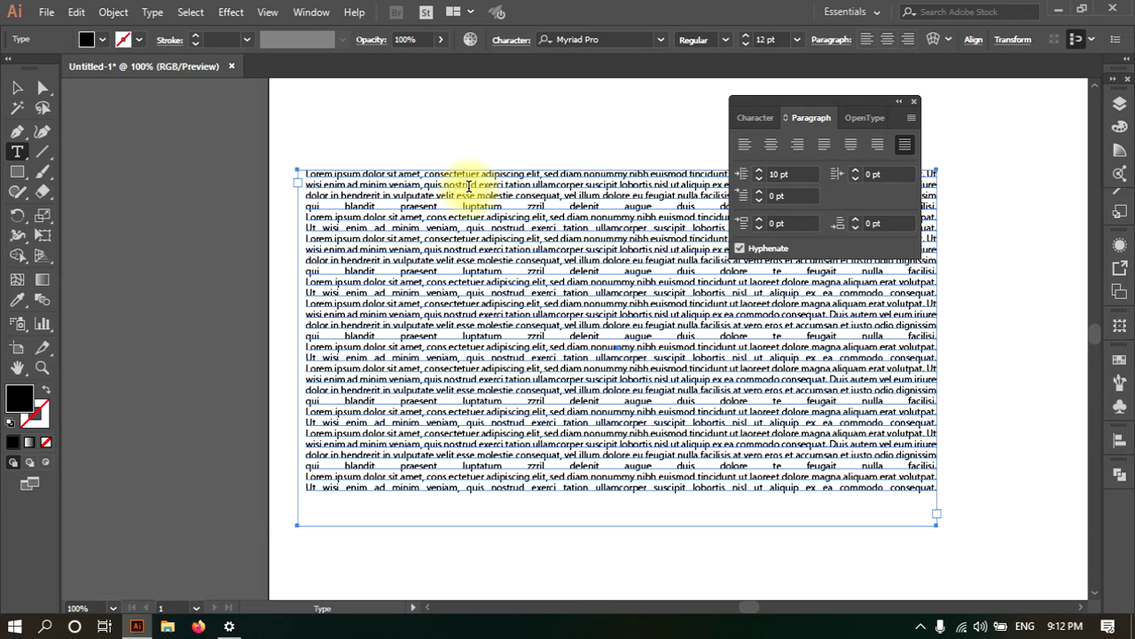
Set the right indent of the rectangular text to 10 pt
click(855, 170)
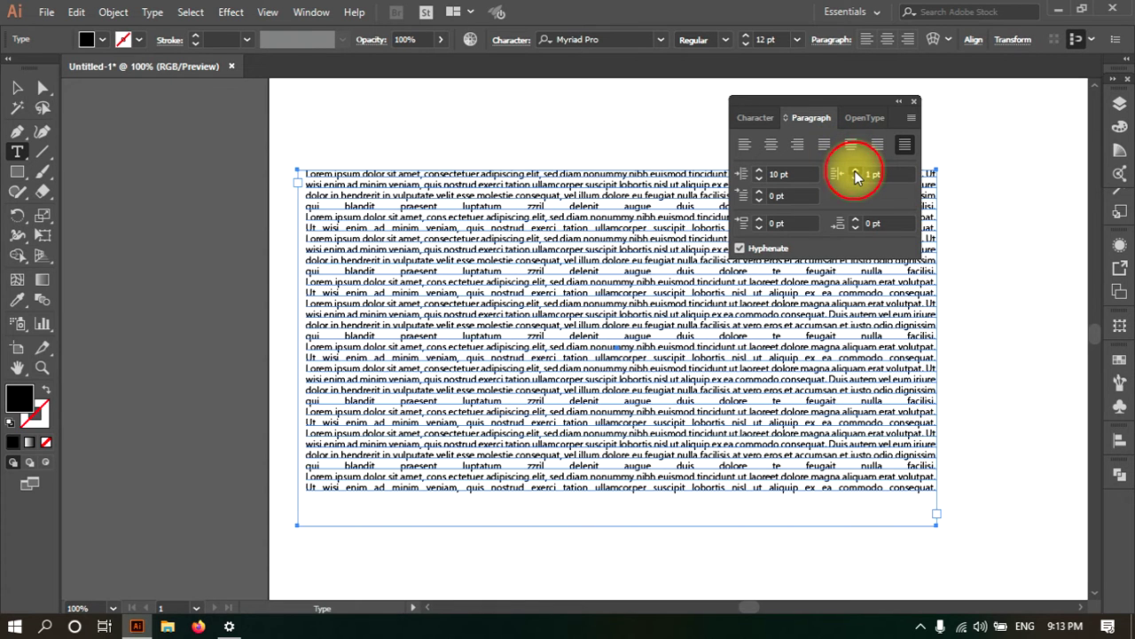
click(855, 170)
click(855, 170)
click(855, 170)
click(855, 171)
click(855, 170)
click(855, 170)
click(856, 170)
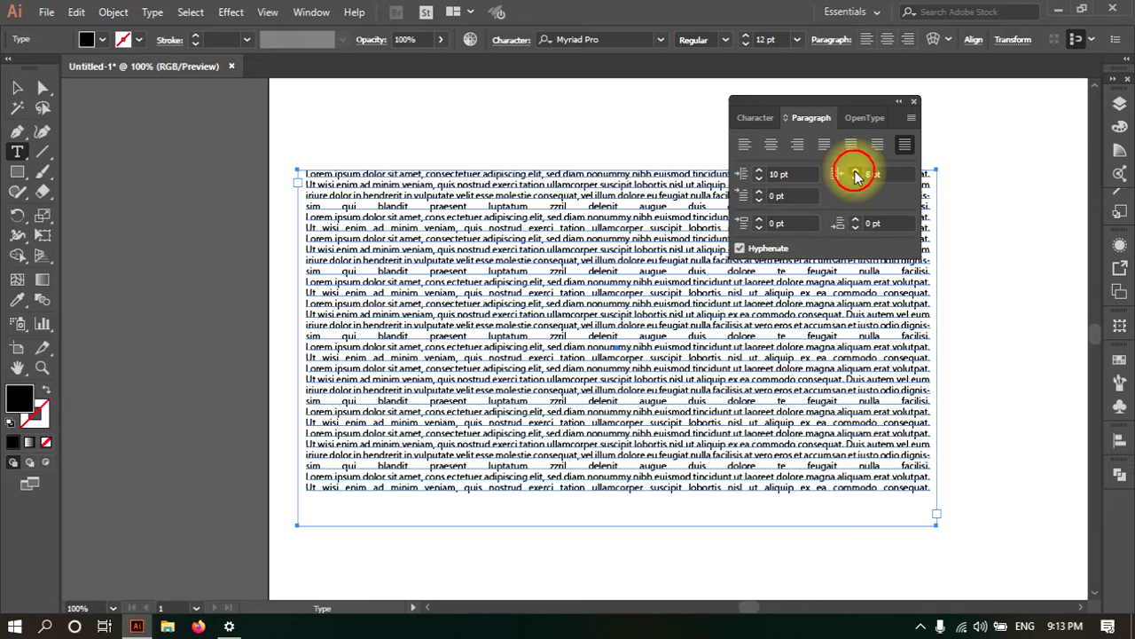
click(855, 170)
click(855, 170)
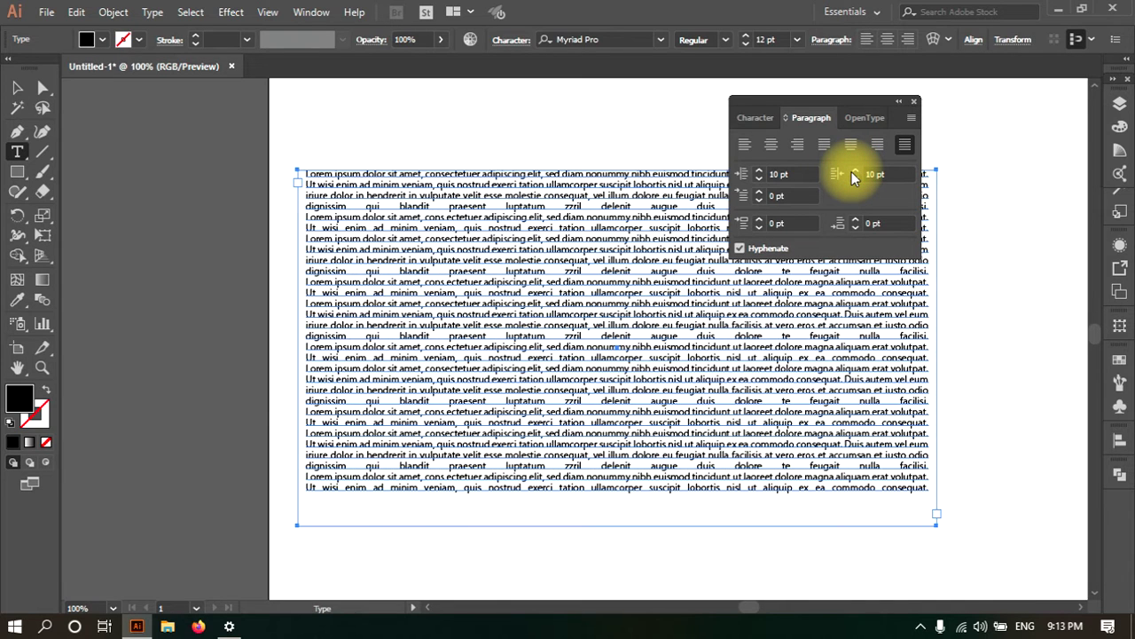
Set the first-line left indent of the paragraphs to 28 pt
click(760, 197)
click(760, 193)
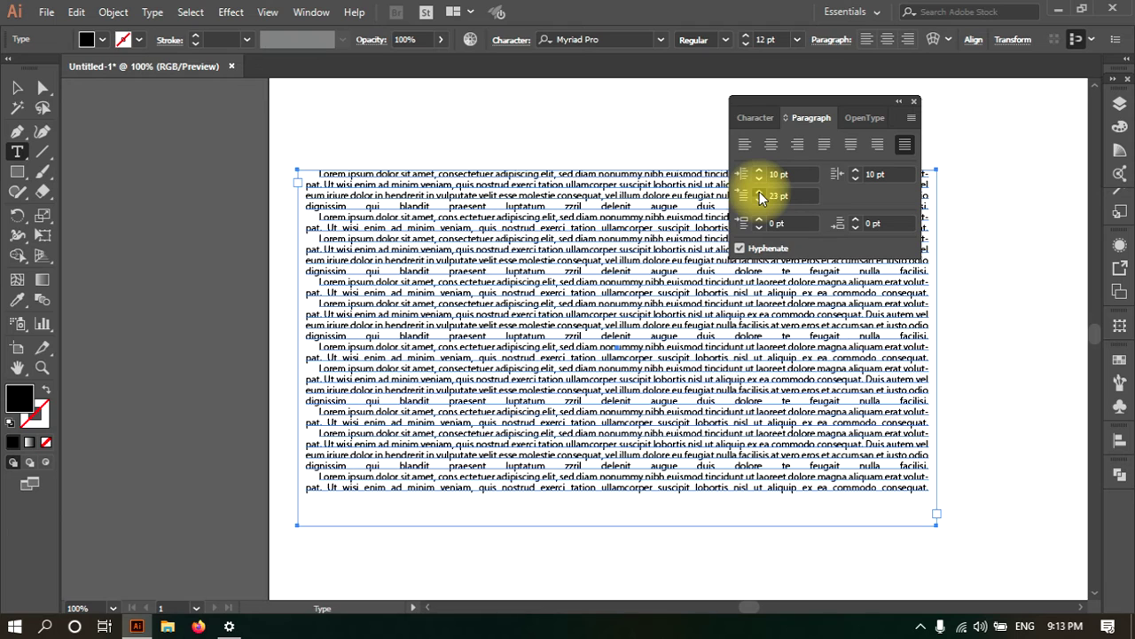
click(760, 194)
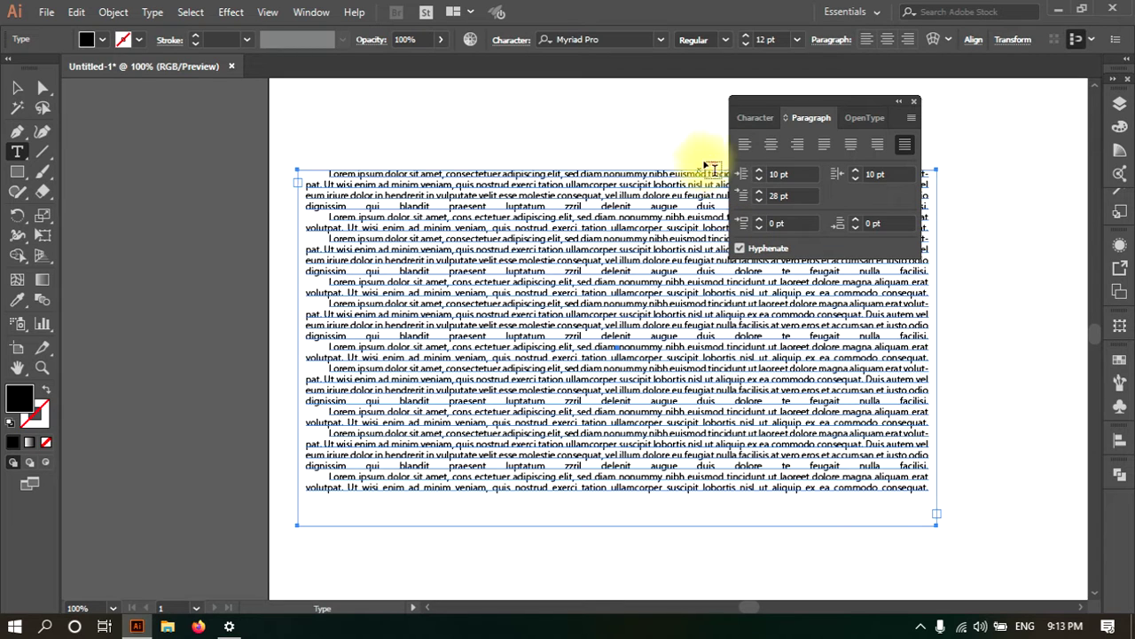
Set the space before the paragraphs to 16 pt, and reduce it to 7 pt
click(756, 224)
text(16)
key(Return)
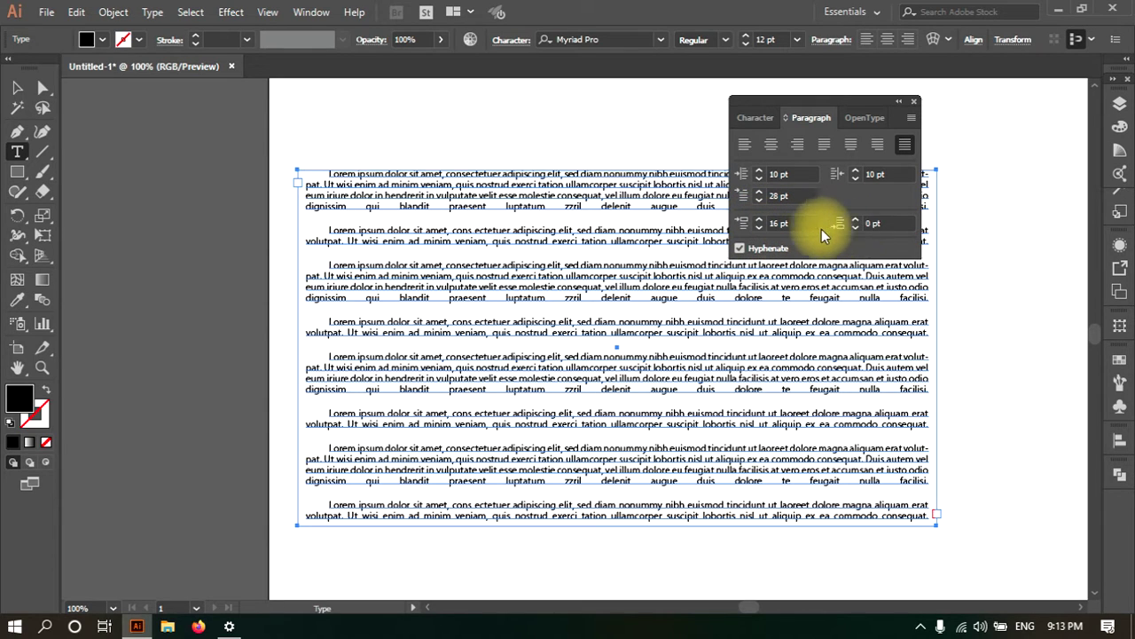
click(761, 227)
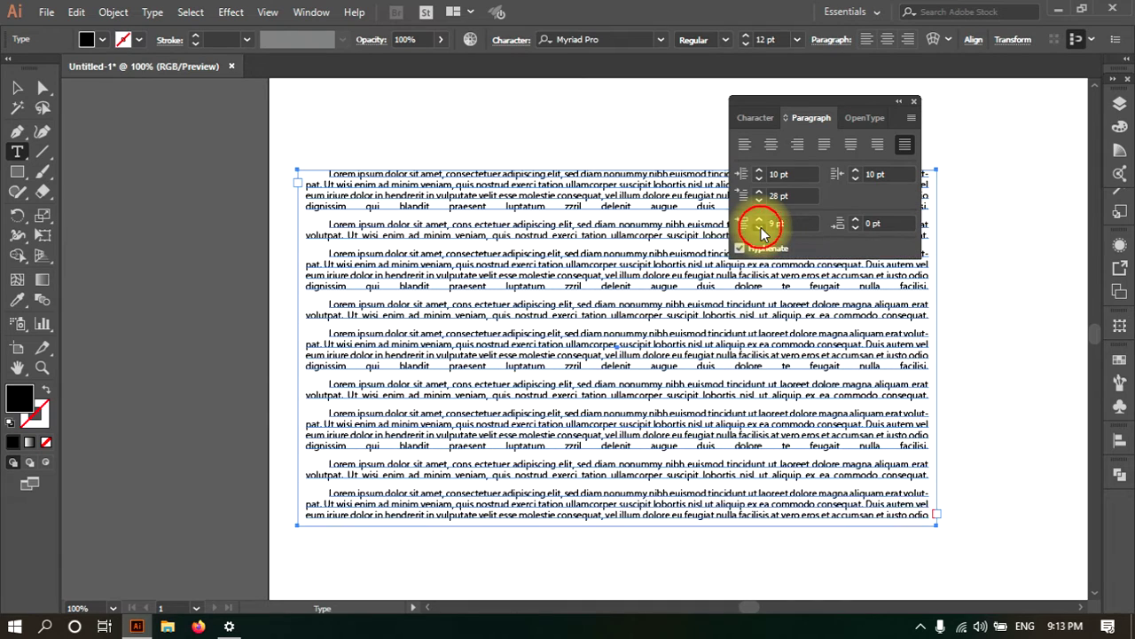
click(760, 228)
click(760, 228)
Increase the space after the paragraphs to 19 pt
click(856, 219)
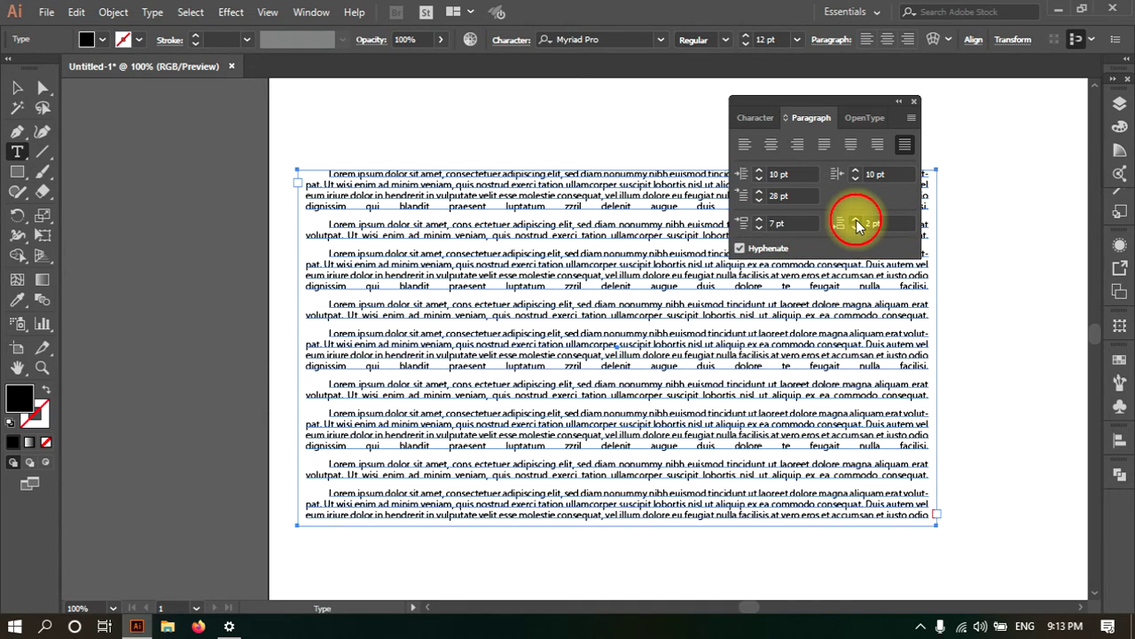
click(856, 219)
click(856, 219)
click(856, 219)
click(856, 219)
click(856, 219)
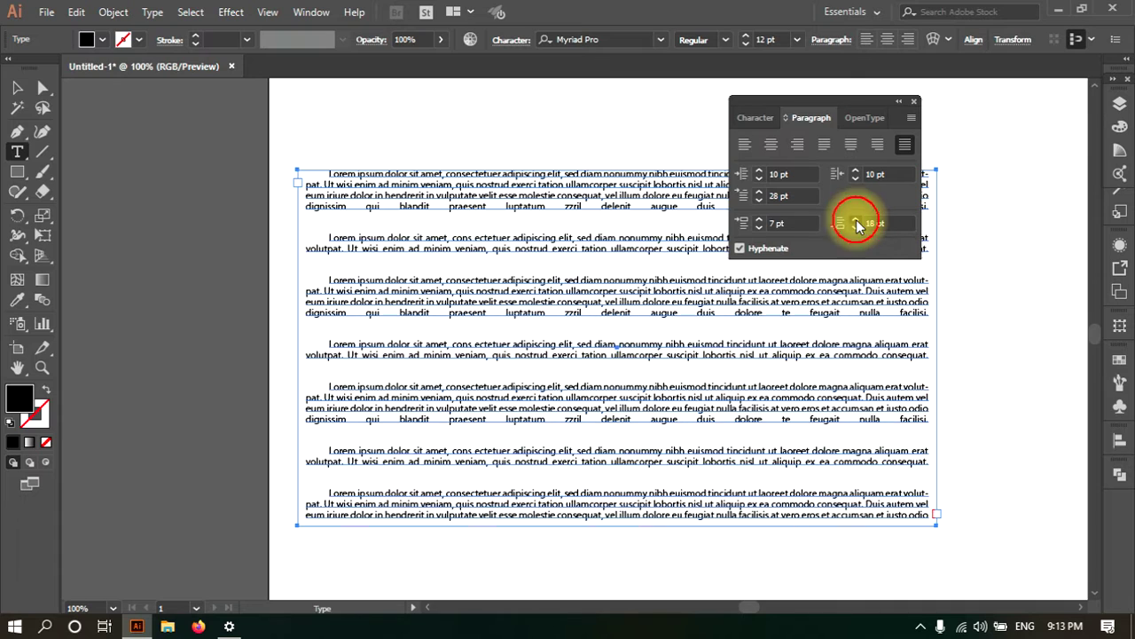
click(856, 219)
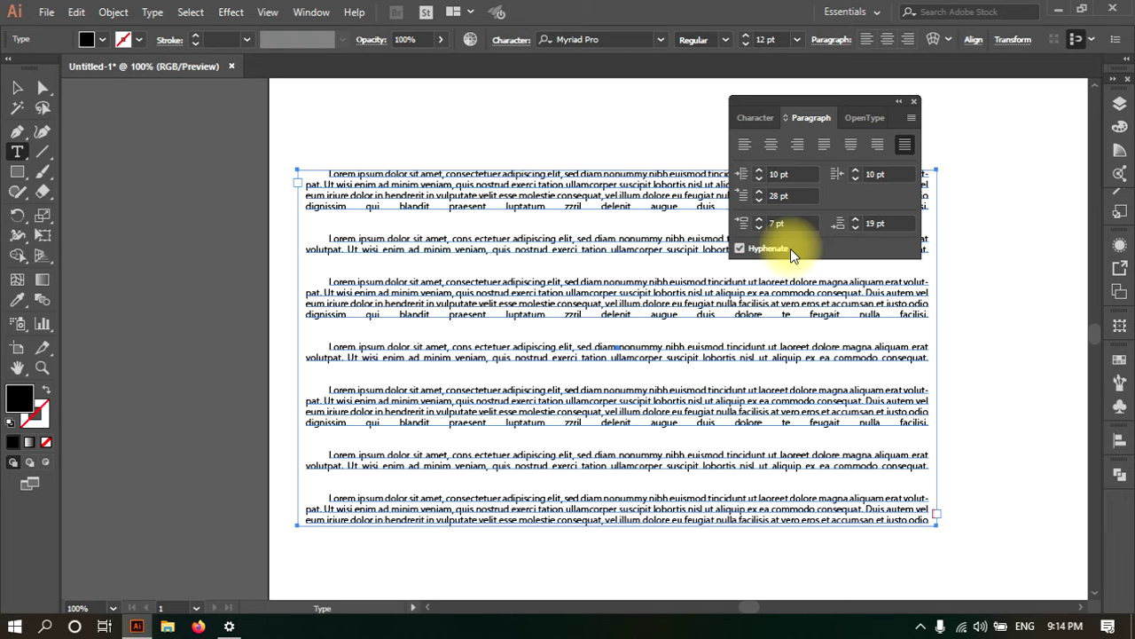
Raise the space before the paragraphs to 11 pt, and lower it to 5 pt to compare the spacing
click(758, 218)
click(758, 218)
click(758, 218)
click(758, 218)
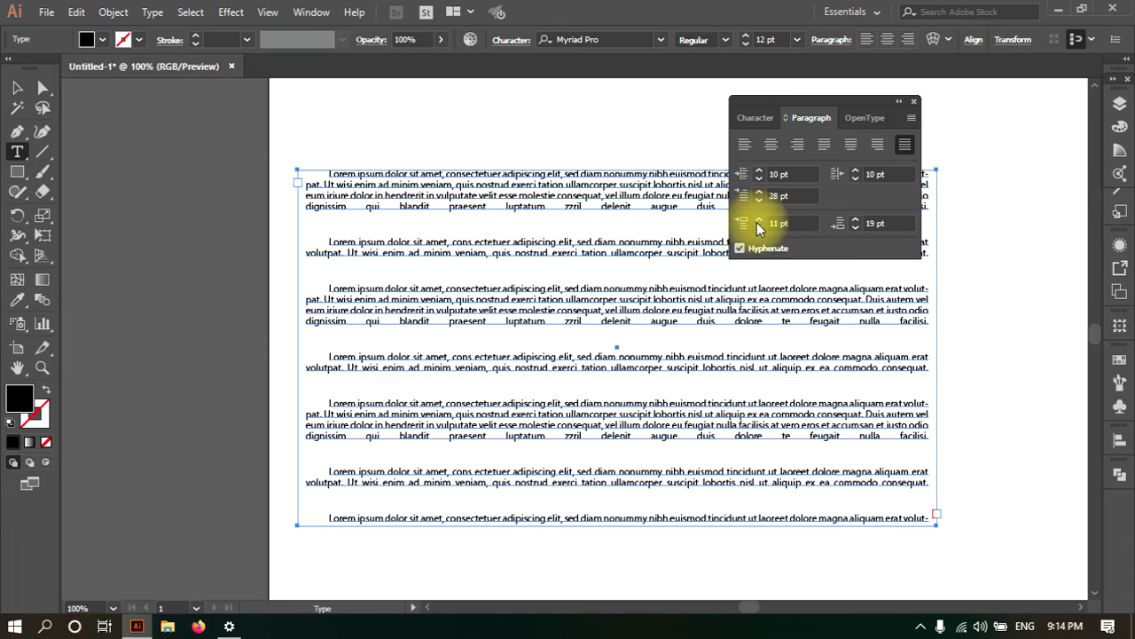
click(759, 228)
click(760, 228)
click(759, 227)
click(759, 228)
click(760, 228)
click(759, 228)
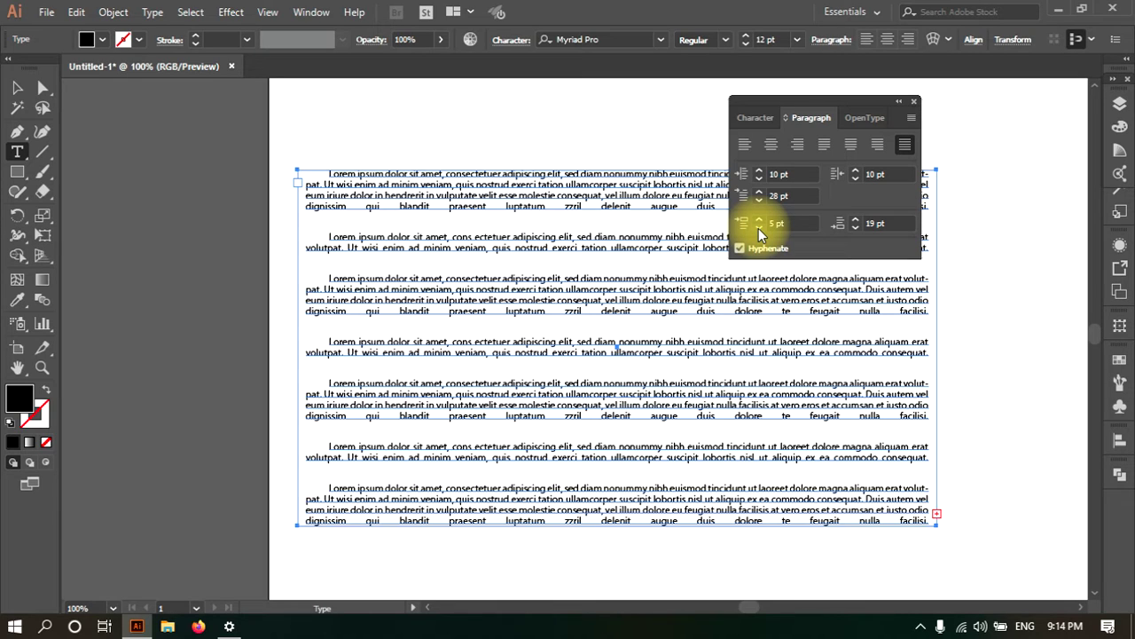
Set the space before the paragraphs to 10 pt and the space after them to 23 pt
click(759, 222)
click(759, 222)
click(759, 222)
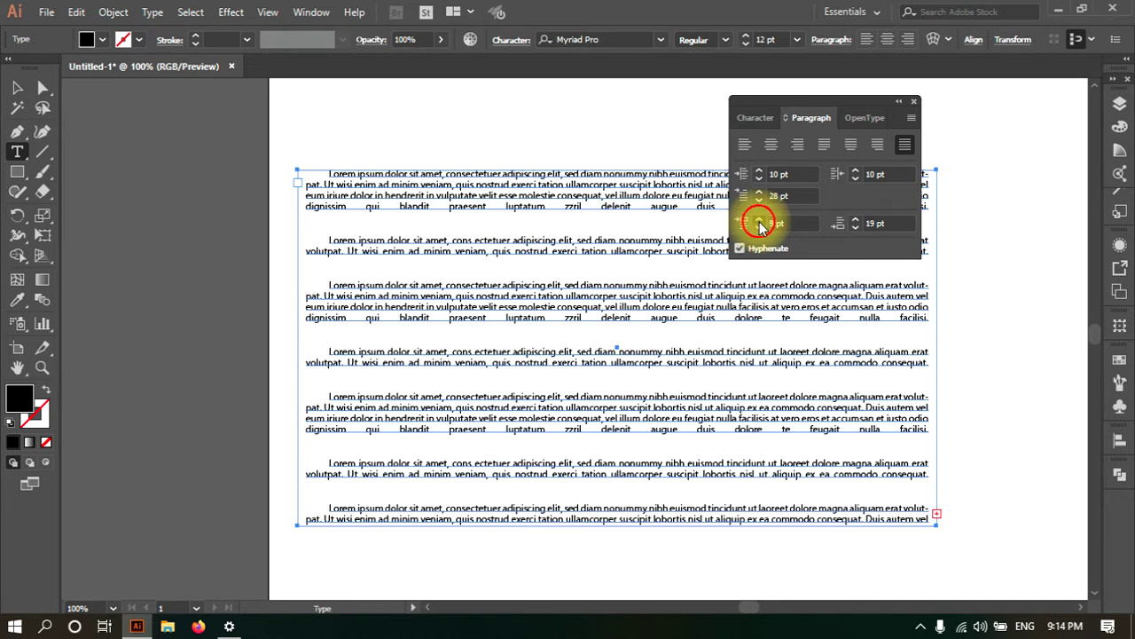
click(760, 223)
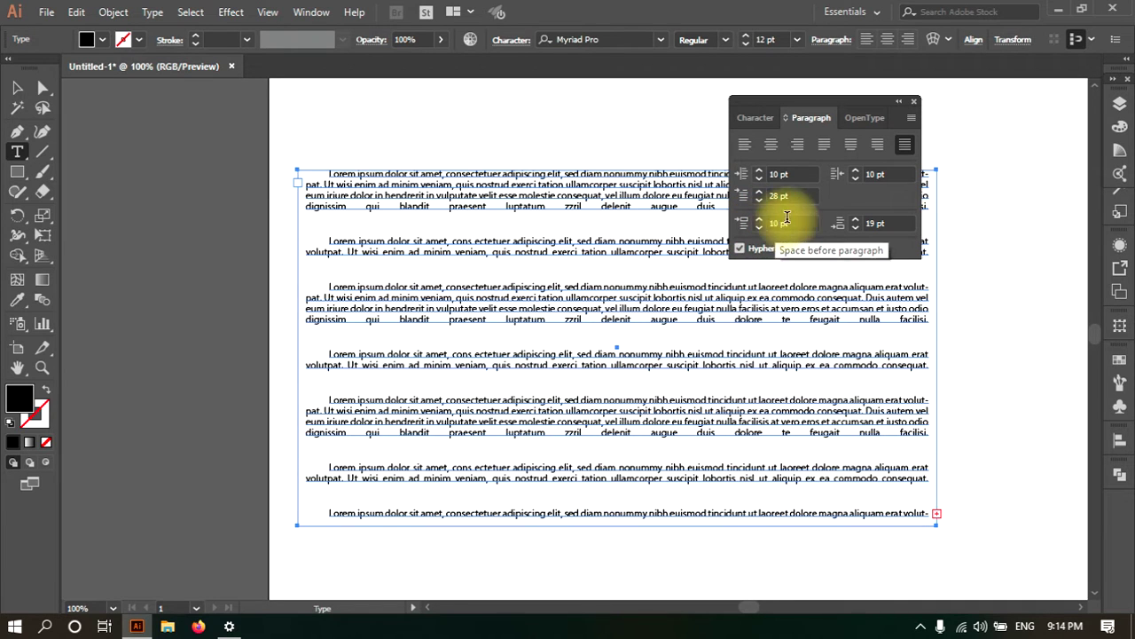
click(855, 219)
click(855, 220)
click(855, 219)
click(855, 219)
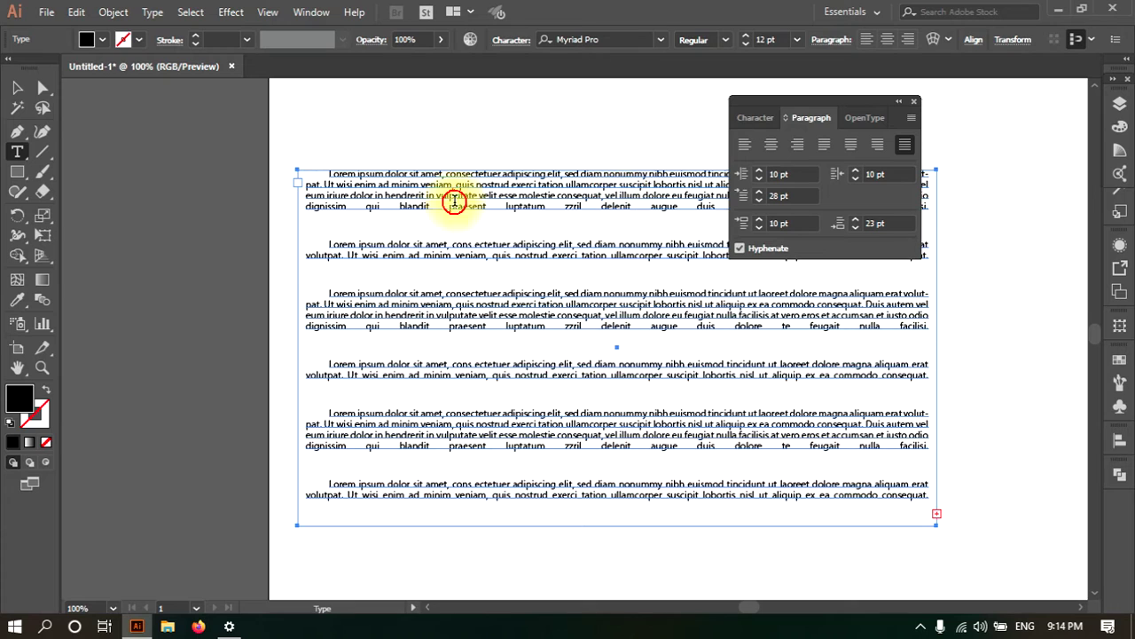
Place the text cursor at the start of the first paragraph and reduce only its space before to 0 pt
click(454, 201)
click(328, 176)
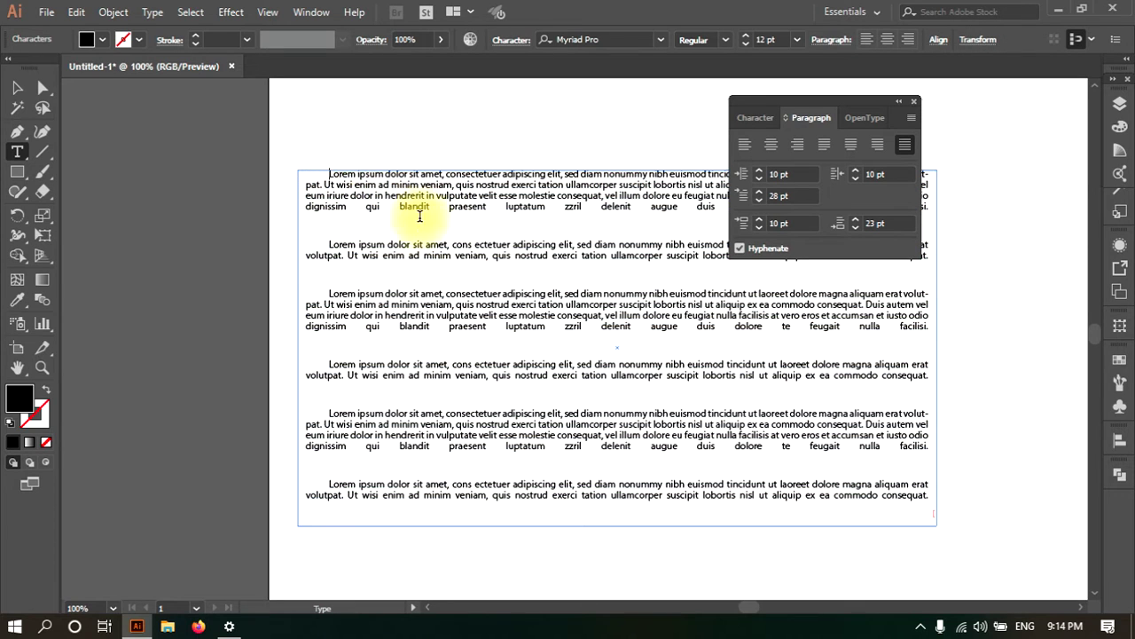
click(760, 220)
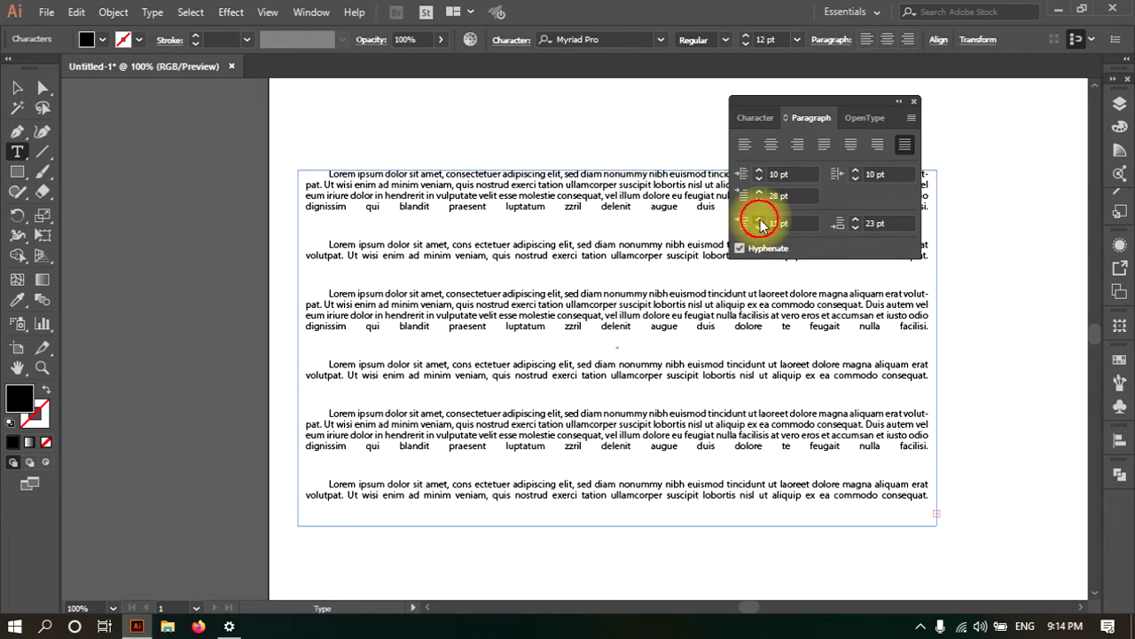
click(760, 229)
click(761, 229)
click(760, 230)
click(760, 230)
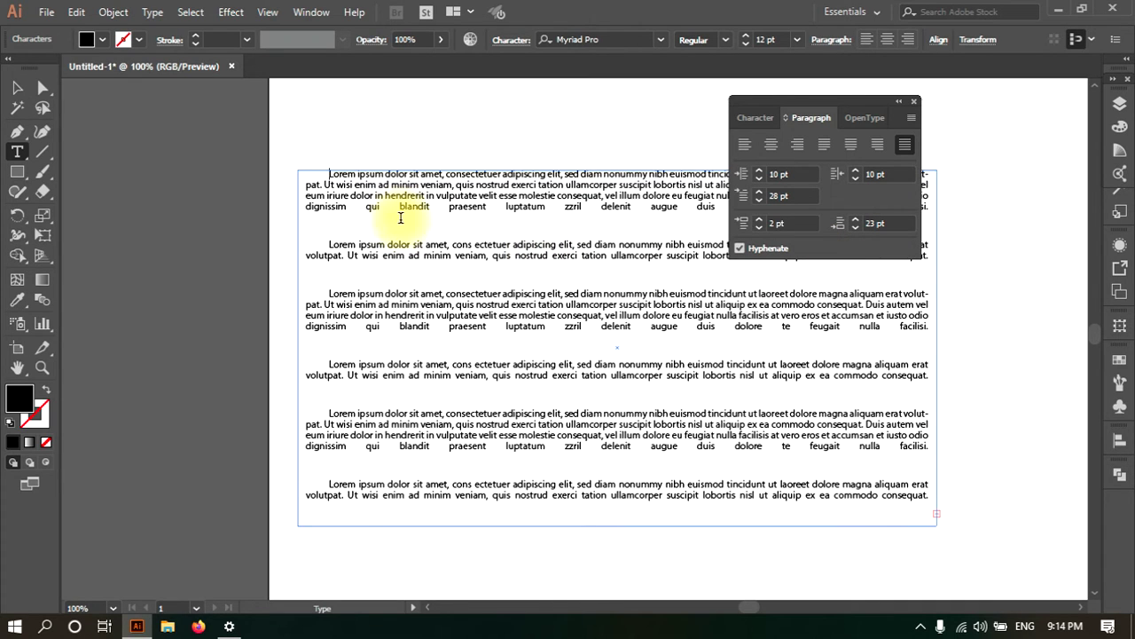
click(759, 227)
click(760, 227)
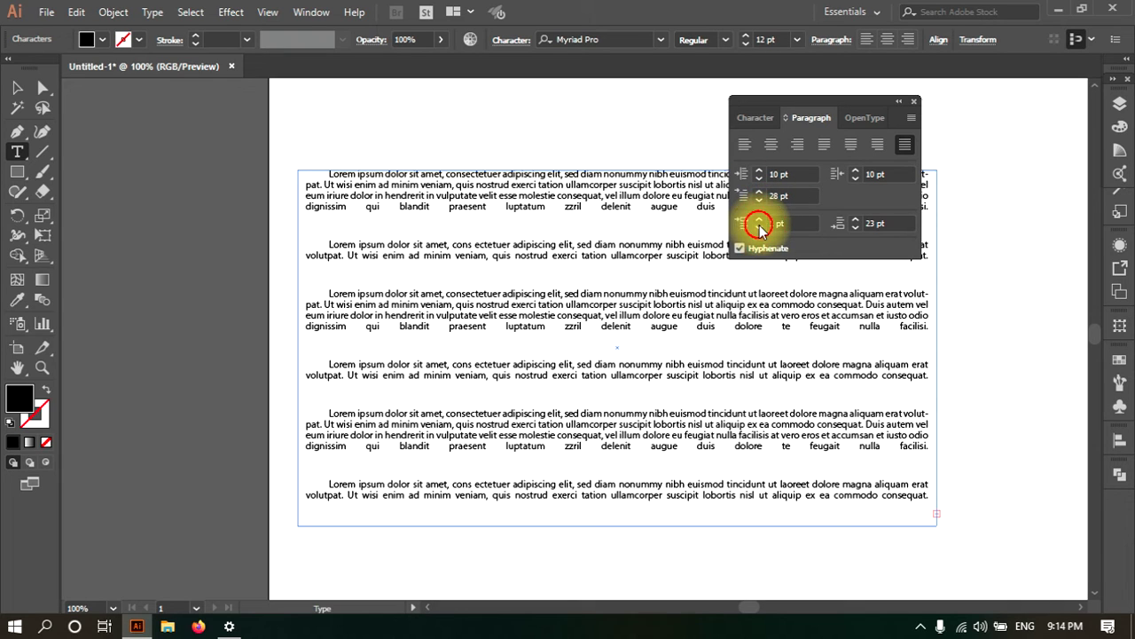
Set the first paragraph's space after to 0 pt, and raise it again to 9 pt
click(873, 223)
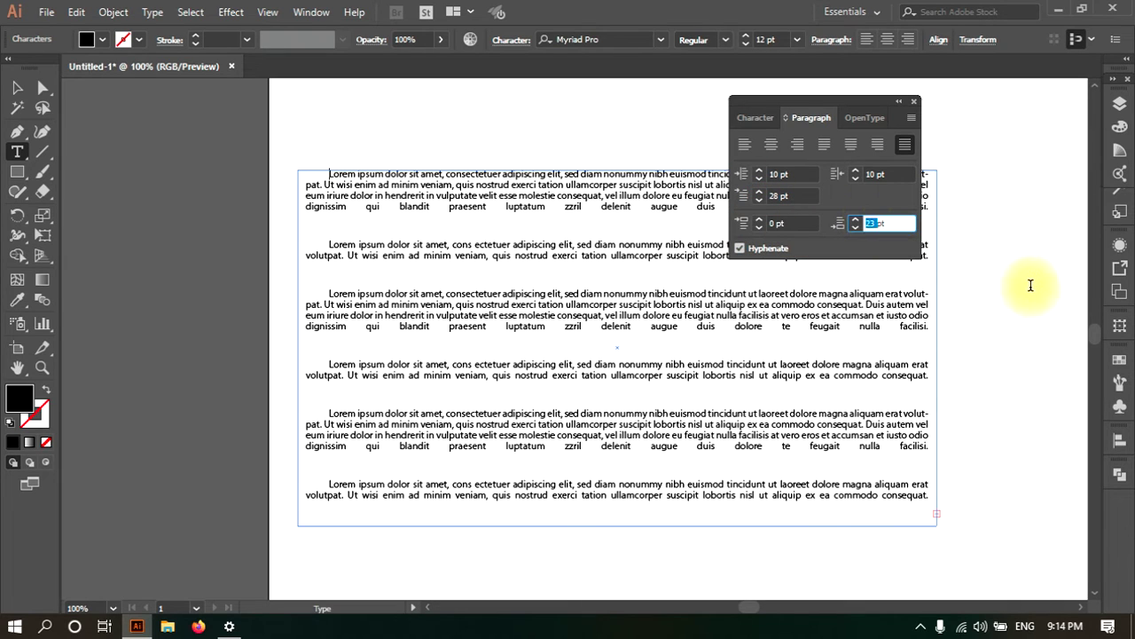
text(0)
key(Return)
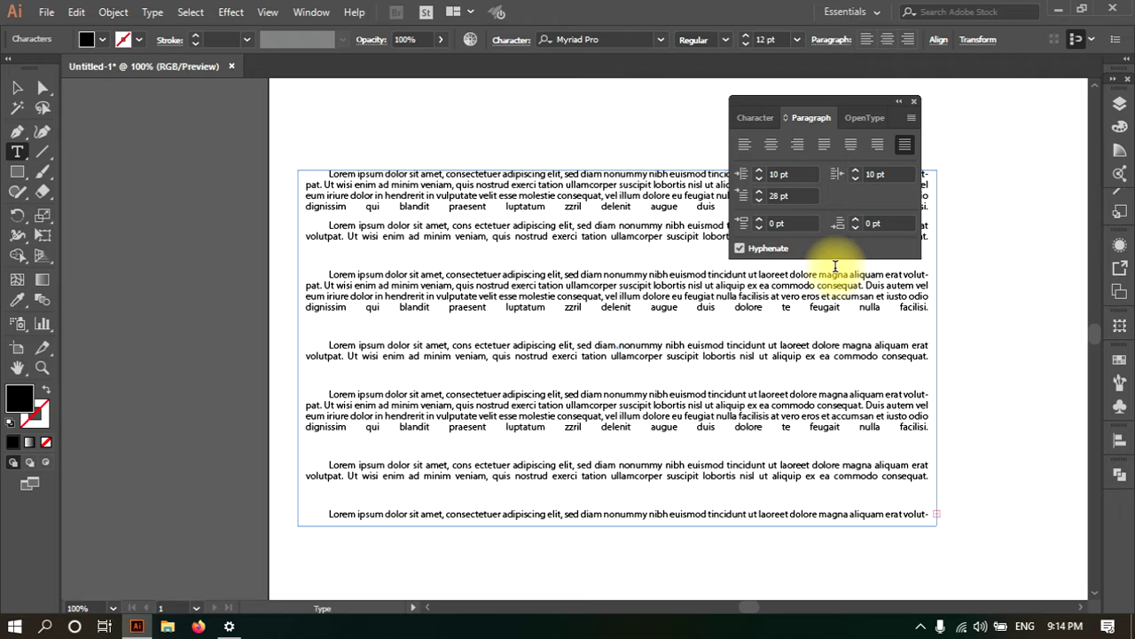
drag(853, 221, 854, 222)
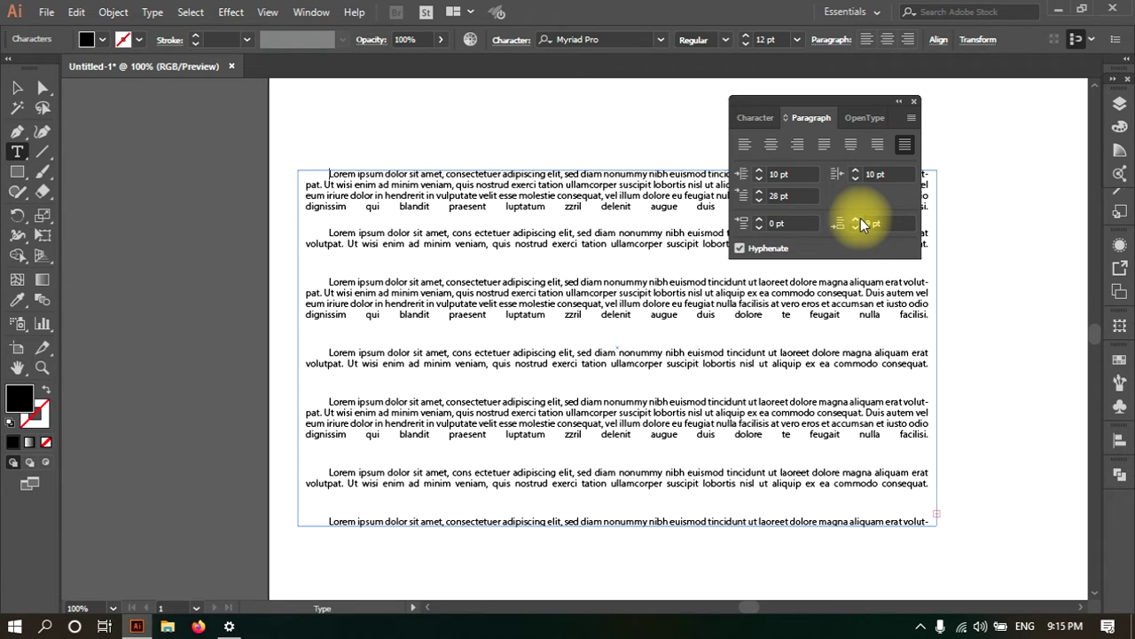
Set the first paragraph's space after to 0 pt and raise its space before to 45 pt
drag(848, 228, 850, 228)
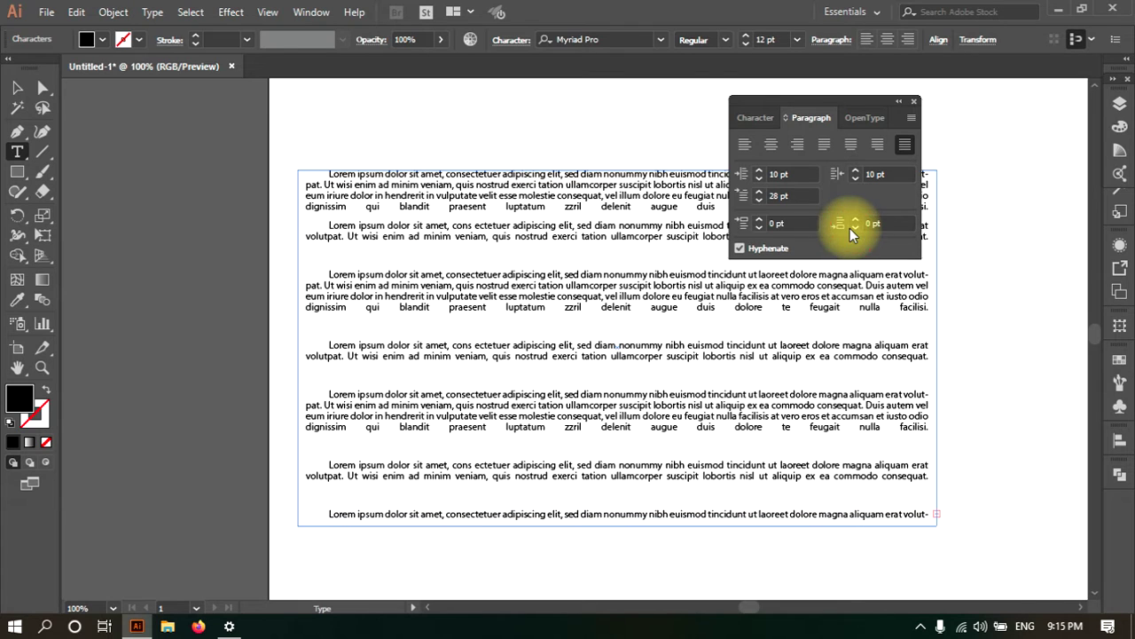
click(759, 221)
click(760, 221)
click(759, 220)
click(759, 220)
click(758, 219)
drag(756, 218, 757, 217)
click(757, 218)
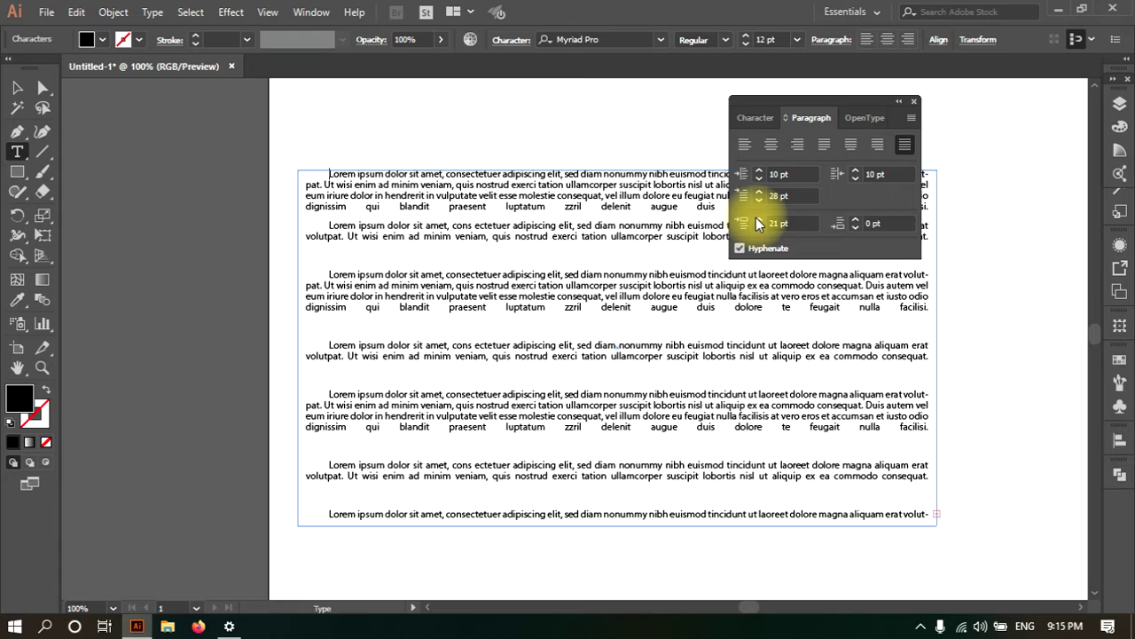
click(758, 219)
click(759, 219)
click(758, 219)
click(757, 219)
click(757, 220)
click(758, 219)
click(757, 219)
click(757, 219)
click(758, 219)
click(757, 219)
click(757, 220)
click(758, 219)
click(757, 219)
click(757, 219)
click(757, 219)
click(757, 219)
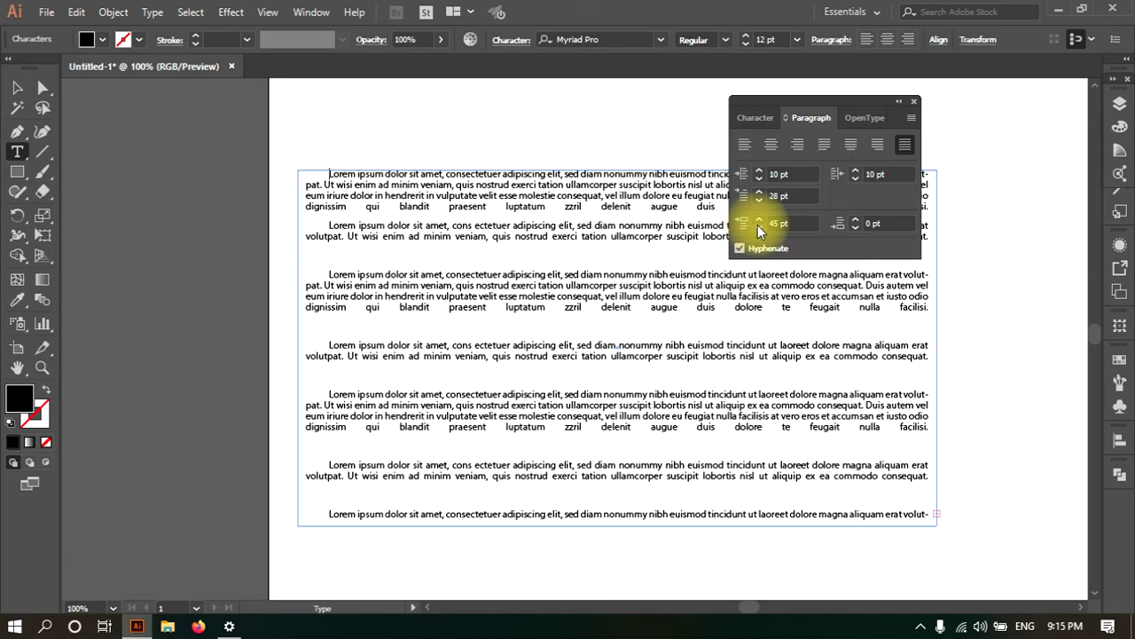
Place the text cursor in the third paragraph and raise its space before to 10 pt
click(441, 273)
click(758, 219)
click(759, 219)
click(759, 219)
click(758, 219)
click(758, 219)
click(759, 219)
click(758, 219)
click(759, 220)
click(674, 364)
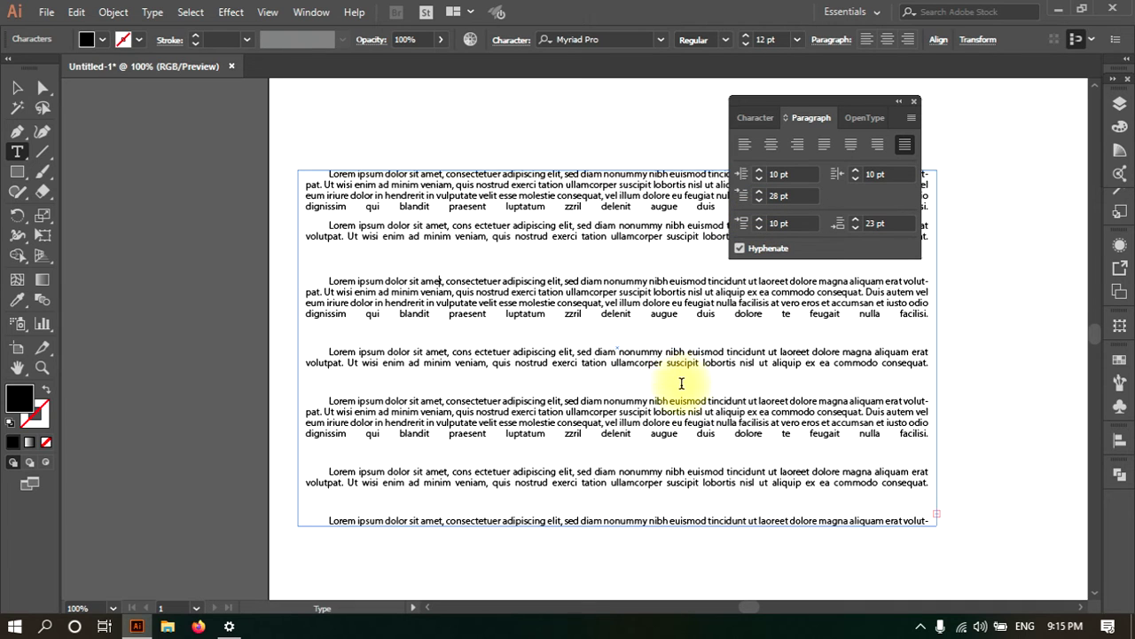
Set the space before all paragraphs in the text area to 17 pt and look at the OpenType settings
key(ctrl+a)
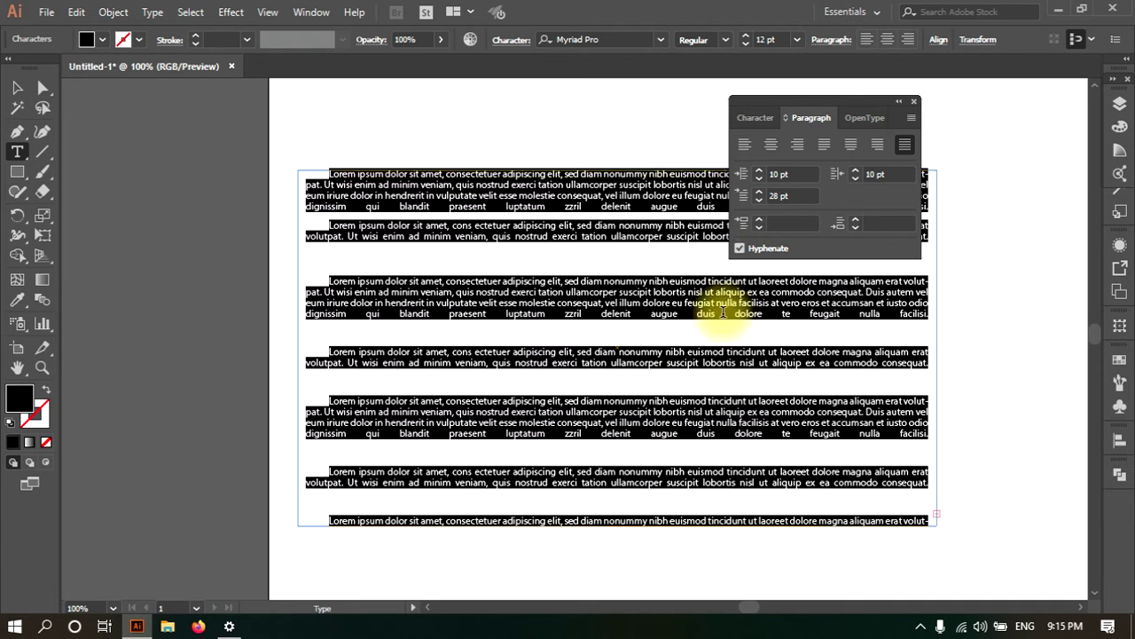
click(759, 220)
click(758, 220)
click(758, 221)
click(758, 221)
click(759, 221)
click(758, 221)
click(758, 221)
click(758, 221)
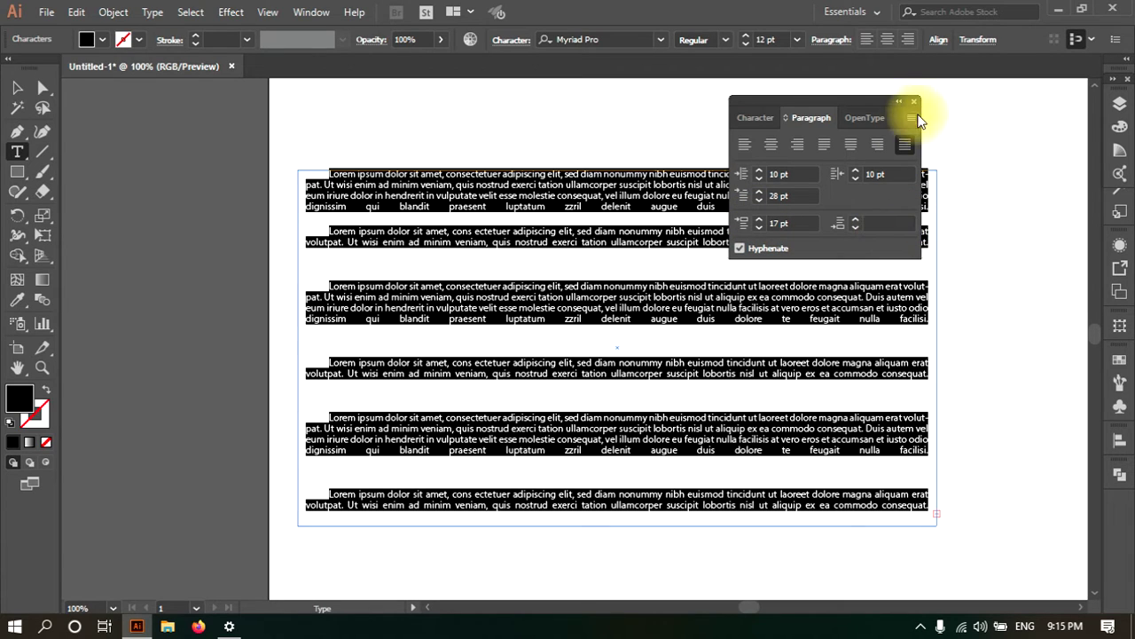
click(863, 117)
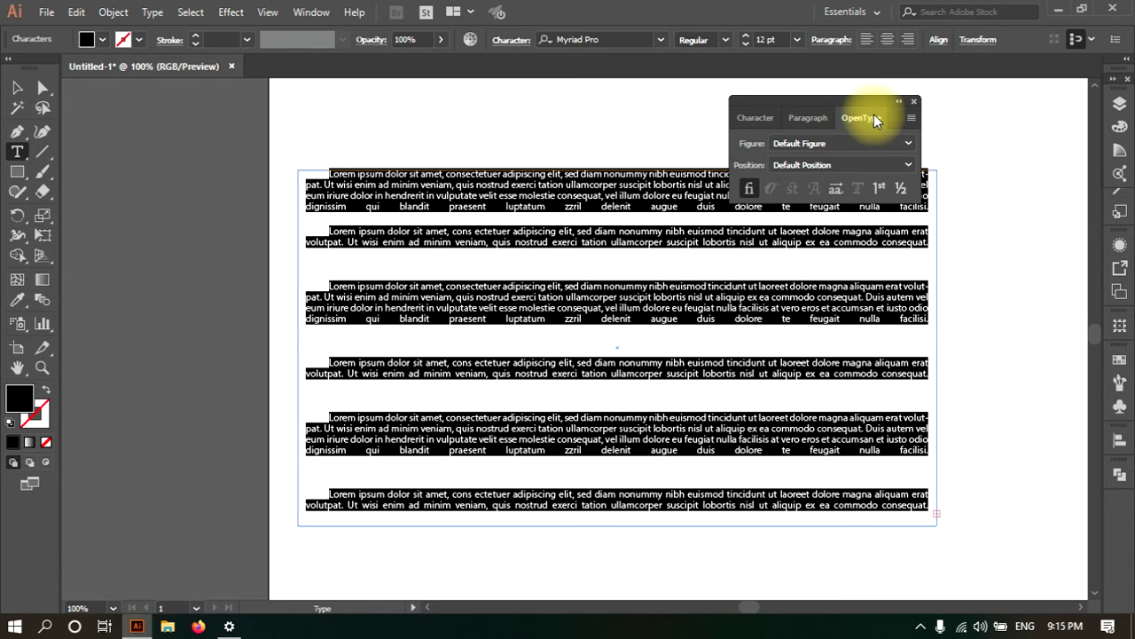
click(917, 102)
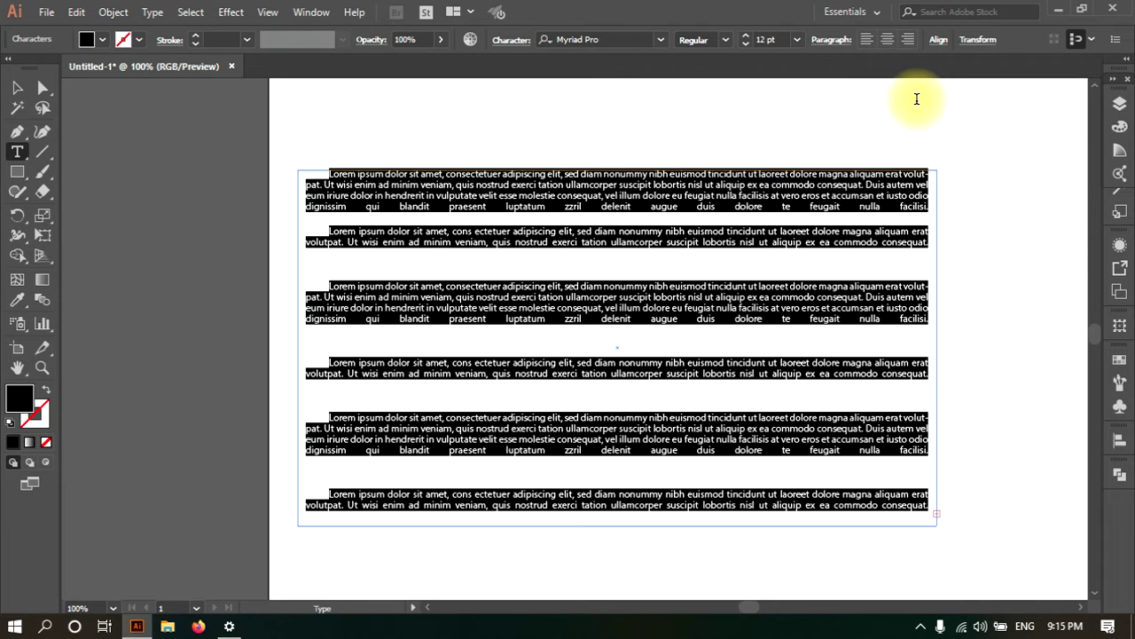
Delete the whole area of paragraph text from the artboard
click(18, 151)
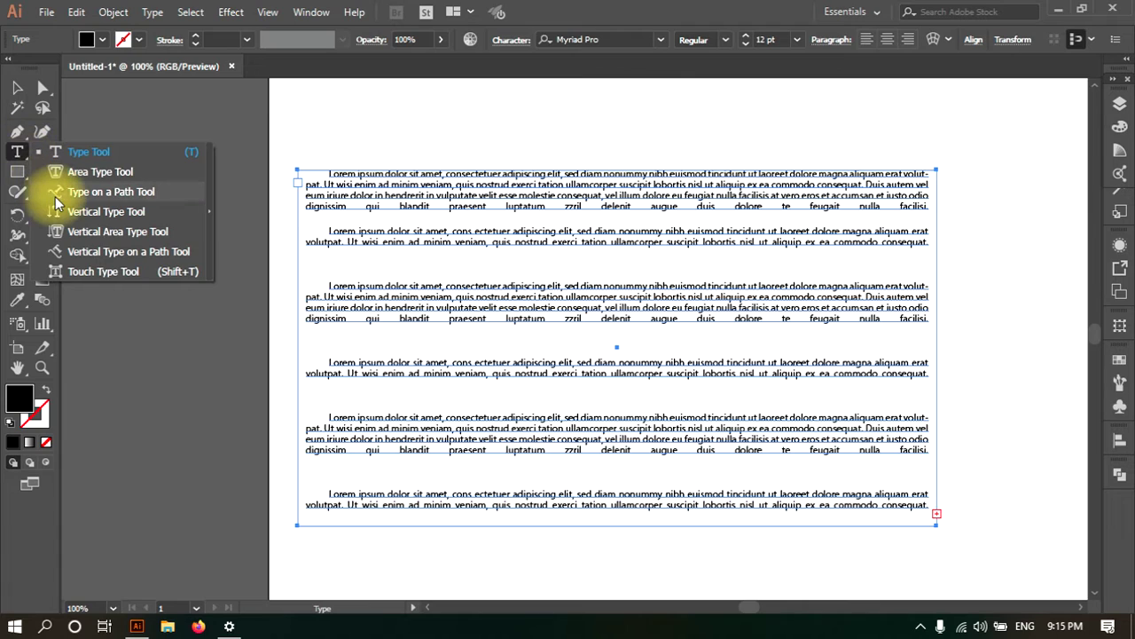
click(16, 87)
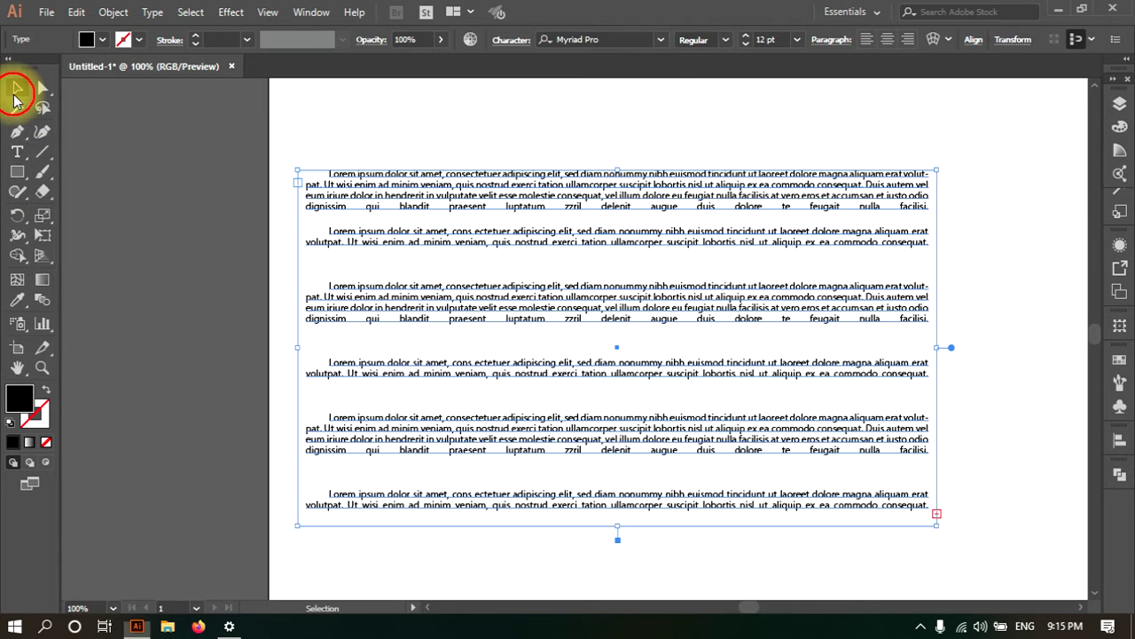
key(Delete)
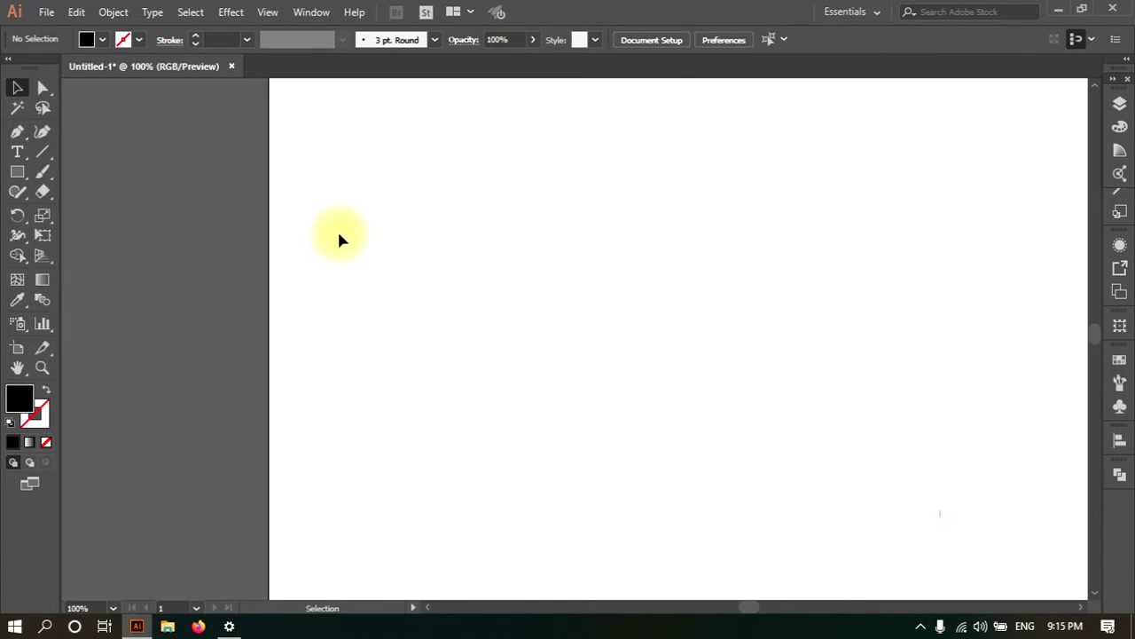
Paint a freehand wavy stroke across the artboard with the Paintbrush tool, rising towards its end
click(43, 172)
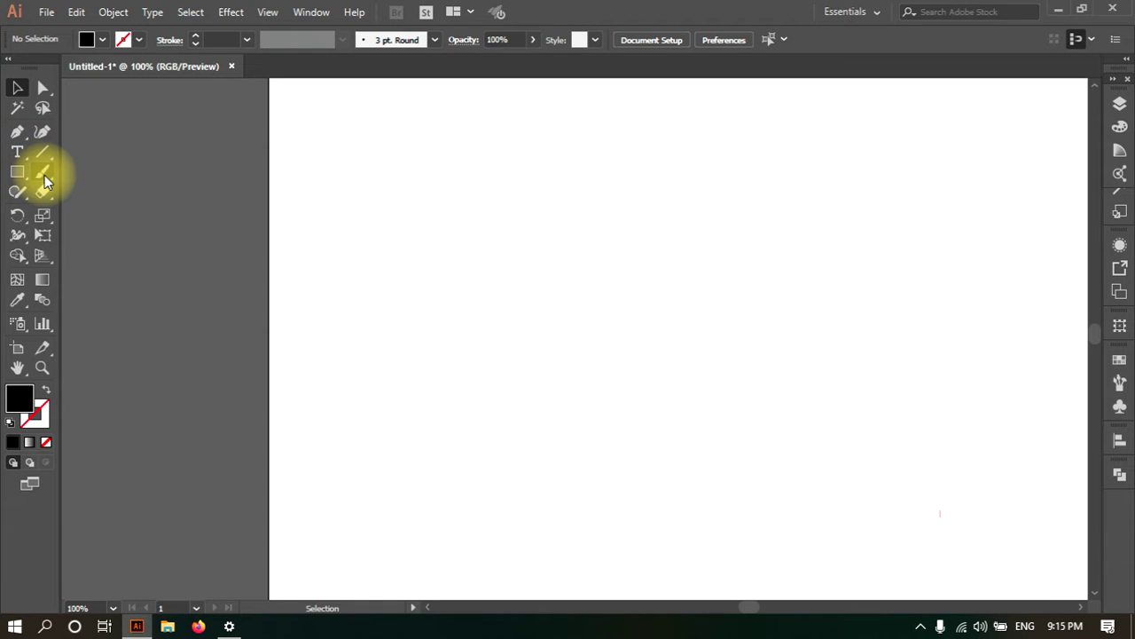
mouse_move(336, 357)
mouse_down()
mouse_move(374, 283)
mouse_move(544, 345)
mouse_move(715, 297)
mouse_move(863, 313)
mouse_move(972, 214)
mouse_move(1028, 197)
mouse_up()
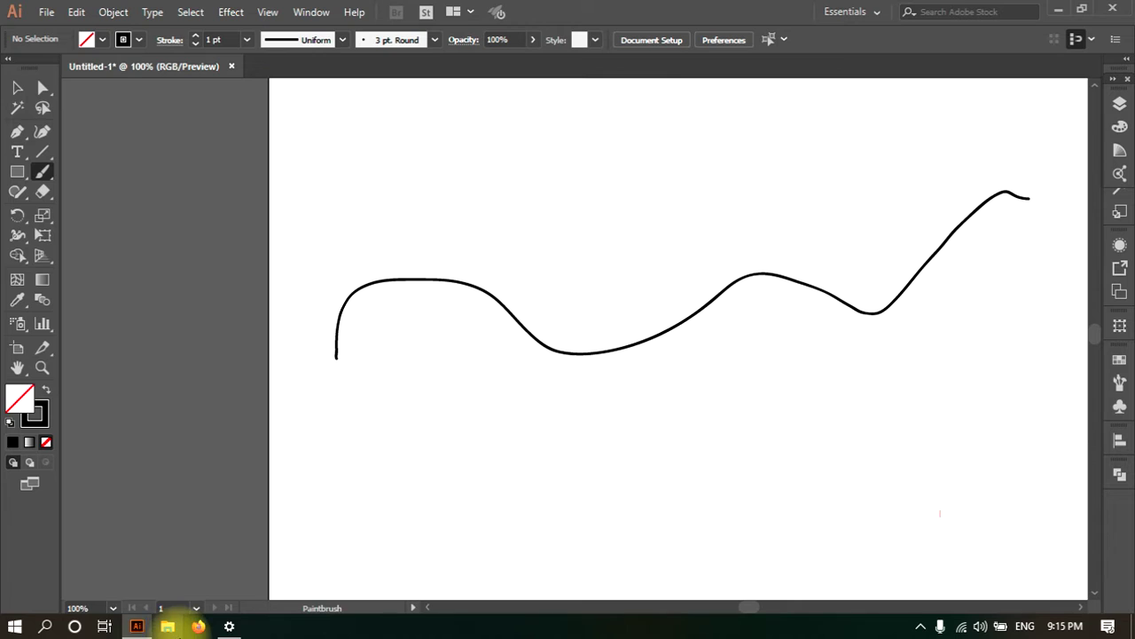
mouse_move(137, 626)
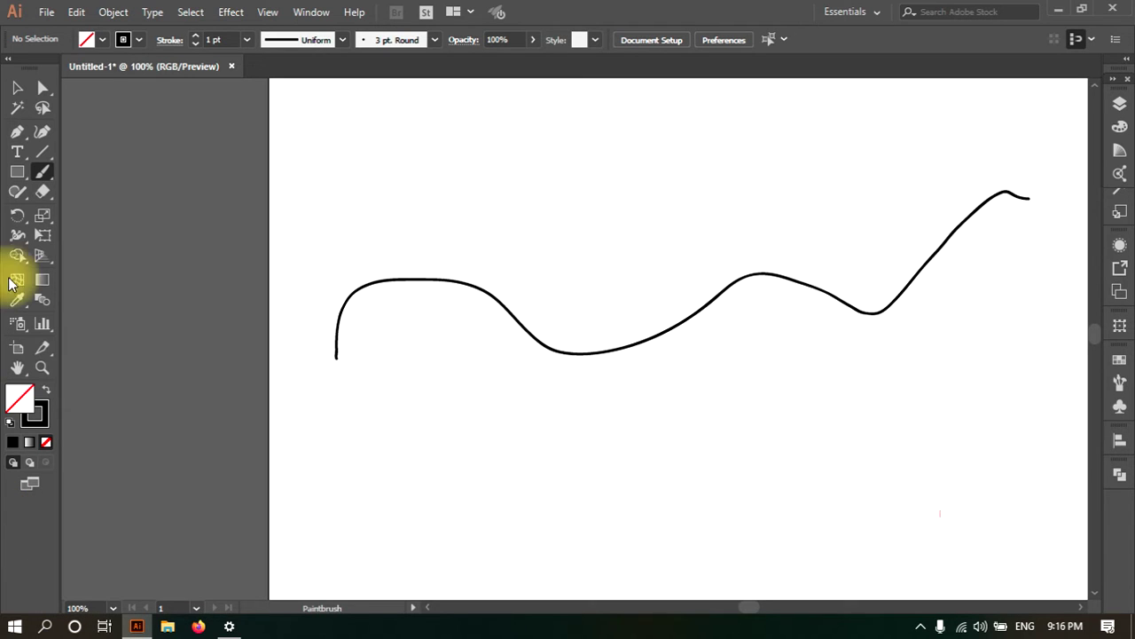
Run placeholder text along the wavy stroke with the Type on a Path tool and deselect it
click(20, 161)
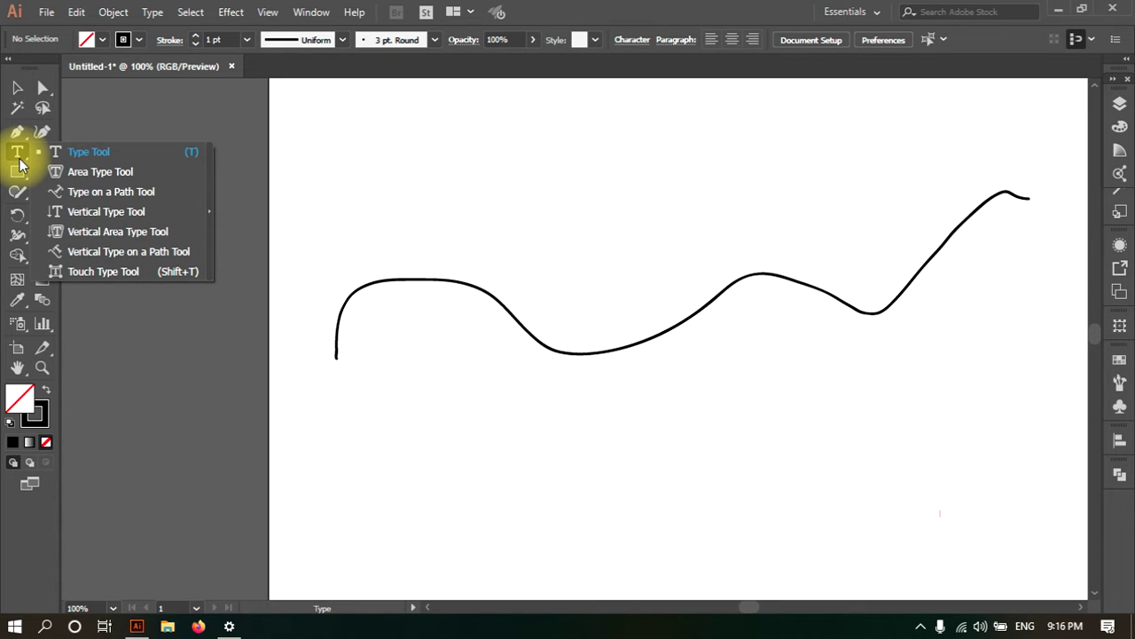
click(76, 195)
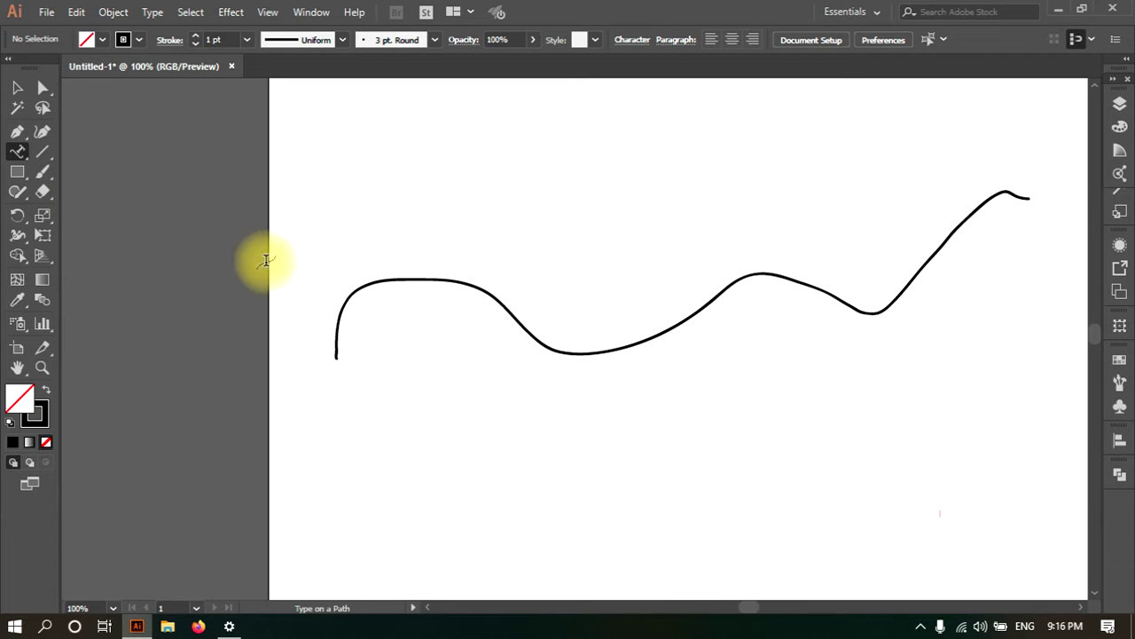
click(336, 350)
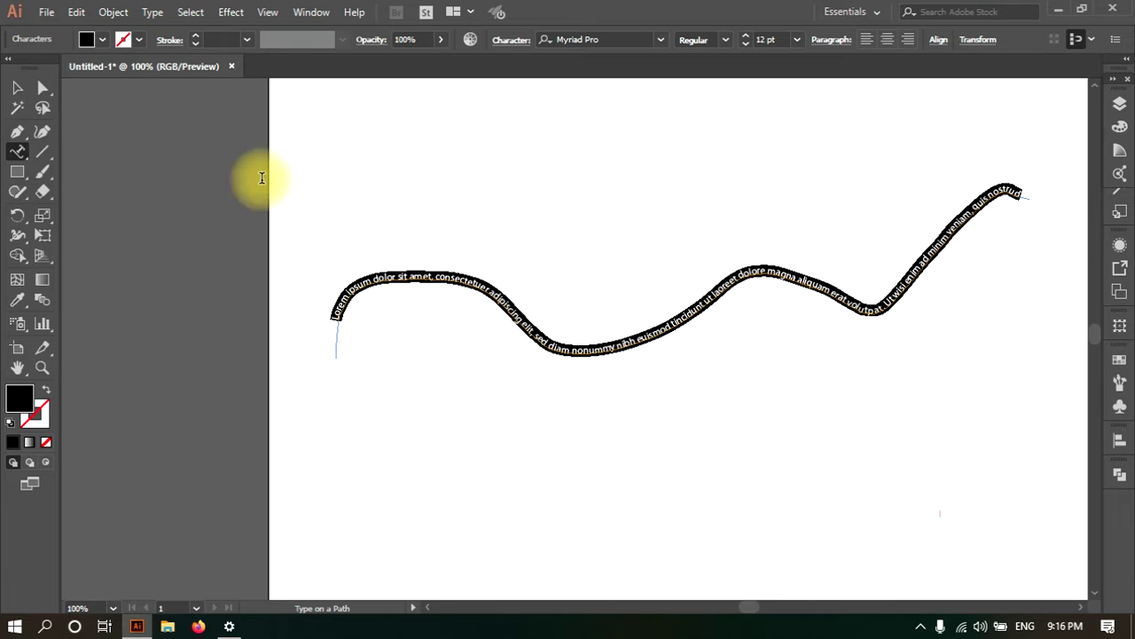
click(26, 90)
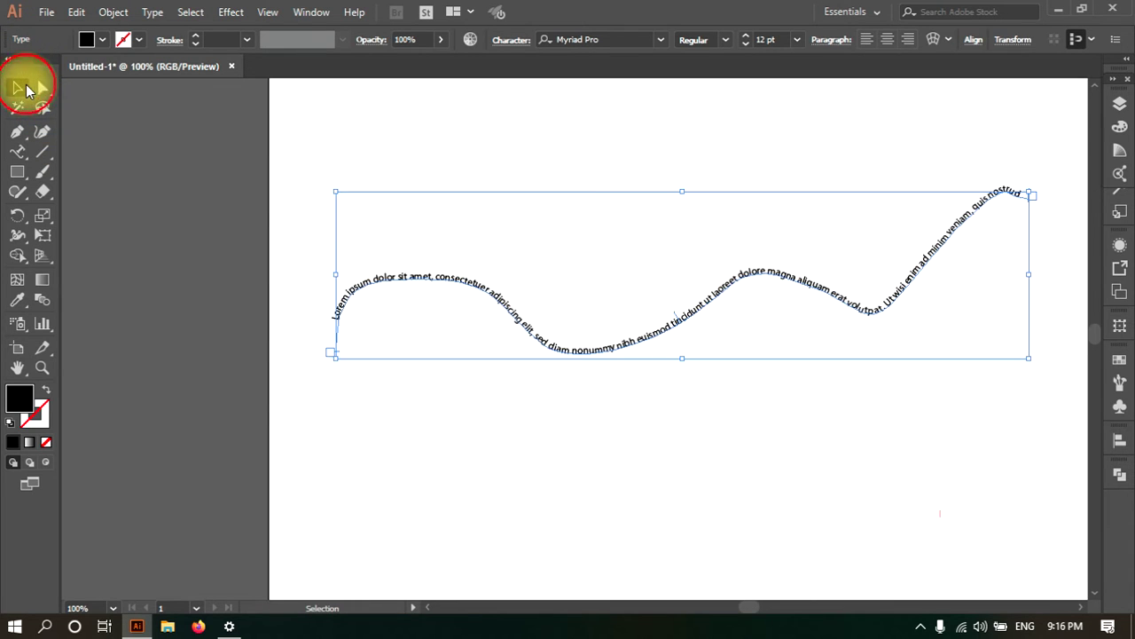
click(147, 157)
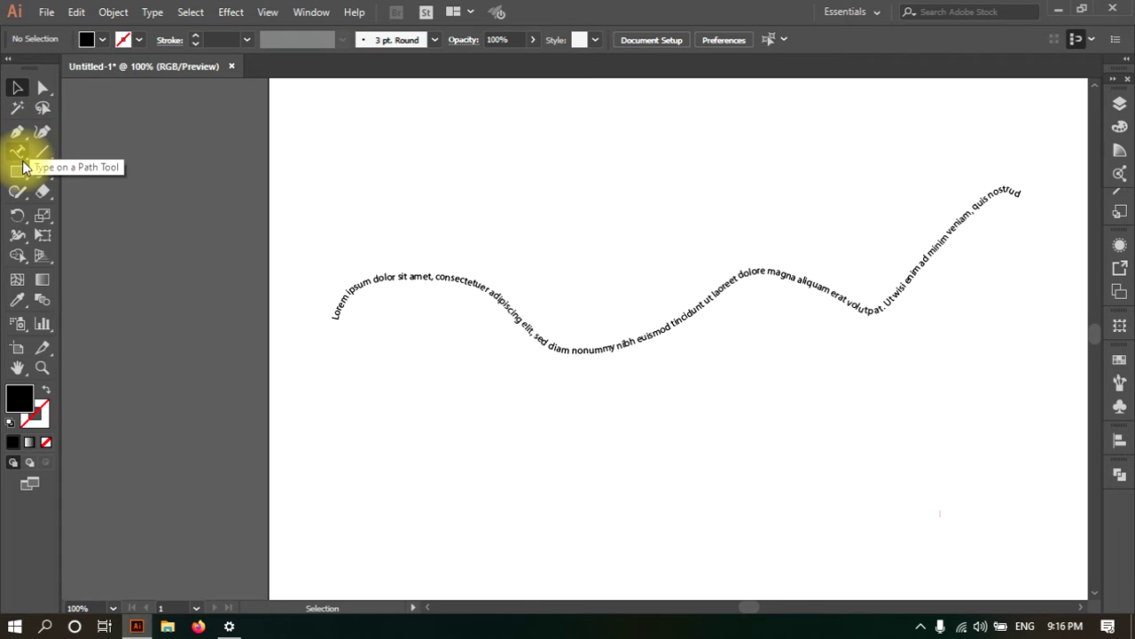
Draw a large ellipse over the wavy text and run placeholder text around its outline with the Type on a Path tool
drag(17, 171, 85, 207)
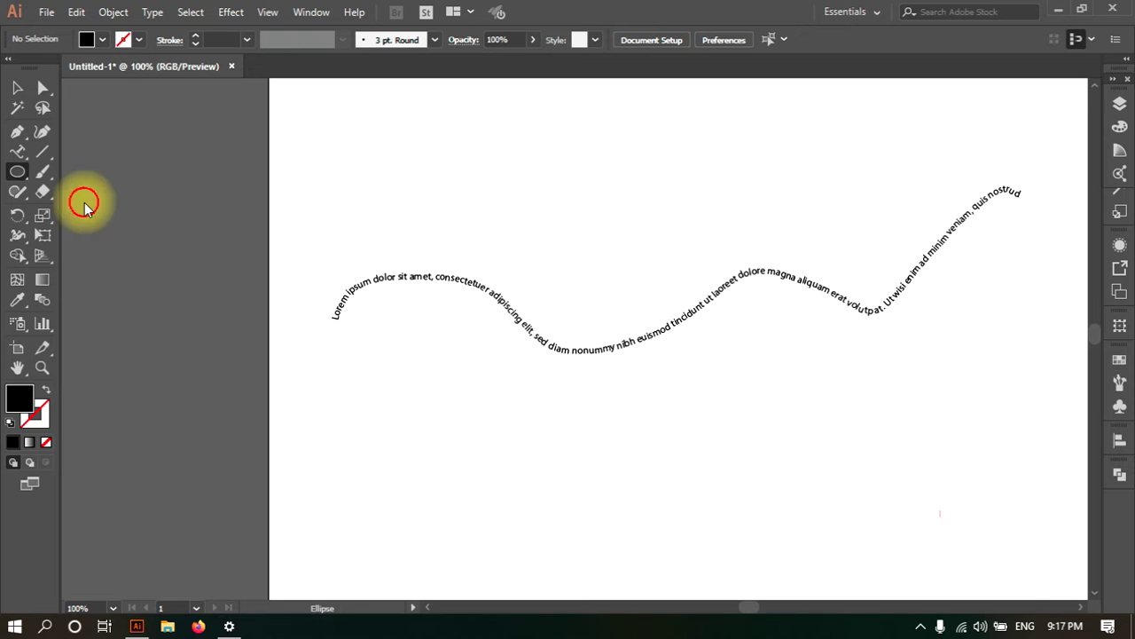
mouse_move(395, 138)
mouse_down()
mouse_move(548, 324)
mouse_move(699, 452)
mouse_up()
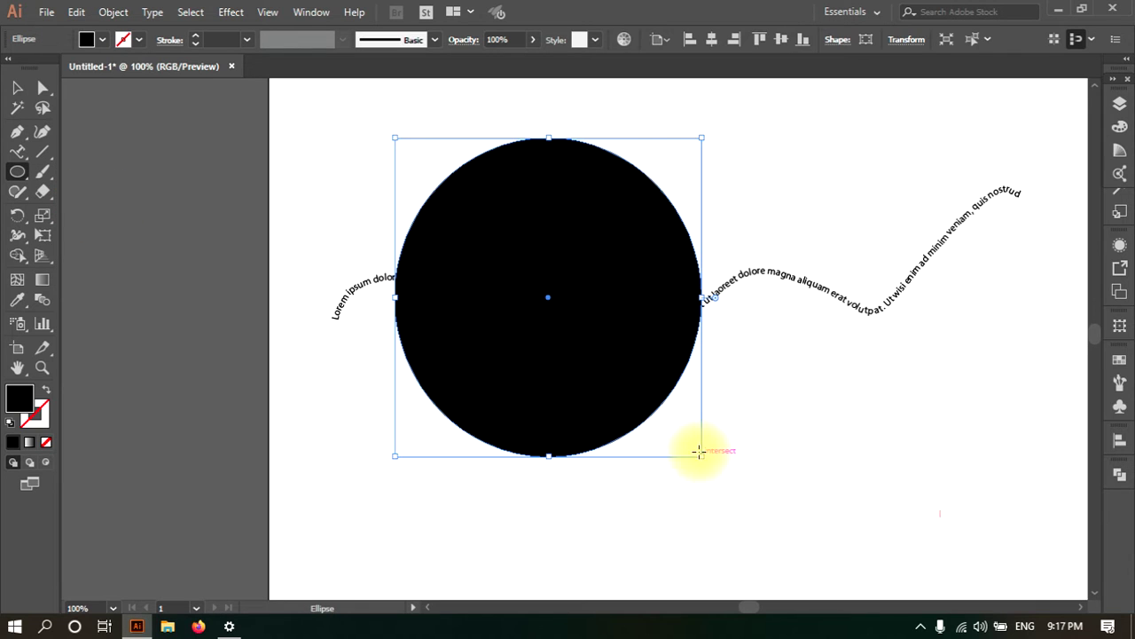
drag(18, 149, 81, 191)
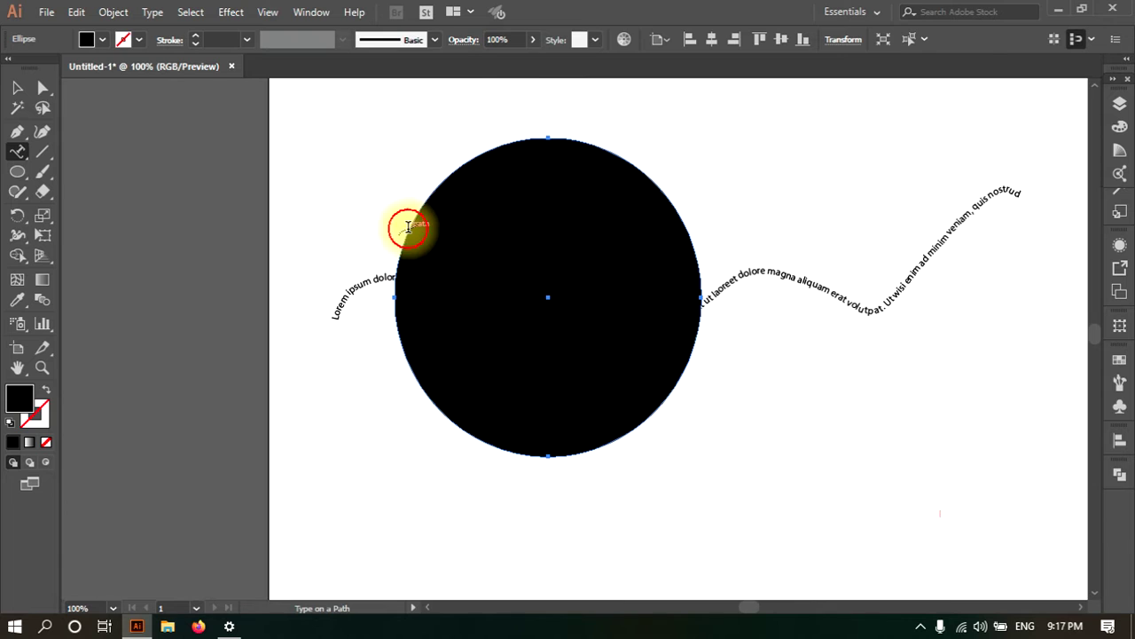
click(408, 227)
click(17, 87)
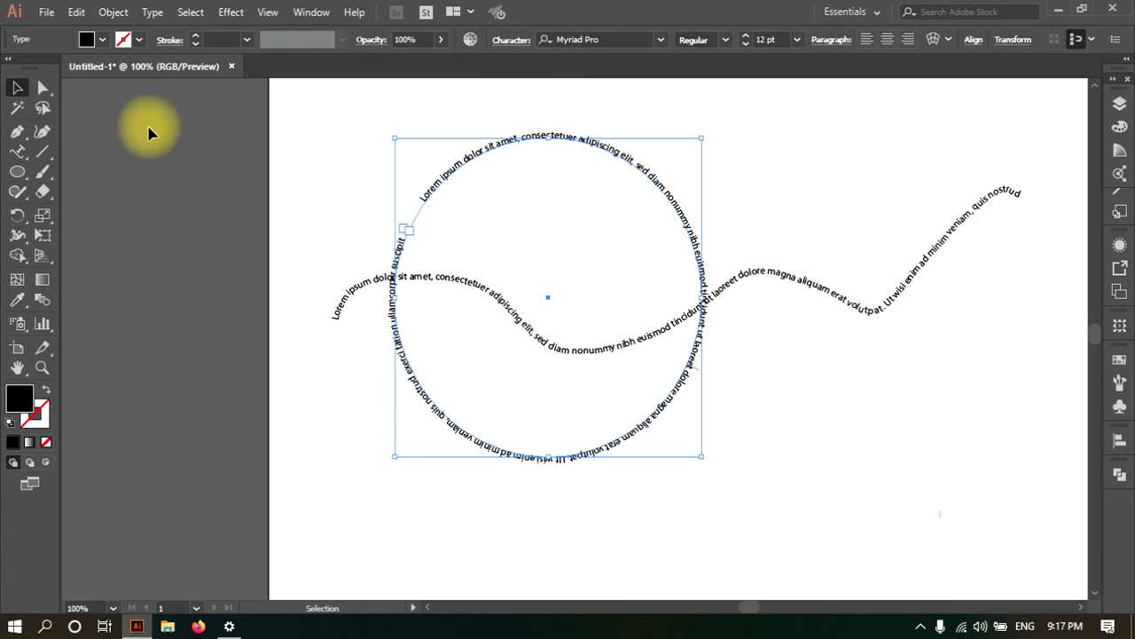
click(222, 133)
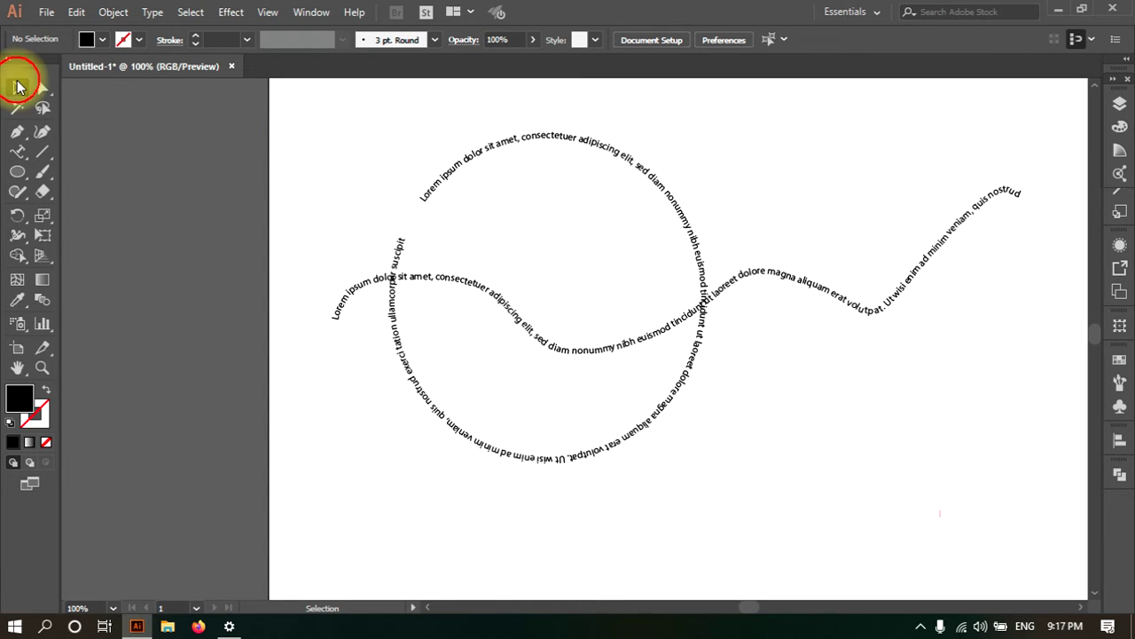
Delete both path texts and place a new black ellipse near the middle of the visible artboard
drag(792, 189, 537, 411)
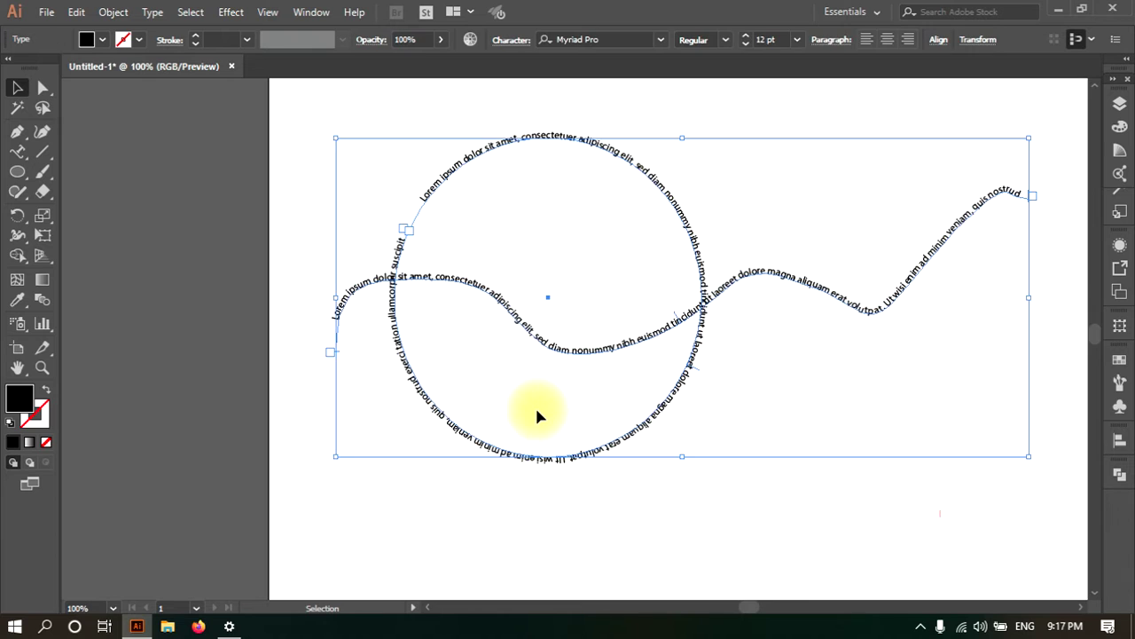
key(Delete)
click(17, 171)
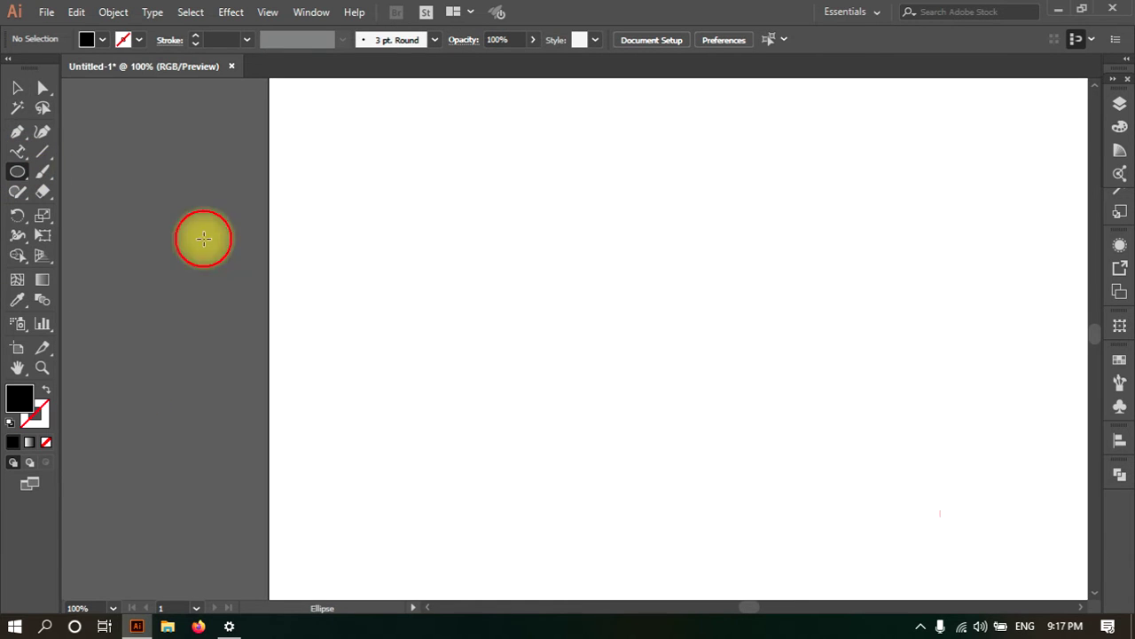
click(530, 276)
click(38, 117)
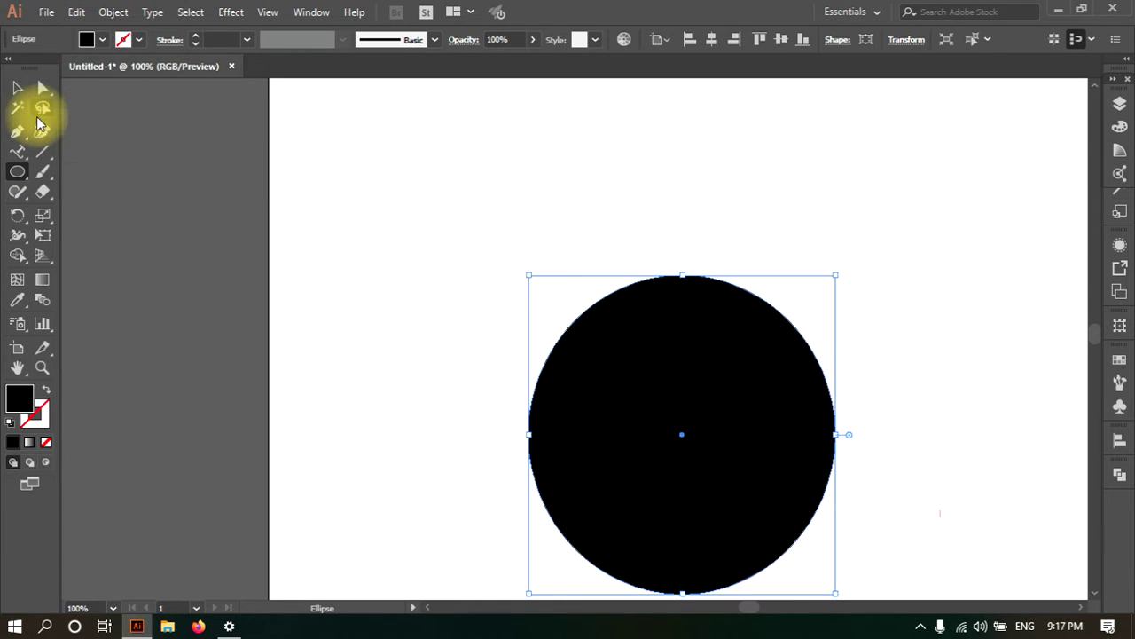
click(17, 87)
drag(699, 439, 665, 365)
Turn the ellipse's outline into a type path and replace the placeholder text with HELO
click(17, 152)
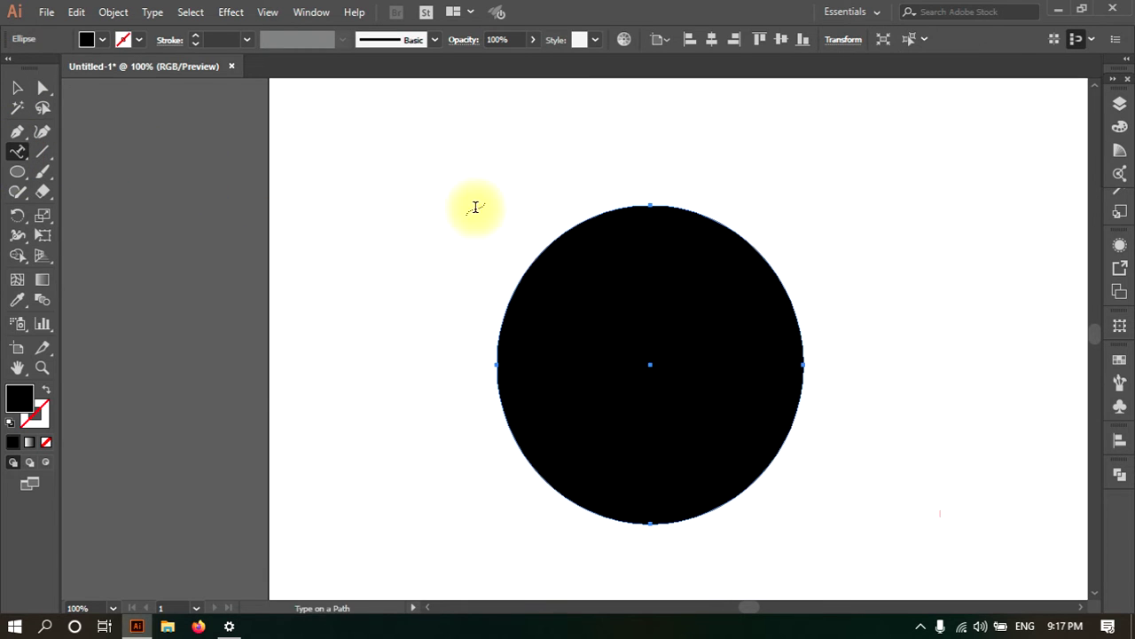
click(582, 222)
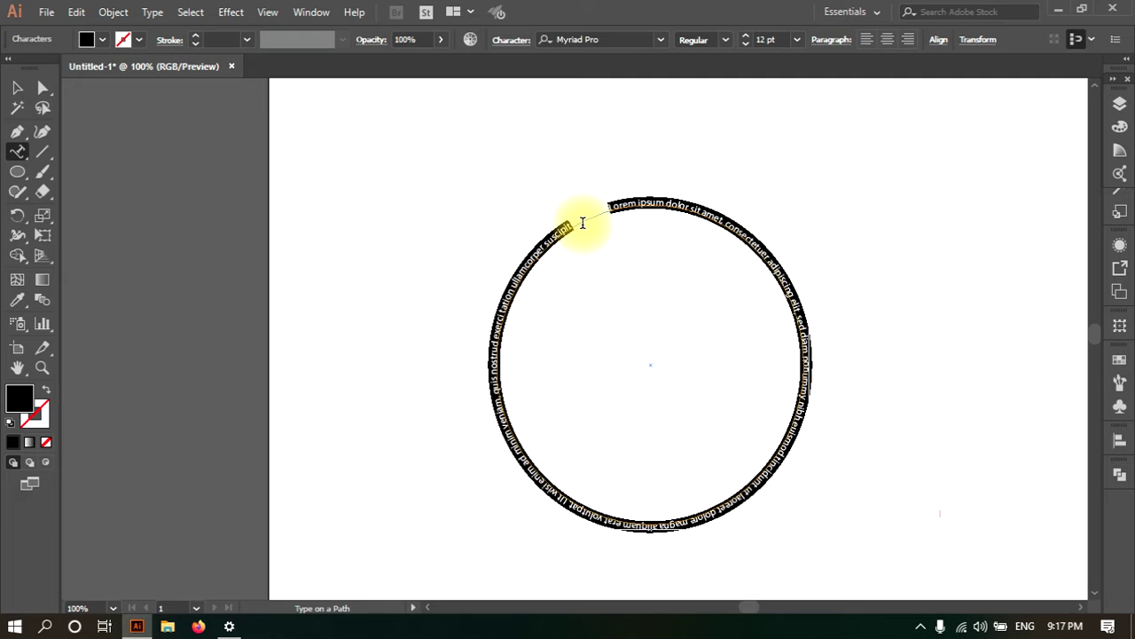
text(HELO)
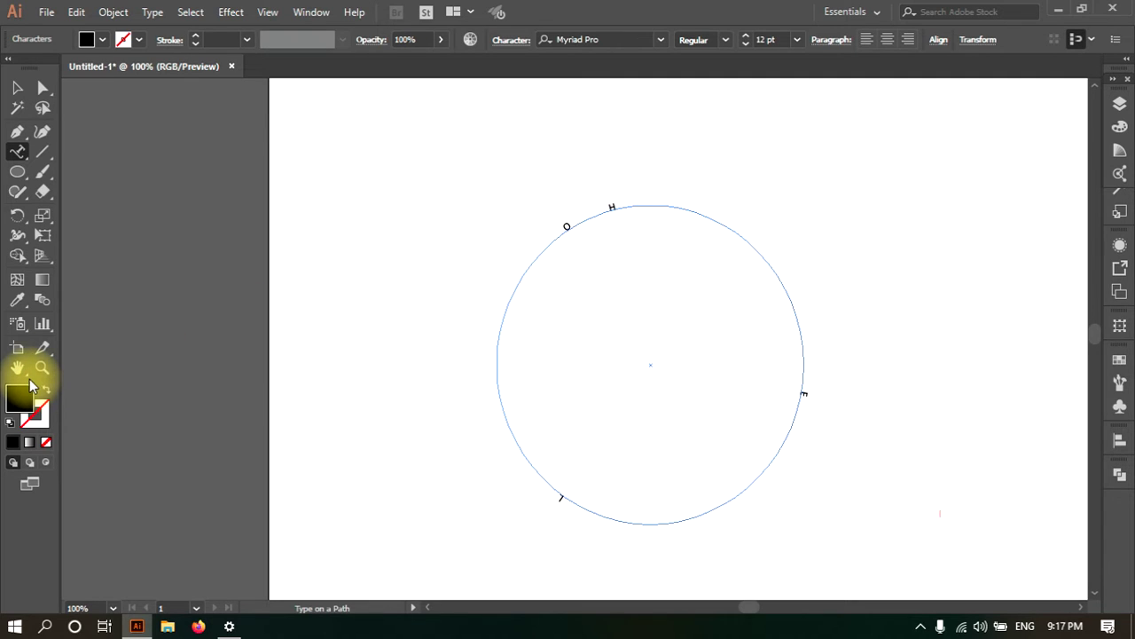
click(17, 87)
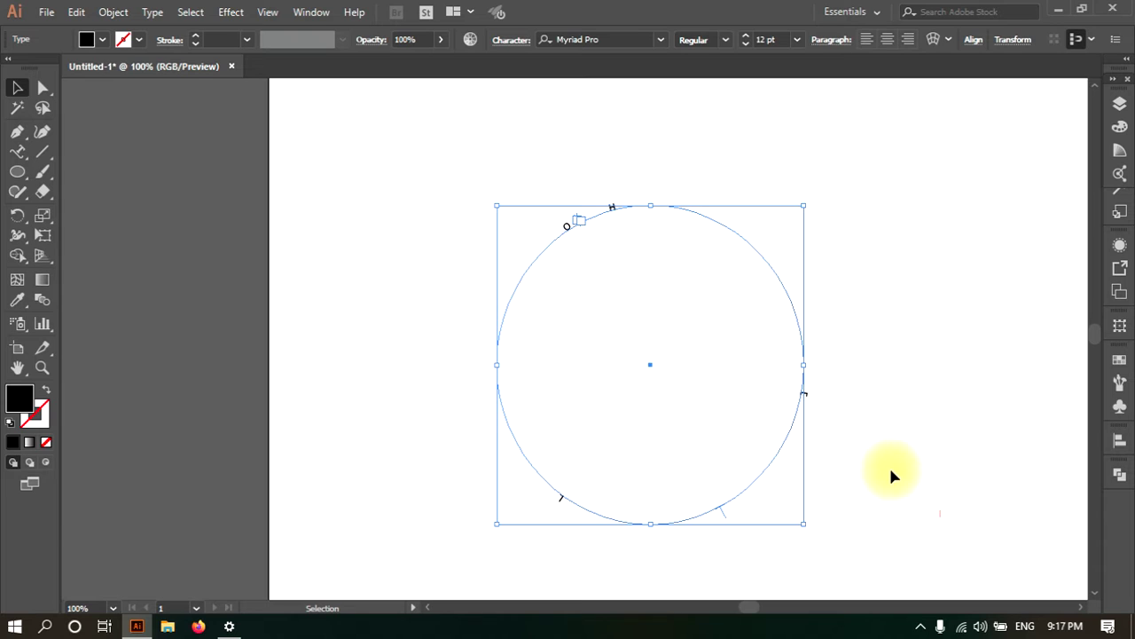
Lower the space before paragraph of the HELO path text to -1 pt
click(830, 41)
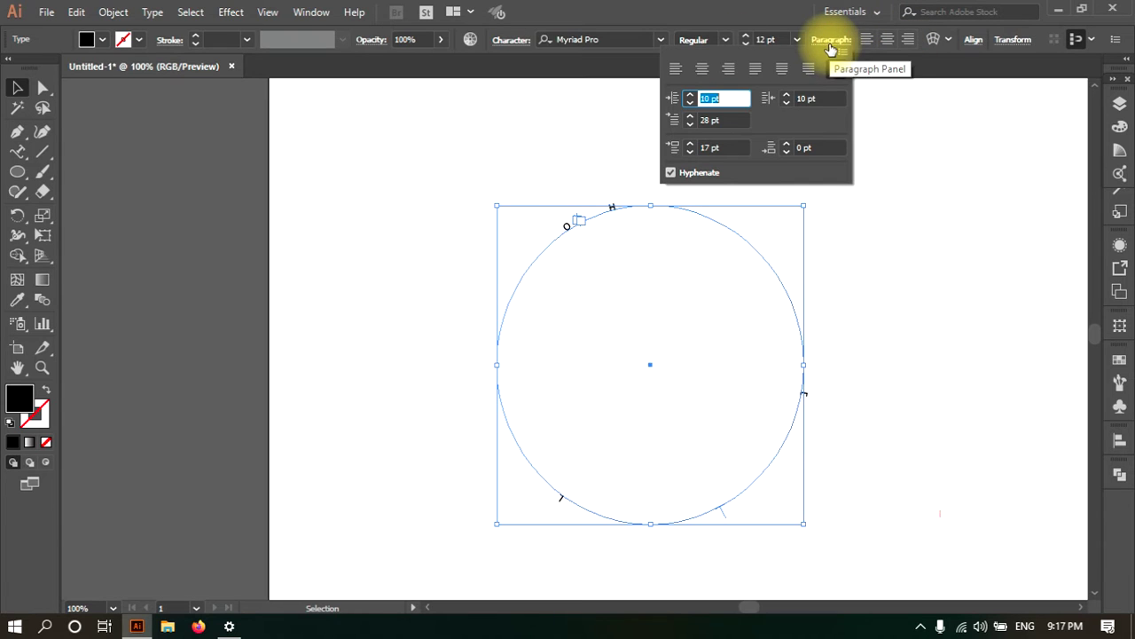
click(692, 152)
click(691, 153)
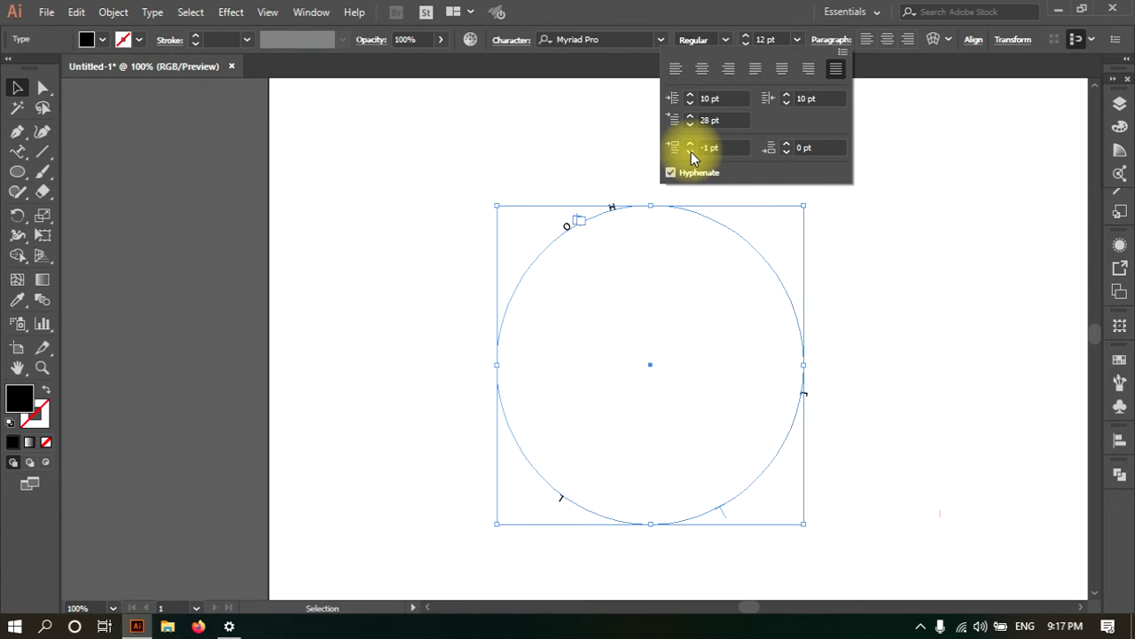
key(Escape)
Select all the HELO characters, reset their space before paragraph to 0 pt and left-align the path text
click(612, 205)
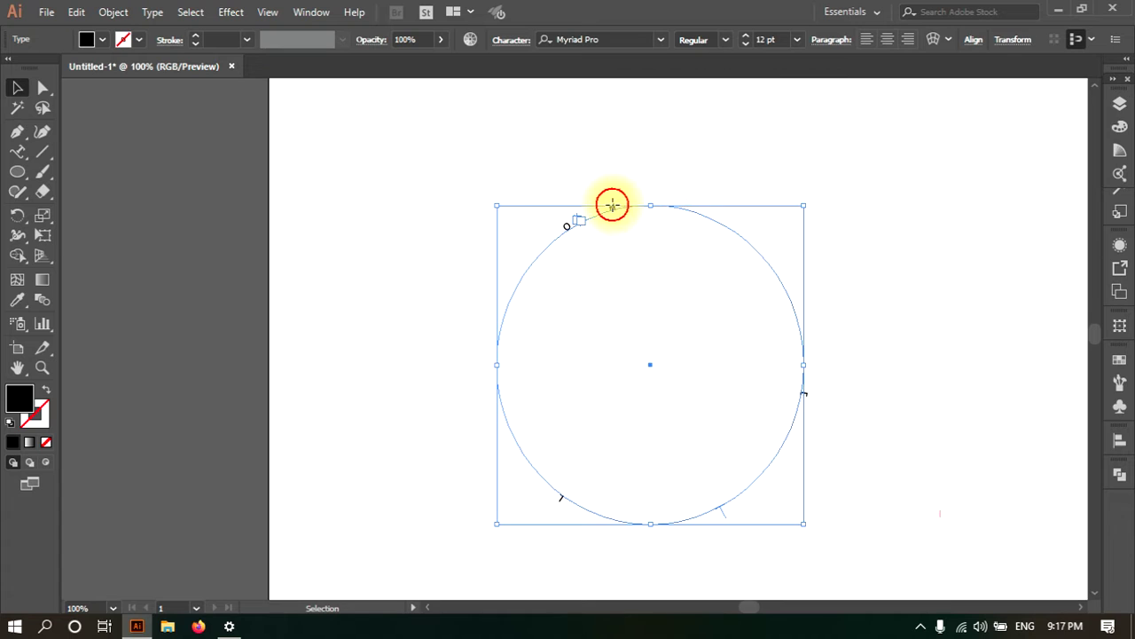
double_click(612, 204)
key(ctrl+a)
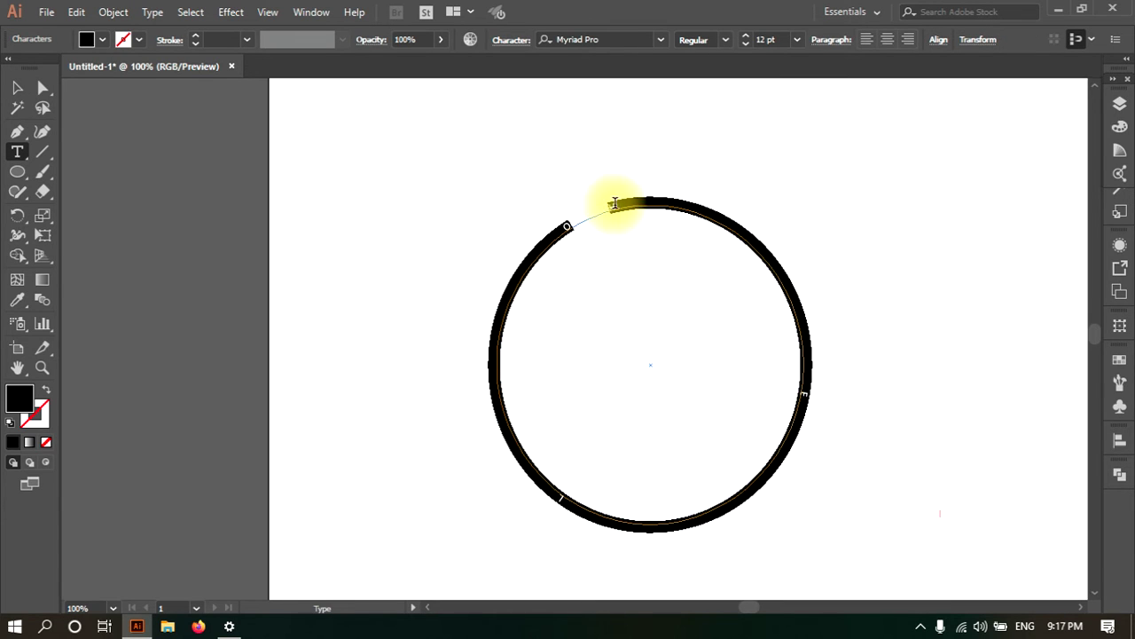
click(834, 39)
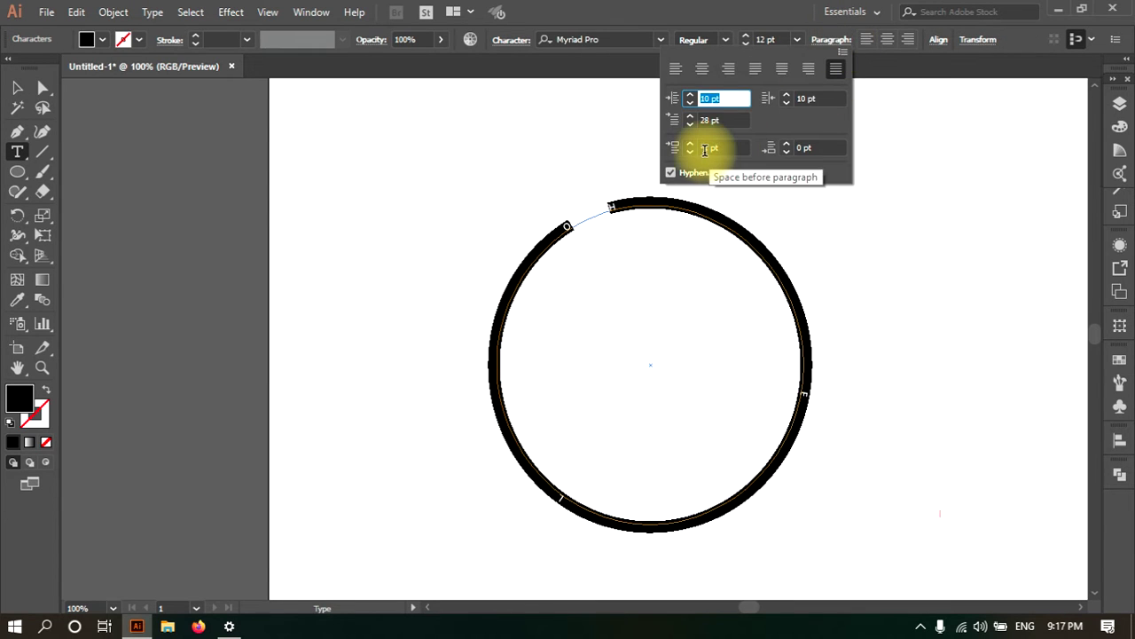
click(695, 149)
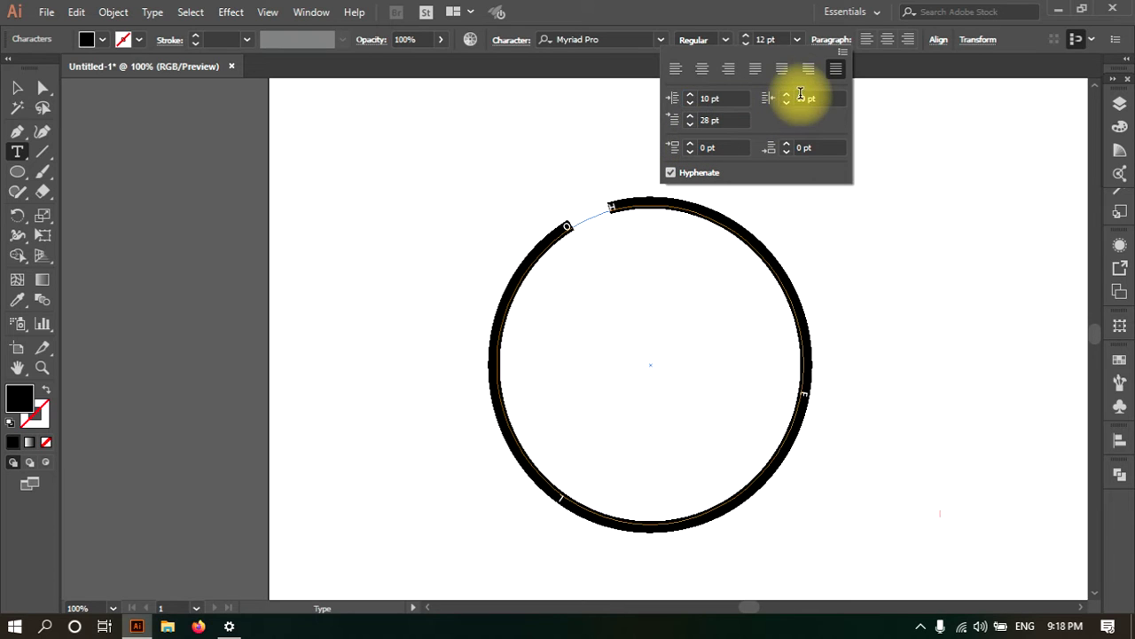
click(675, 69)
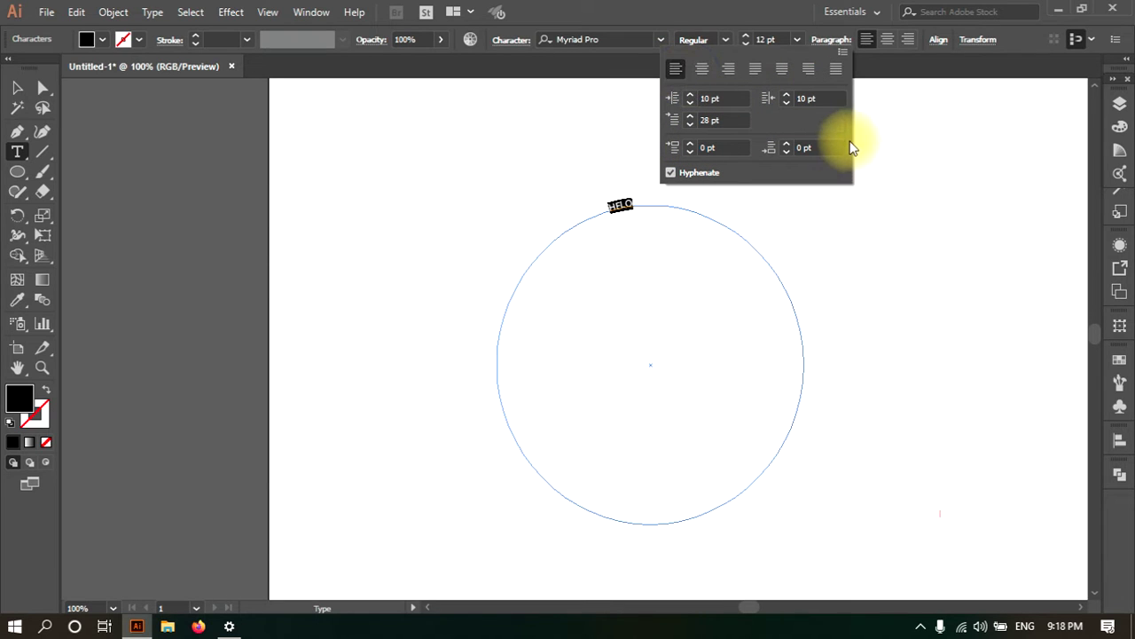
click(833, 38)
click(607, 203)
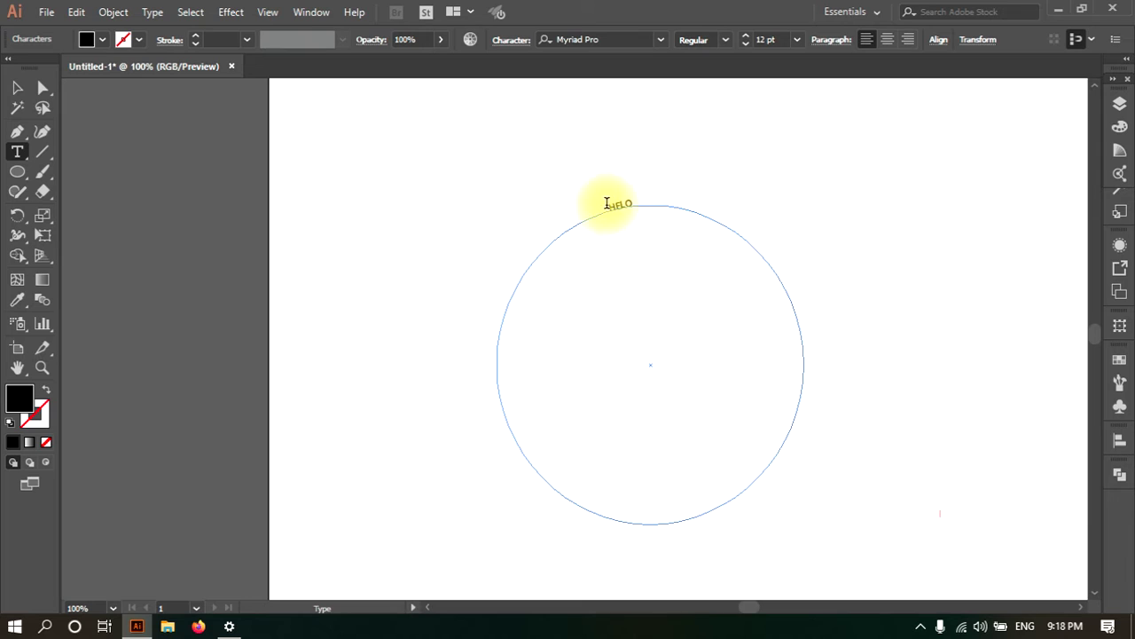
click(611, 204)
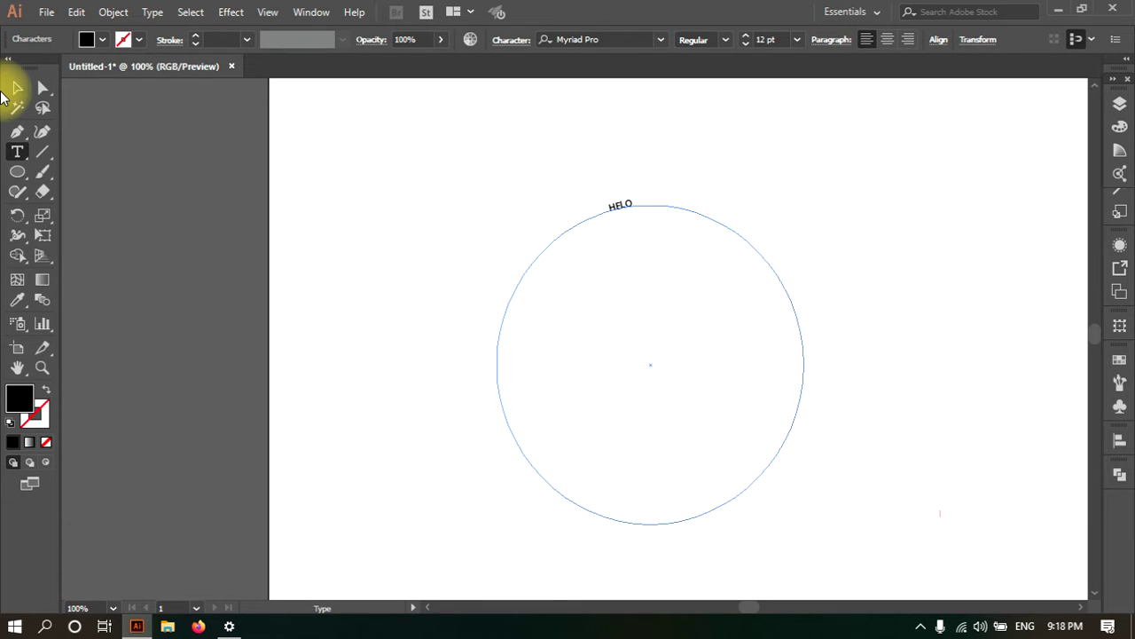
click(16, 90)
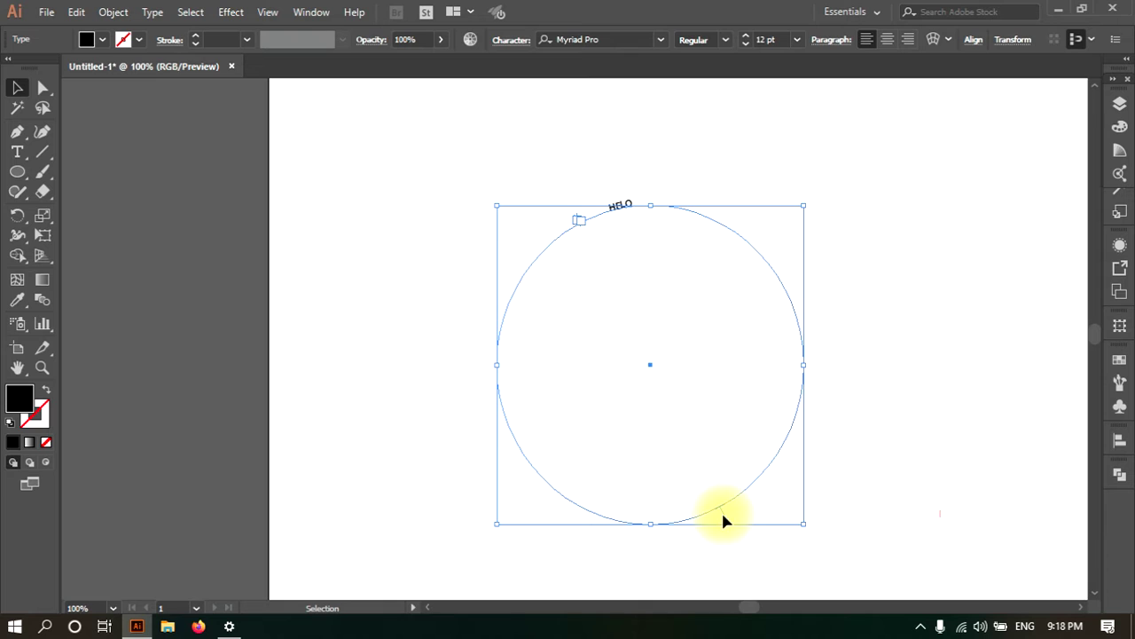
Flip HELO to the inside of the ellipse, then return it outside and slide it beside the ellipse's bottom point
click(42, 367)
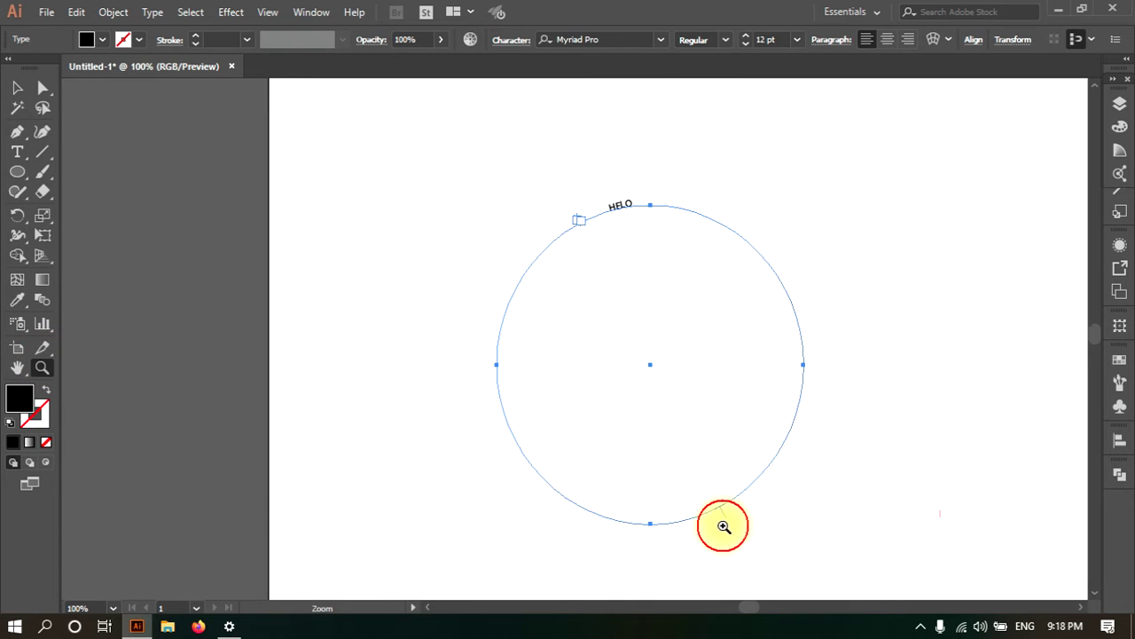
click(732, 525)
click(16, 87)
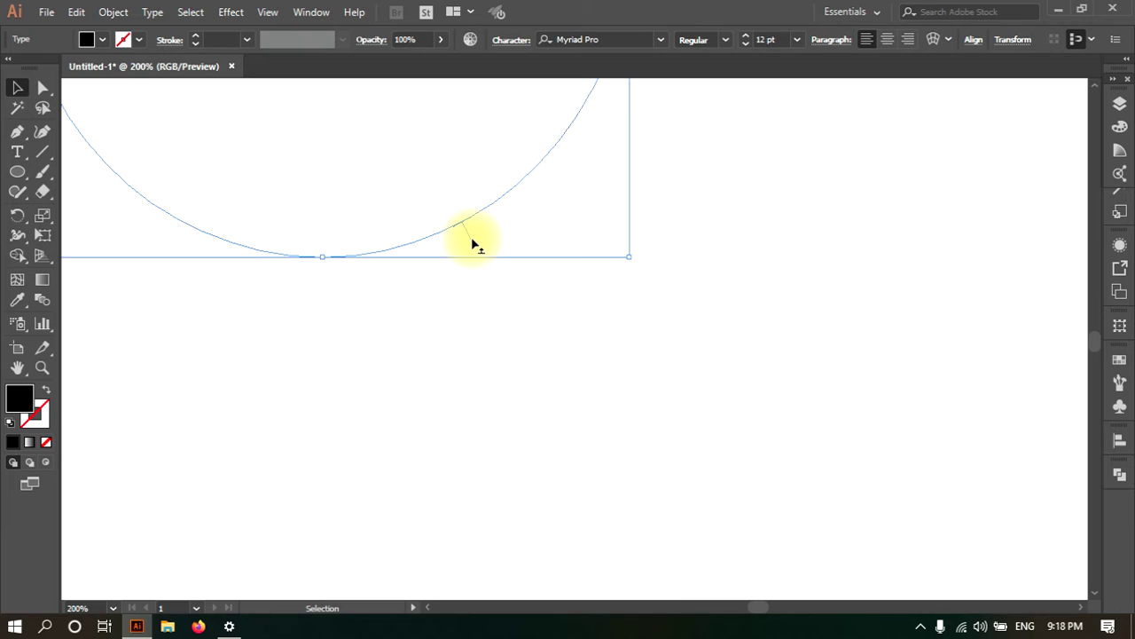
scroll(1098, 338, up, 5)
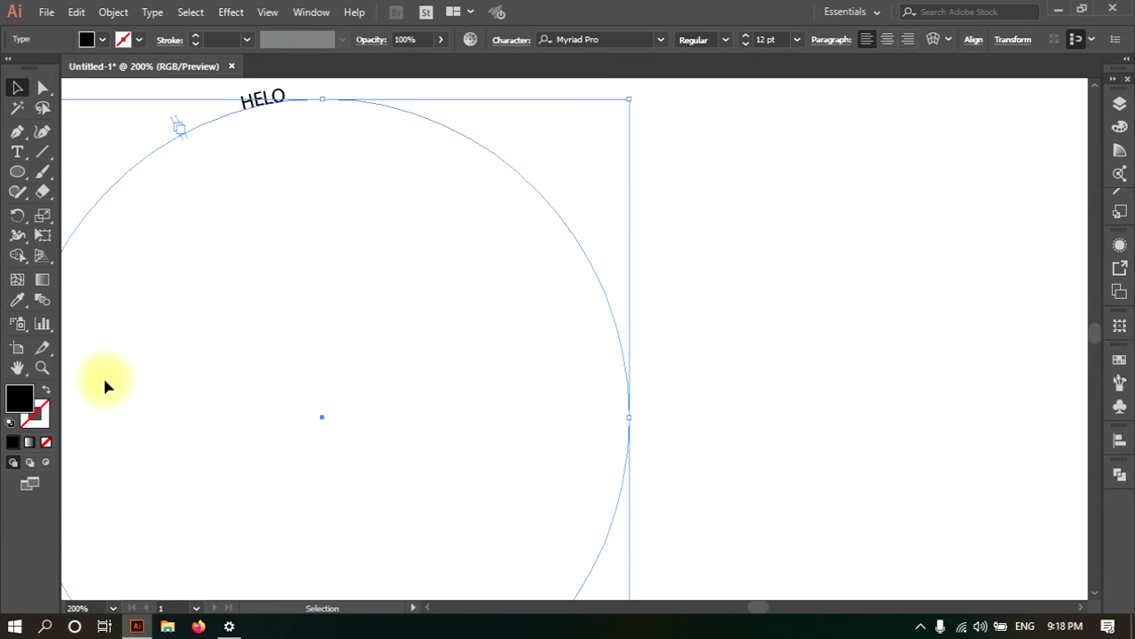
click(41, 367)
alt+click(197, 381)
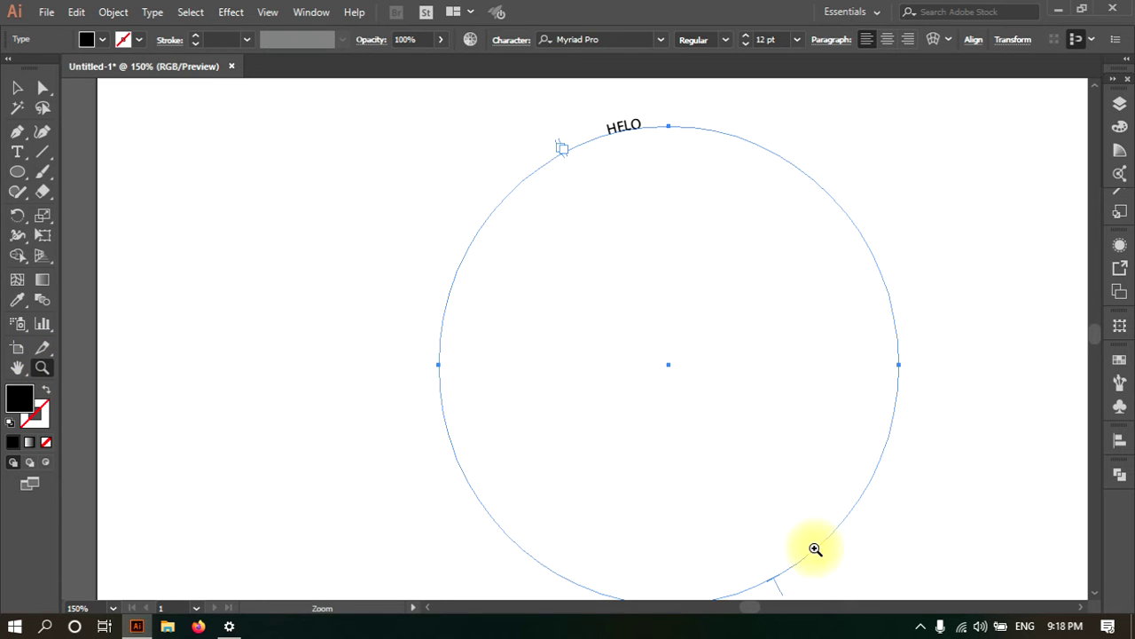
click(17, 87)
drag(772, 565, 583, 502)
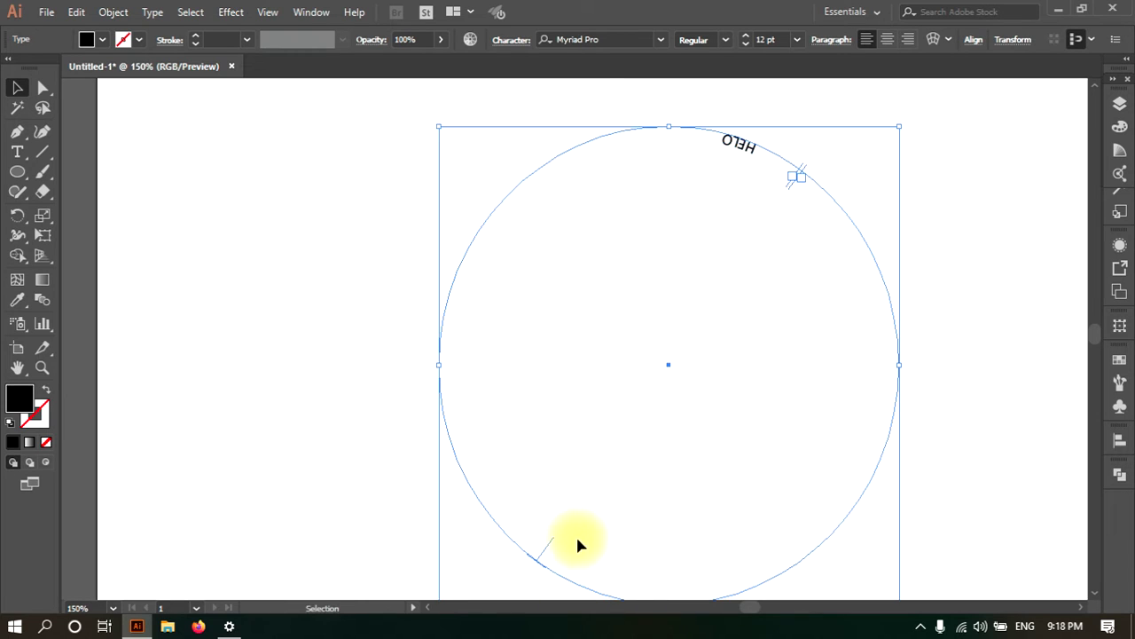
drag(551, 543, 680, 565)
click(832, 571)
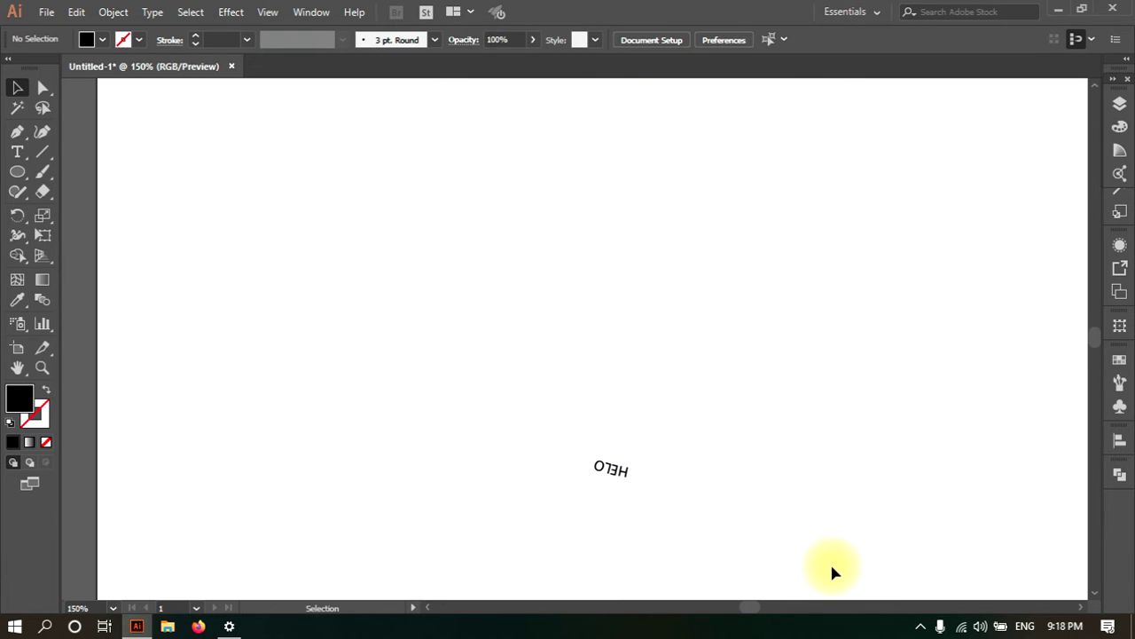
click(14, 88)
drag(588, 366, 735, 565)
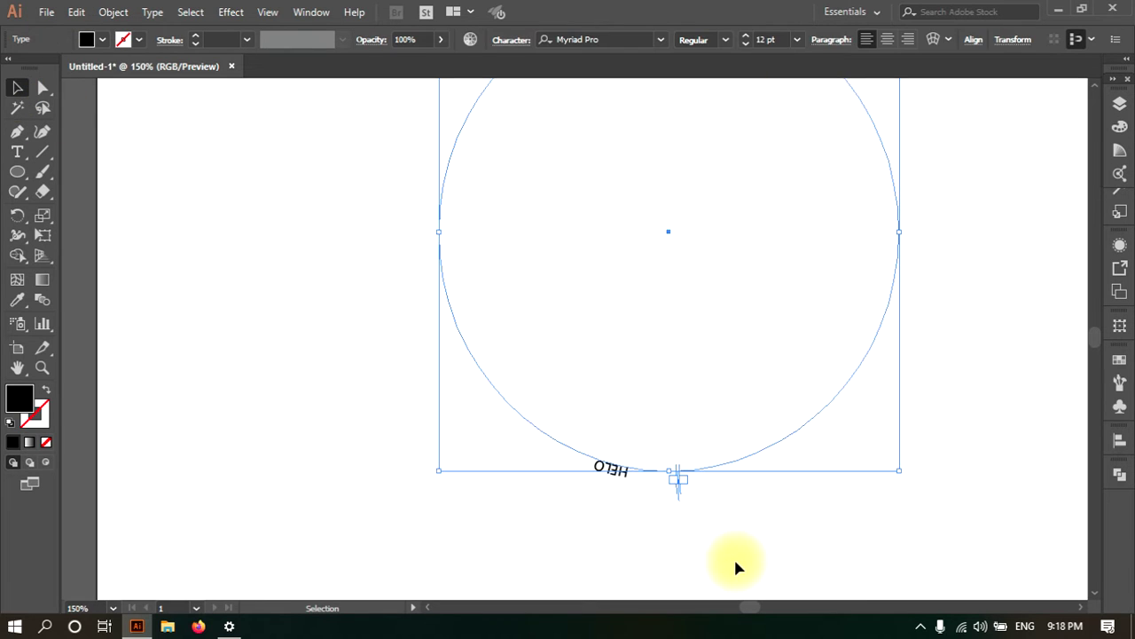
Enlarge the HELO path text to 58 pt
click(41, 367)
alt+click(469, 410)
alt+click(469, 411)
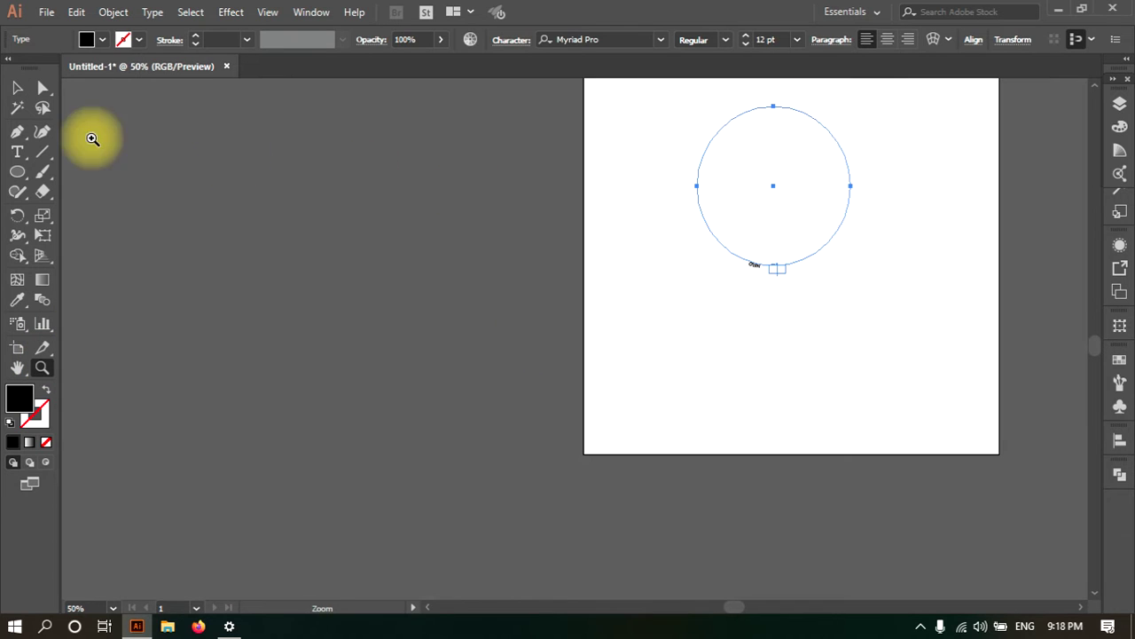
click(14, 89)
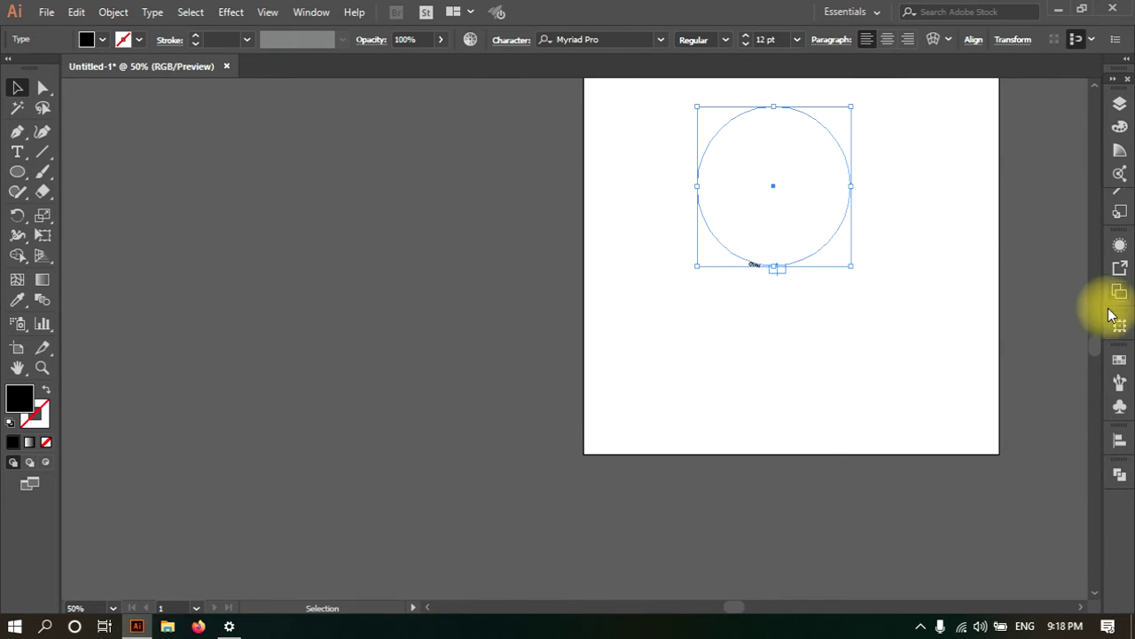
scroll(1097, 344, up, 3)
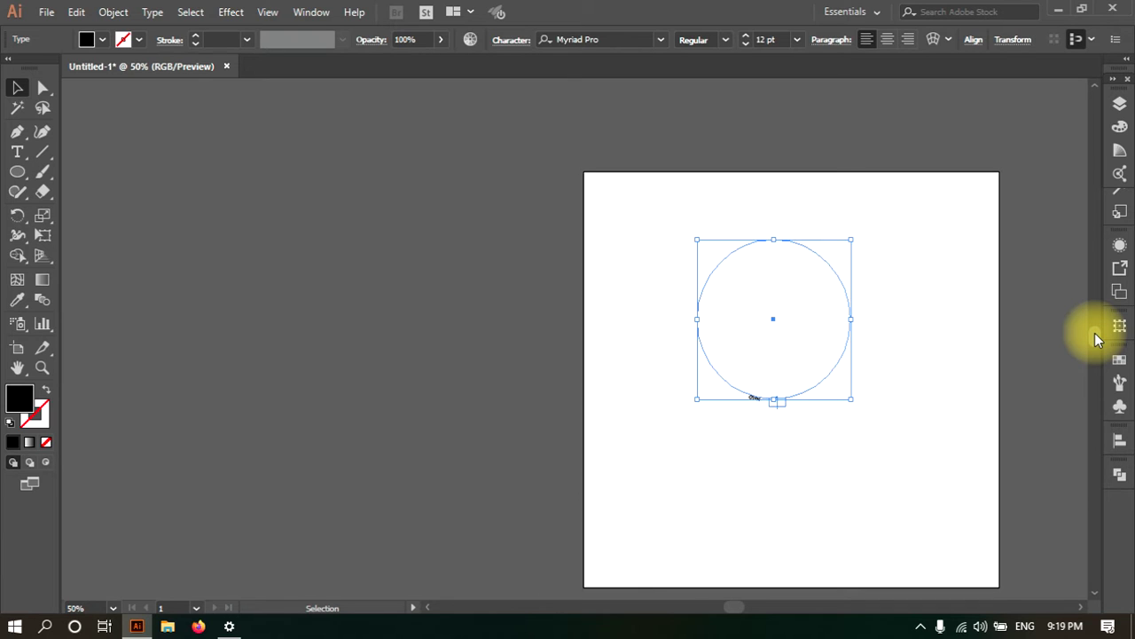
click(16, 87)
click(806, 446)
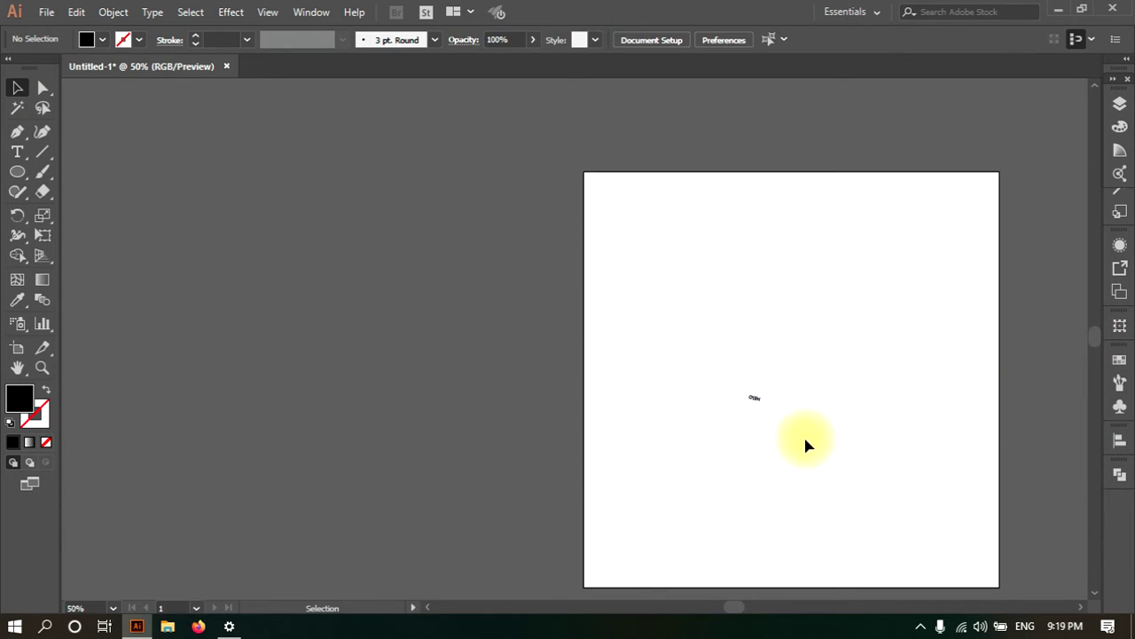
click(755, 396)
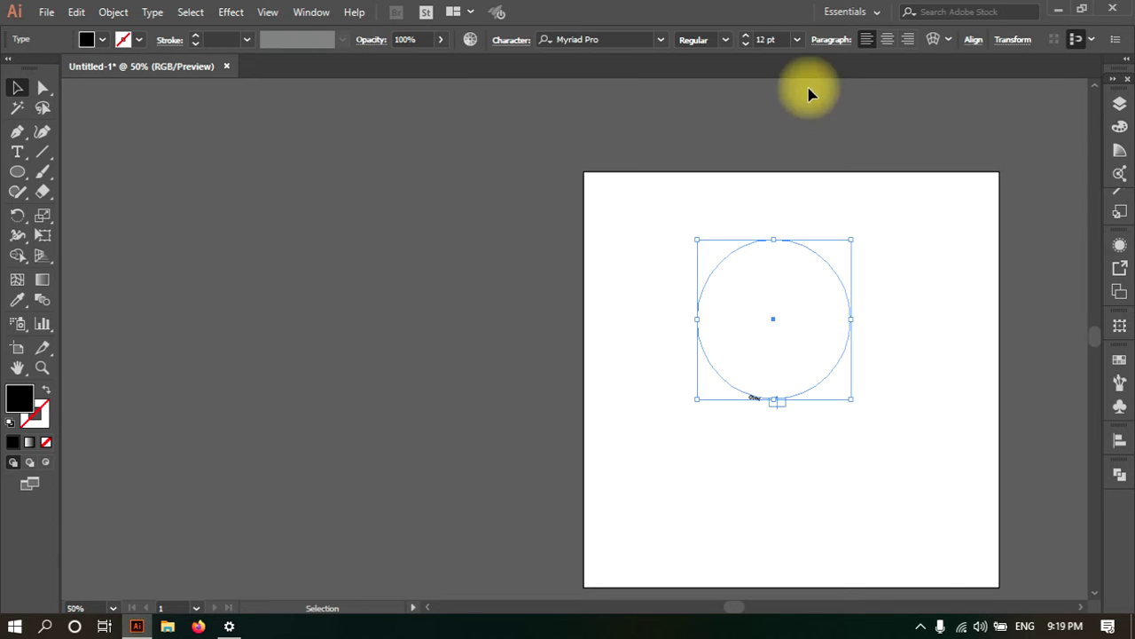
click(749, 34)
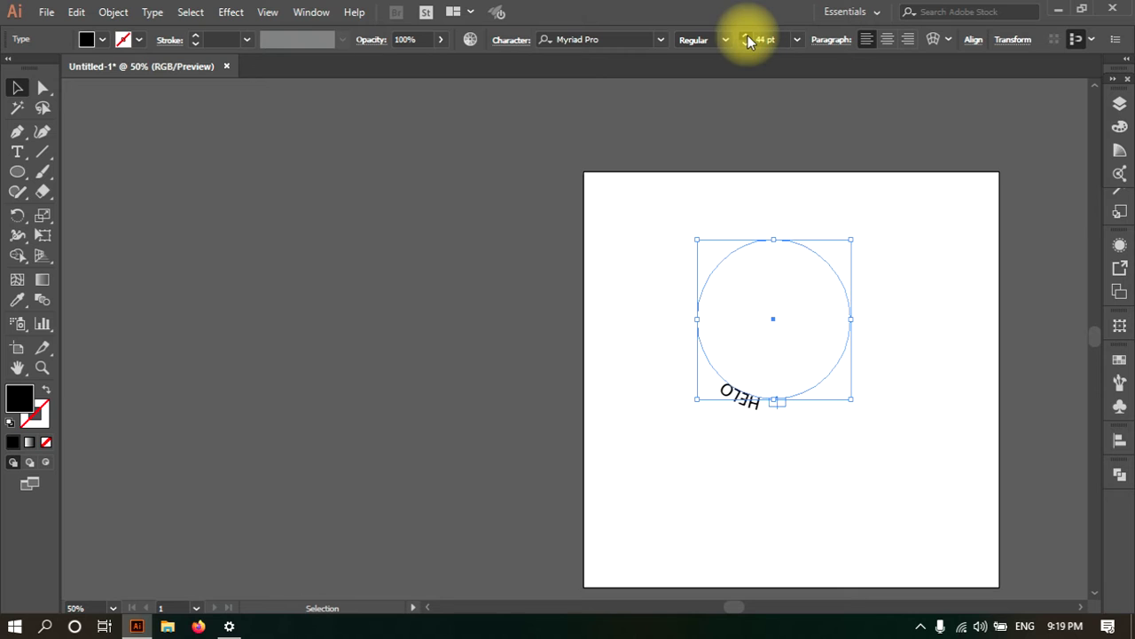
Change the font of the HELO path text to Bebas
click(617, 41)
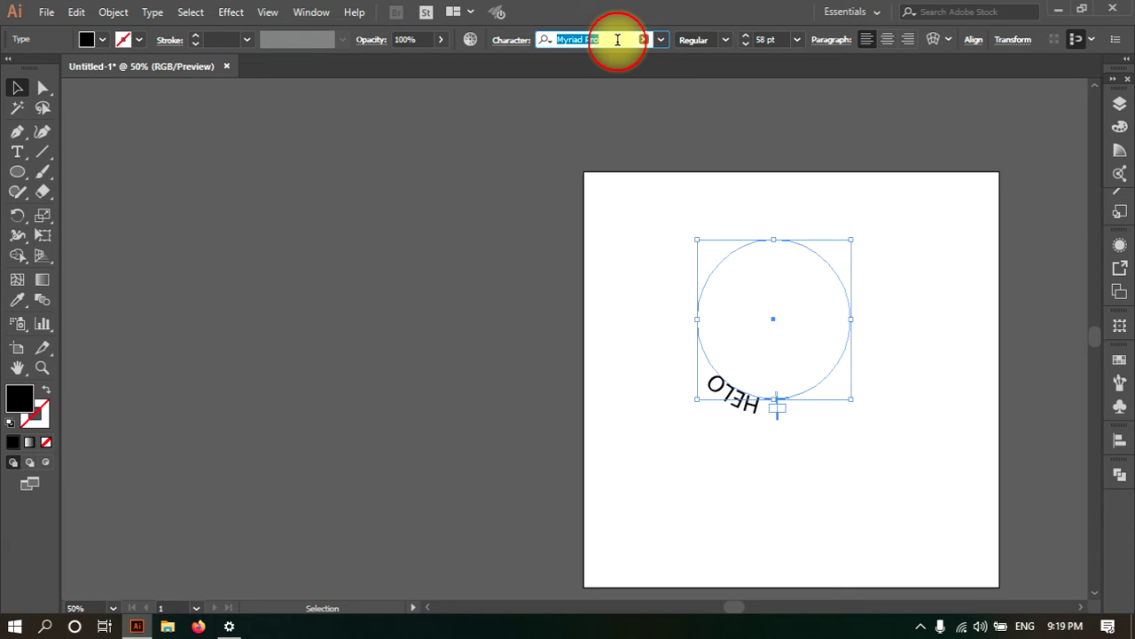
text(BEAB)
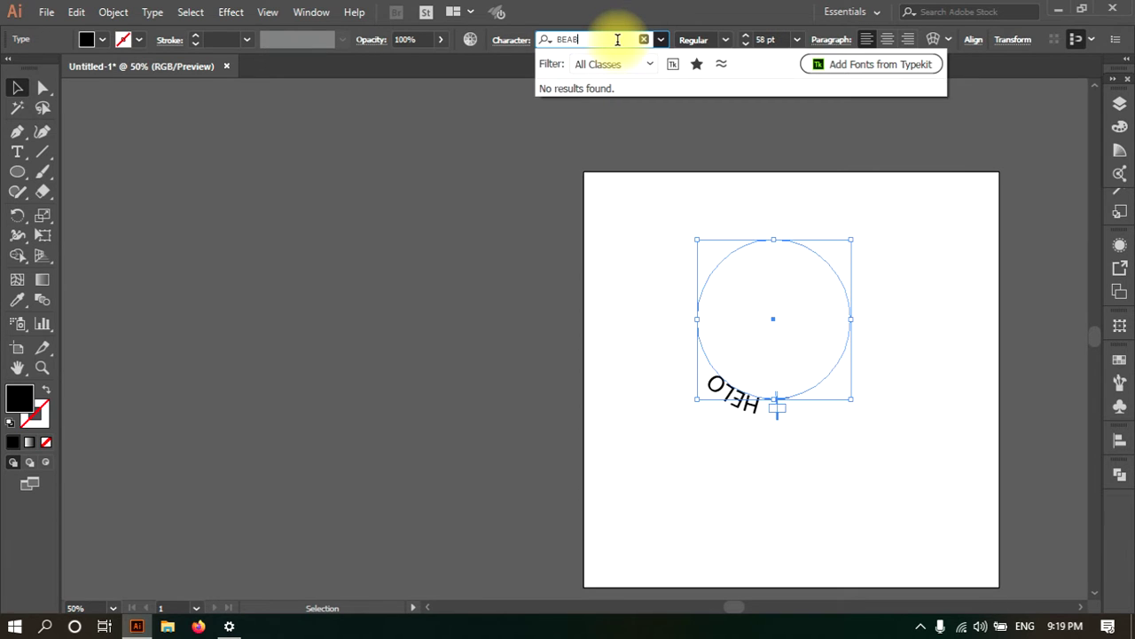
key(BackSpace)
key(BackSpace)
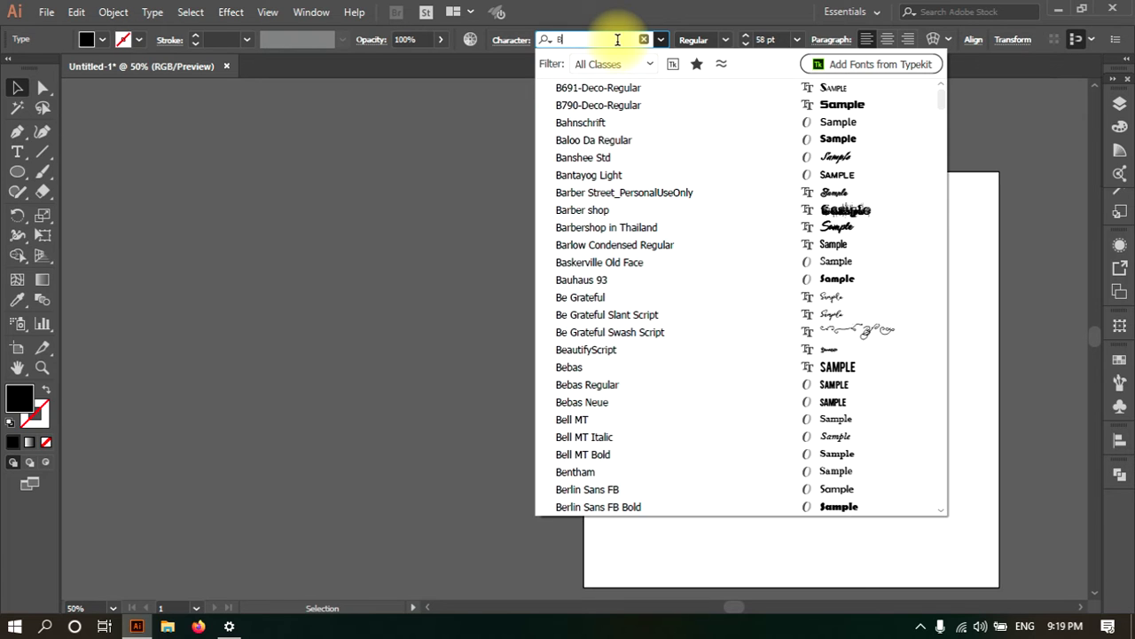
text(BA)
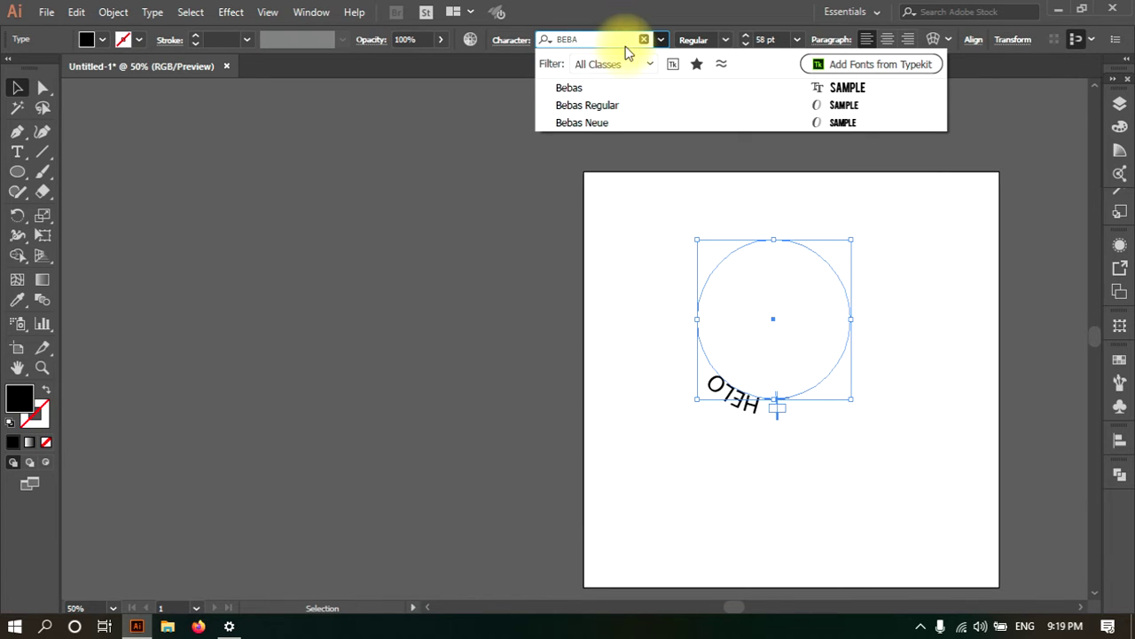
click(581, 89)
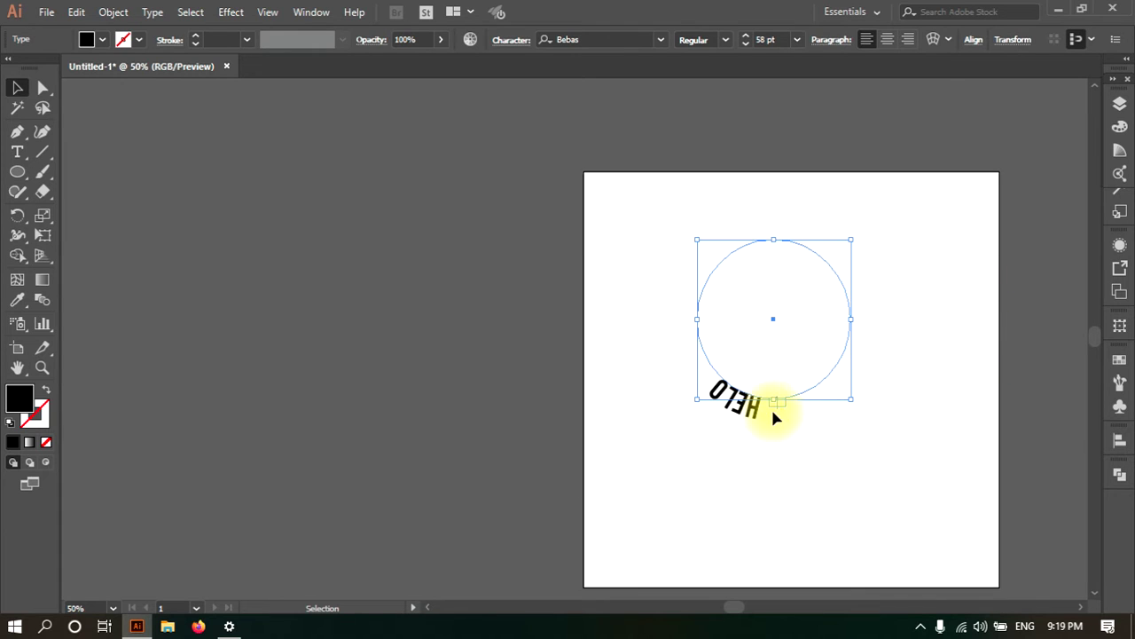
Move the HELO path text slightly down and to the right on the artboard
drag(737, 404, 760, 437)
drag(730, 605, 760, 607)
drag(1093, 337, 1092, 364)
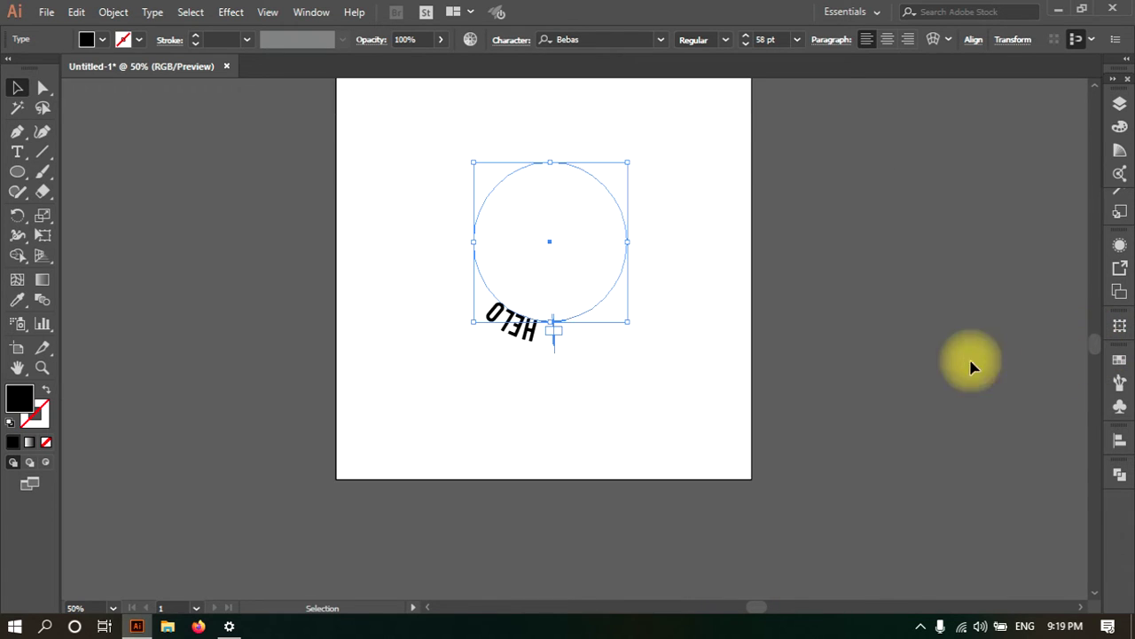
Slide HELO along the ellipse from the bottom to the outside of its top edge
click(42, 368)
click(550, 311)
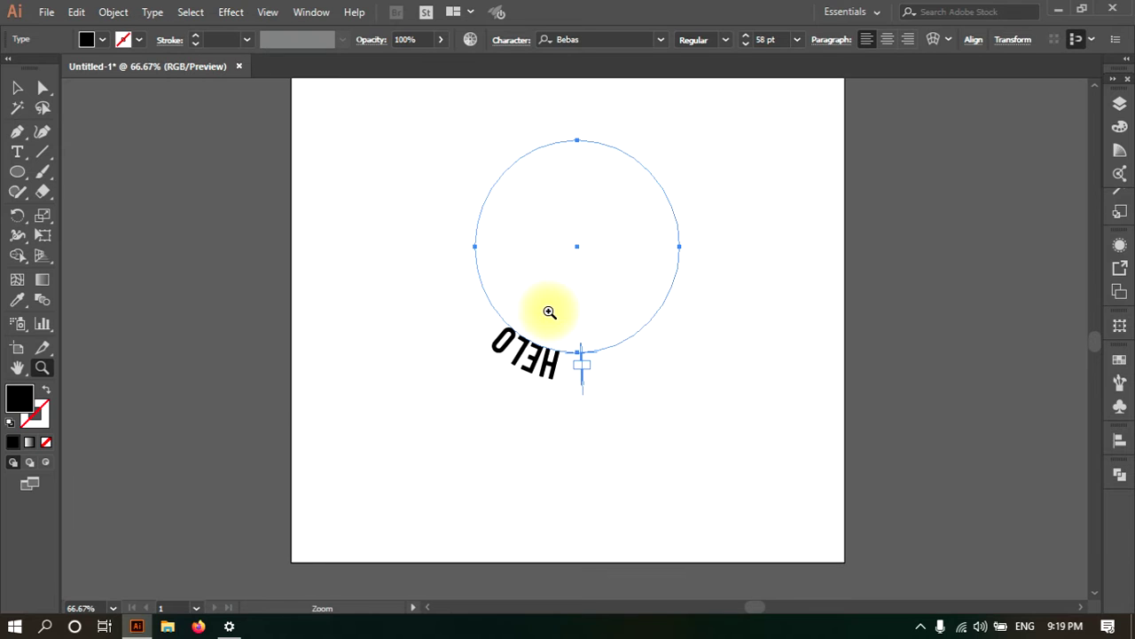
click(567, 311)
click(17, 87)
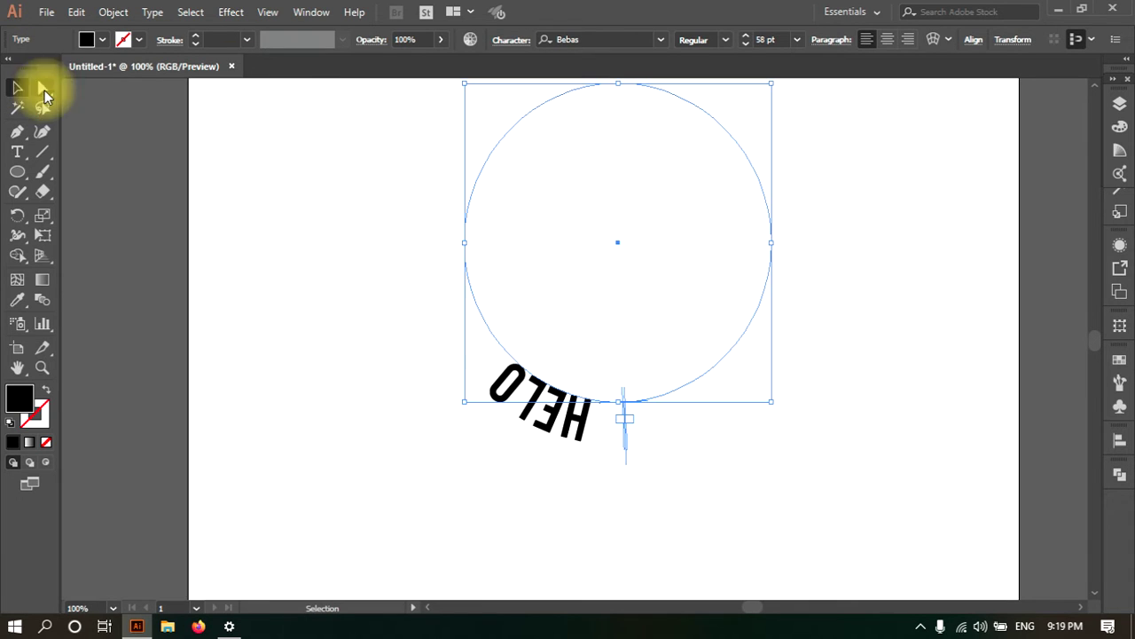
drag(626, 462, 683, 592)
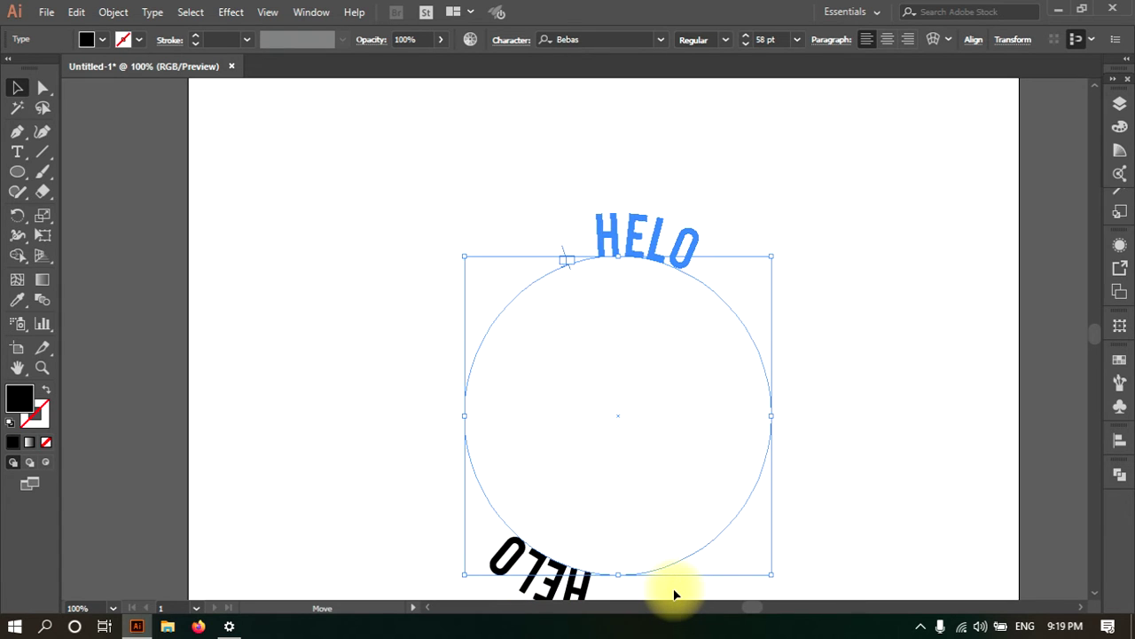
drag(675, 592, 675, 591)
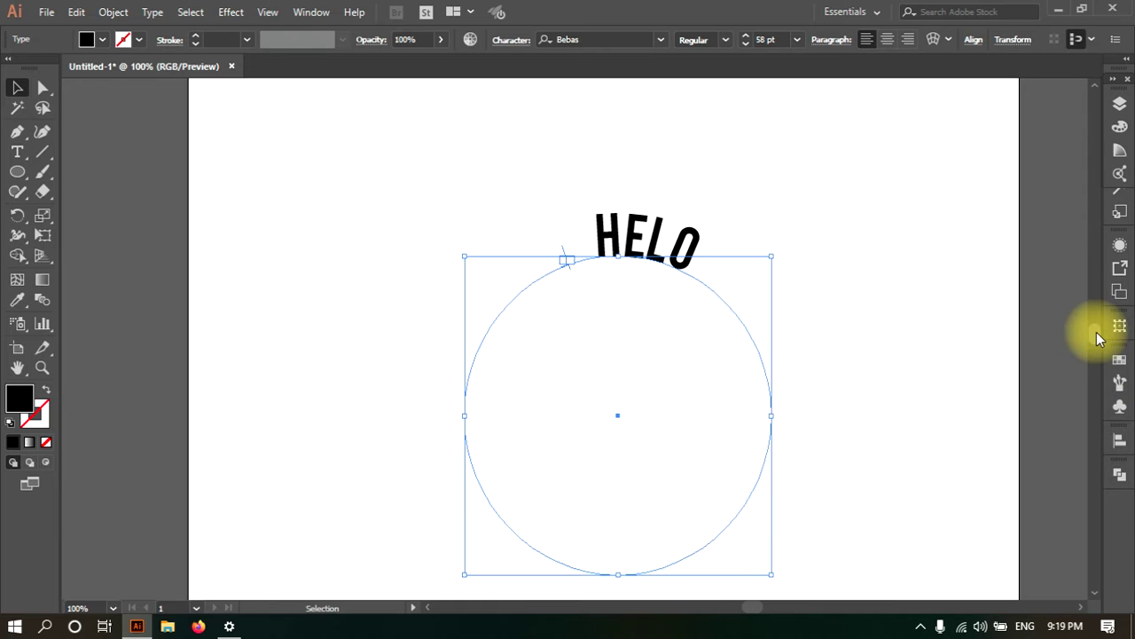
Slide HELO to the ellipse's bottom and back to its top, centring it over the top point, and deselect it
drag(1096, 332, 1097, 334)
scroll(1096, 335, down, 2)
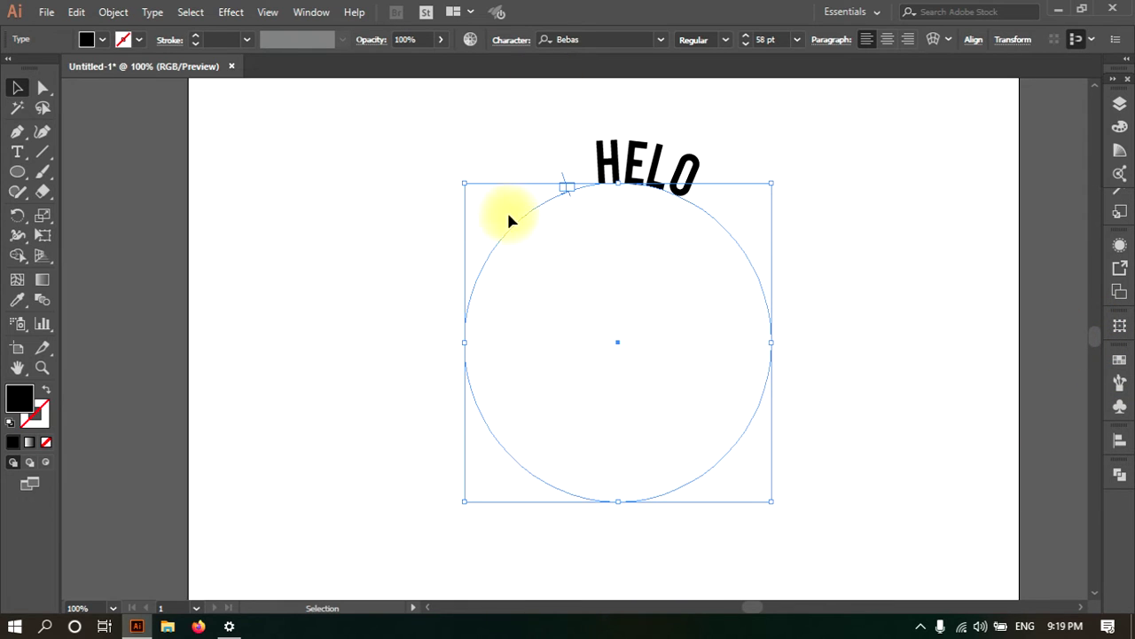
drag(562, 179, 532, 157)
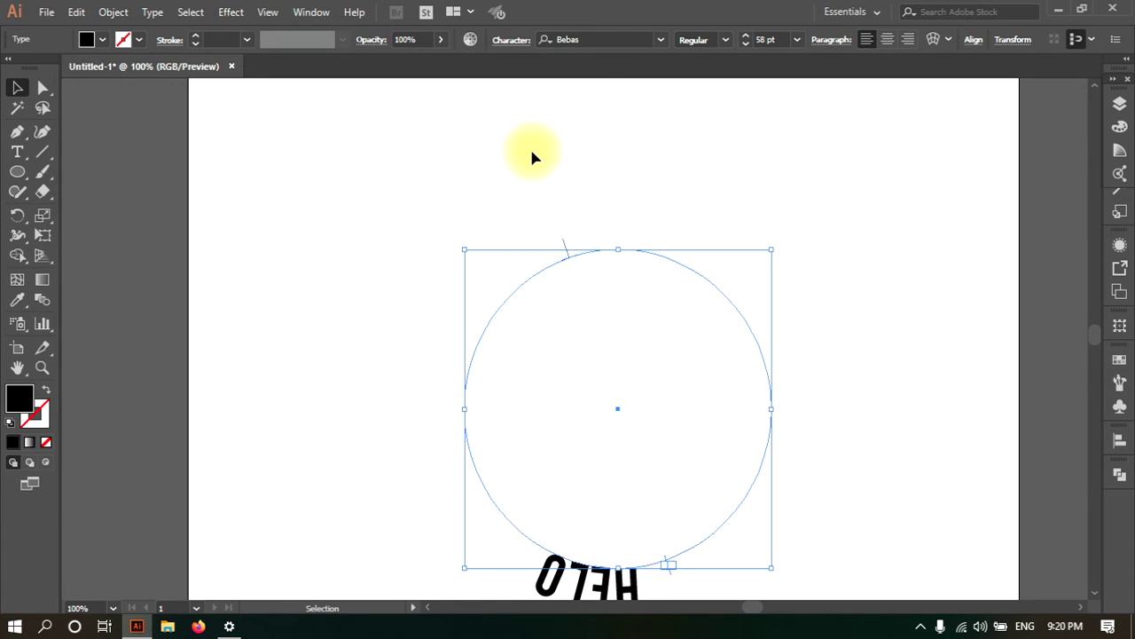
drag(568, 253, 717, 598)
click(876, 425)
drag(609, 244, 589, 156)
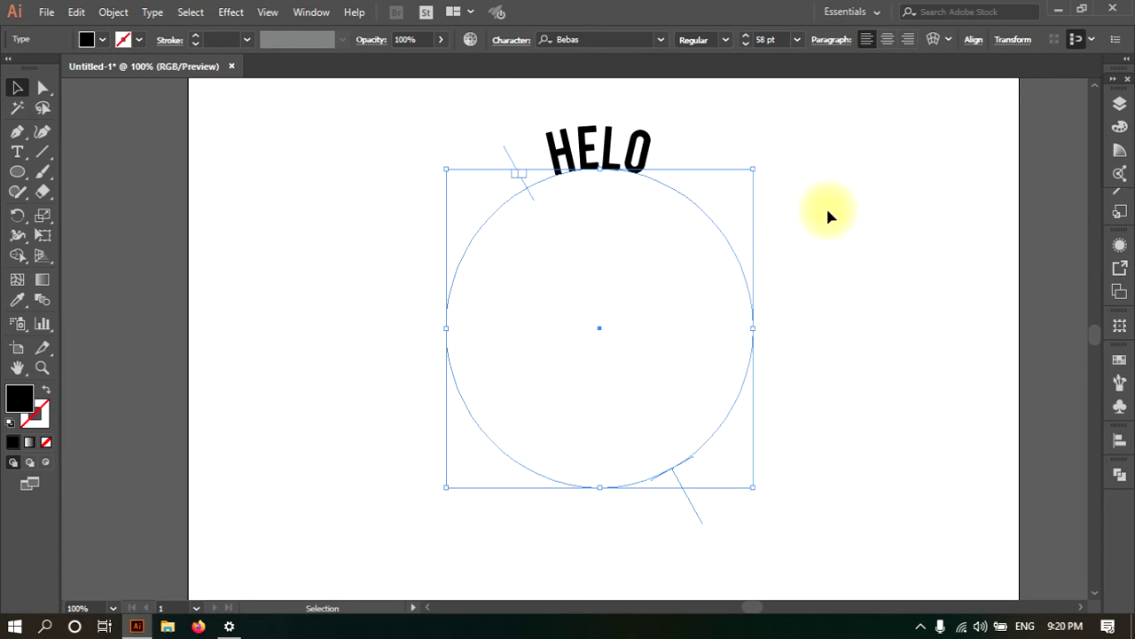
click(801, 284)
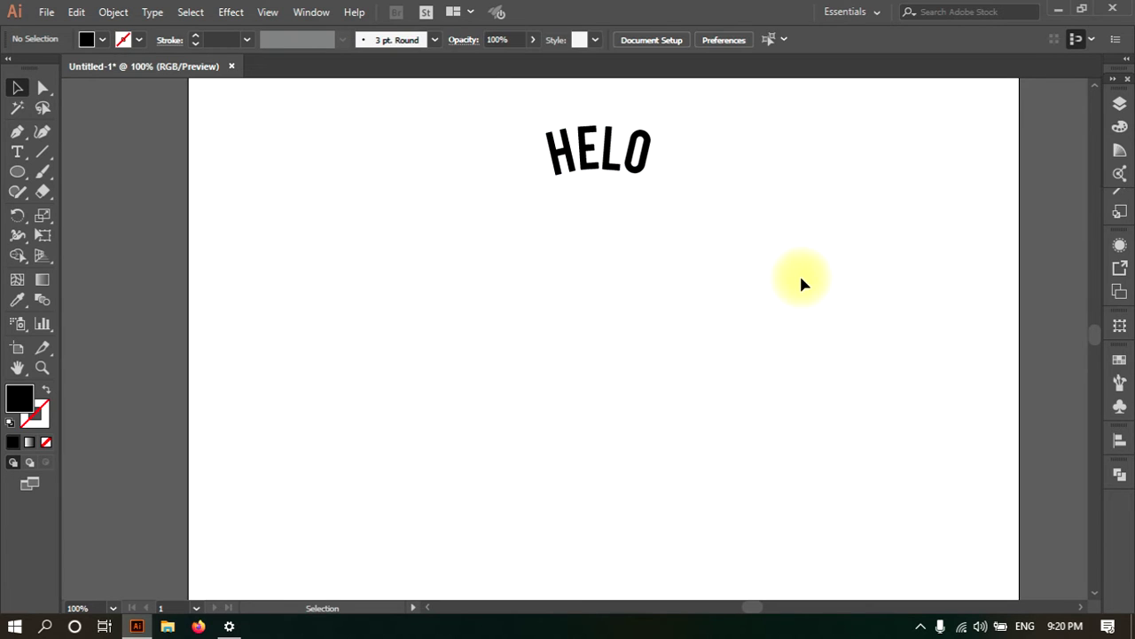
Duplicate the HELO path text and flip the copy to the inside of the ellipse's bottom edge
click(627, 146)
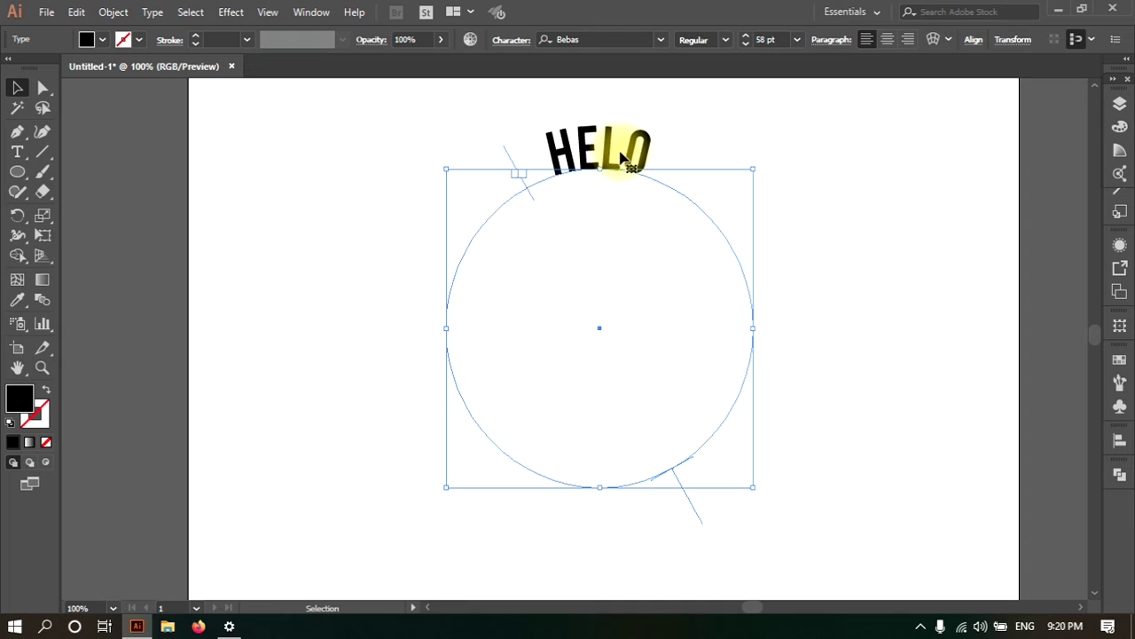
key(a)
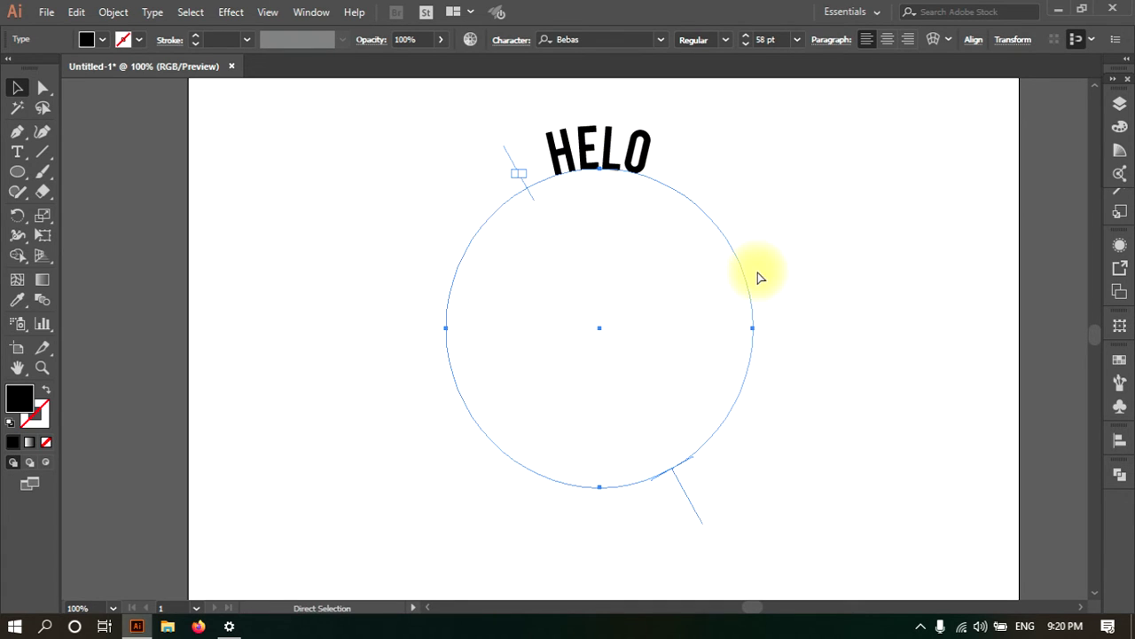
key(ctrl+v)
drag(585, 177, 617, 160)
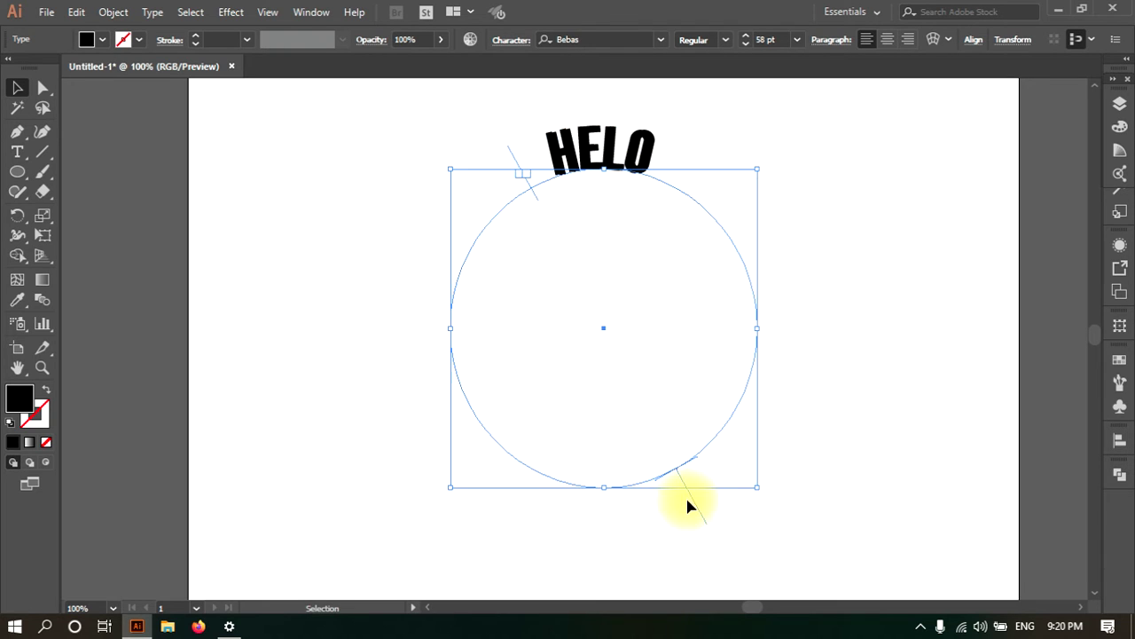
drag(698, 505, 678, 210)
click(850, 305)
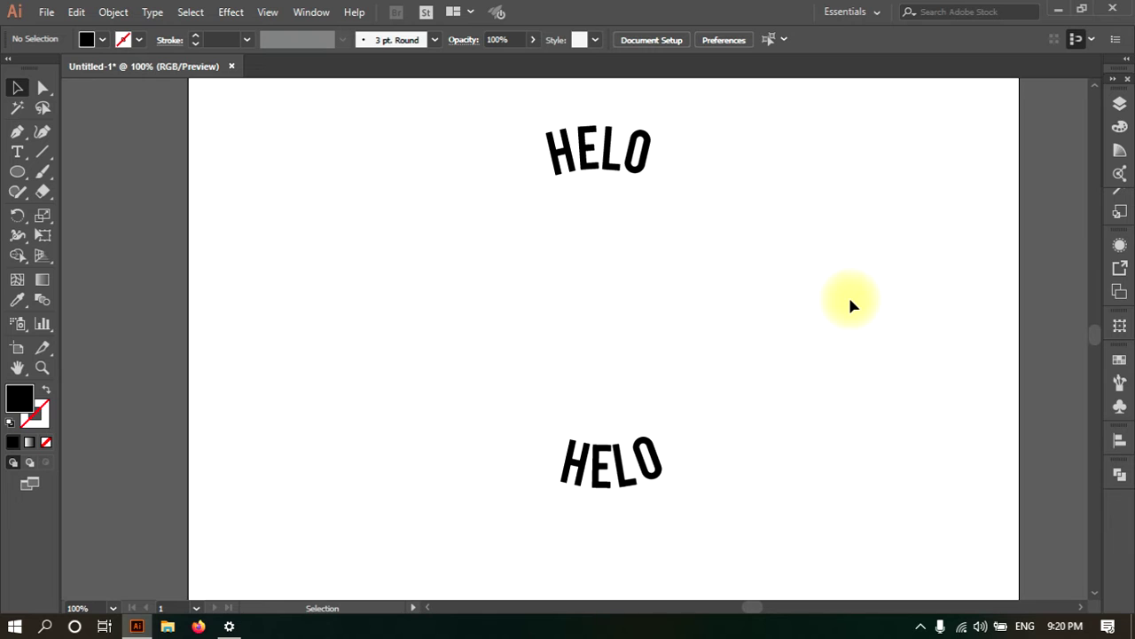
Correct both the upper and the lower path text to read HELLO
double_click(621, 157)
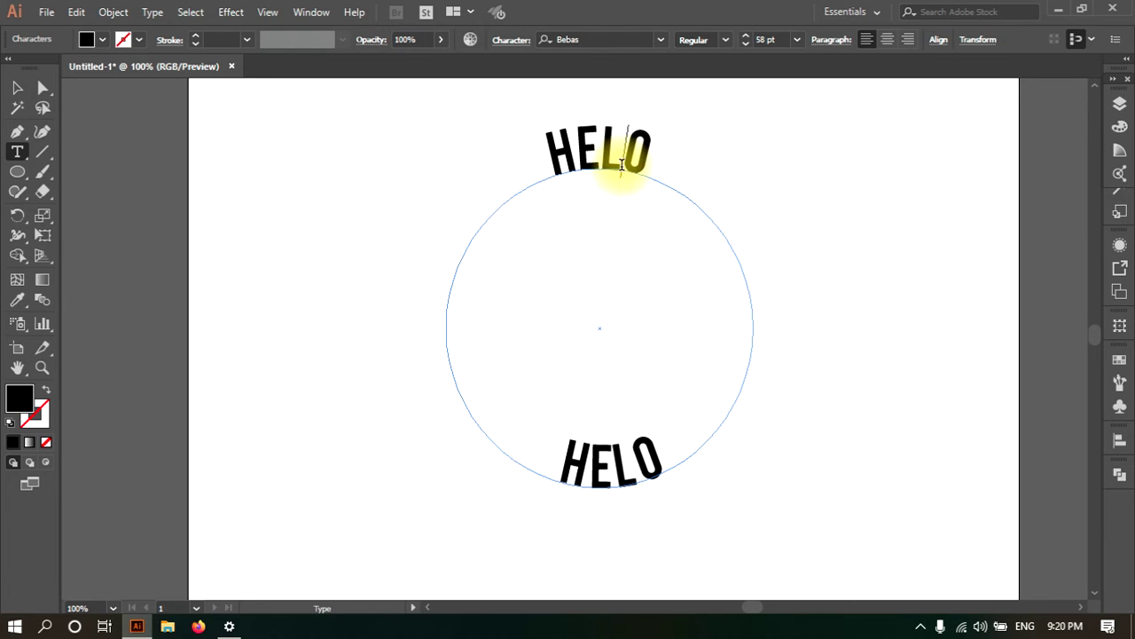
text(L)
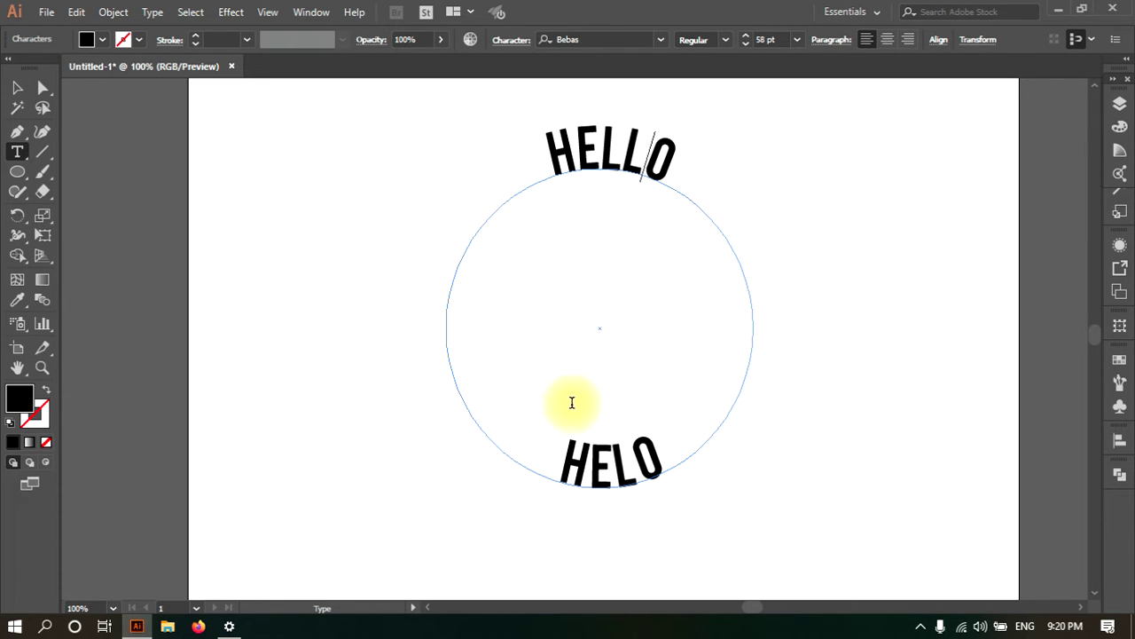
click(636, 485)
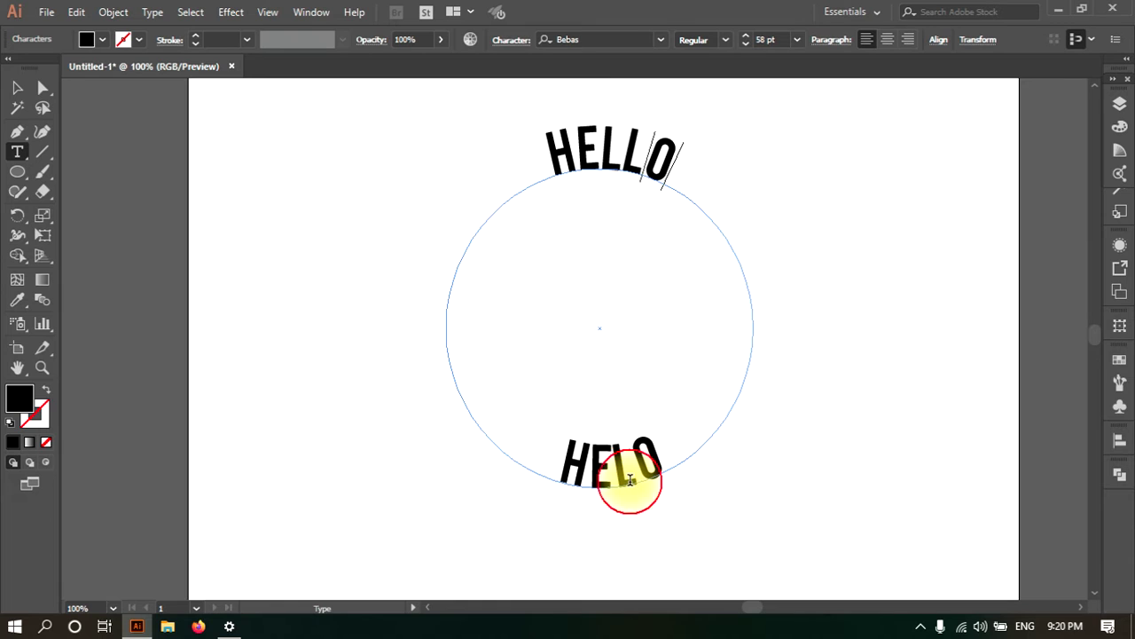
click(13, 86)
click(631, 465)
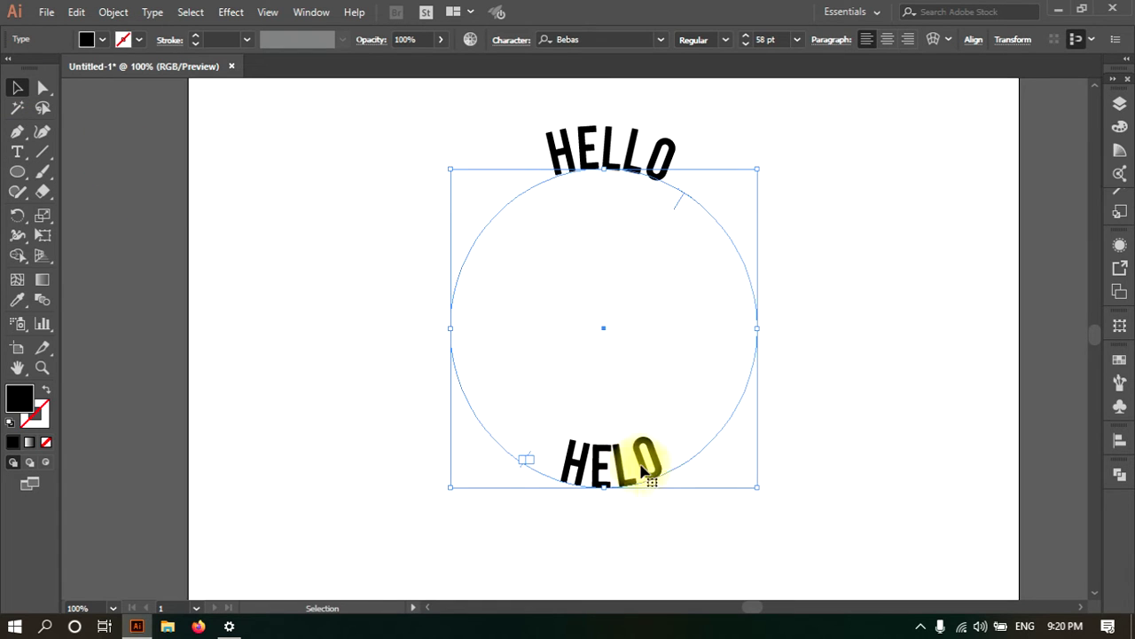
double_click(631, 466)
double_click(629, 470)
click(628, 470)
text(L)
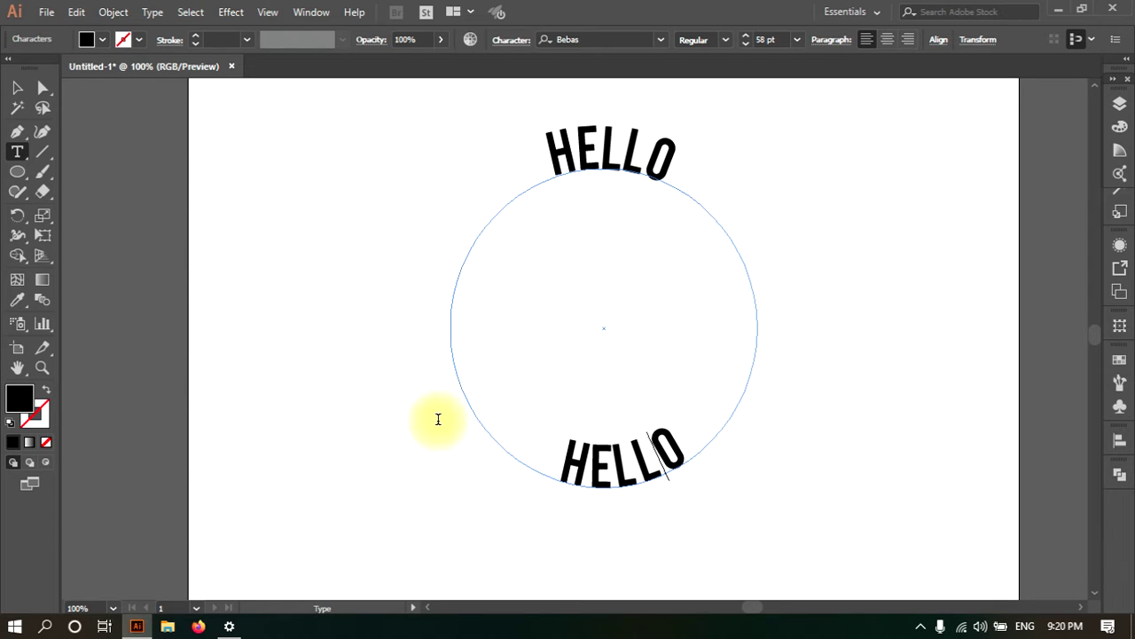
Slide the lower and upper HELLO texts slightly along their ellipses to centre them at the bottom and top points
click(16, 87)
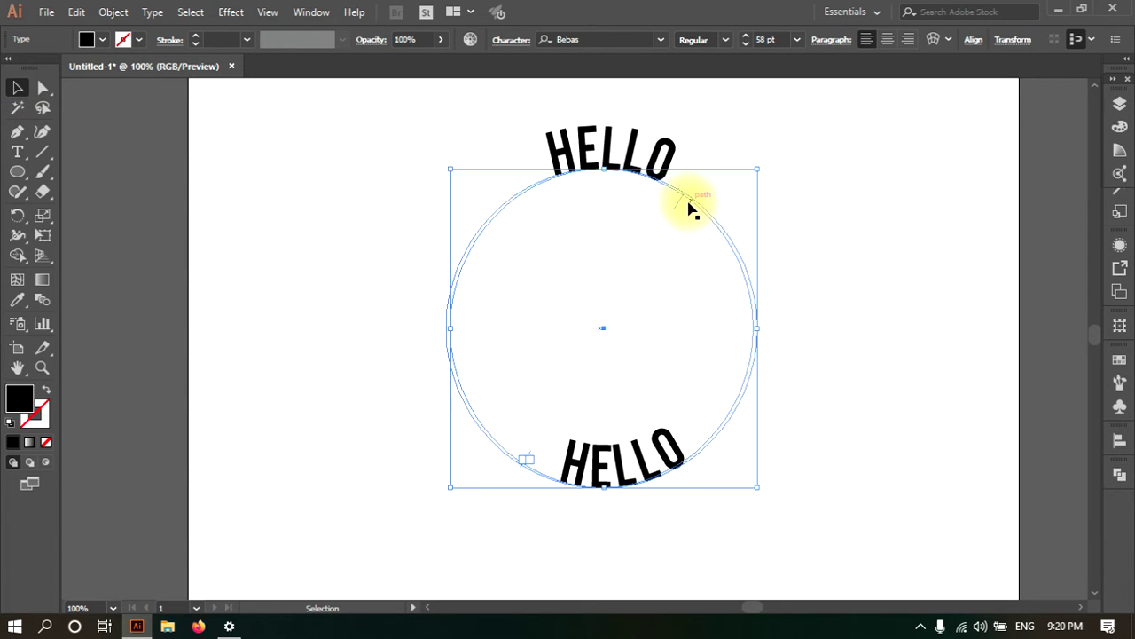
drag(675, 204, 687, 209)
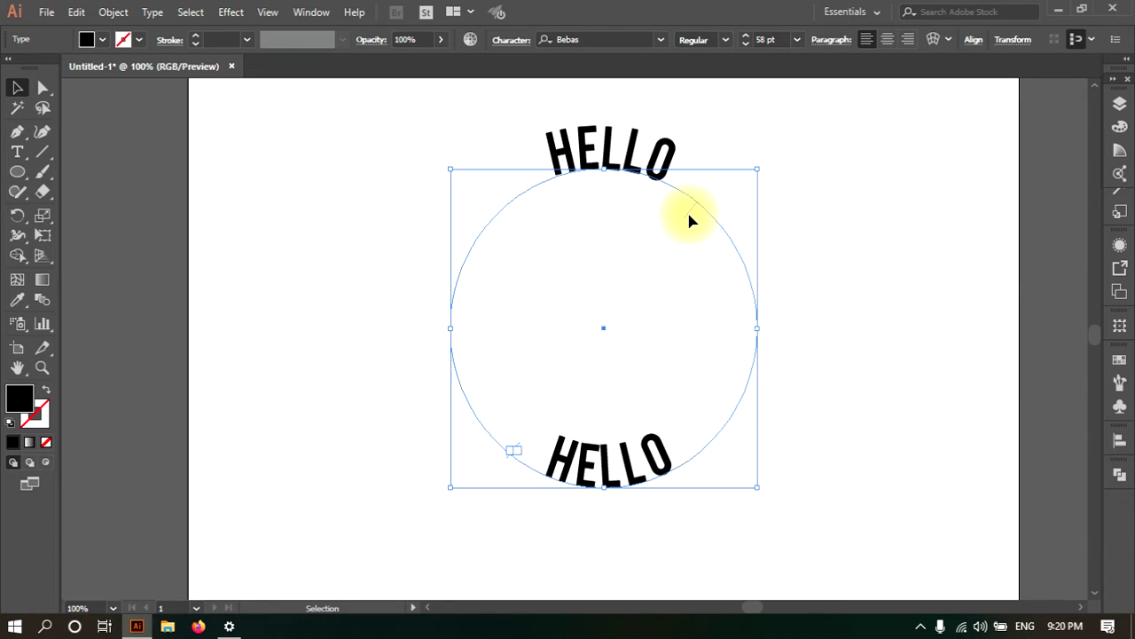
click(641, 137)
mouse_move(508, 154)
mouse_down()
mouse_move(441, 180)
mouse_move(523, 174)
mouse_move(507, 183)
mouse_up()
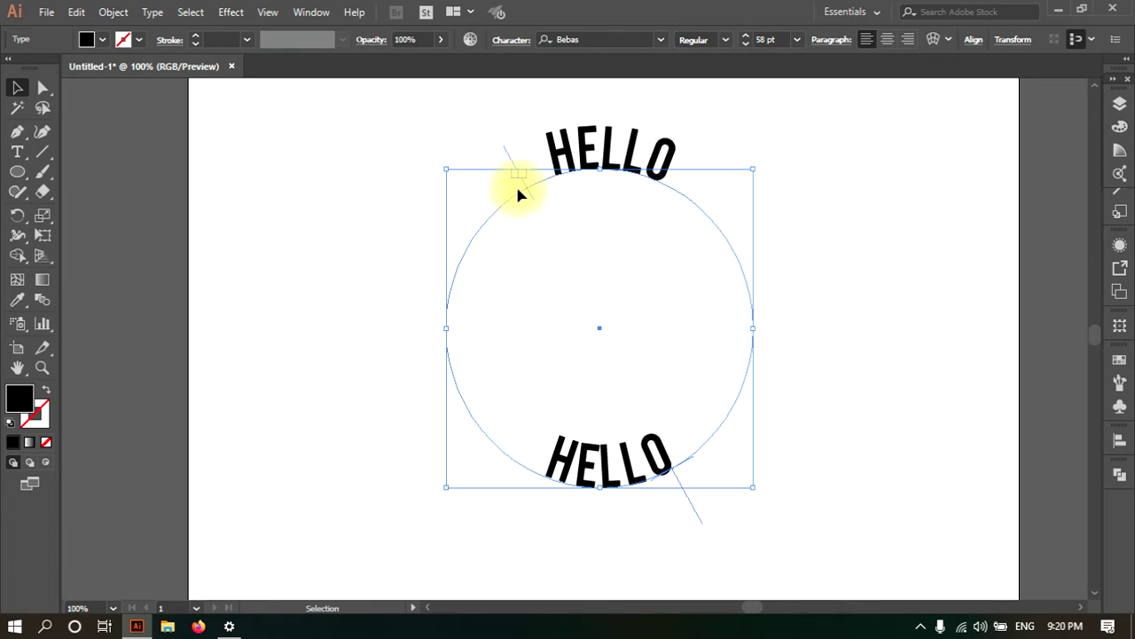
click(697, 519)
drag(698, 519, 684, 472)
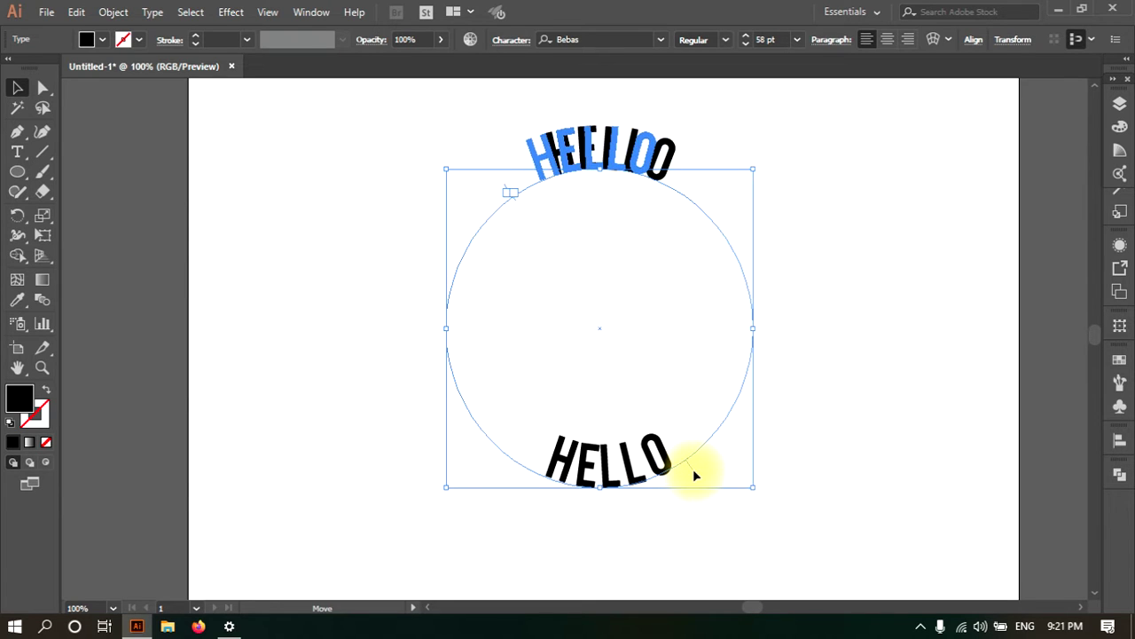
Add the point text SINCE in the empty area between the two HELLO texts, on their left side
click(684, 607)
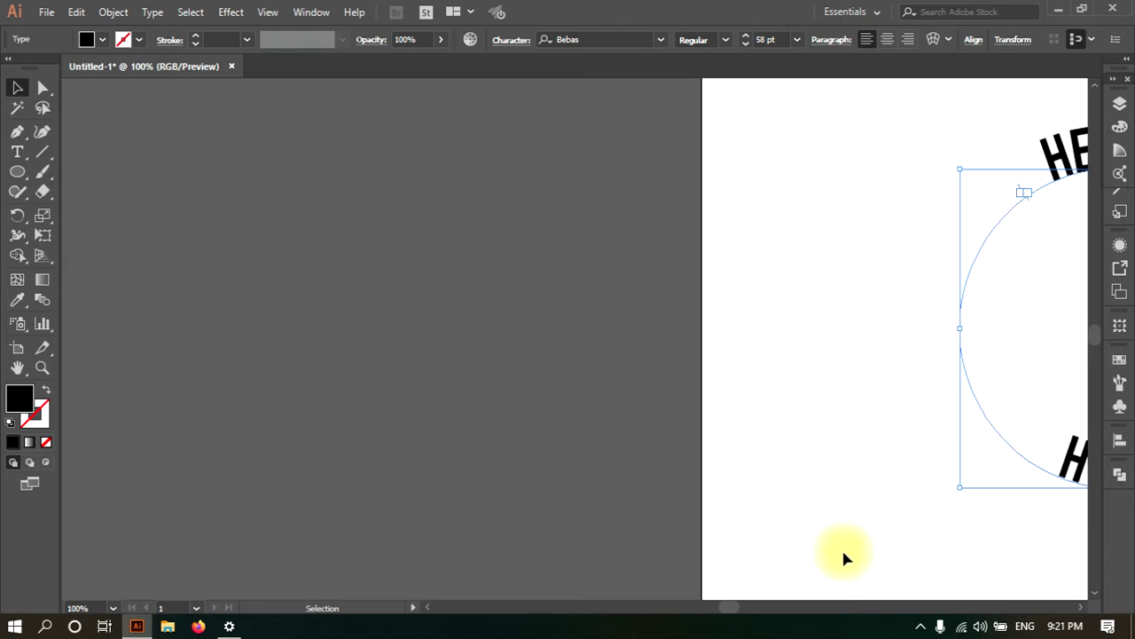
mouse_move(749, 607)
mouse_down()
mouse_move(772, 606)
mouse_move(757, 606)
mouse_up()
click(743, 419)
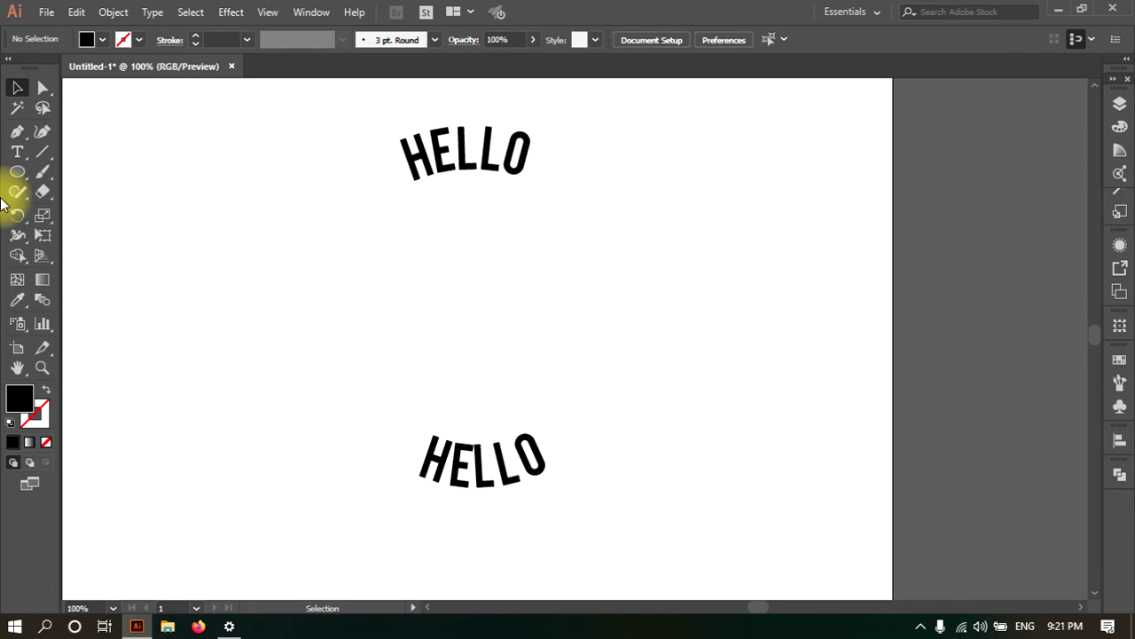
click(17, 152)
click(260, 283)
text(SINCE)
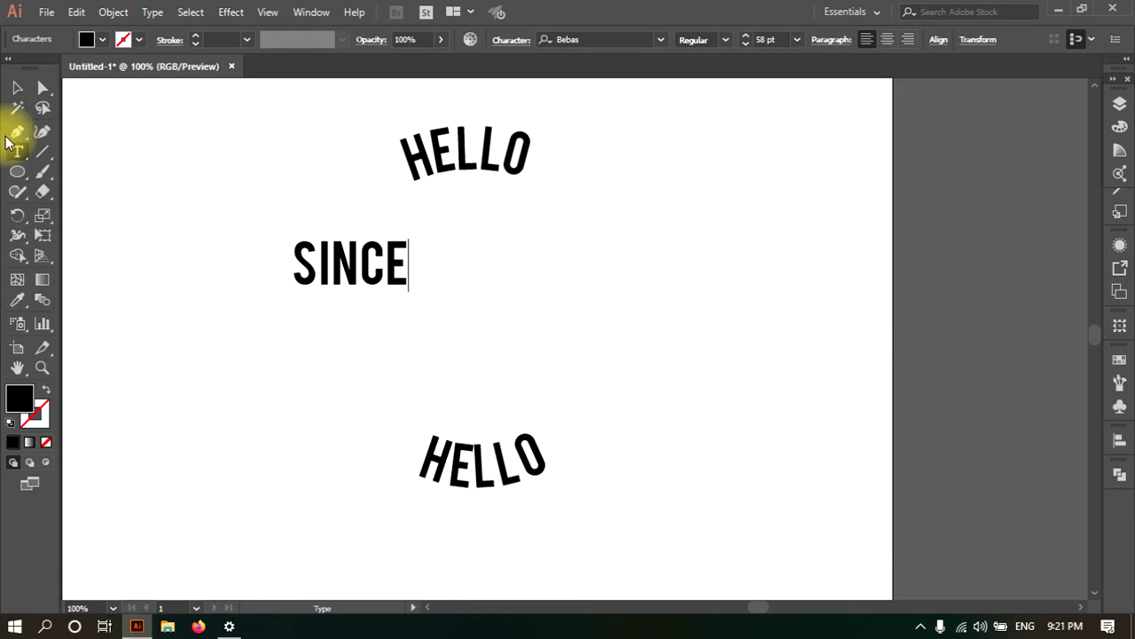
Place SINCE left of the circle and a copy of it on the right side, changing the copy's text to TODAY
click(17, 87)
drag(336, 262, 635, 315)
double_click(633, 312)
double_click(632, 310)
text(TODAY)
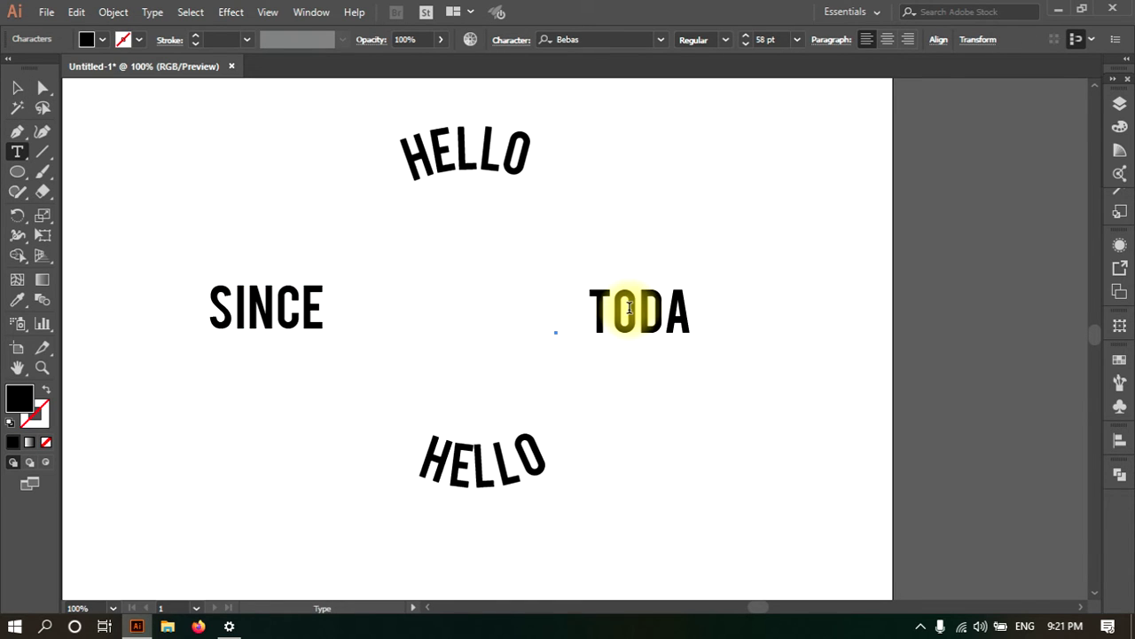
click(11, 89)
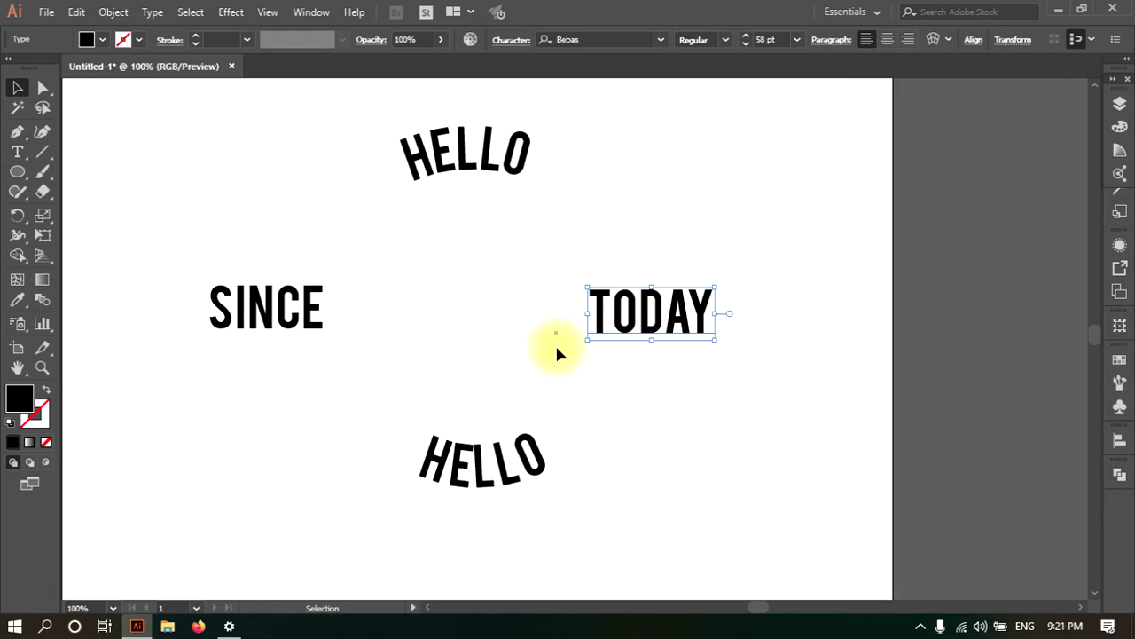
click(776, 328)
drag(671, 307, 689, 307)
click(701, 425)
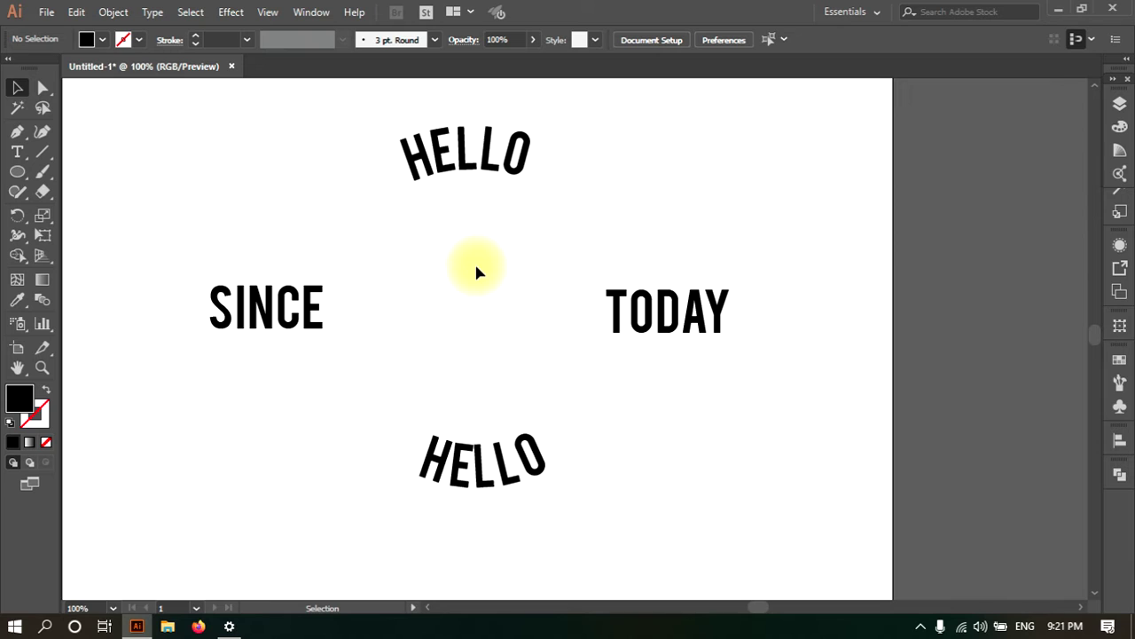
Select both HELLO path texts together and display the Align options
click(472, 150)
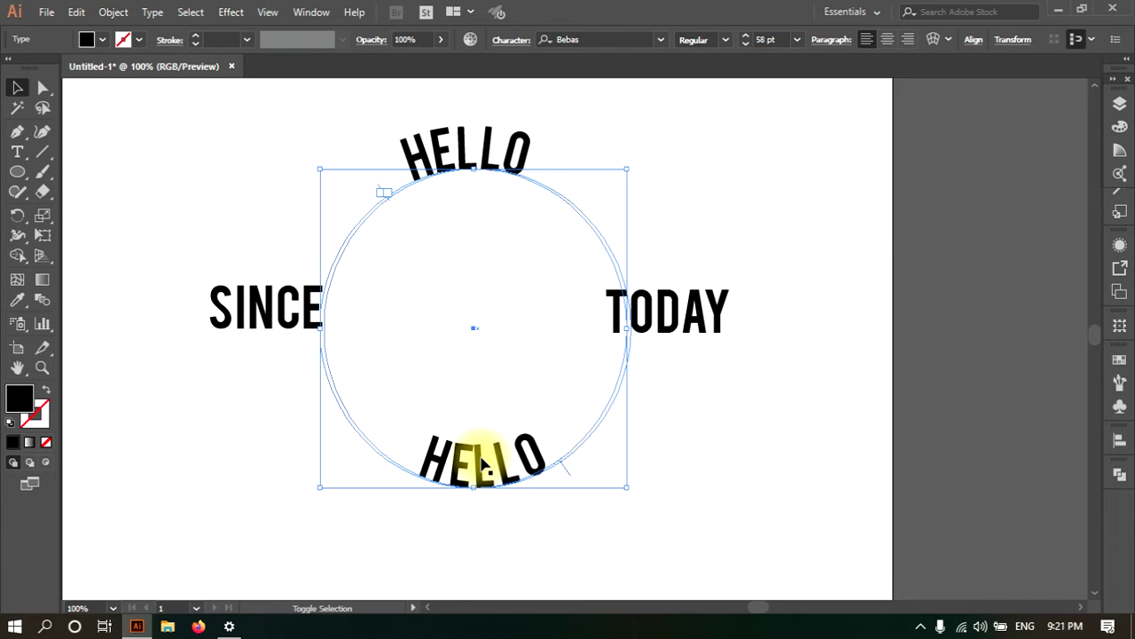
shift+click(483, 463)
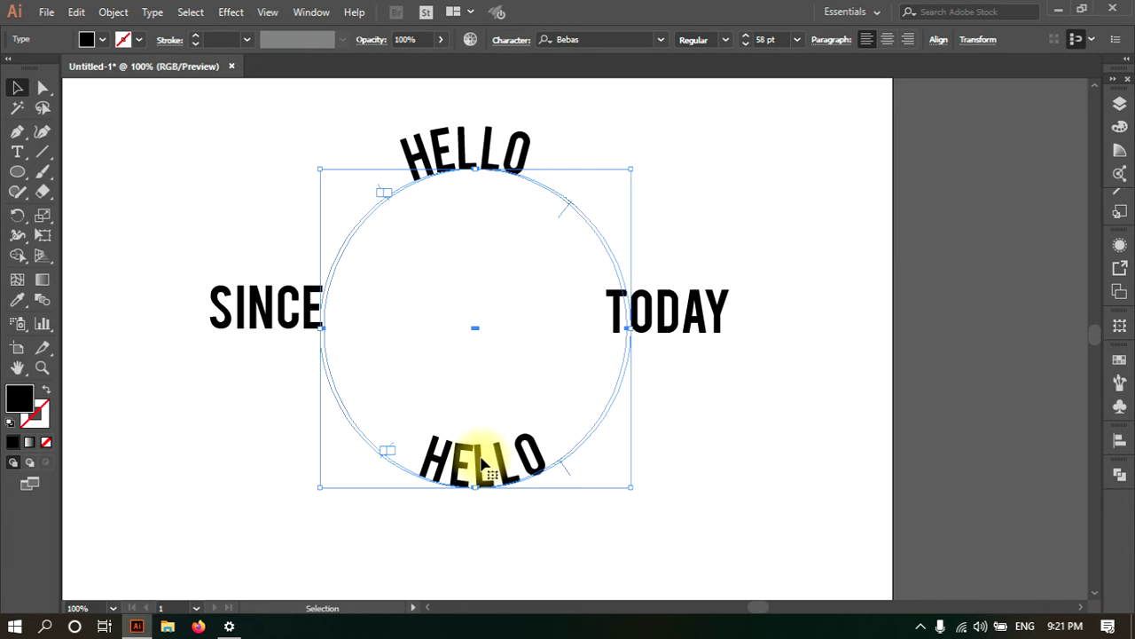
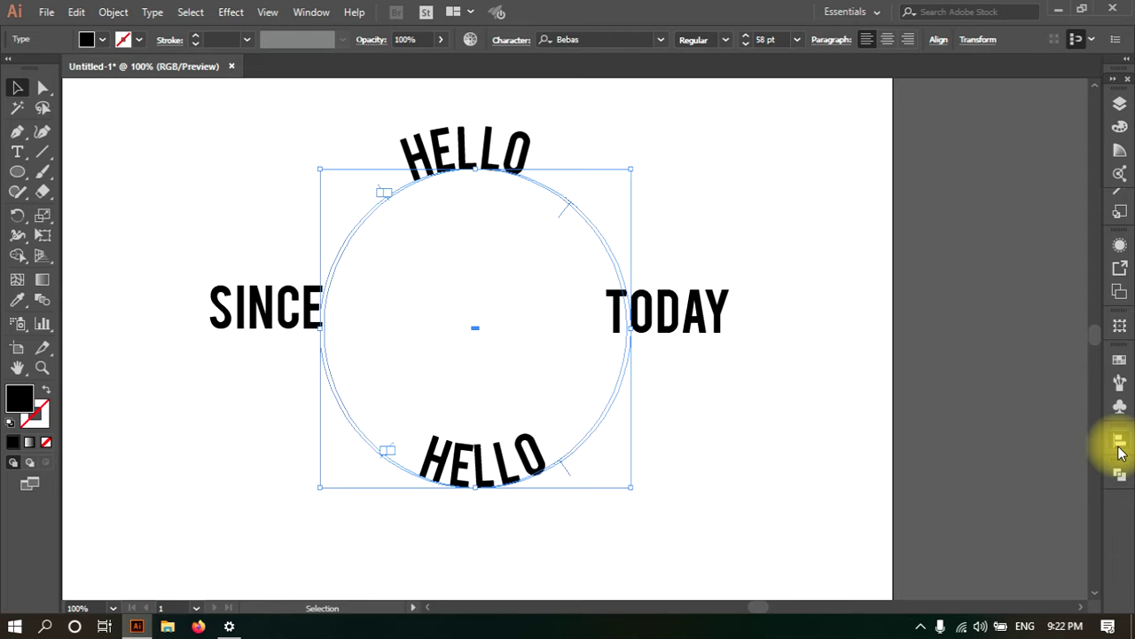
click(312, 11)
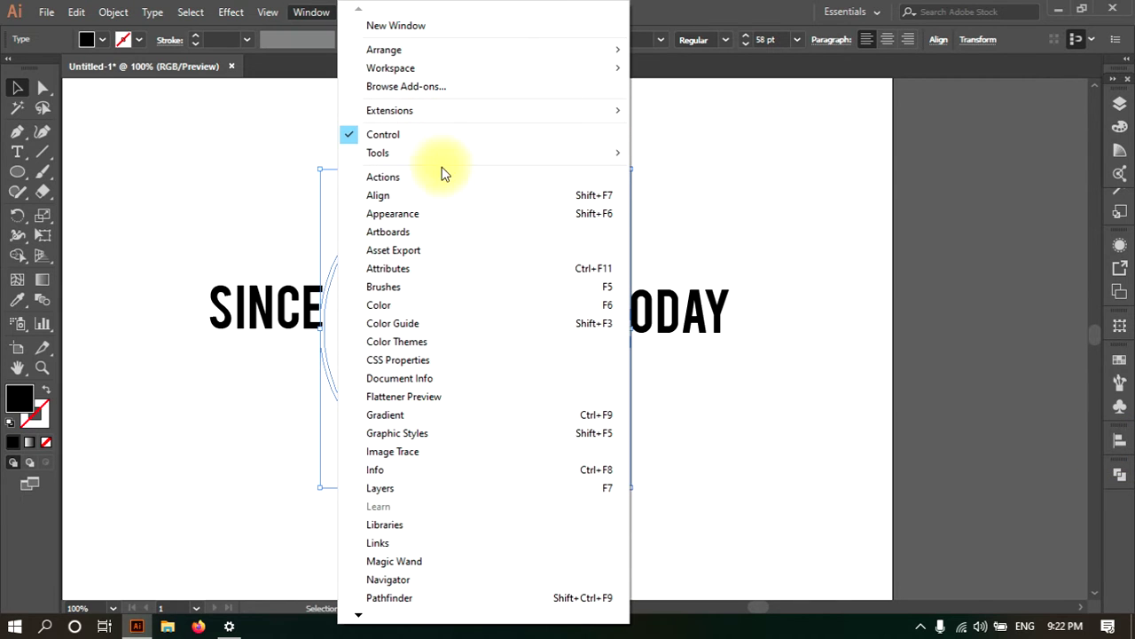
click(443, 195)
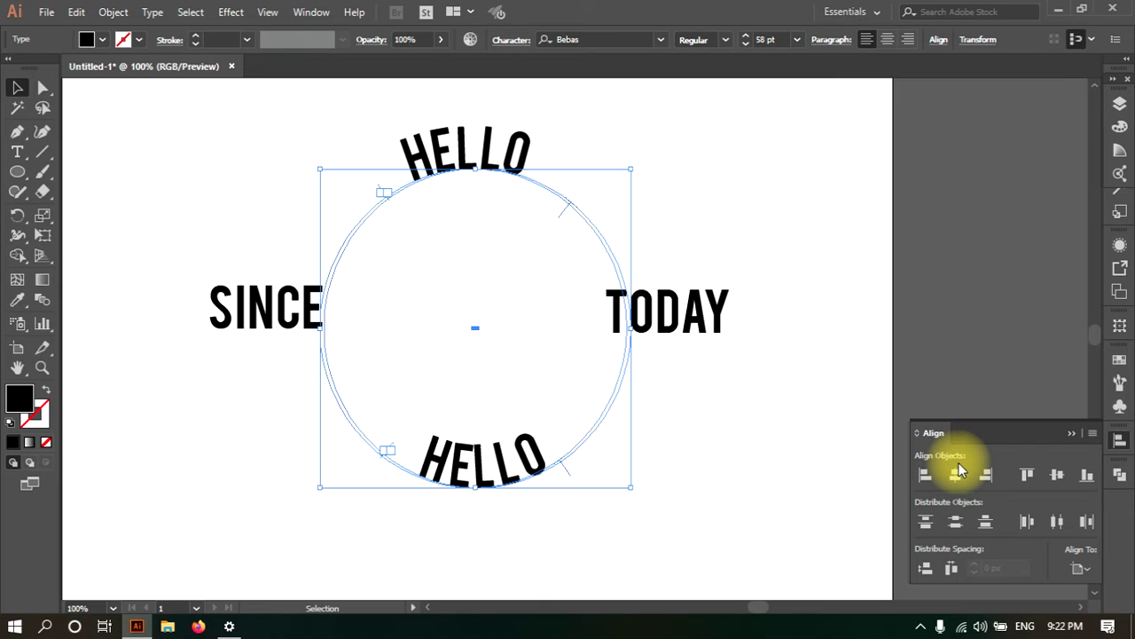
drag(534, 110, 444, 519)
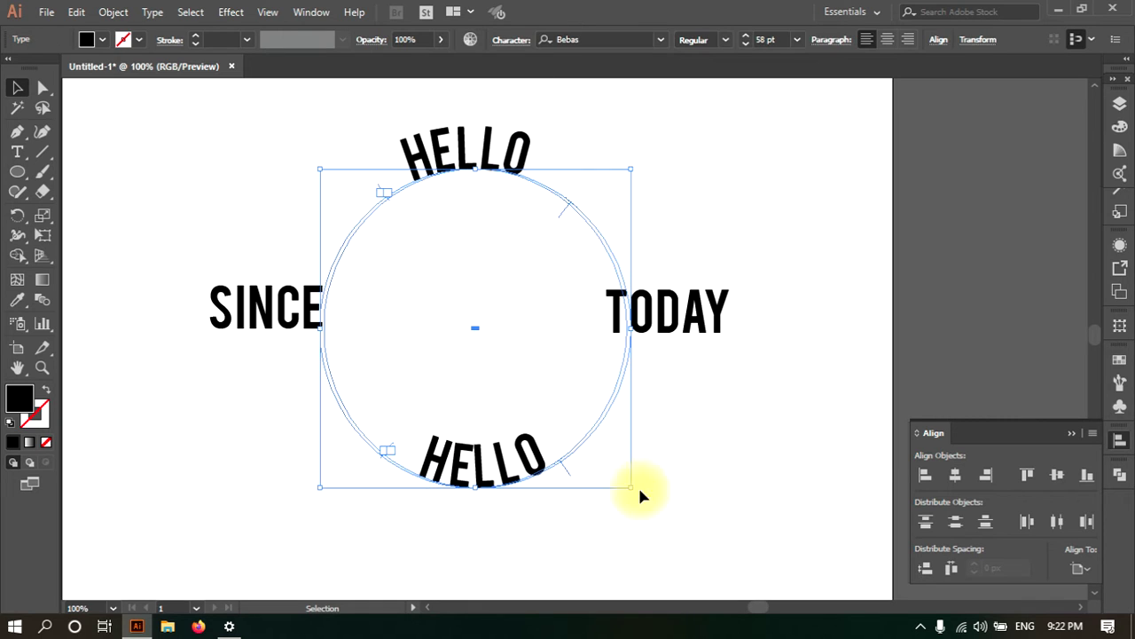
Try aligning both HELLO texts to the artboard's left edge, undo it, and set alignment relative to the selection
click(922, 477)
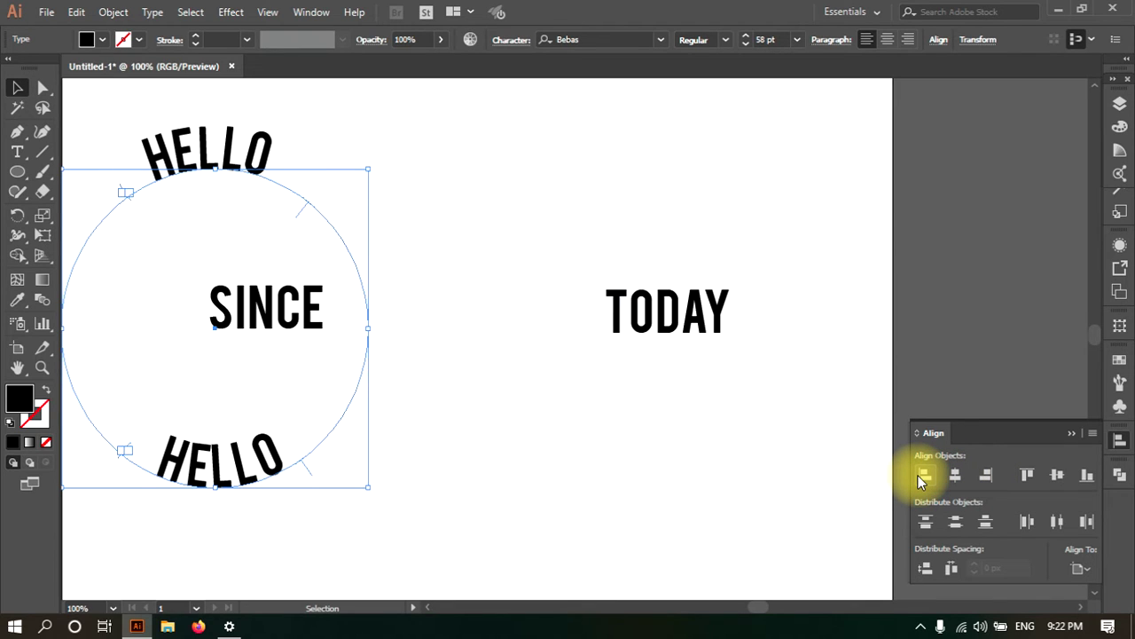
click(1091, 434)
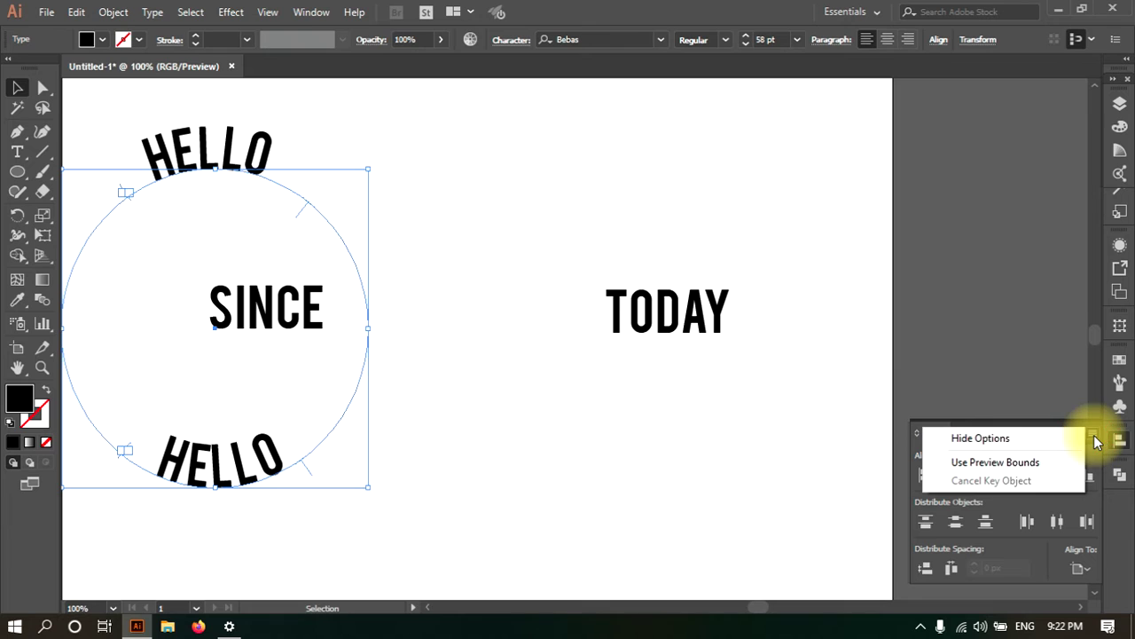
click(1083, 560)
click(1081, 569)
click(1067, 516)
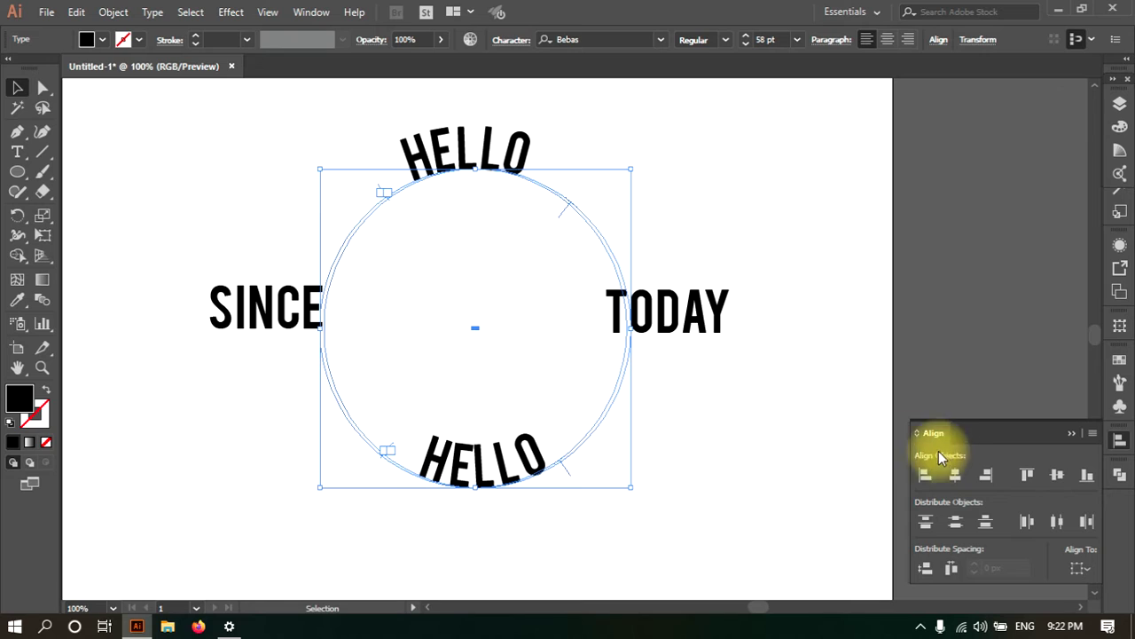
Align the two HELLO path texts with each other by their left edges and horizontal centres
click(925, 474)
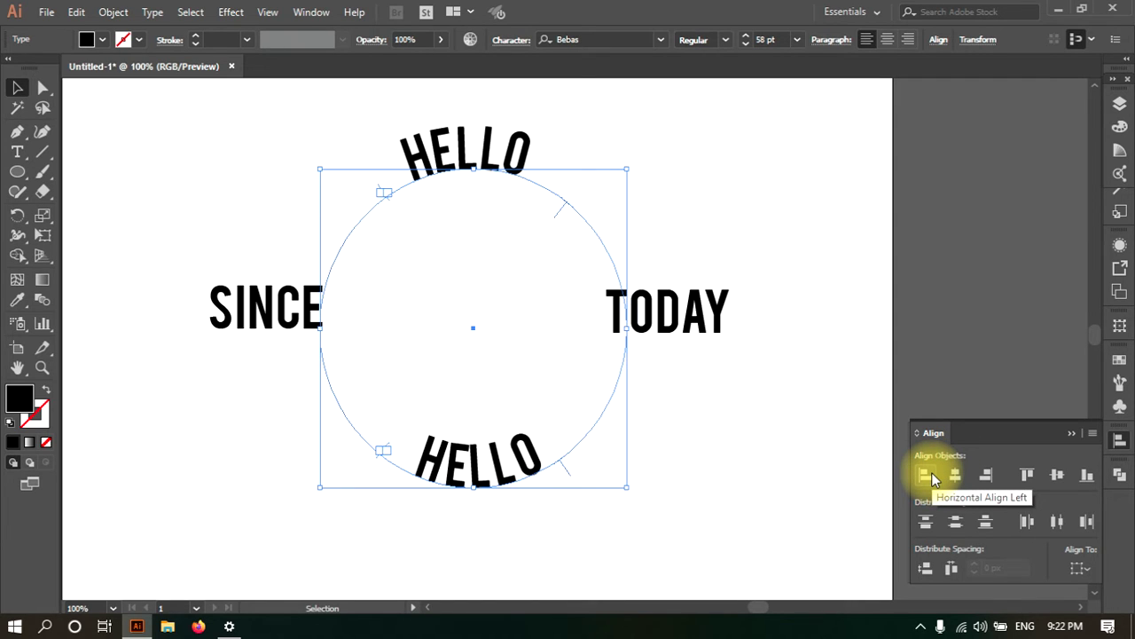
click(953, 476)
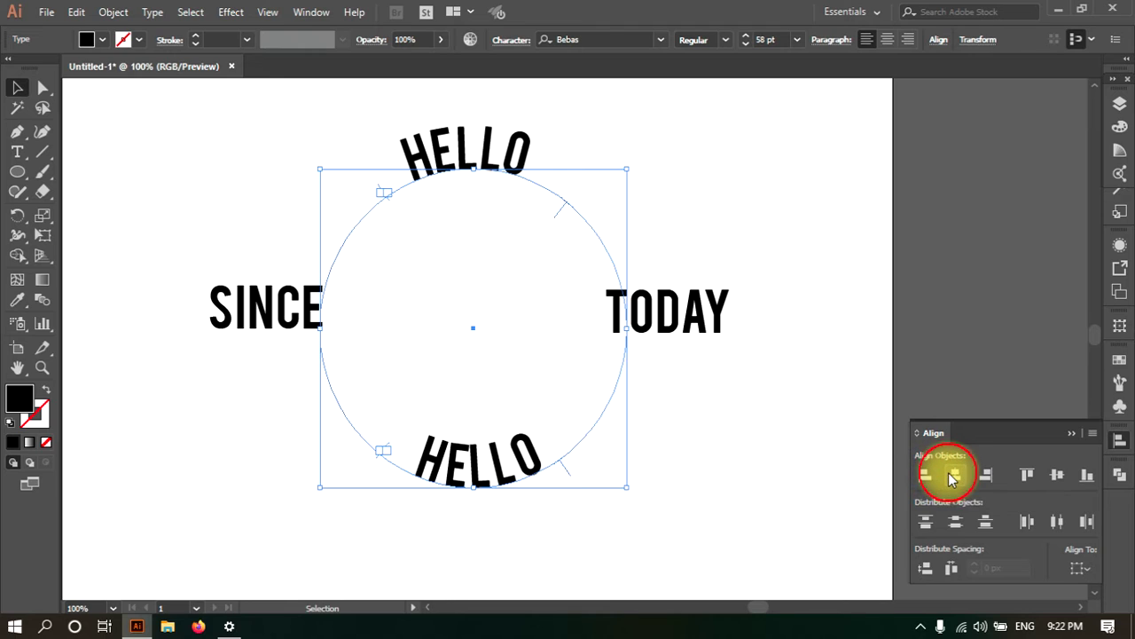
click(953, 476)
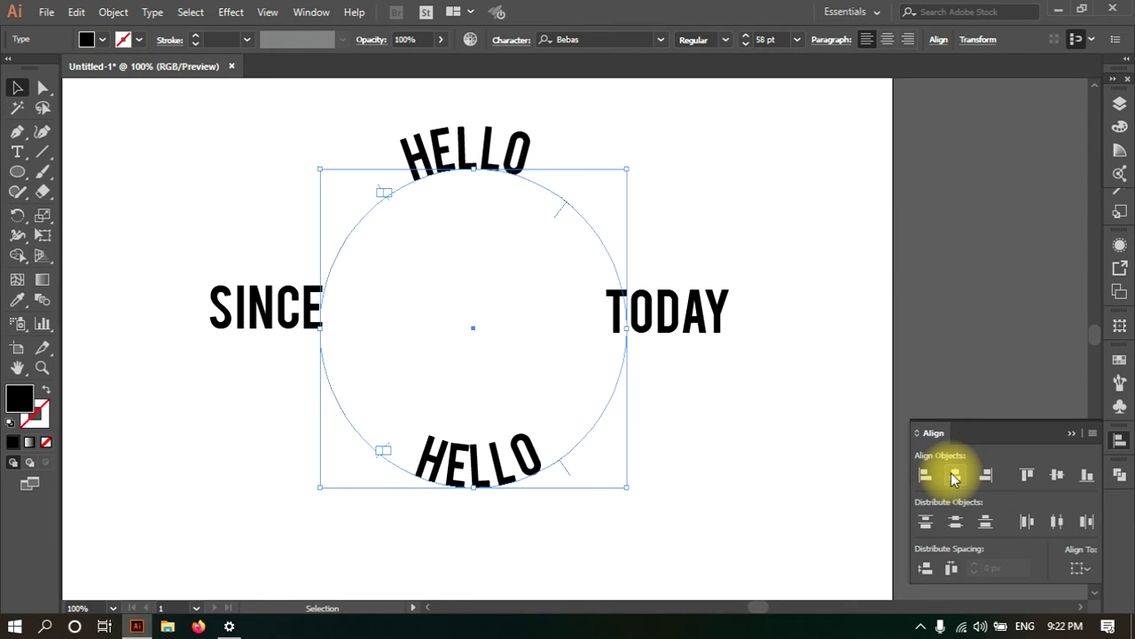
Move both HELLO texts slightly up and to the right, align their right edges, and deselect them
drag(474, 464, 512, 456)
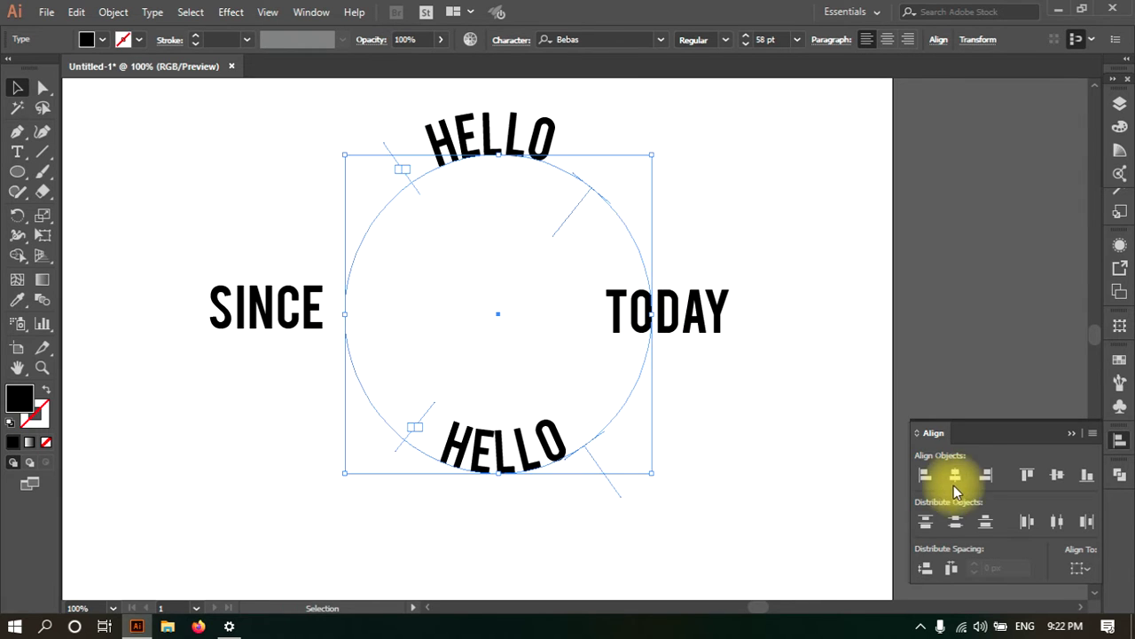
click(982, 476)
click(798, 427)
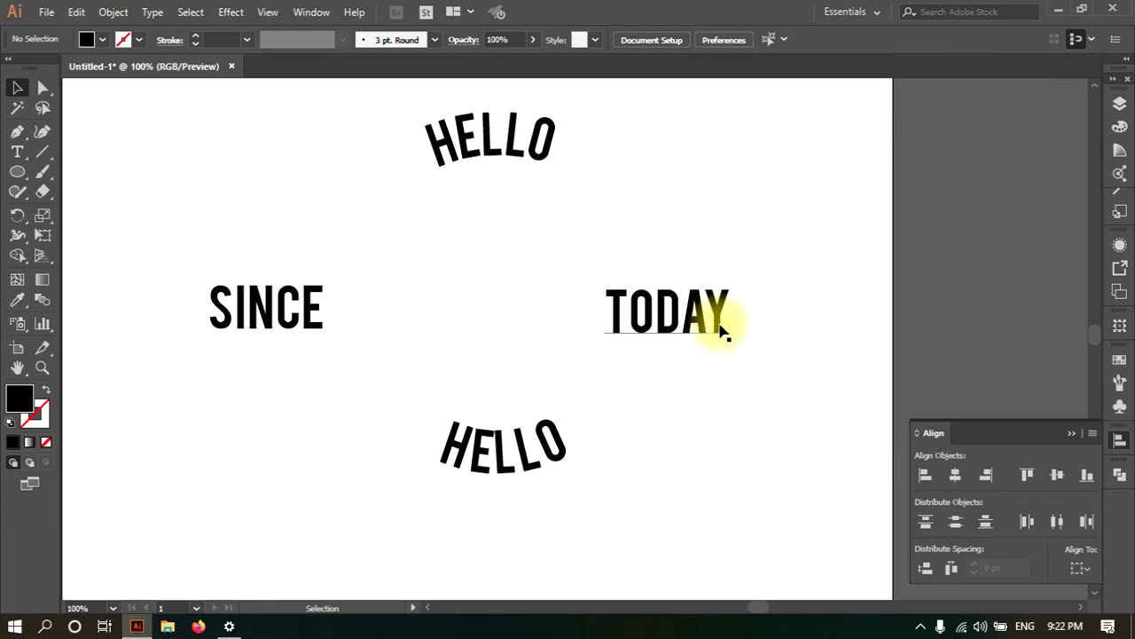
Align SINCE and TODAY with each other by their vertical centres
click(697, 320)
shift+click(259, 318)
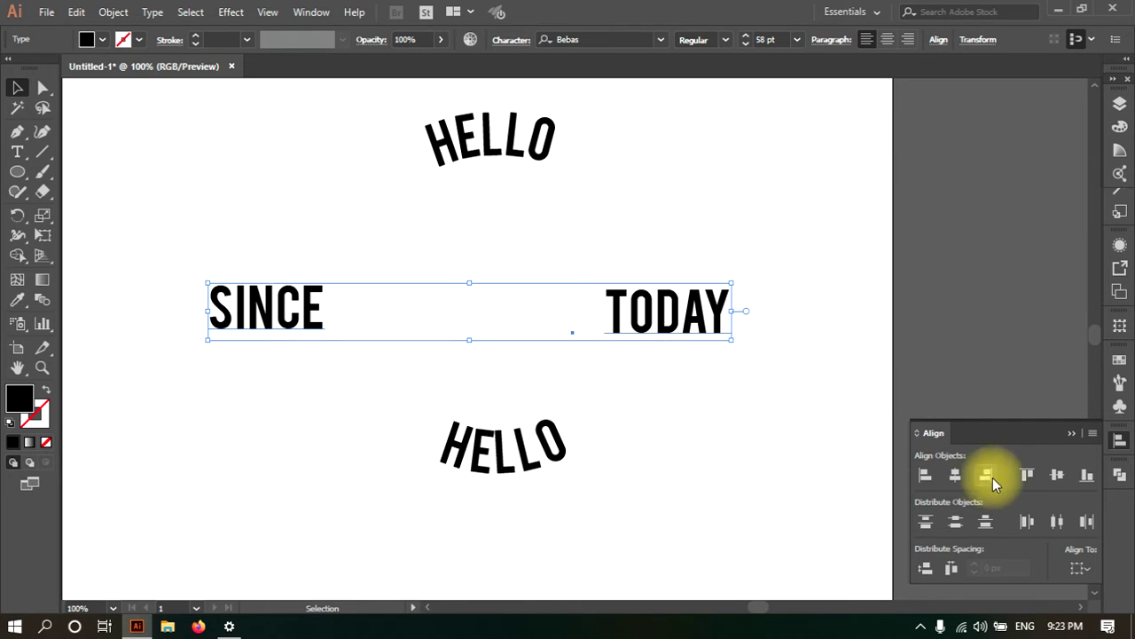
click(1055, 477)
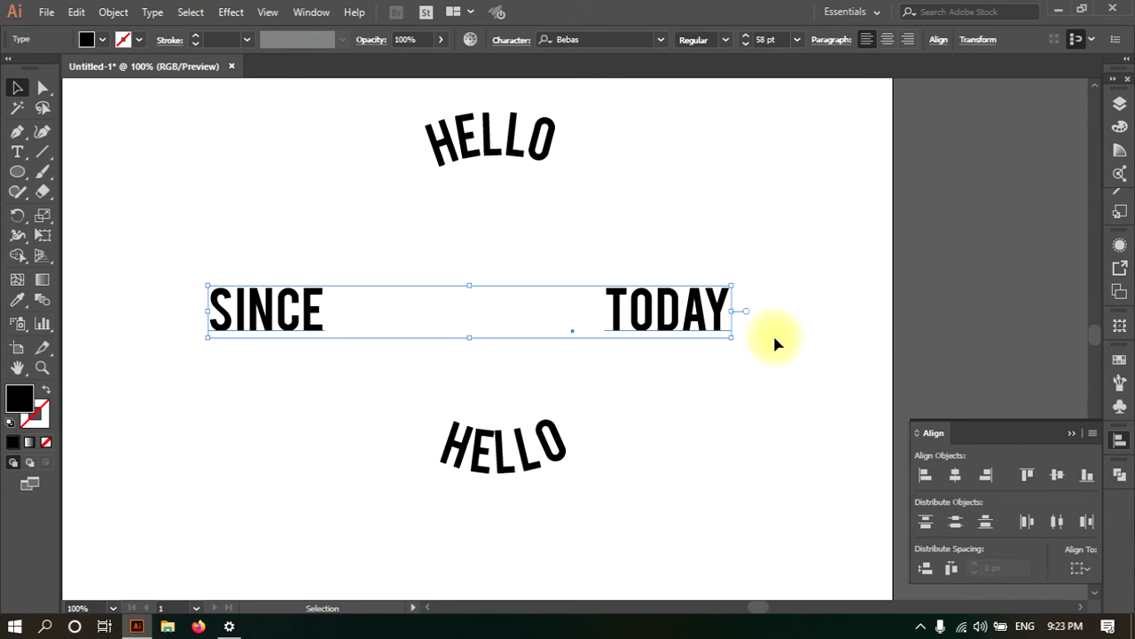
Delete both HELLO path texts together with SINCE and TODAY from the artboard
drag(243, 128, 775, 513)
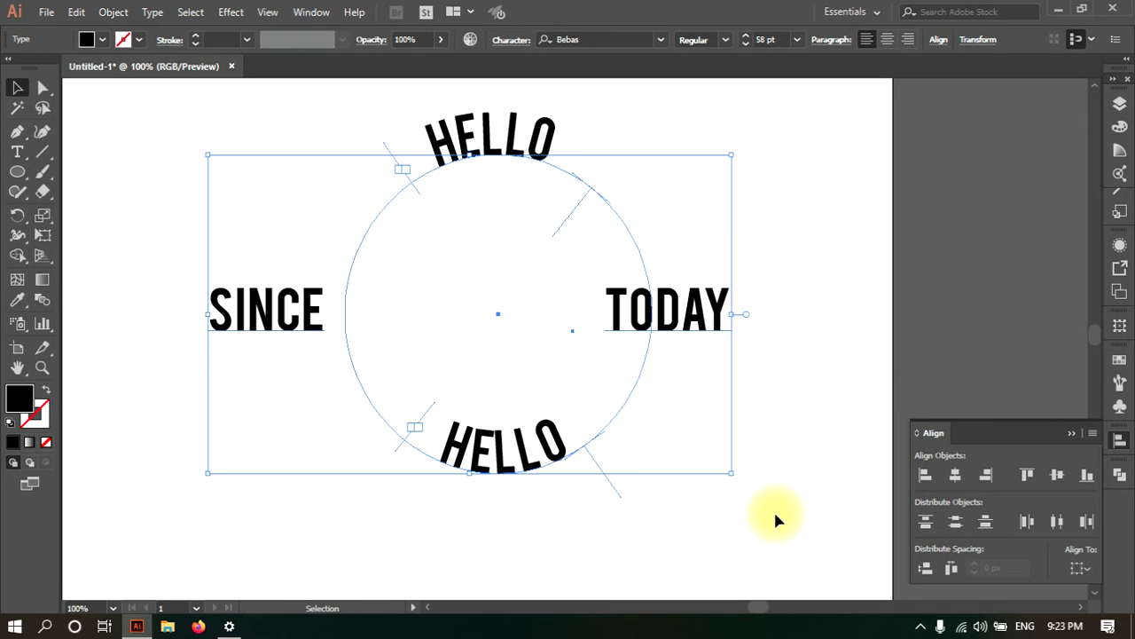
key(Delete)
click(17, 152)
drag(152, 152, 337, 230)
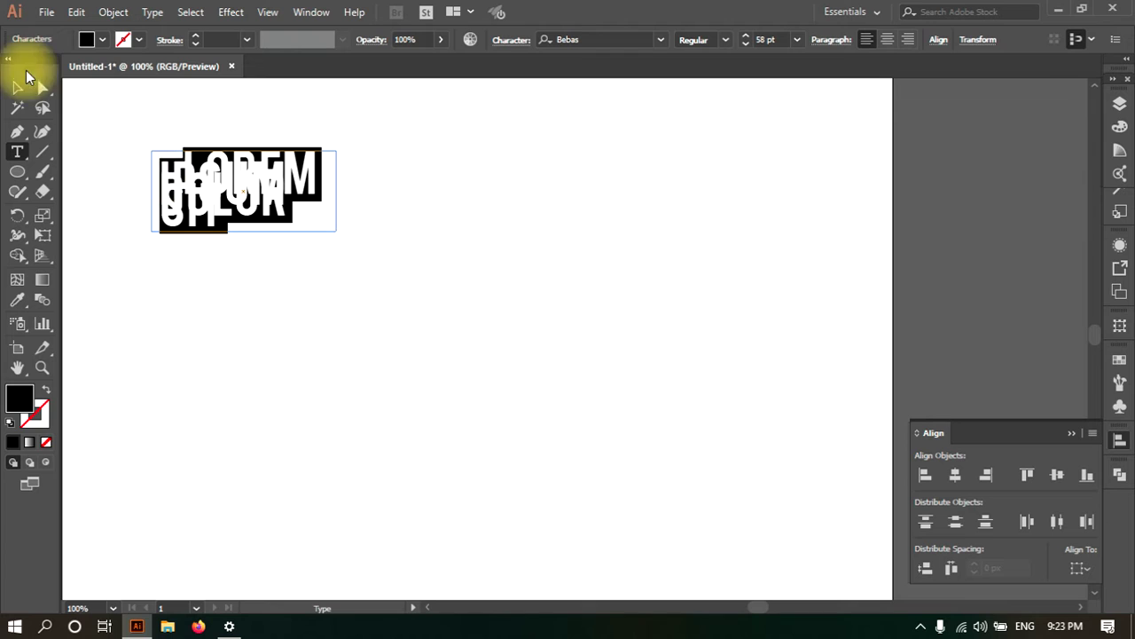
click(26, 88)
key(Delete)
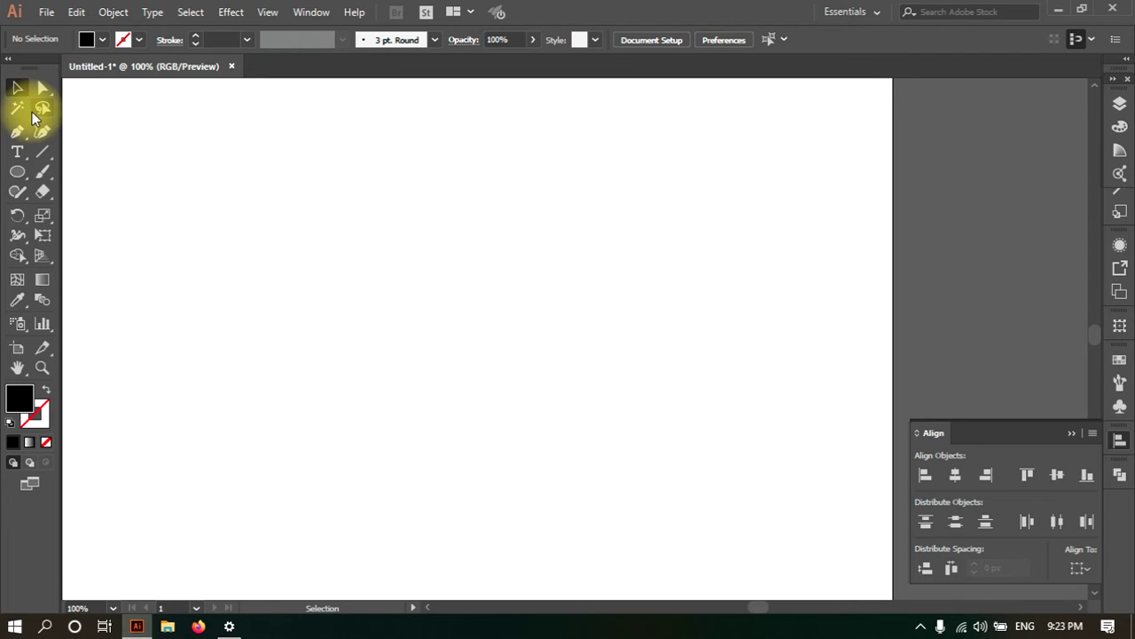
Add the point text "2323232" near the upper-left part of the artboard
click(17, 152)
click(163, 143)
text(2323232)
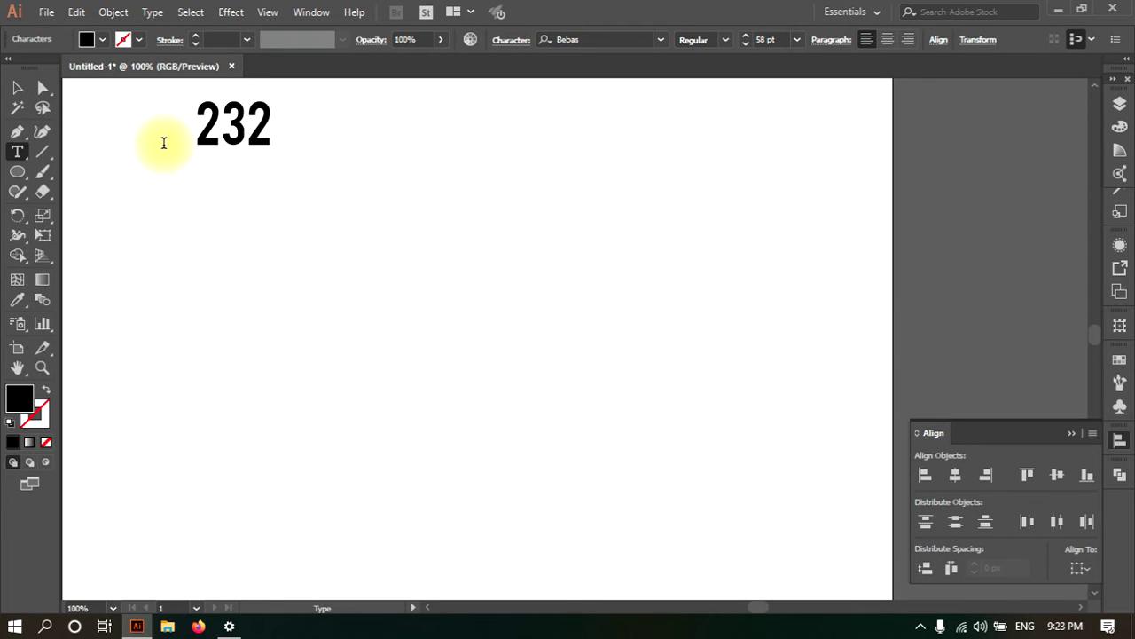
click(17, 87)
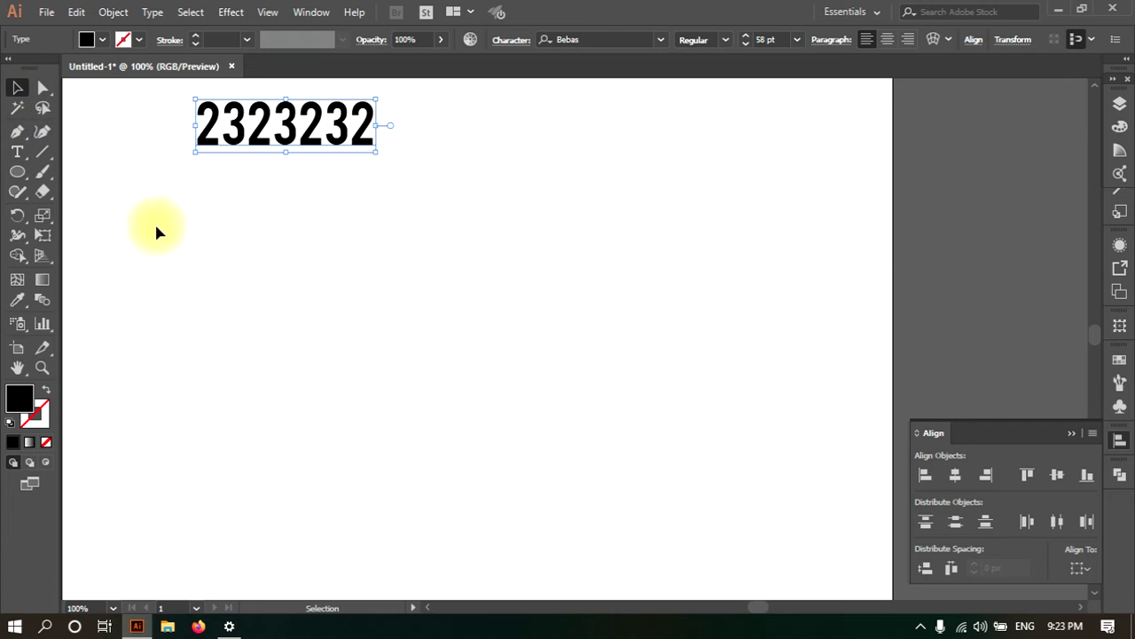
Add a second point text "DGFGFGF" below the number text and deselect it
click(17, 152)
click(177, 268)
text(DGFGFGF)
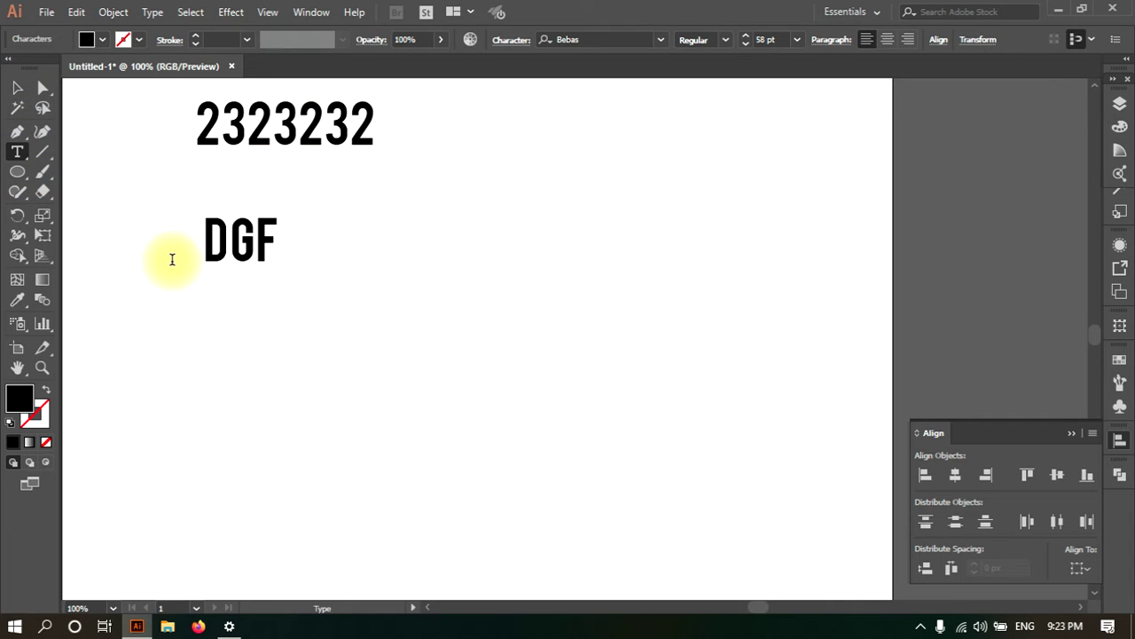
click(10, 92)
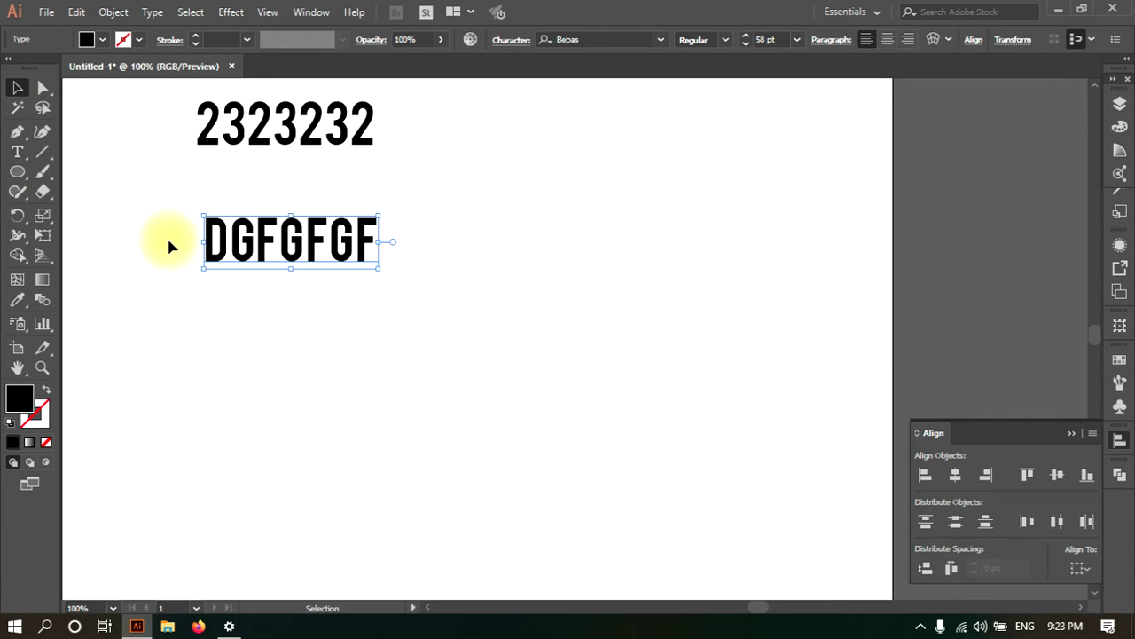
click(386, 329)
Add a third point text "RTJYJKYJUJ" lower on the artboard, to the right of the other two
click(17, 152)
click(486, 348)
text(R)
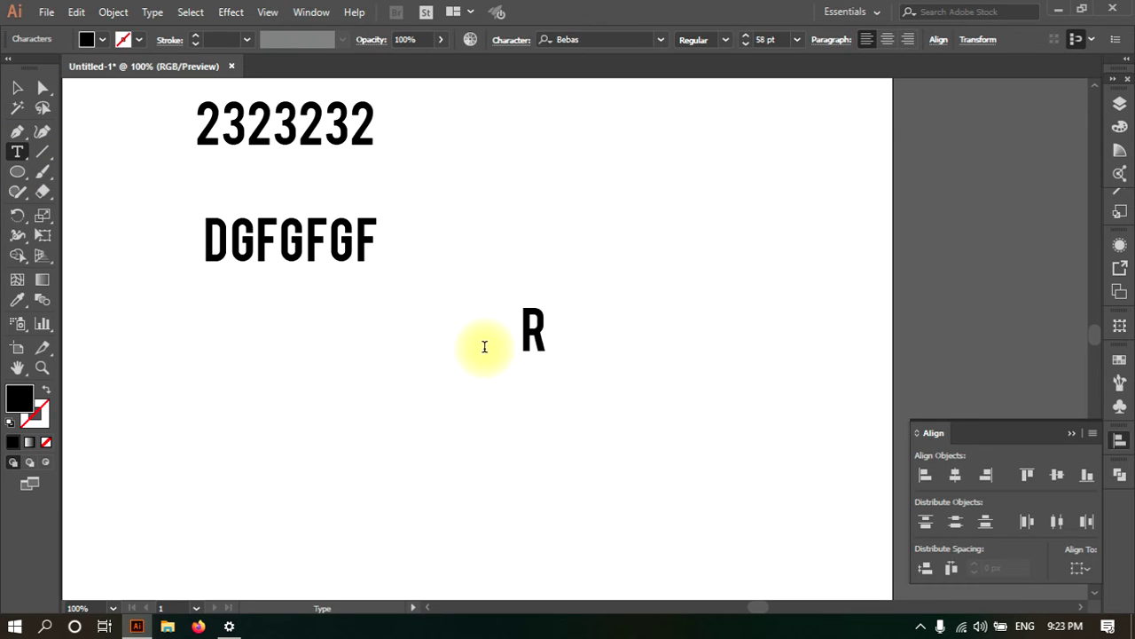
text(TJYJKYJUJ)
click(15, 87)
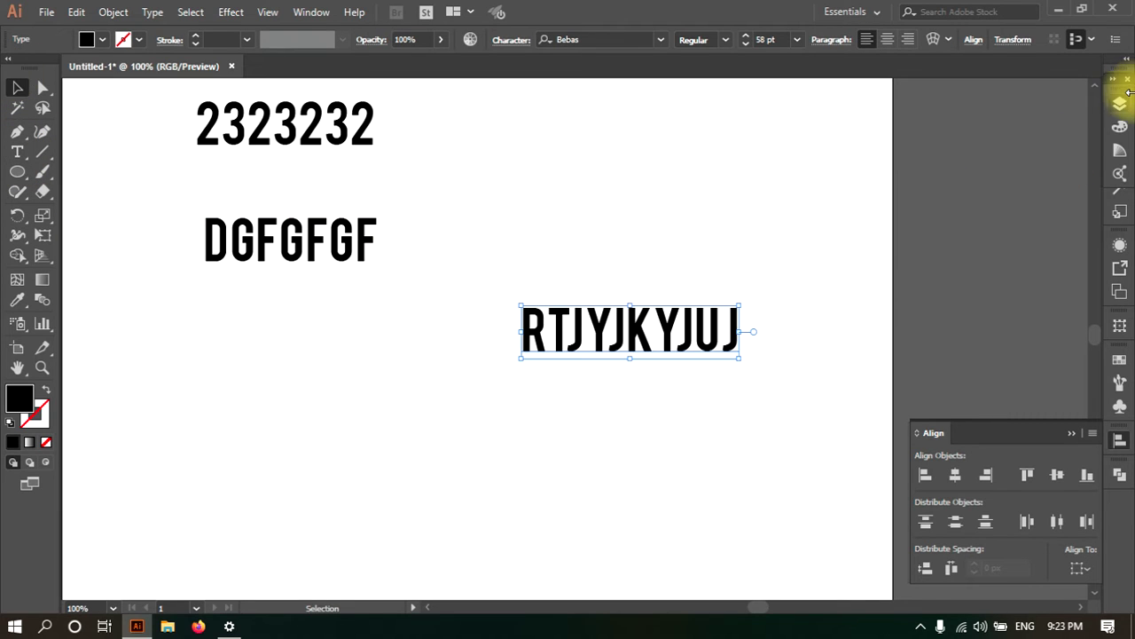
Fill the RTJYJKYJUJ text with red (d30023) picked from the colour spectrum
click(1120, 124)
click(946, 234)
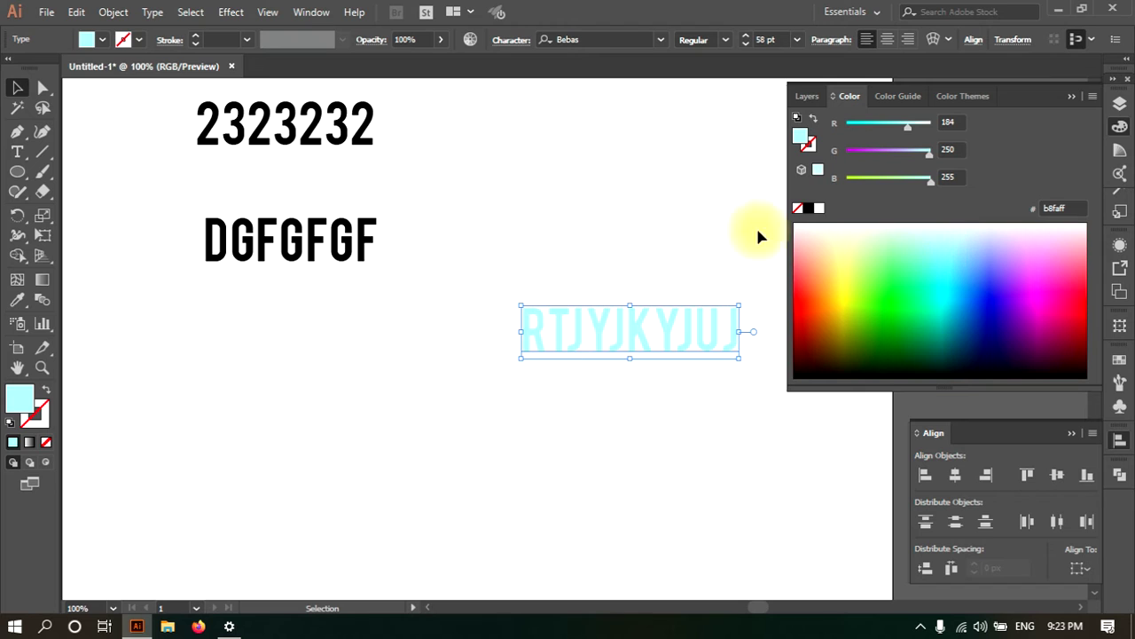
click(1085, 292)
click(1091, 301)
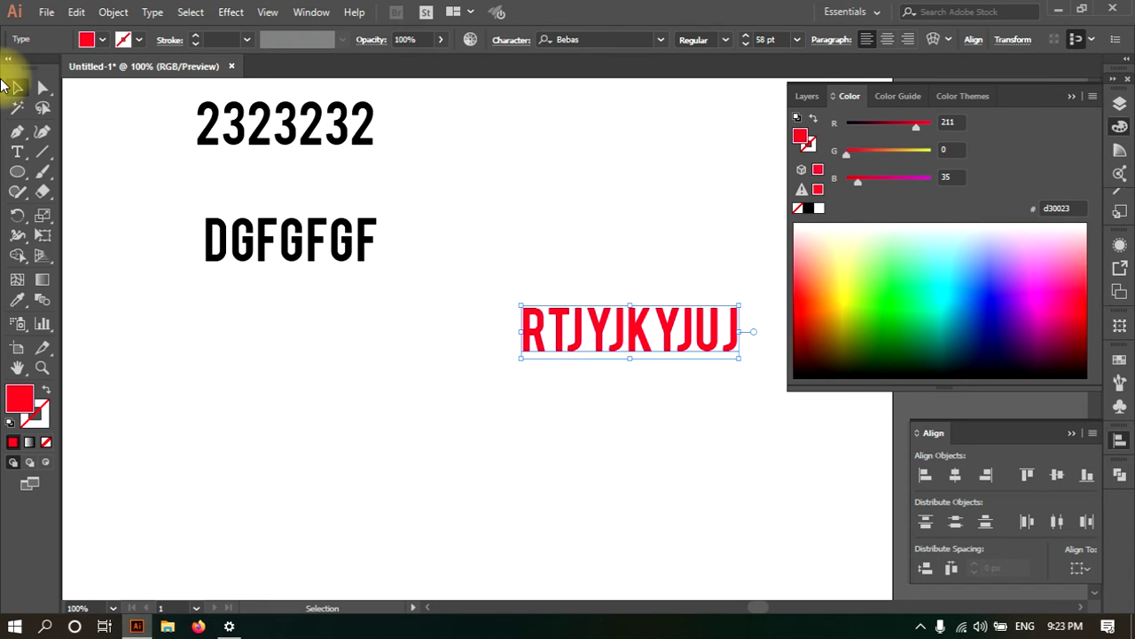
Fill the DGFGFGF text with blue (009adb) from the colour spectrum and deselect it
click(350, 235)
click(845, 289)
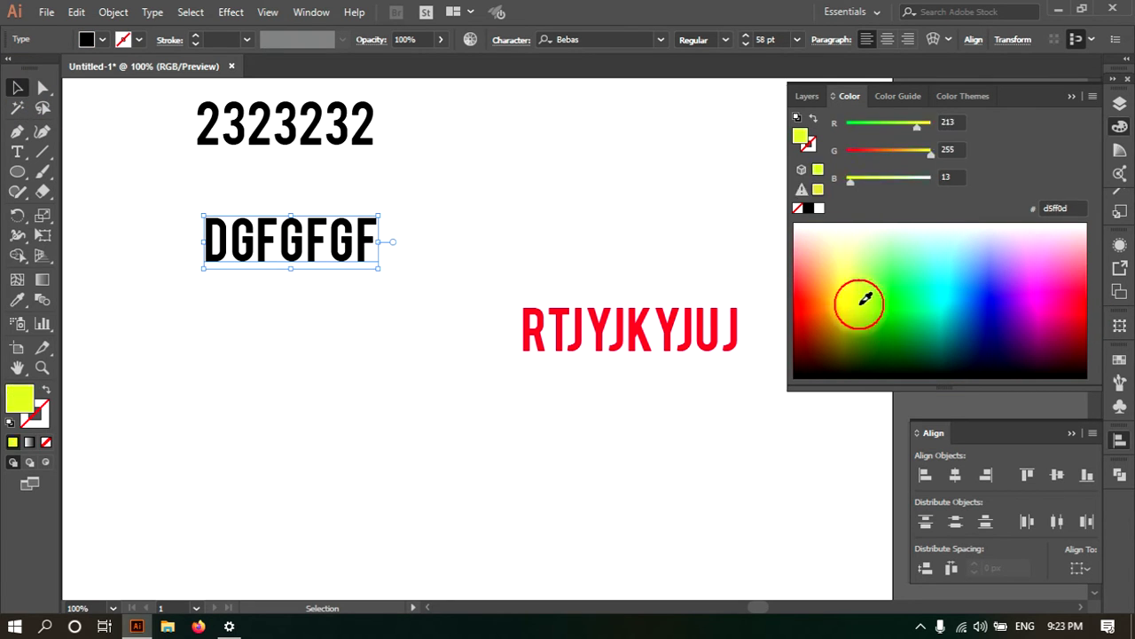
click(959, 302)
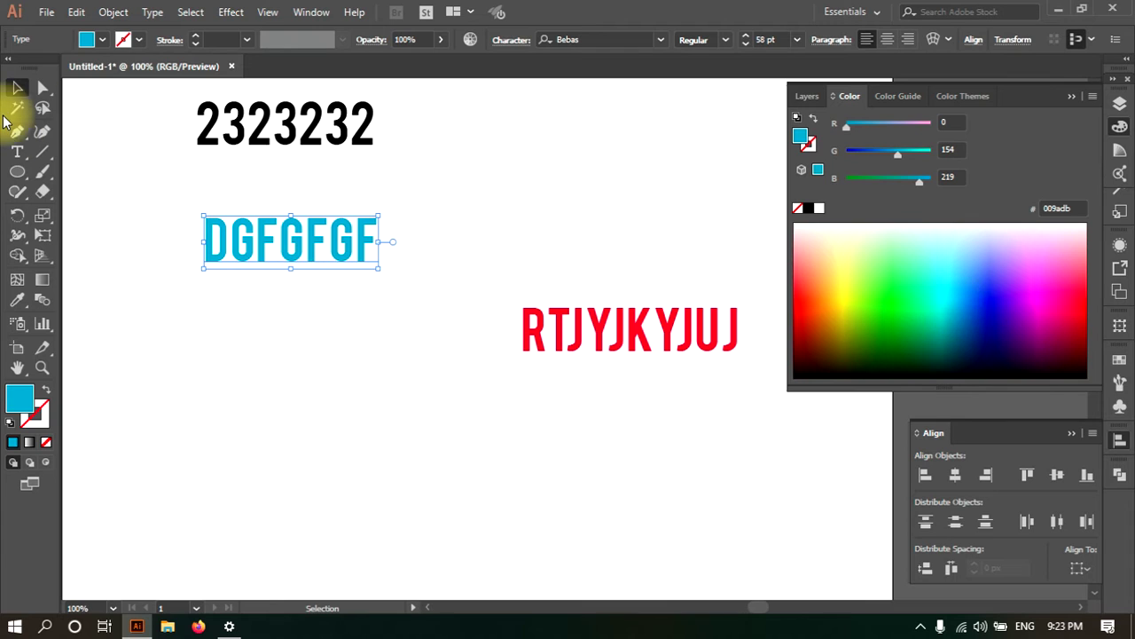
click(222, 321)
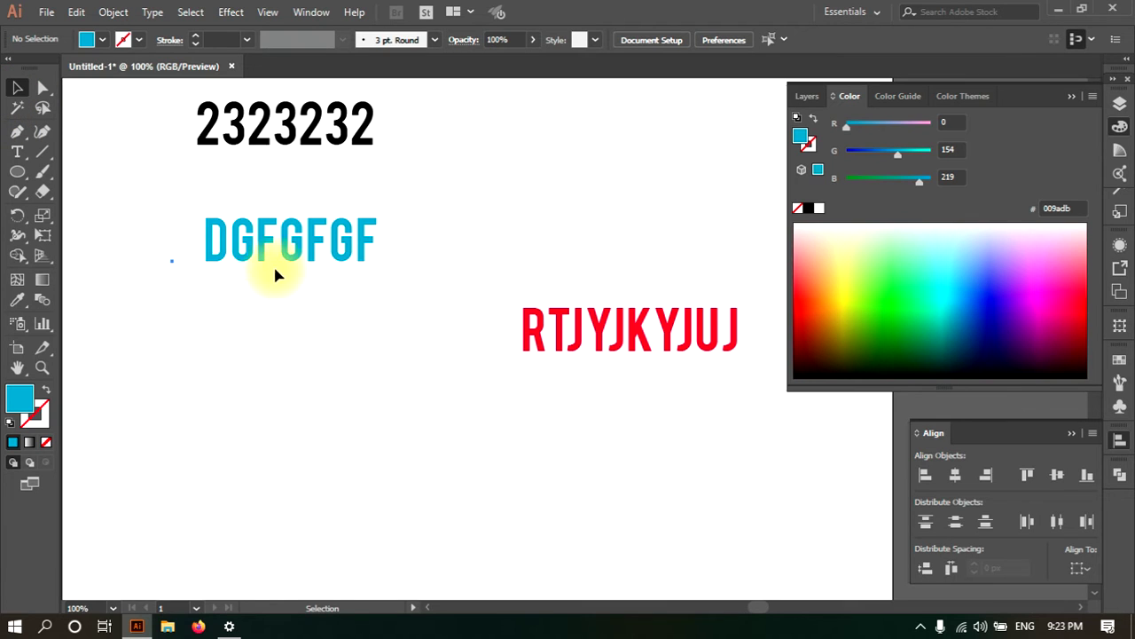
Move the red text below the blue one and align all three texts by left edges, finishing with horizontal centres
drag(451, 107, 391, 395)
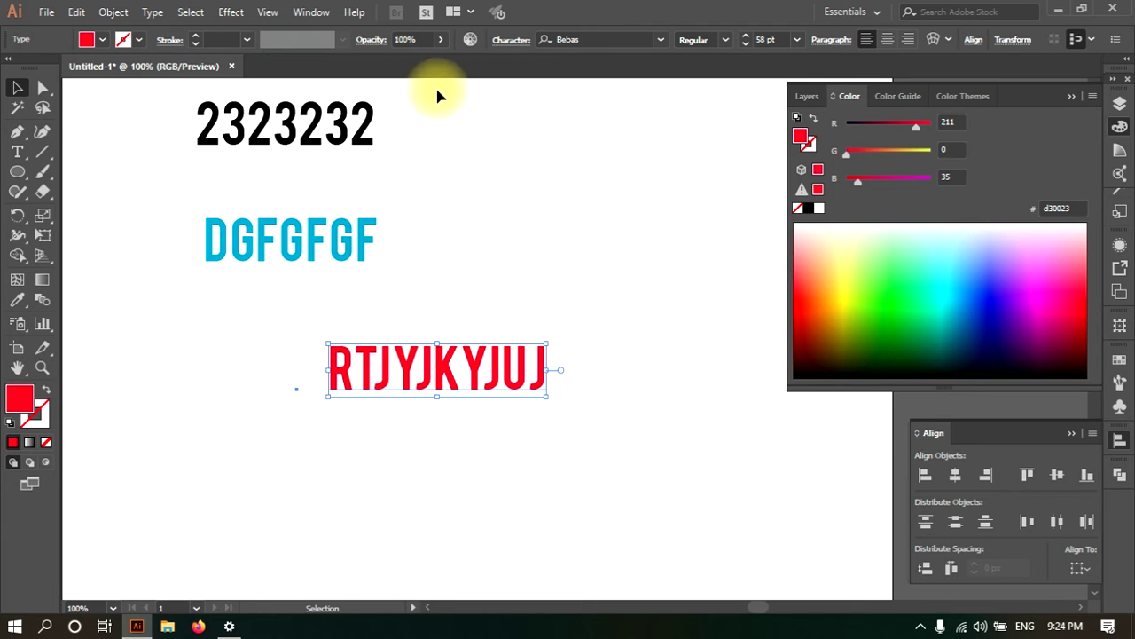
drag(449, 109, 292, 417)
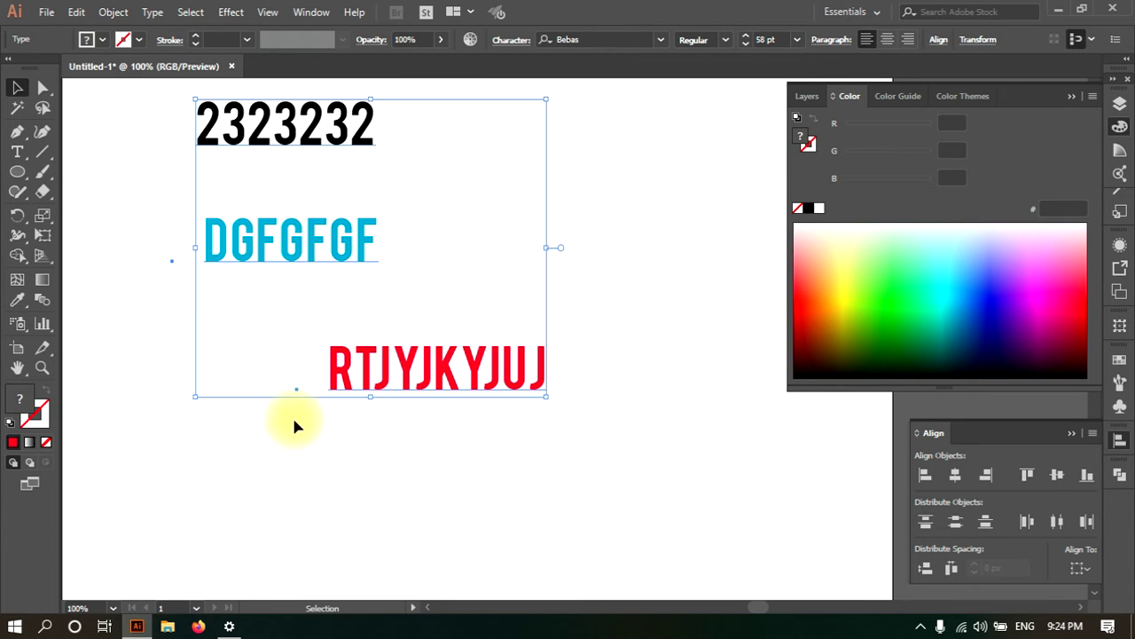
click(923, 476)
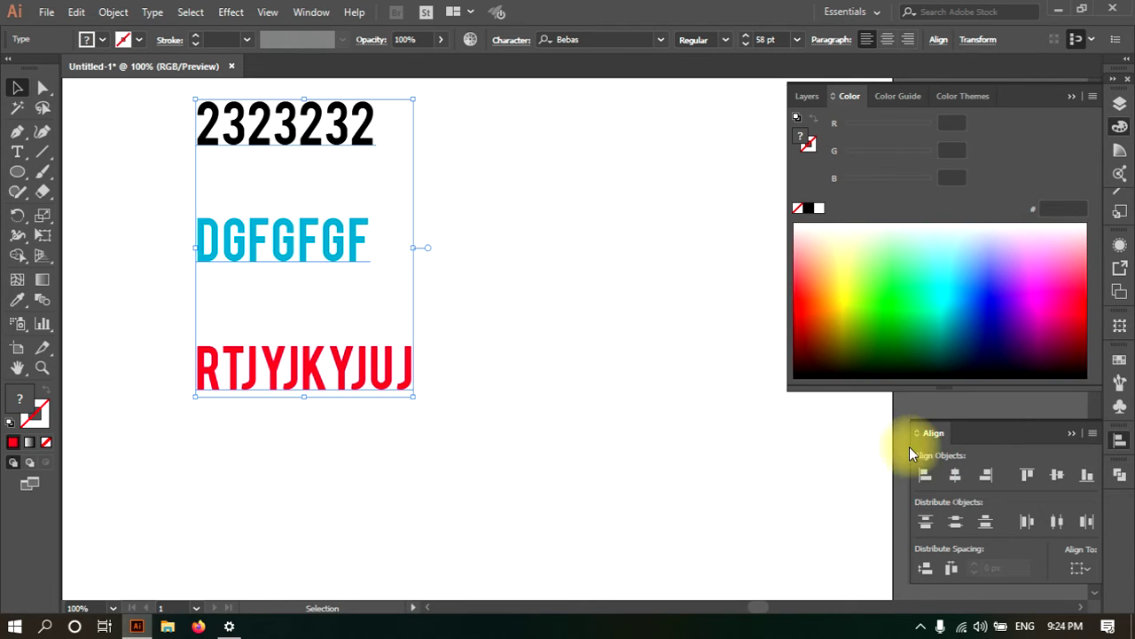
click(954, 476)
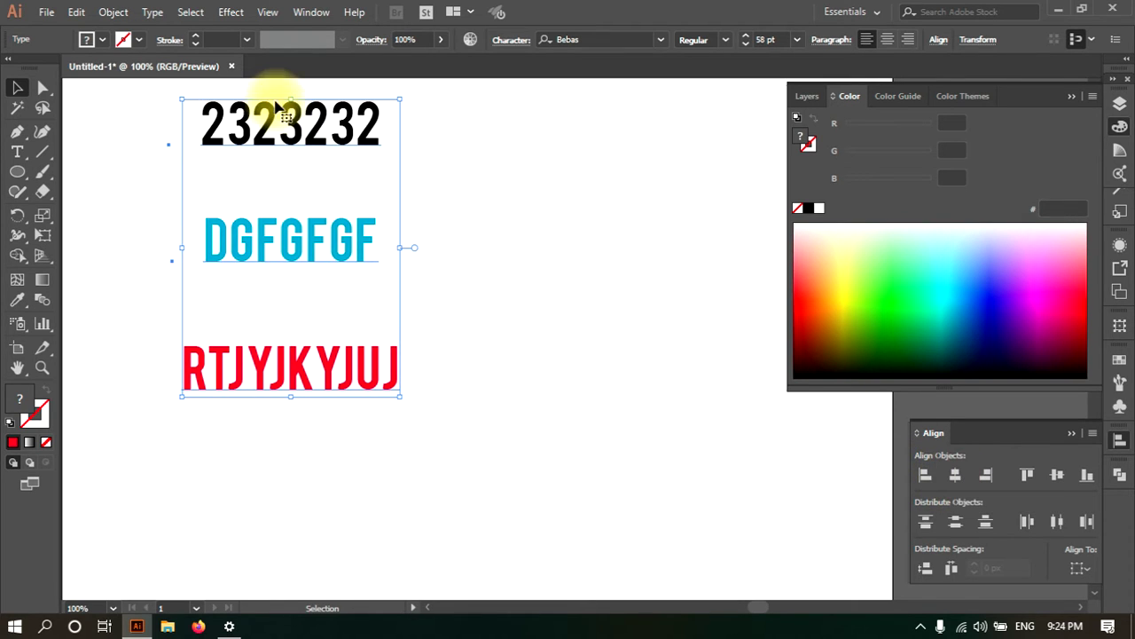
Select all three text objects and align them to their right edges
click(404, 469)
drag(322, 495, 337, 141)
click(992, 478)
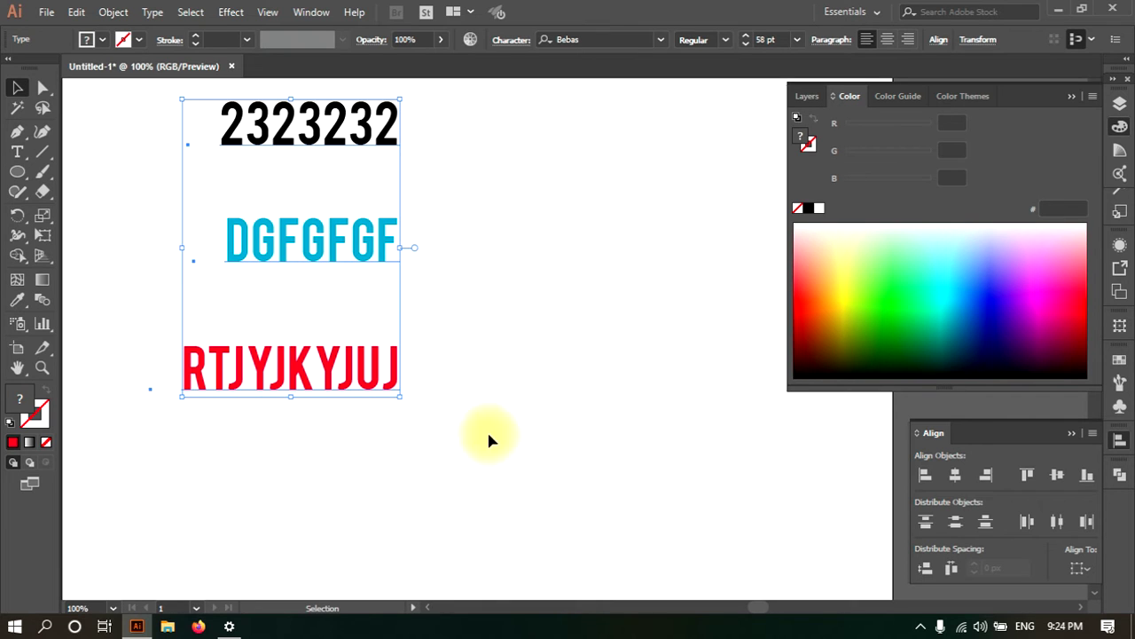
Move the red text to the right, then align it with the black number text on their horizontal centres, excluding the blue text
click(417, 375)
drag(410, 374, 591, 387)
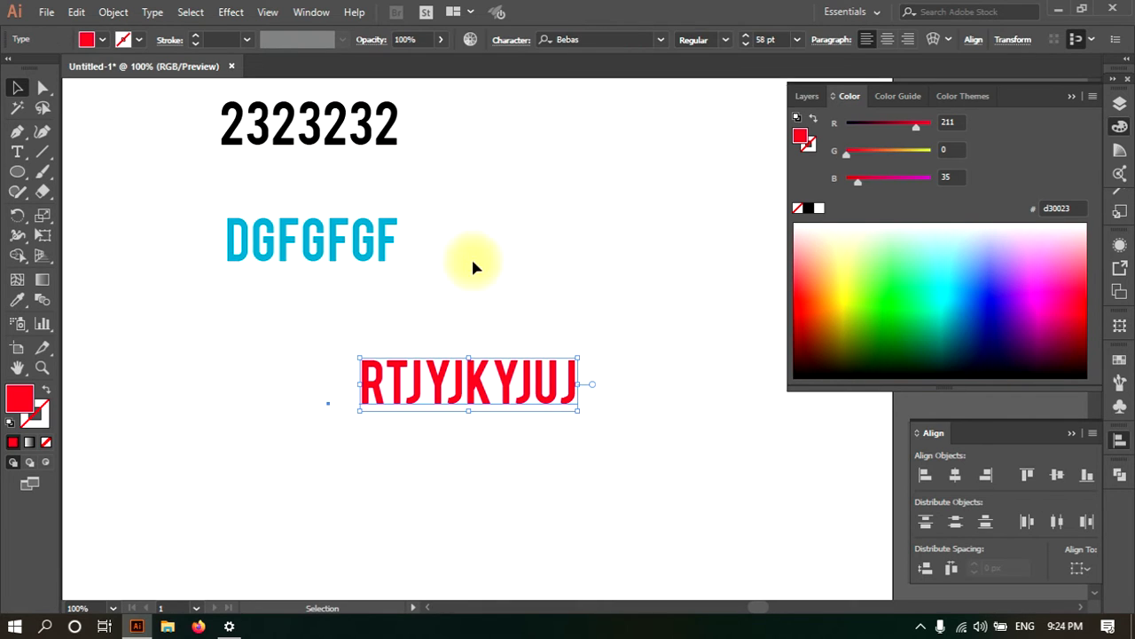
click(390, 135)
shift+click(353, 254)
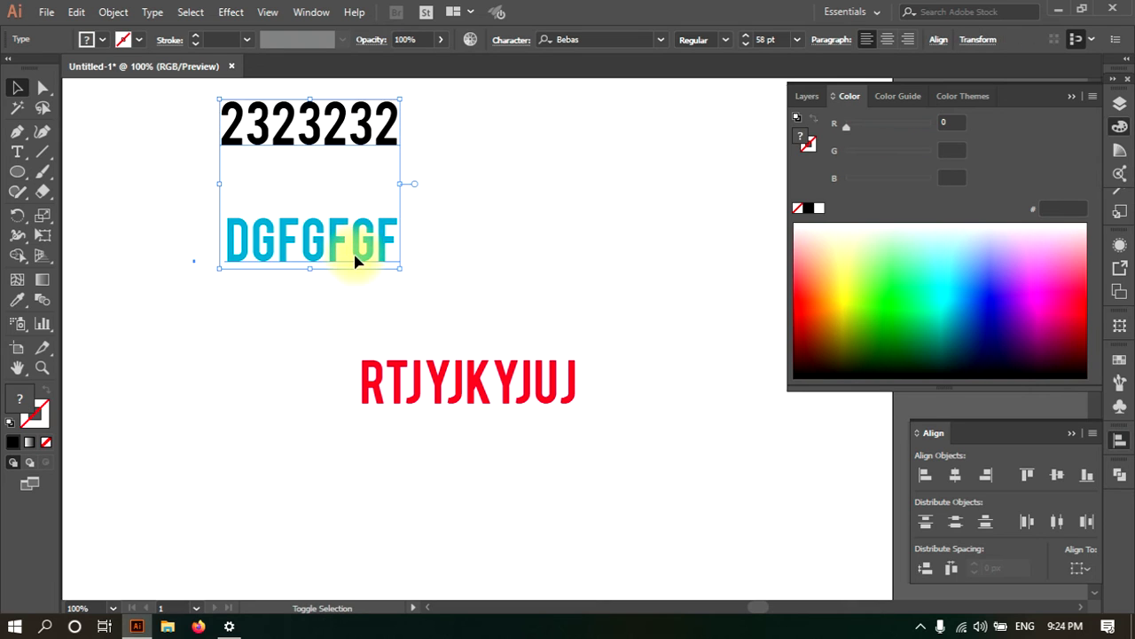
shift+click(418, 376)
shift+click(326, 230)
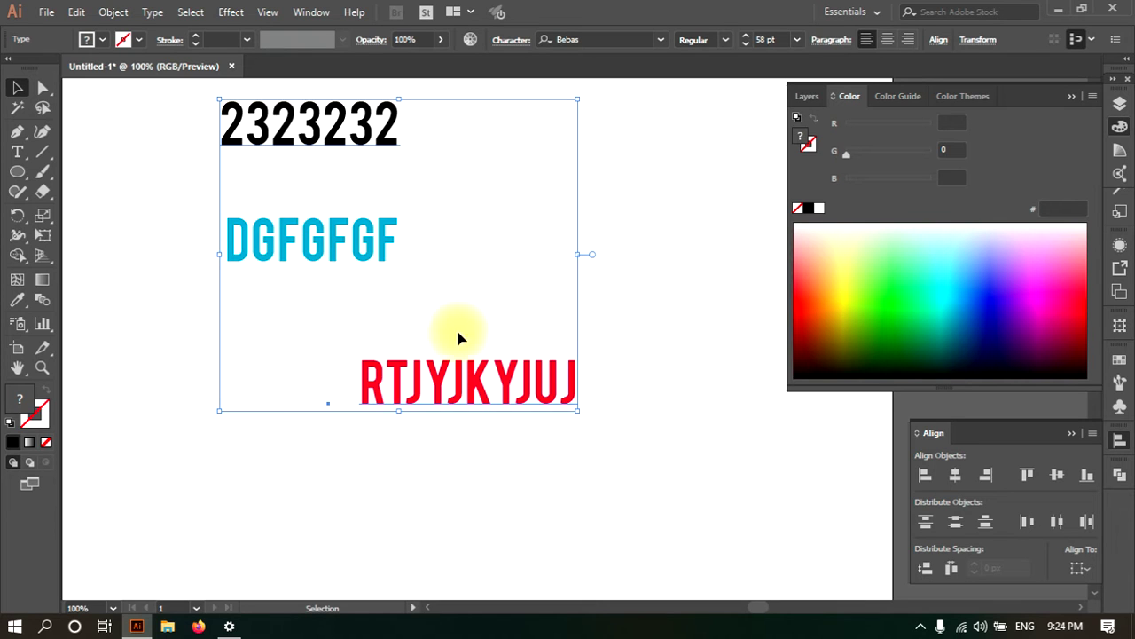
click(954, 476)
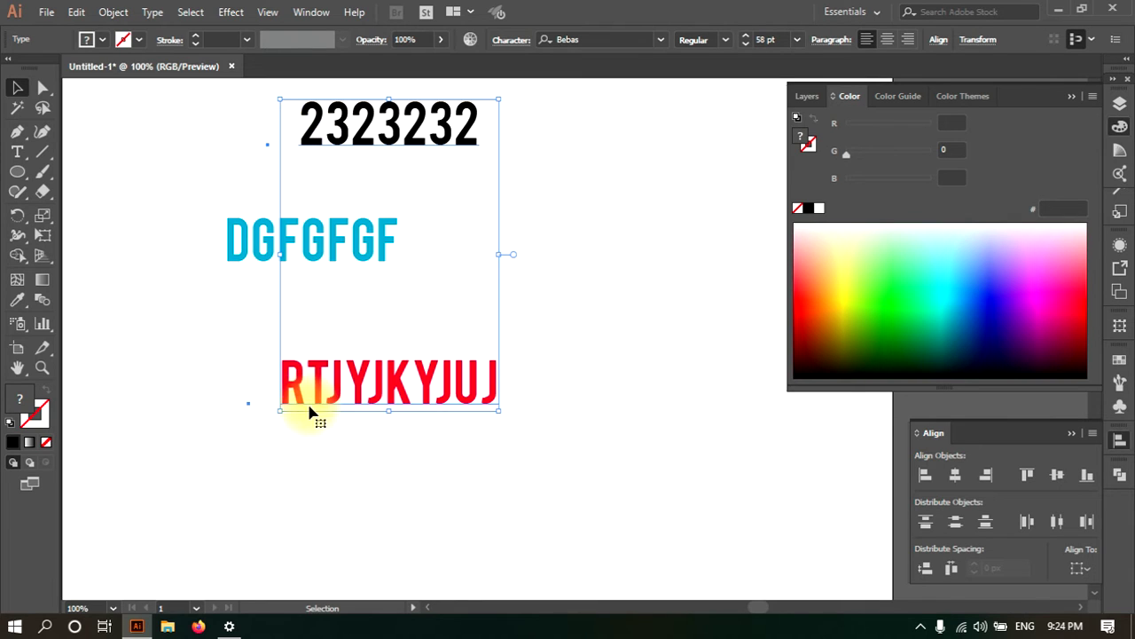
click(557, 296)
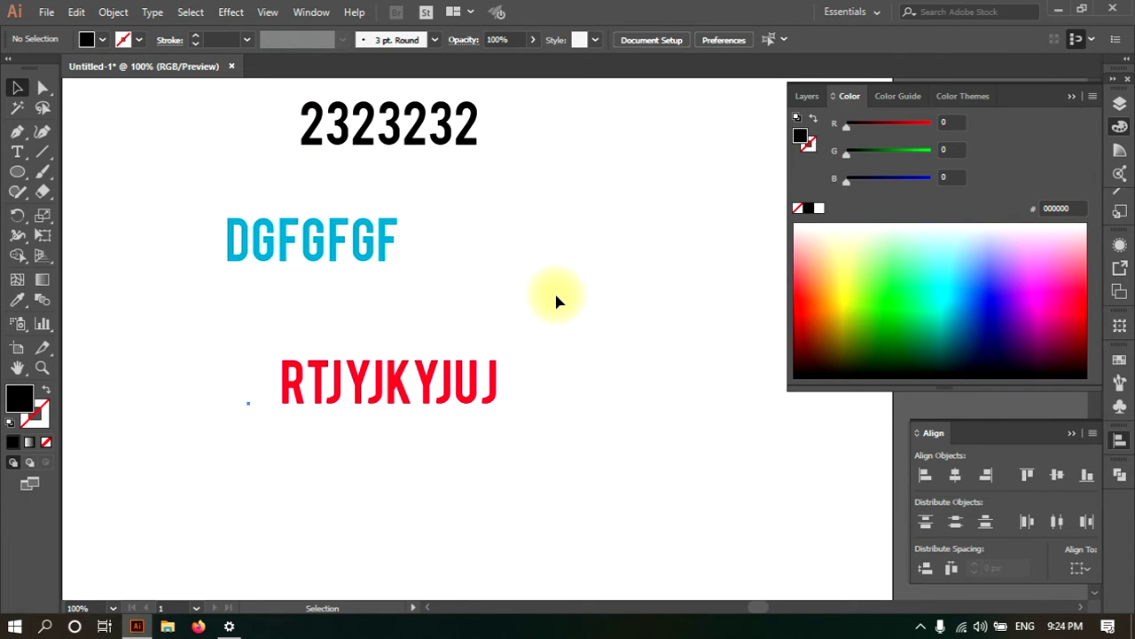
Align all three text objects to their top edges and hide the colour controls
drag(569, 113, 266, 435)
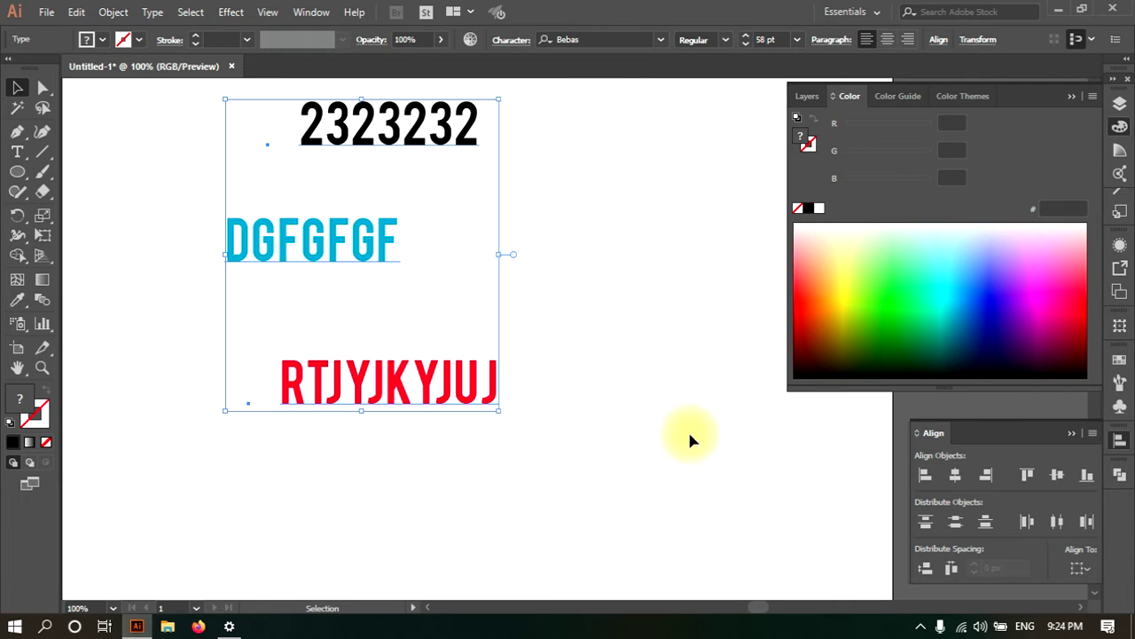
click(1025, 476)
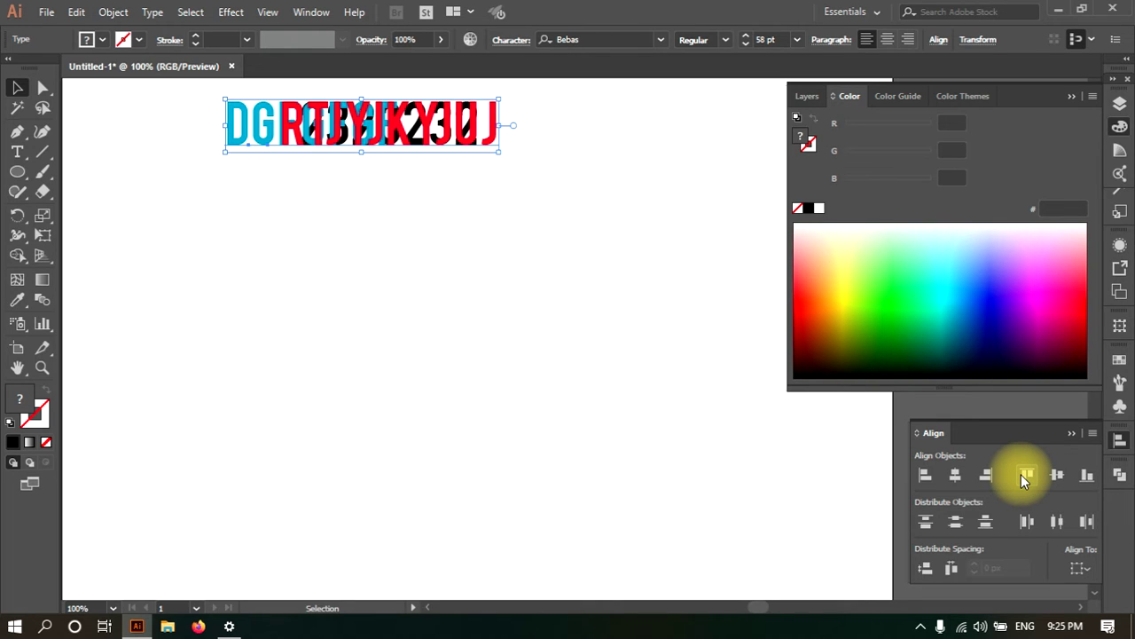
click(882, 607)
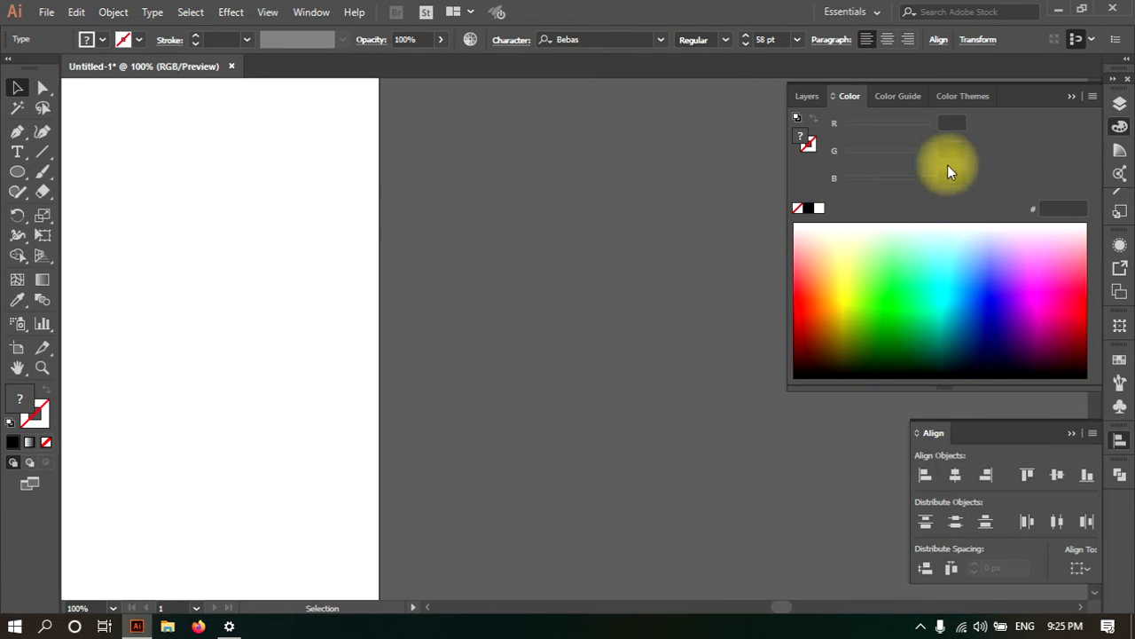
click(779, 610)
drag(779, 610, 747, 609)
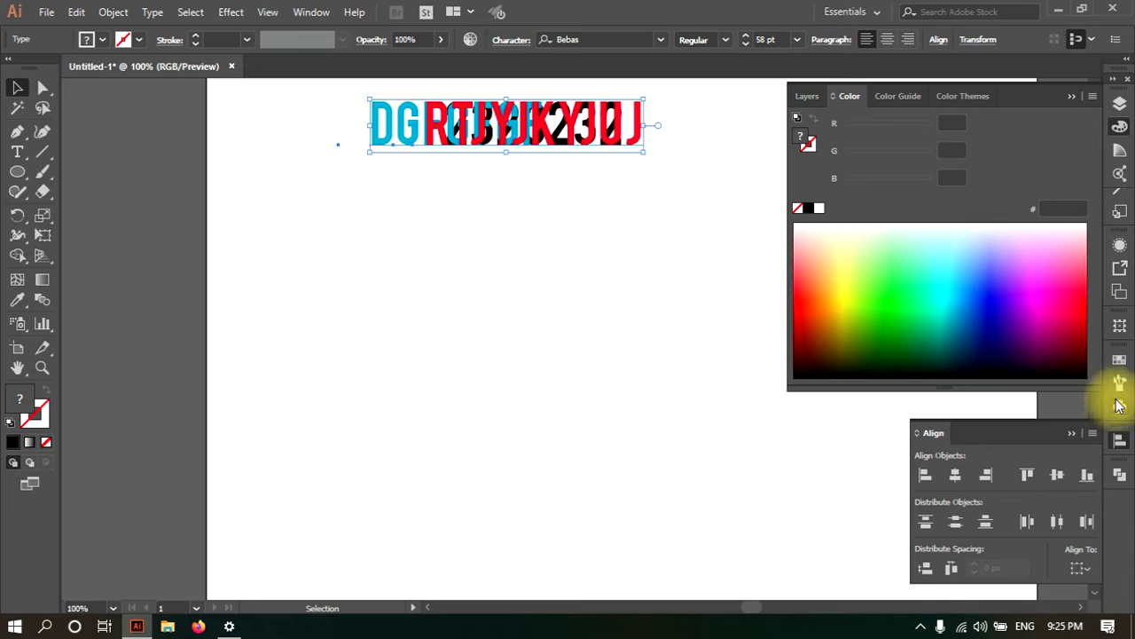
click(1117, 108)
click(1116, 110)
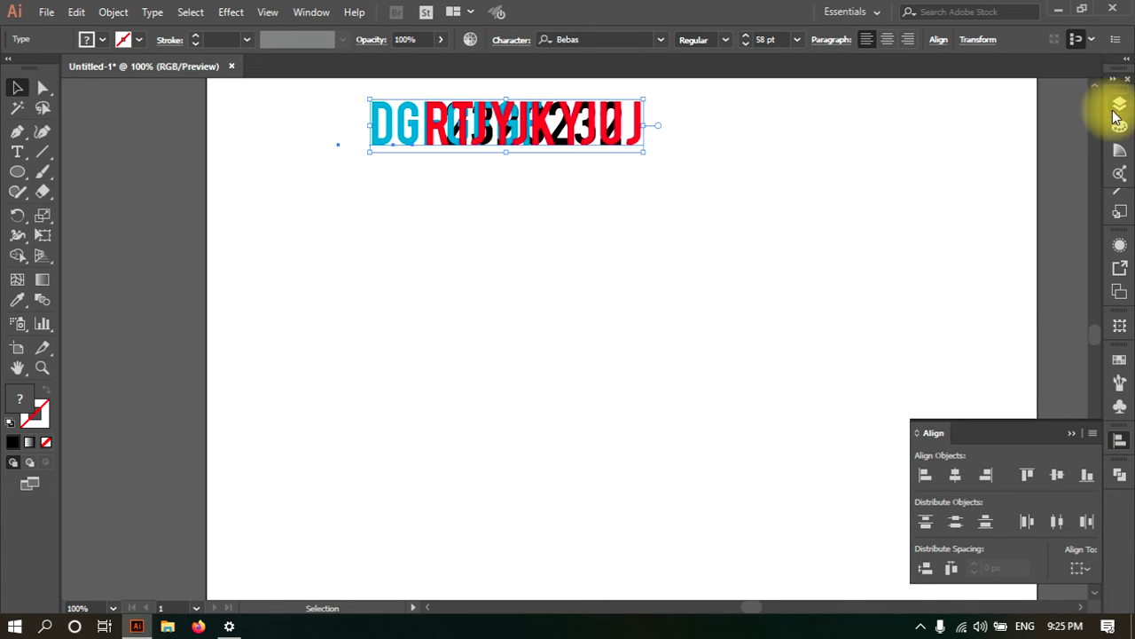
Separate the overlapping texts, placing red, blue and black from left to right at different heights
scroll(976, 124, up, 1)
drag(599, 210, 936, 230)
click(799, 283)
drag(823, 247, 412, 301)
drag(910, 220, 993, 299)
drag(824, 222, 764, 231)
Select all three texts and align them by their top edges, then by their left edges
drag(447, 155, 998, 326)
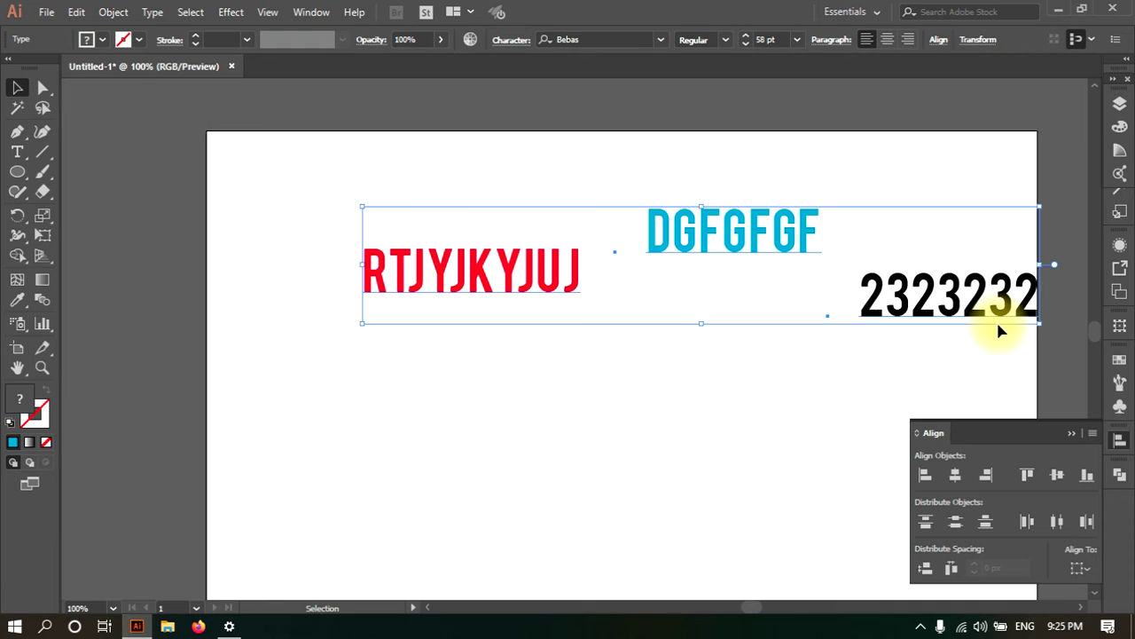
click(1034, 469)
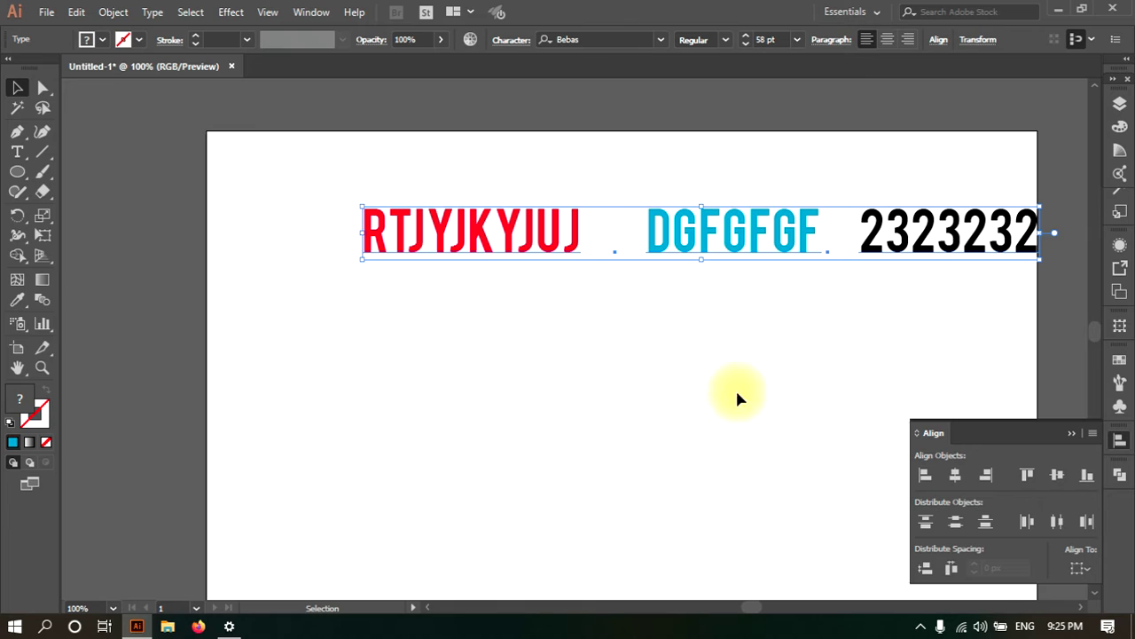
drag(513, 140, 991, 329)
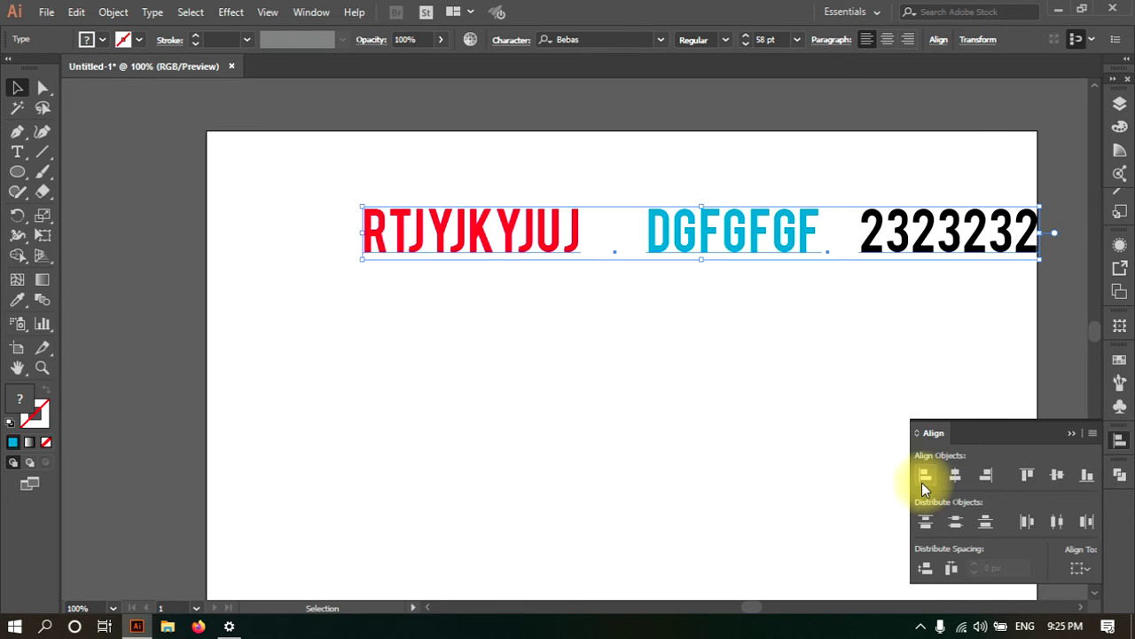
click(924, 478)
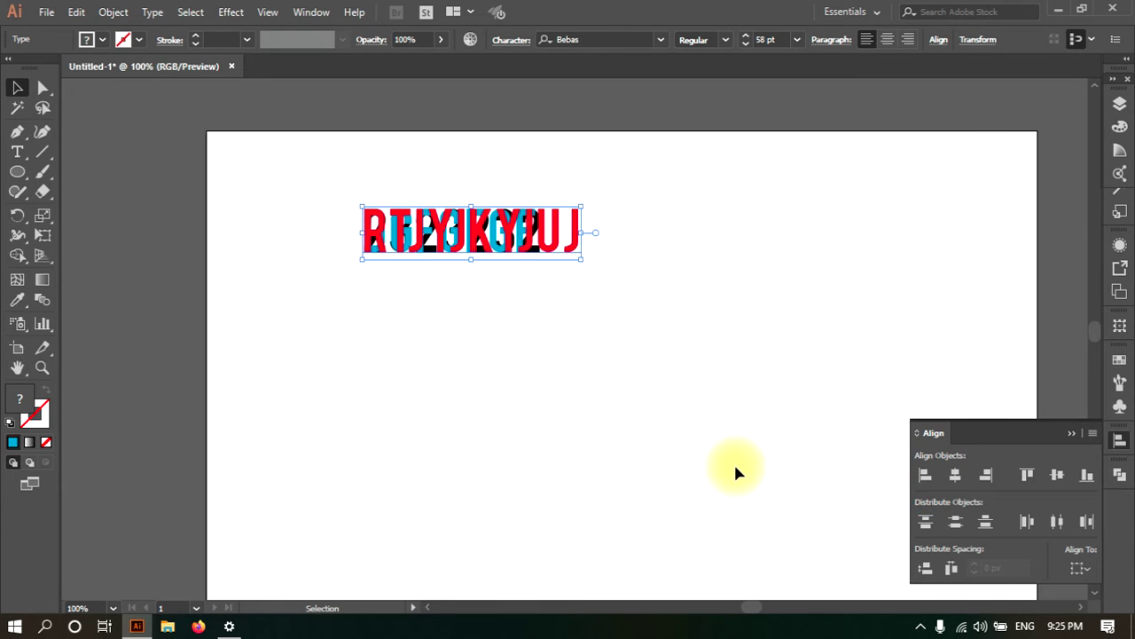
Move the blue and red texts away from the black number text, then align all three on their vertical centres
click(562, 301)
drag(527, 253, 847, 262)
drag(869, 195, 302, 459)
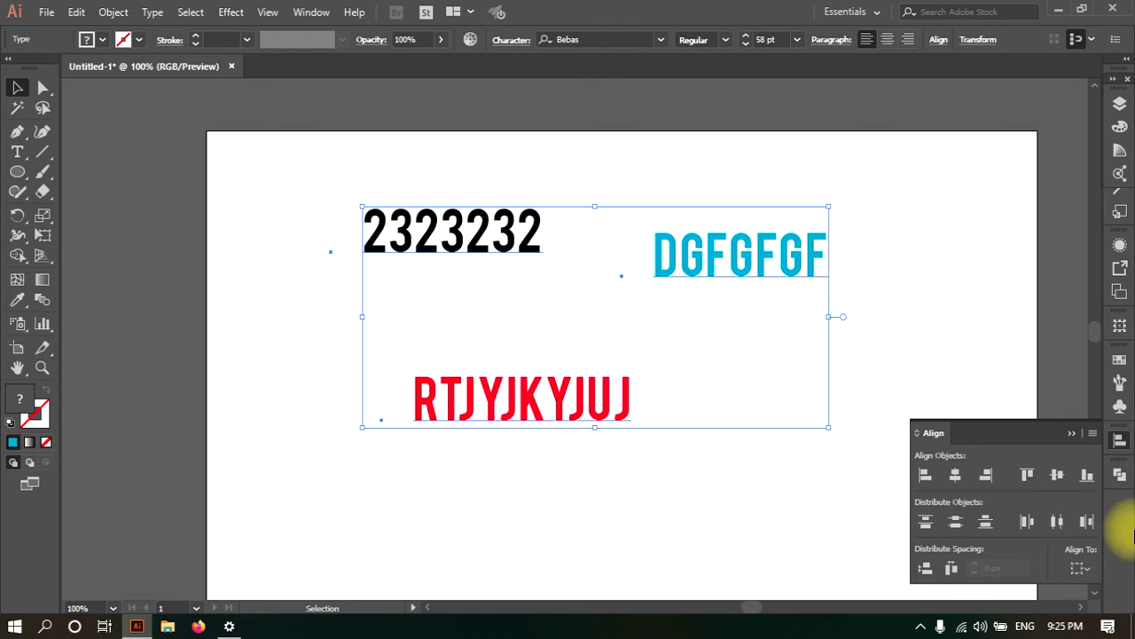
click(1060, 474)
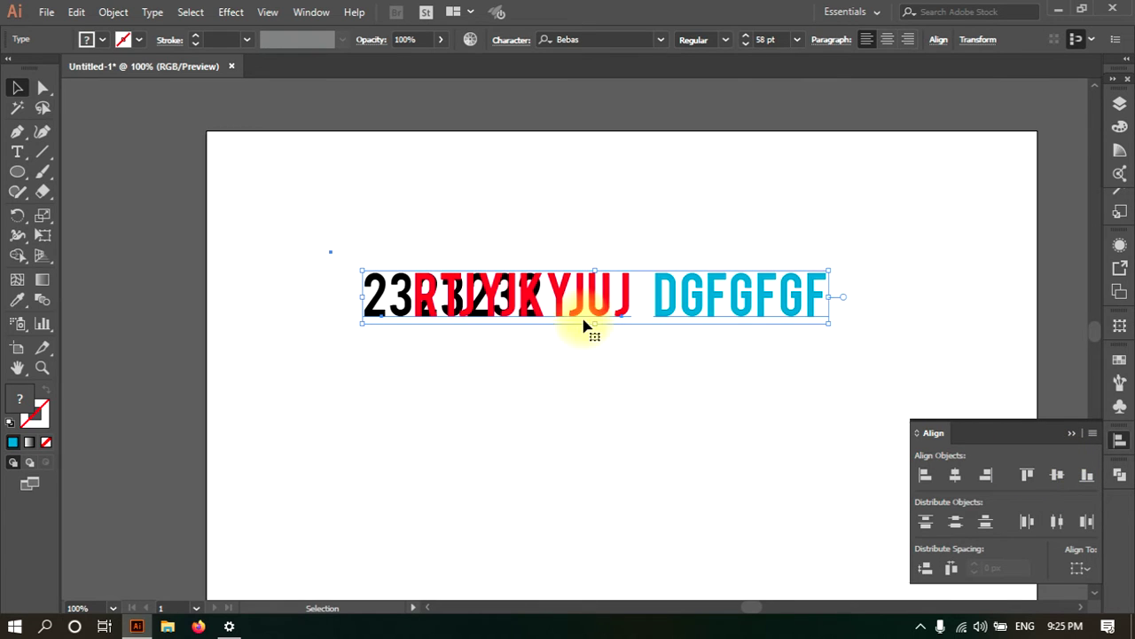
Scatter the three texts, with red past the artboard's left edge, blue near its right edge and black lower in the middle
drag(610, 293, 588, 185)
click(656, 337)
drag(662, 190, 843, 292)
drag(444, 191, 121, 336)
drag(507, 183, 619, 485)
Align the three texts to their bottom edges and move the aligned row higher on the artboard
drag(923, 257, 183, 524)
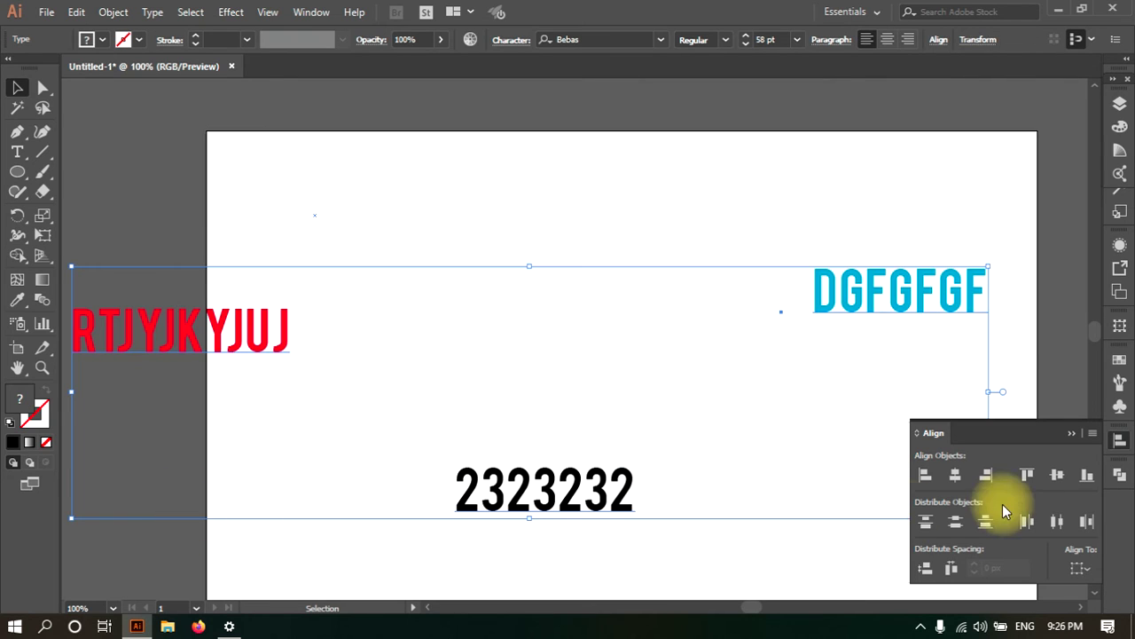
click(1090, 476)
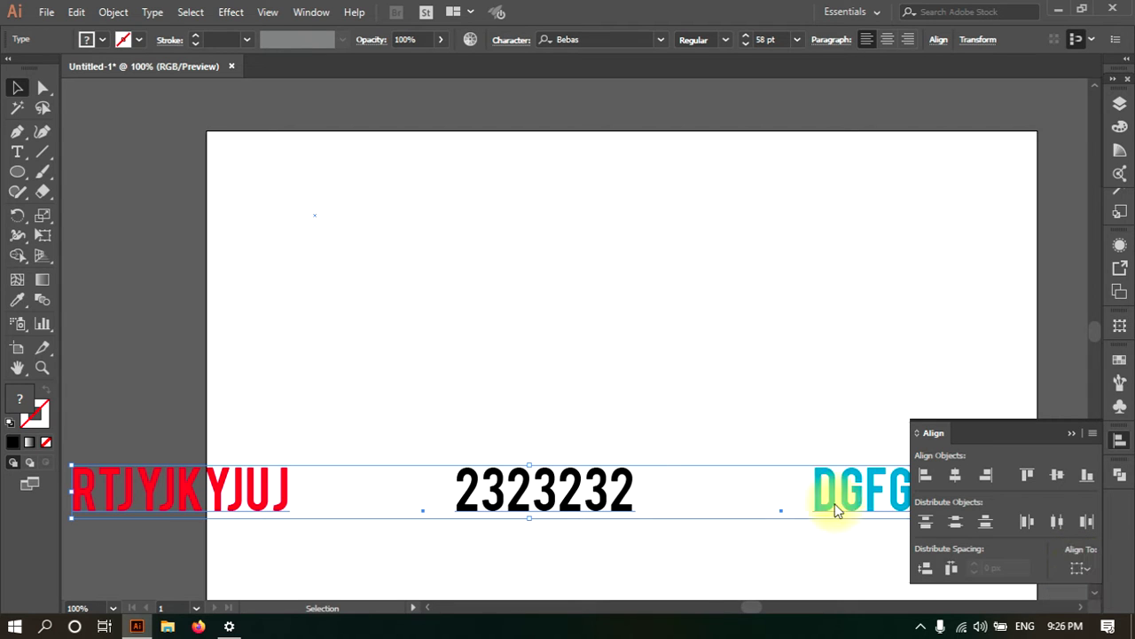
drag(577, 486, 645, 270)
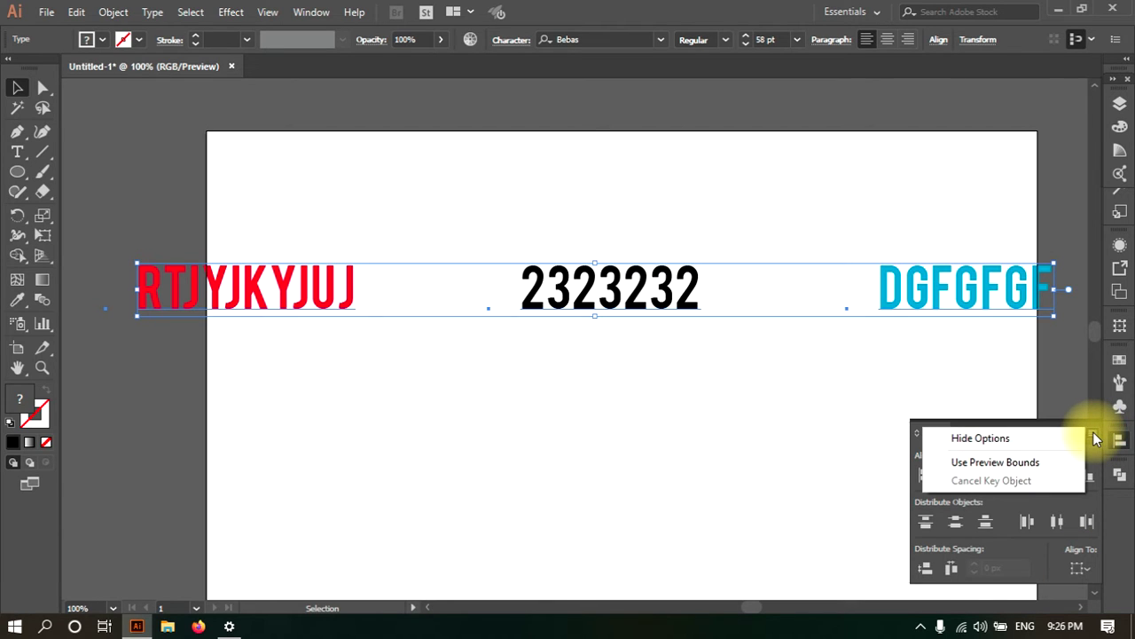
Hide the additional Align options and show them again
click(1071, 437)
click(1094, 437)
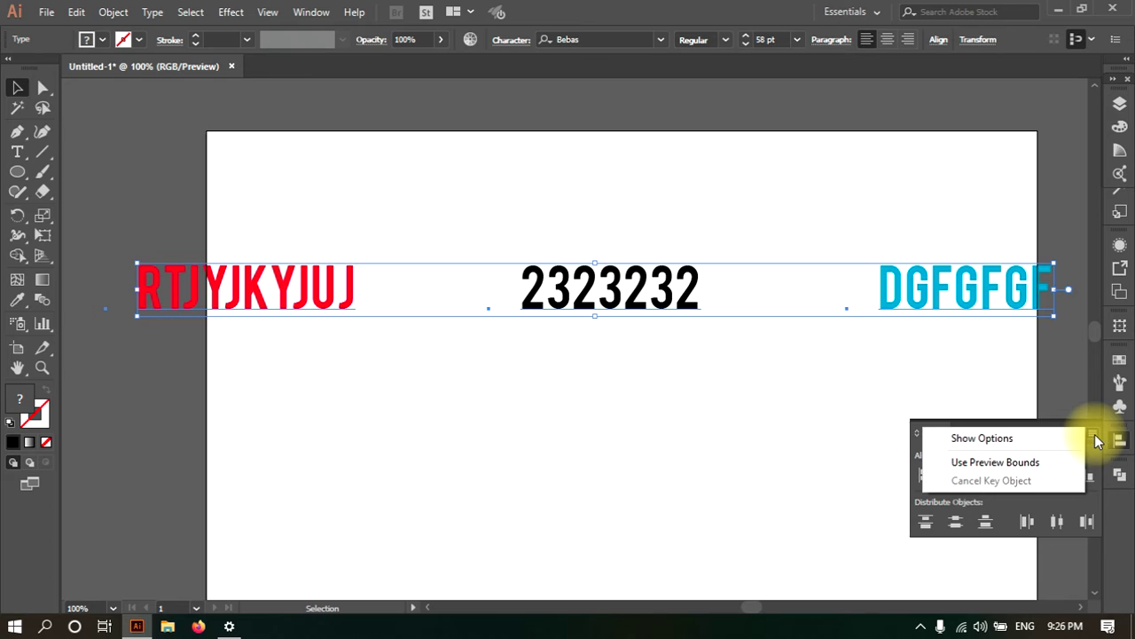
click(1095, 437)
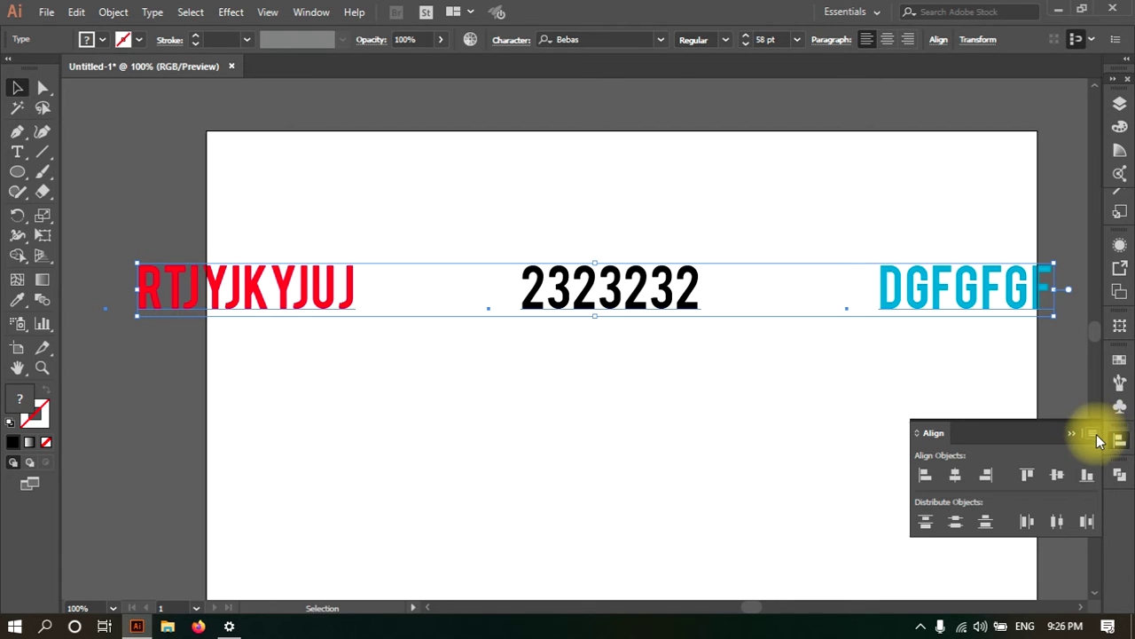
click(1094, 434)
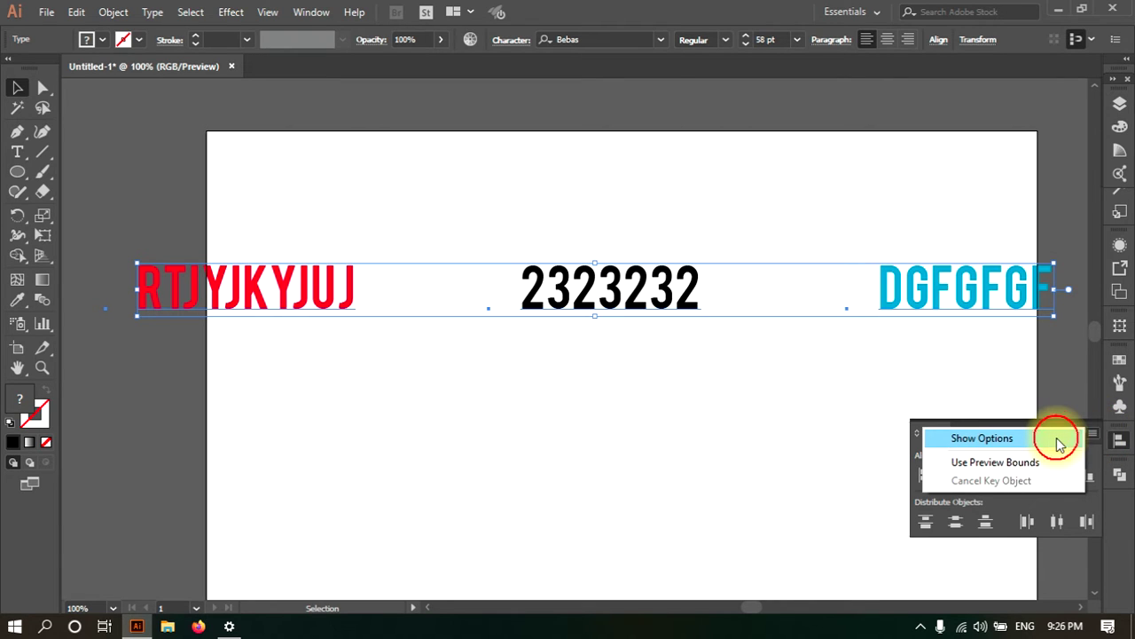
click(1056, 437)
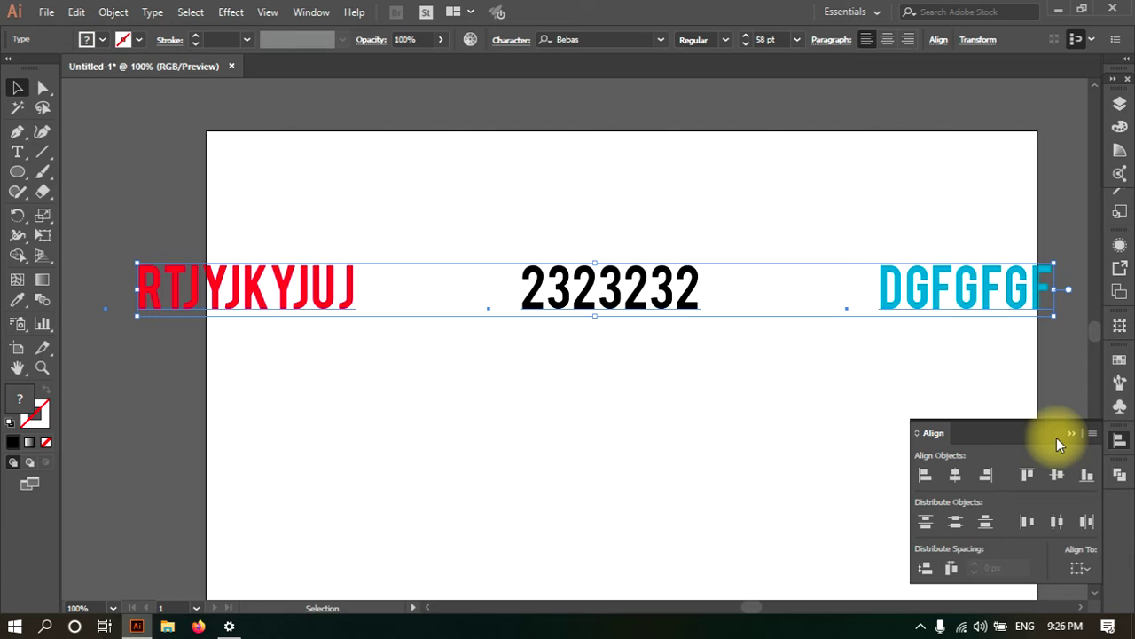
Set the alignment reference to the artboard and align the three texts to its top edge, then its bottom edge
click(1075, 565)
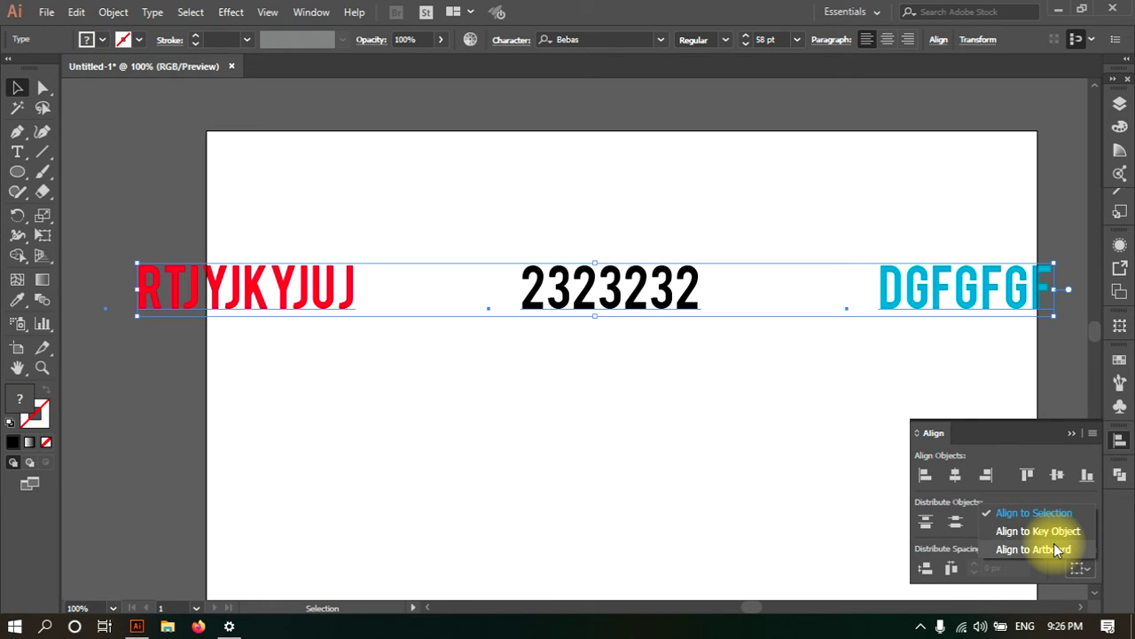
click(1055, 549)
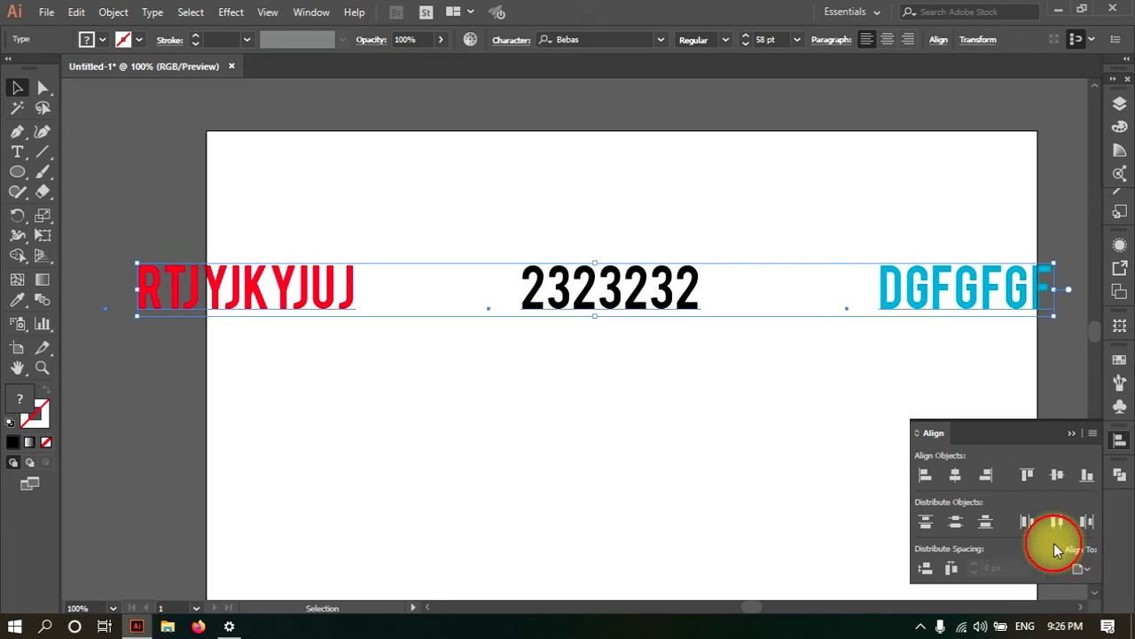
click(1029, 476)
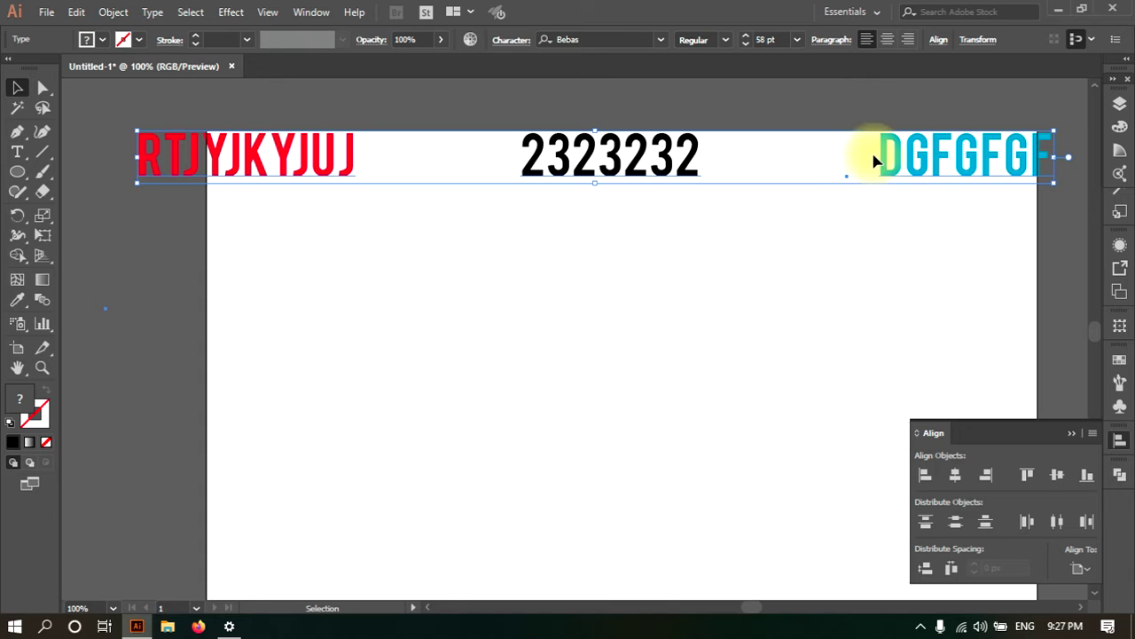
click(1086, 474)
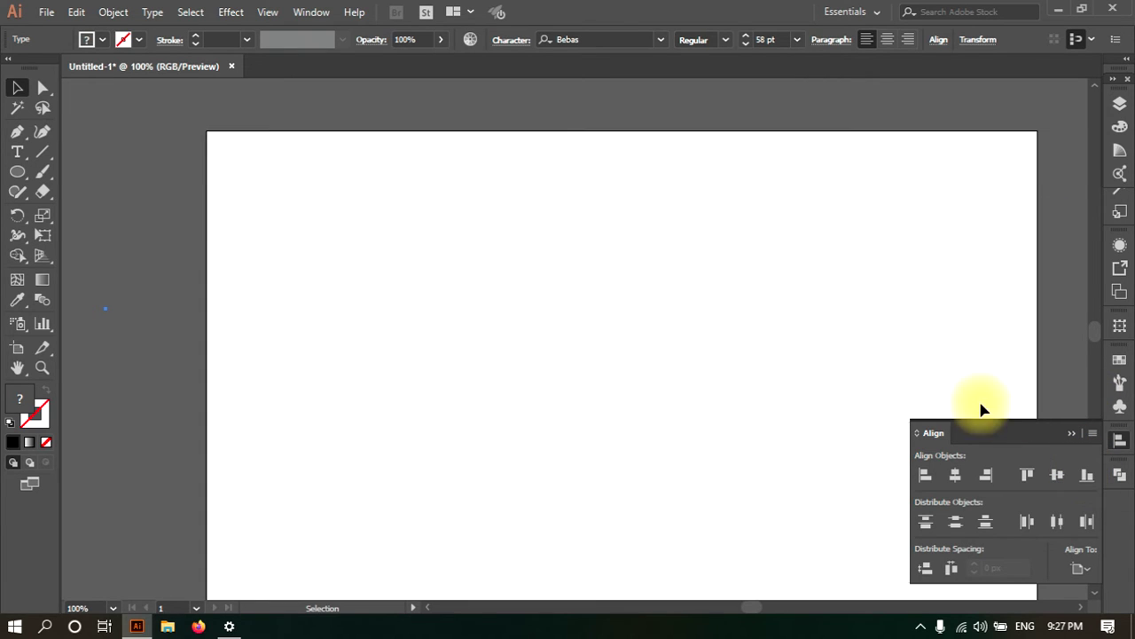
scroll(1001, 337, down, 2)
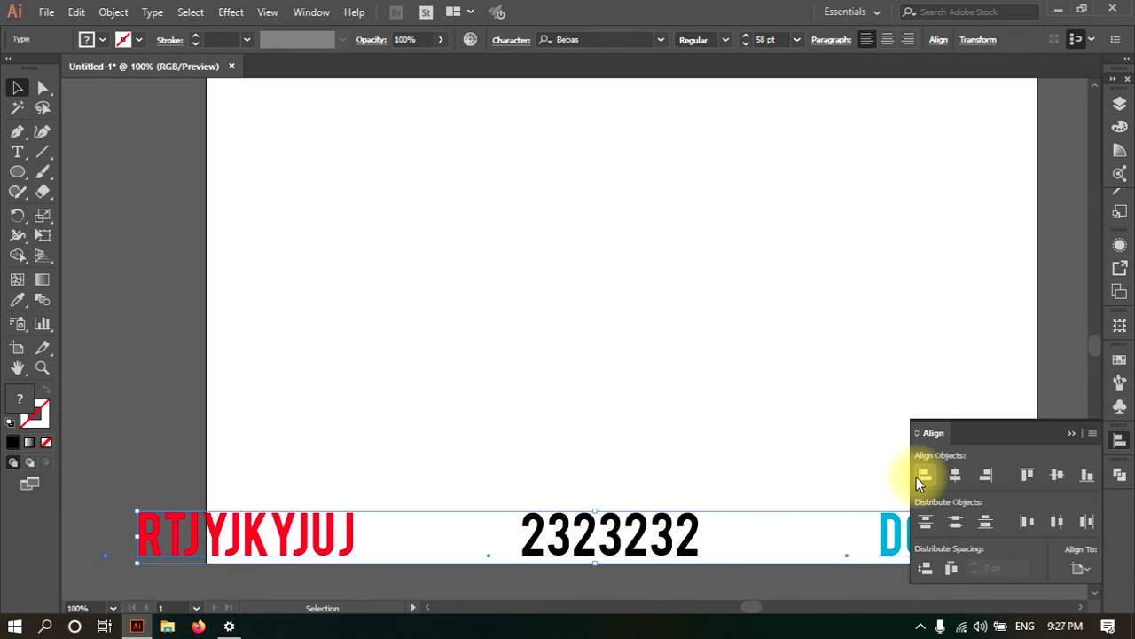
Move the black number text up the artboard, deselect it and set the alignment reference to Align to Selection
click(641, 411)
drag(582, 520, 587, 194)
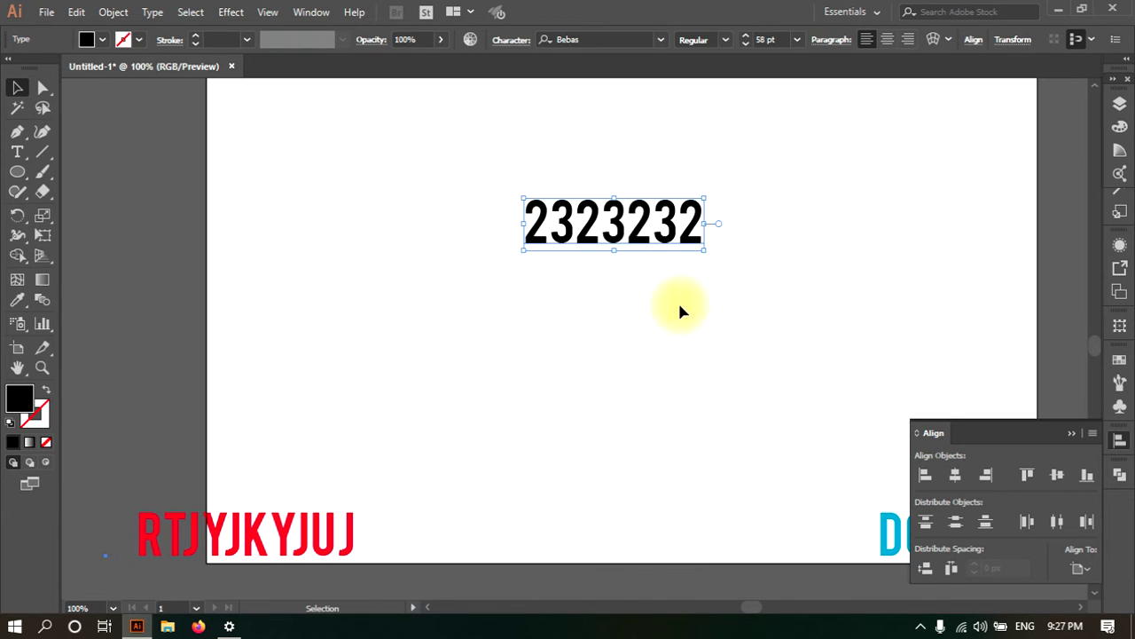
click(1078, 568)
click(684, 401)
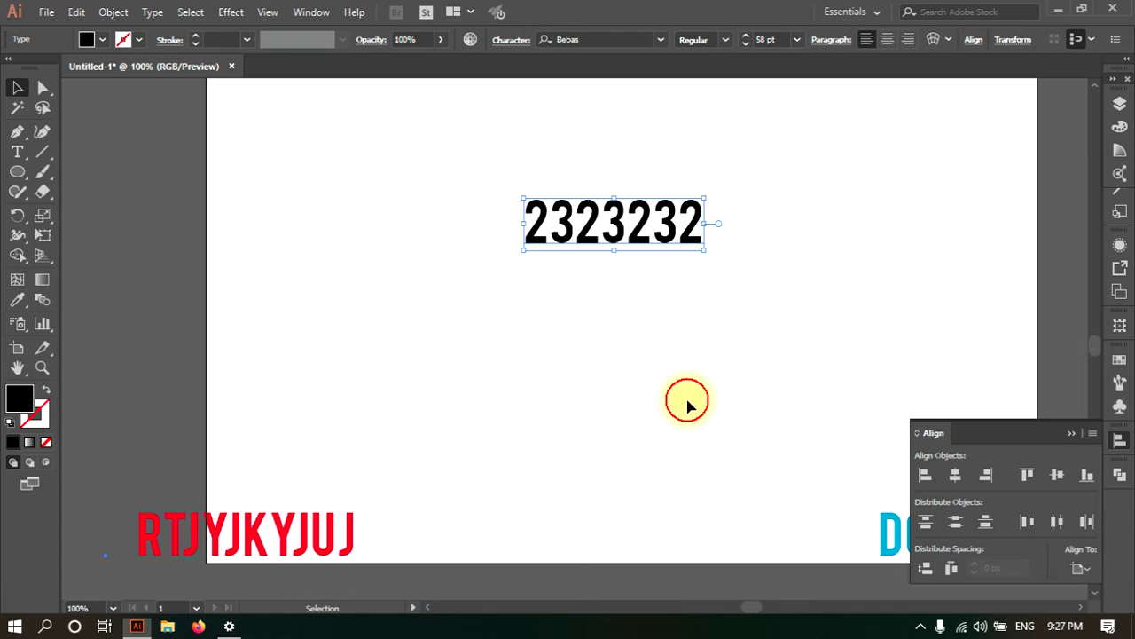
click(684, 400)
click(1078, 567)
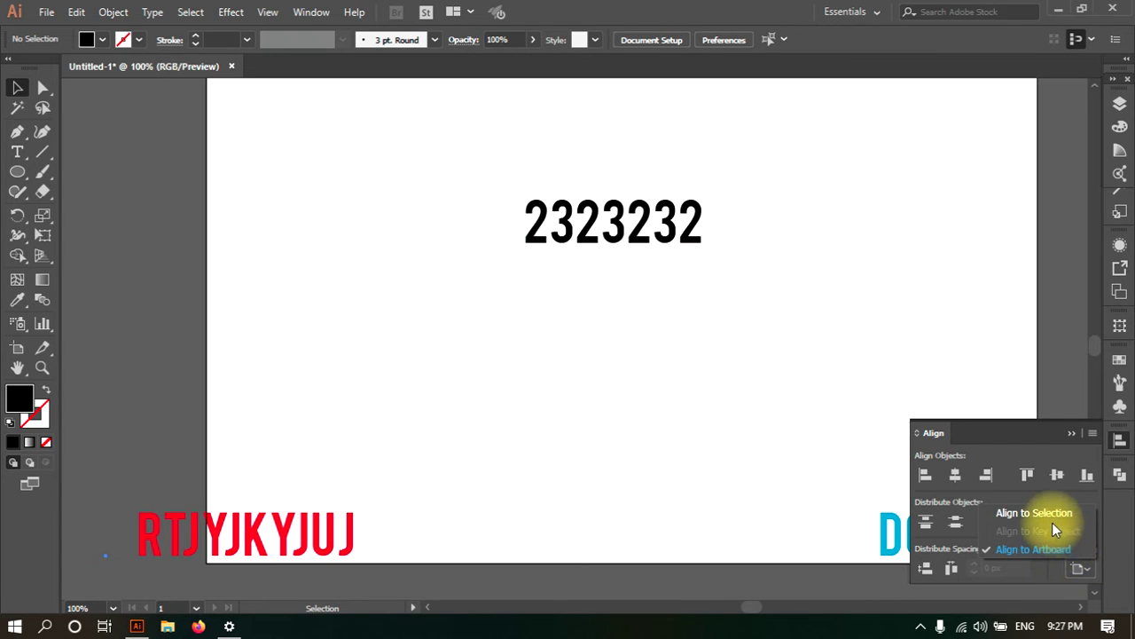
click(1048, 517)
Select all three texts and set the alignment reference to Align to Key Object
click(1078, 567)
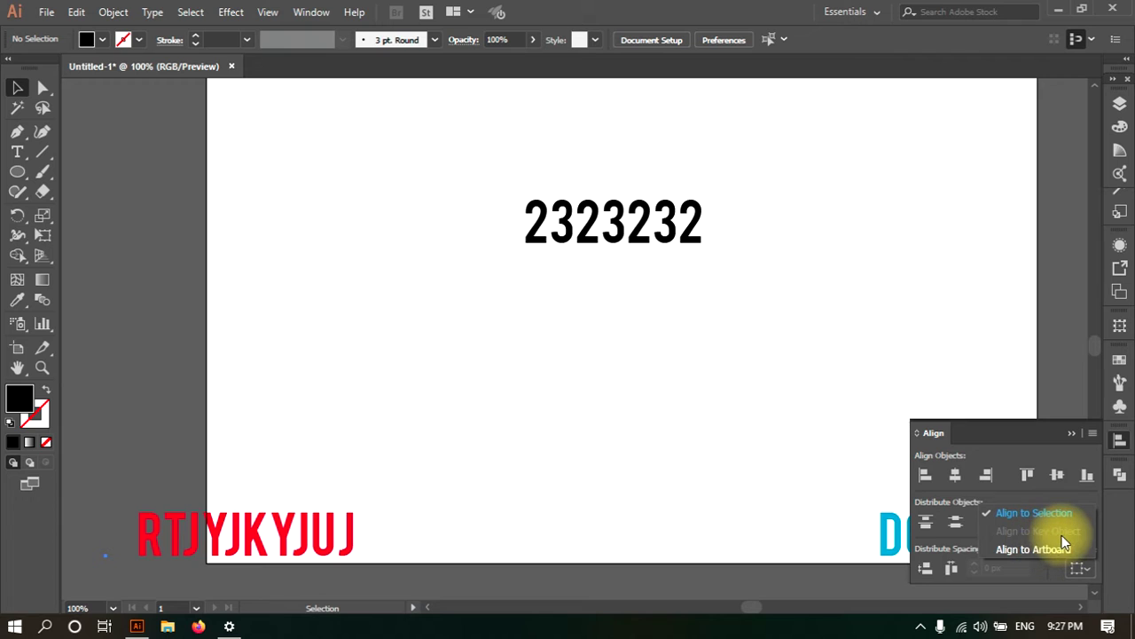
drag(245, 136, 909, 520)
click(1078, 568)
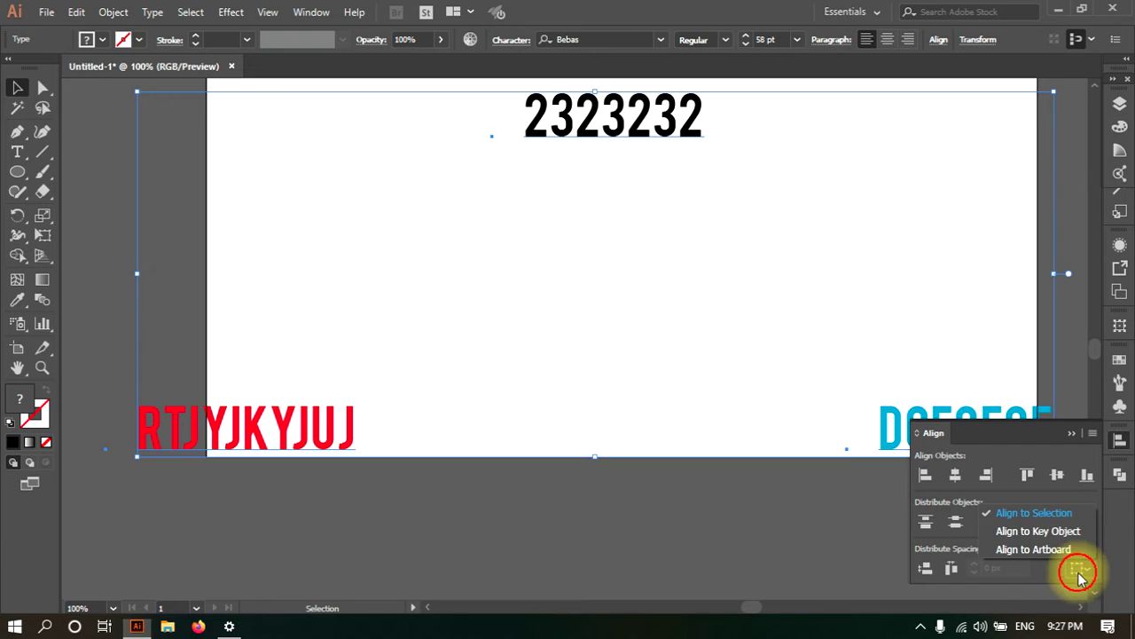
click(1052, 534)
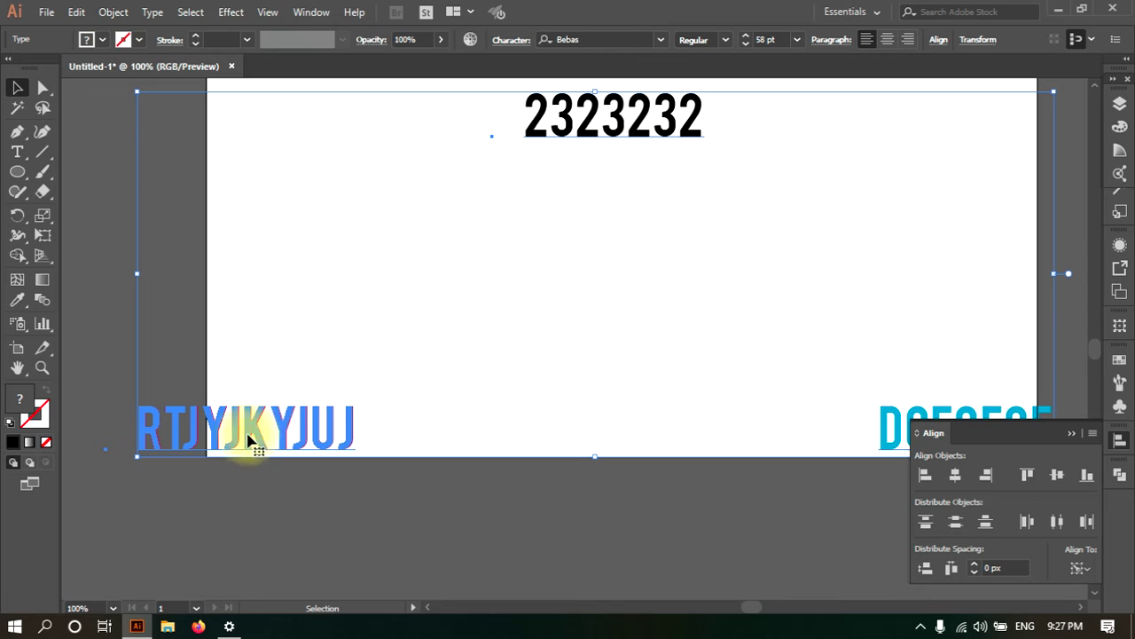
Hide the Align options, select all three texts, remove the cyan text from the selection and add it back
click(1119, 442)
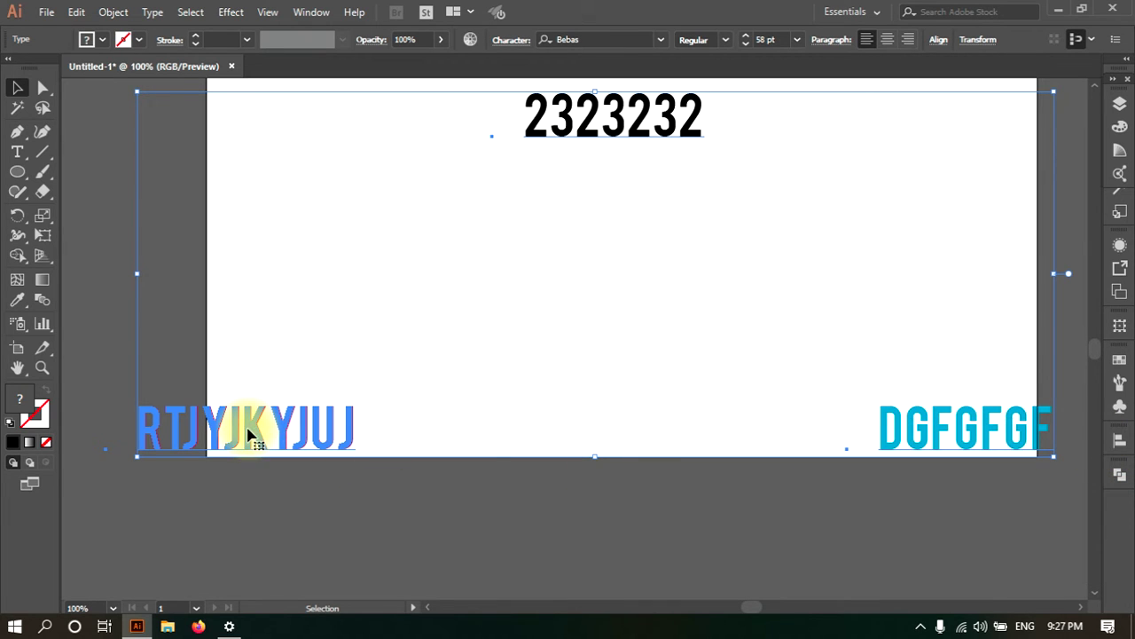
click(475, 410)
drag(243, 106, 970, 519)
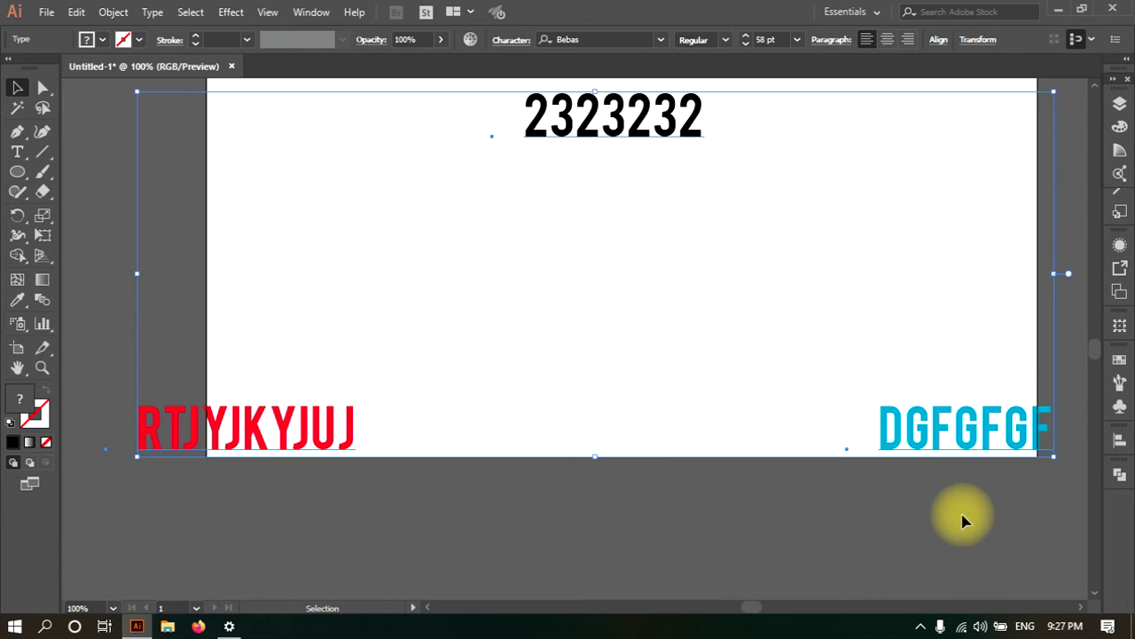
shift+click(943, 435)
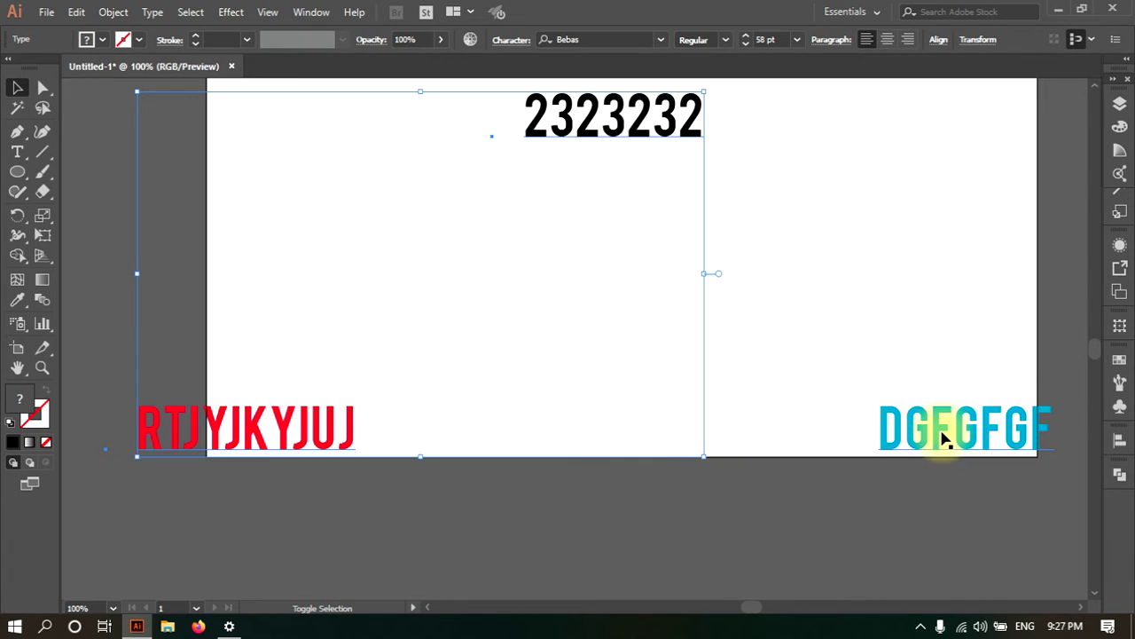
shift+click(943, 433)
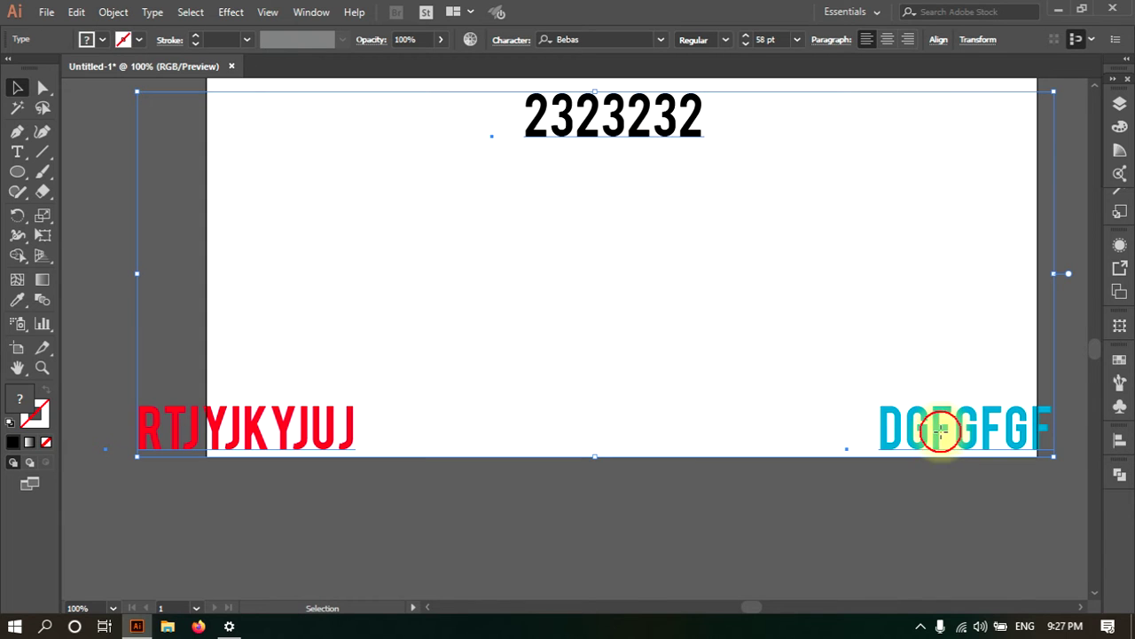
click(908, 522)
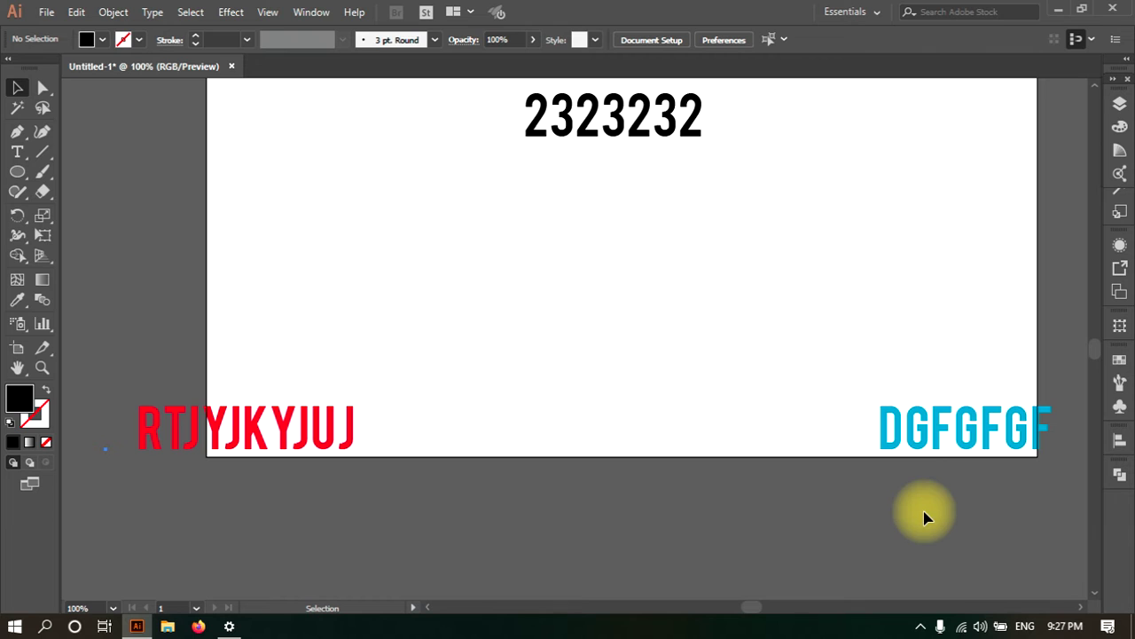
Stack the three texts on the artboard's left side, with the black number text above the cyan text and the red text below
drag(956, 441, 330, 252)
drag(321, 415, 432, 339)
drag(639, 107, 377, 151)
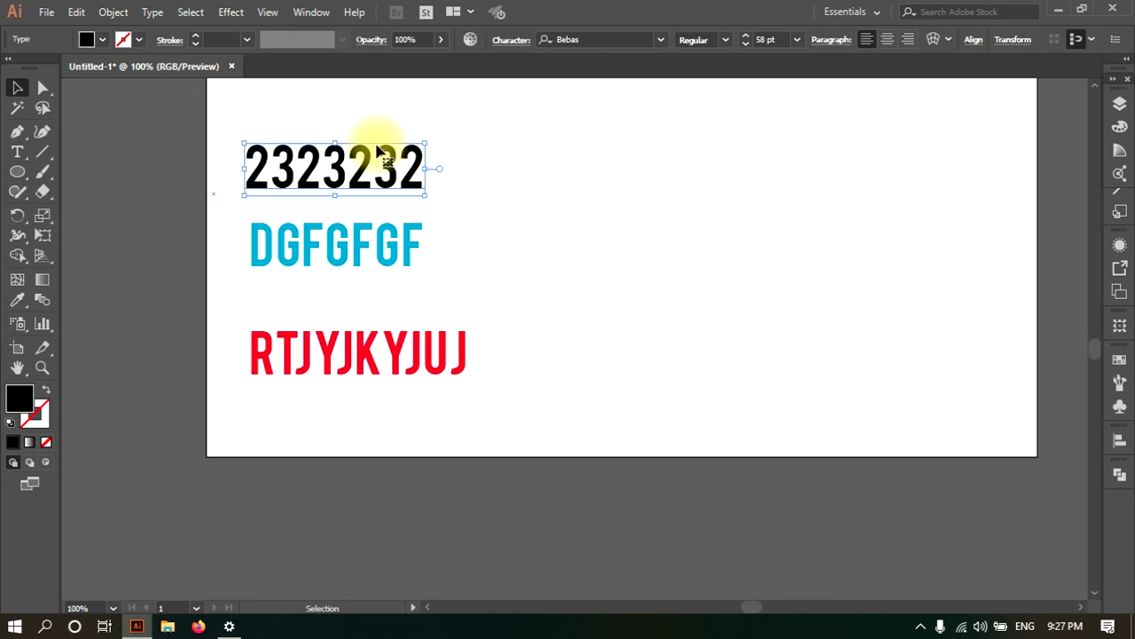
Show the Align options and distribute the three texts vertically by their top edges
click(1119, 440)
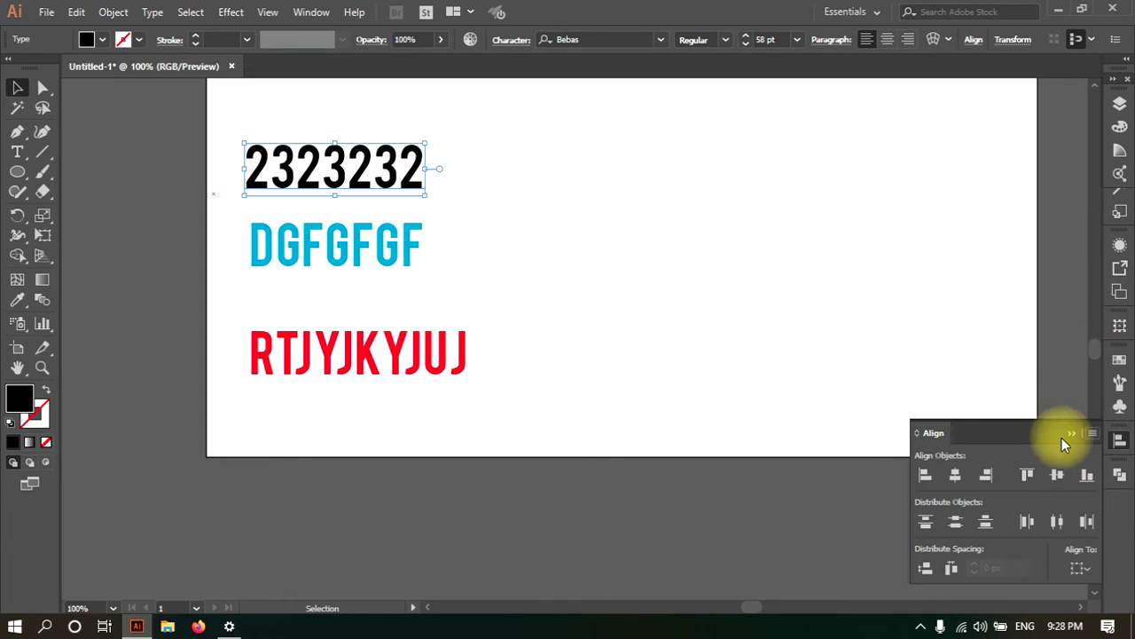
drag(514, 132, 217, 440)
click(925, 521)
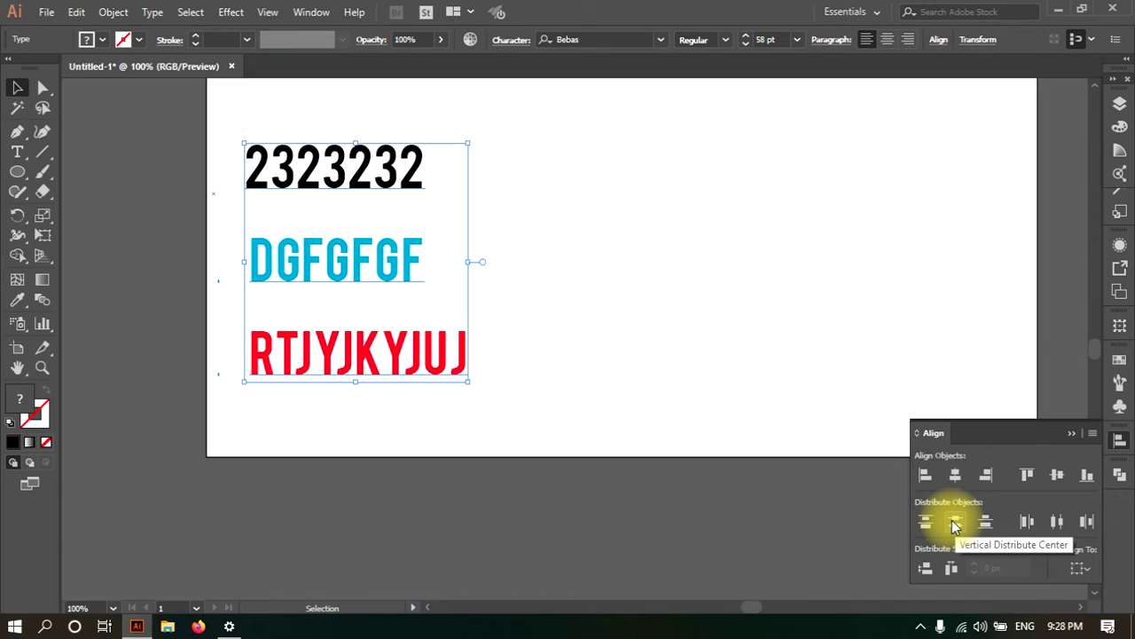
Move the cyan text down close to the red text, and distribute all three texts vertically by their centres
click(282, 212)
drag(340, 270, 344, 300)
drag(489, 170, 259, 380)
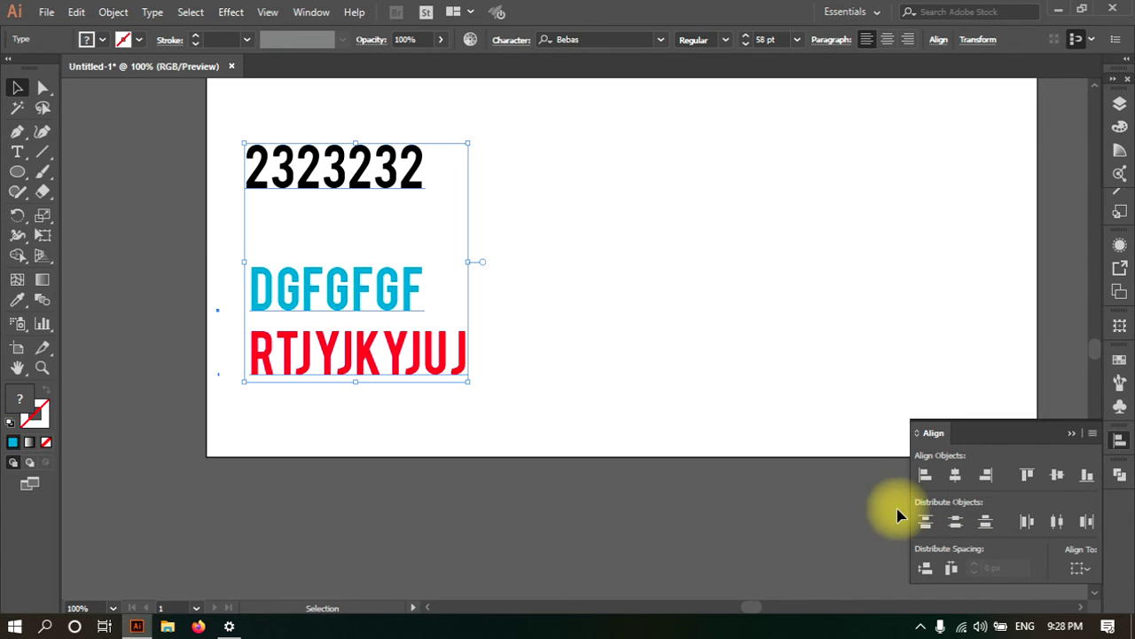
click(950, 525)
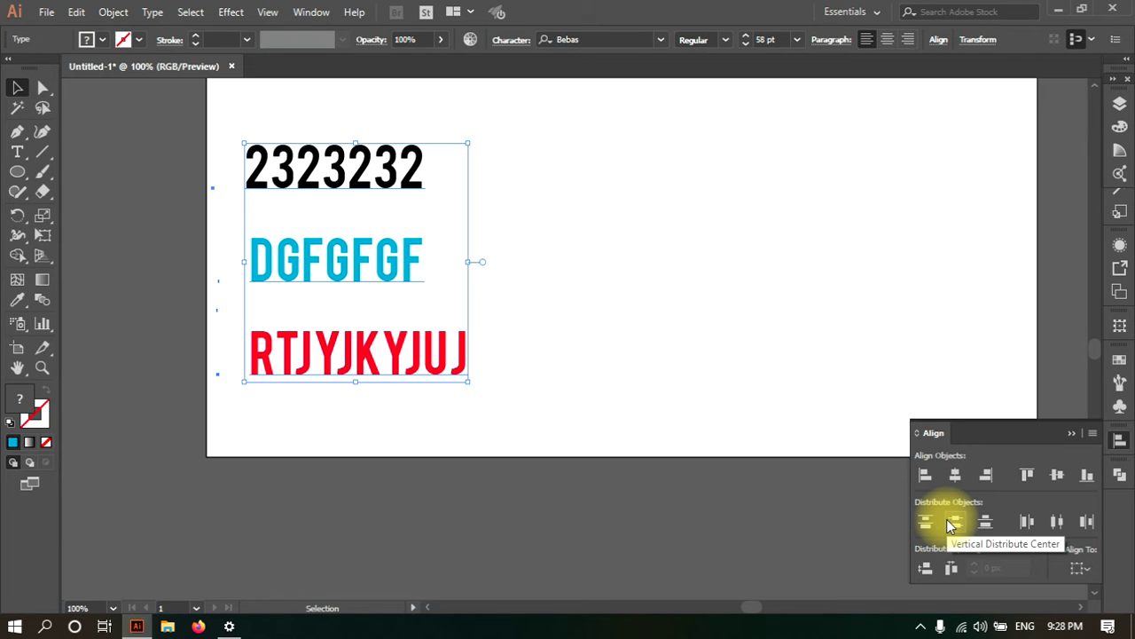
Shift the three texts right and up, offset the cyan text further right, and distribute all three horizontally by their left edges
drag(298, 254, 433, 232)
click(807, 290)
drag(497, 248, 725, 248)
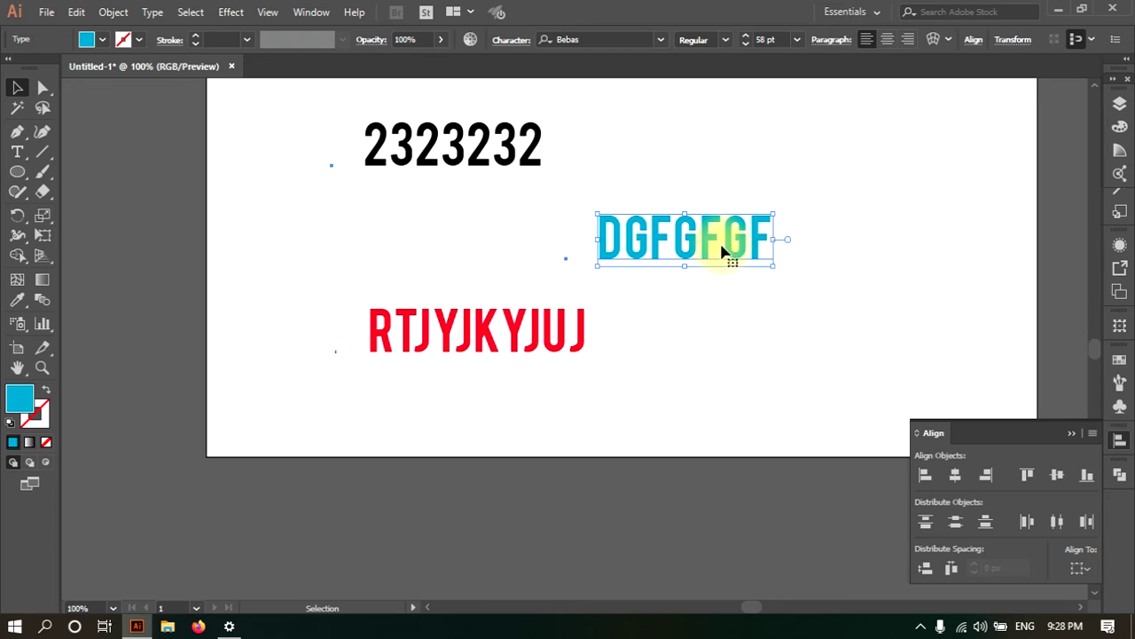
drag(825, 160, 318, 348)
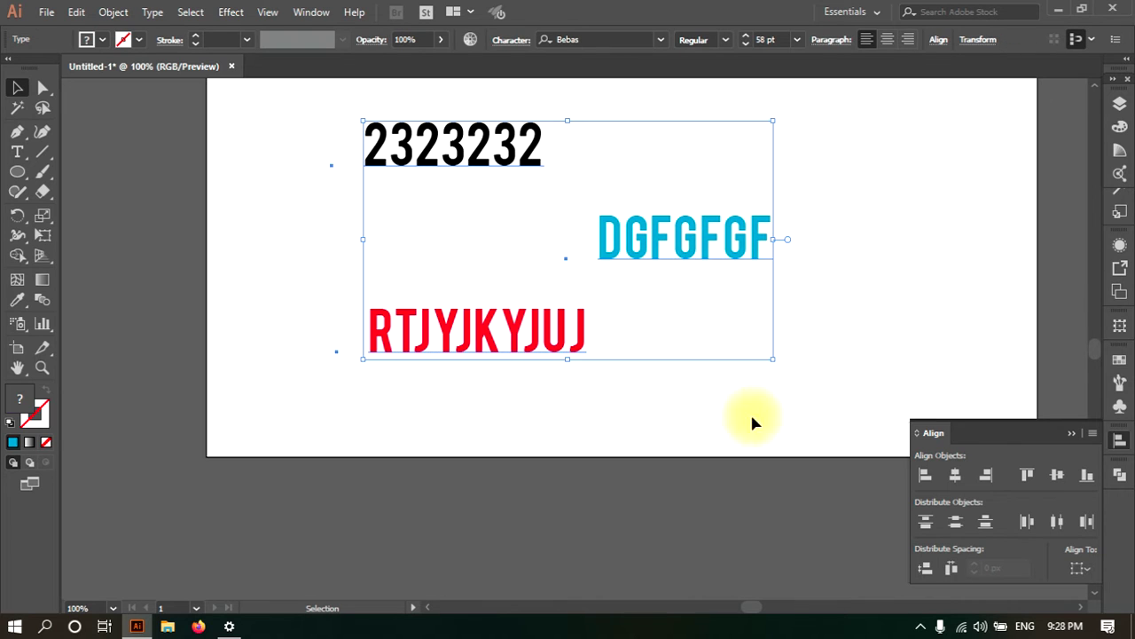
click(1022, 527)
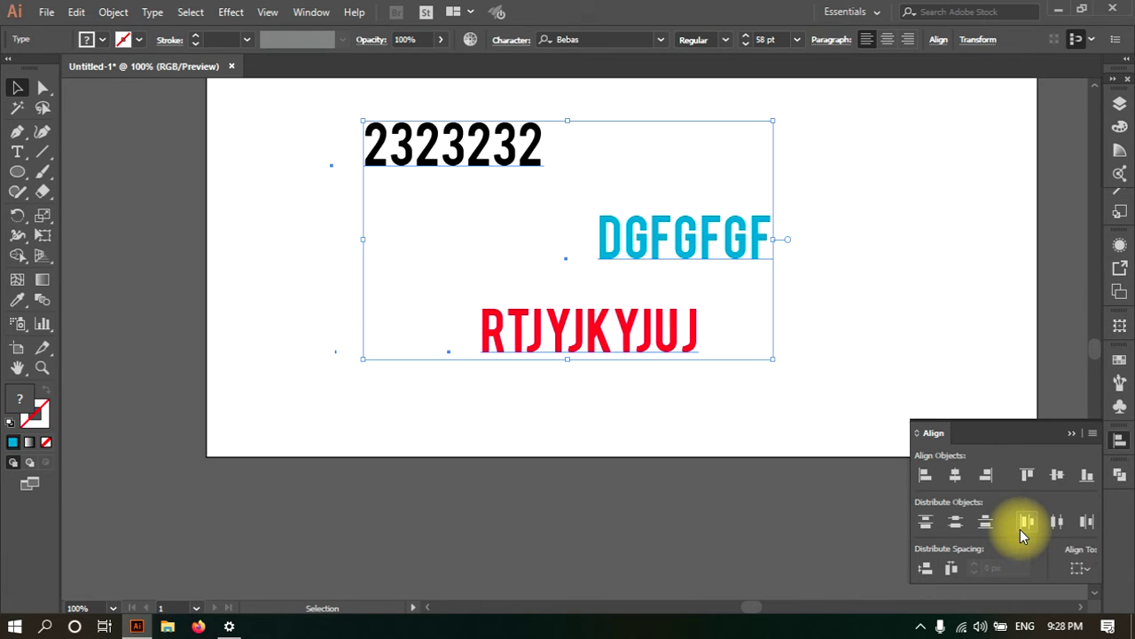
Distribute the three texts horizontally by their centres, relative to the selection
click(1082, 568)
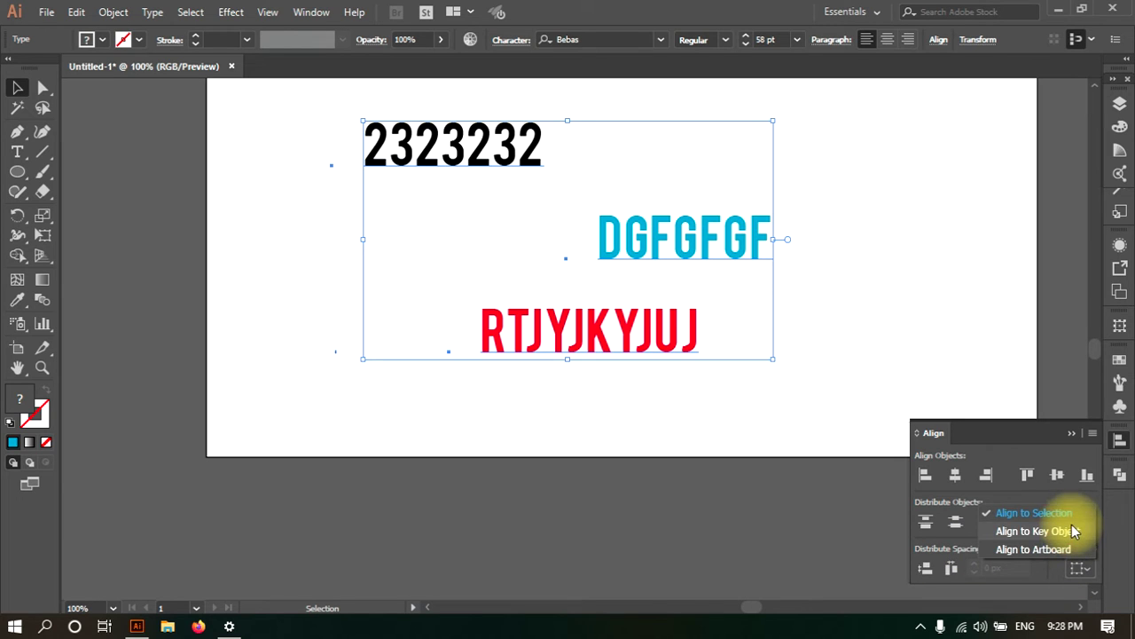
click(674, 277)
drag(793, 157, 322, 335)
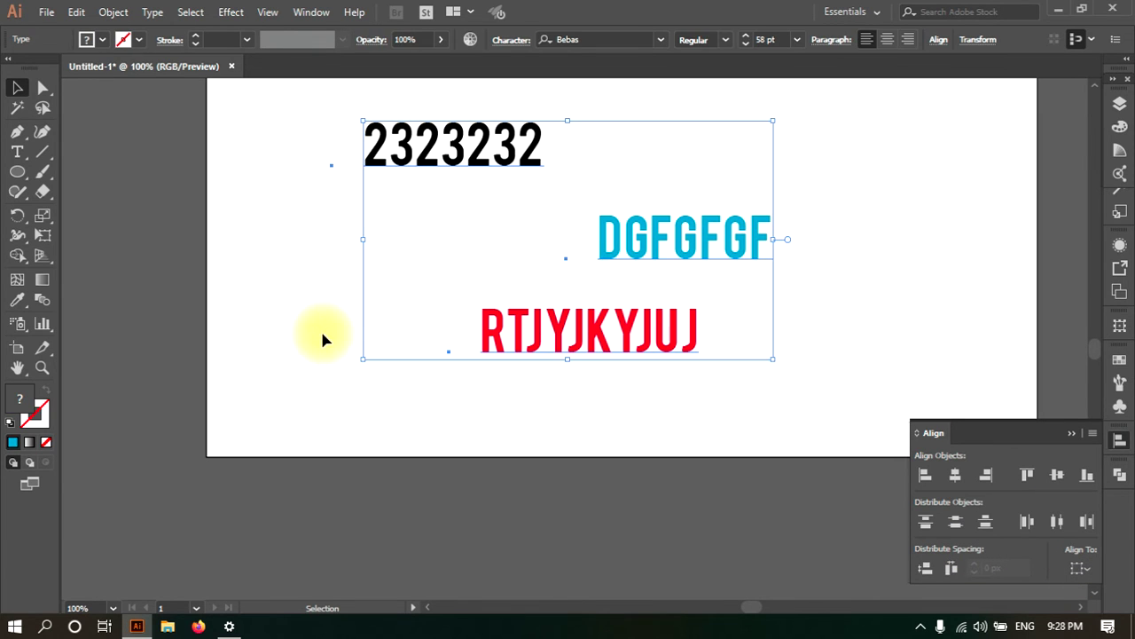
click(1057, 524)
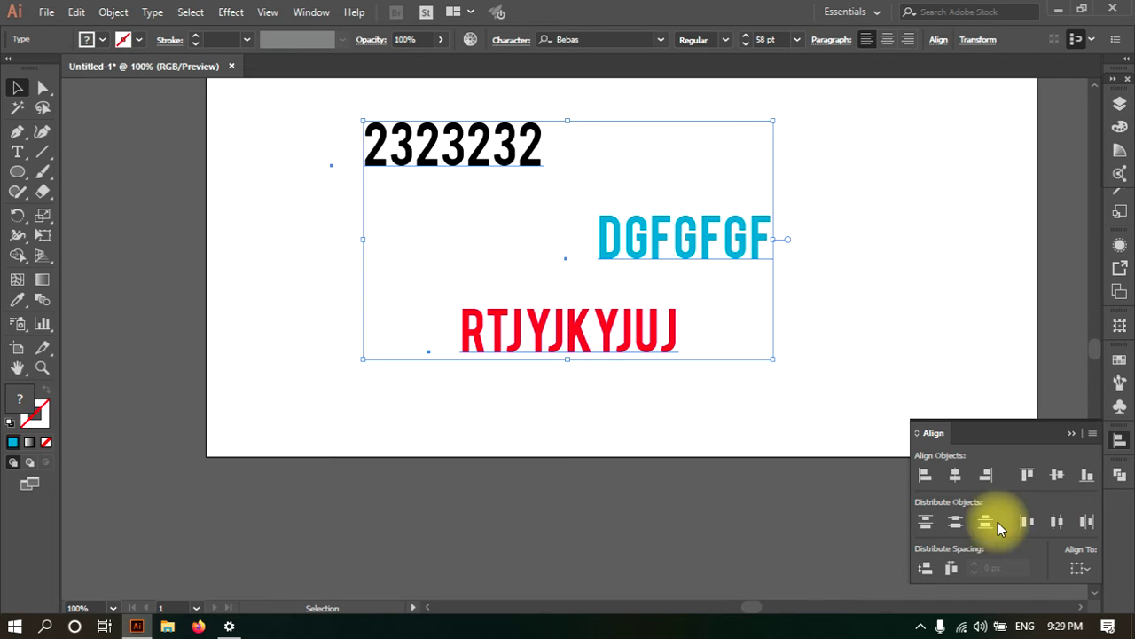
Move the cyan and red texts left beneath the black number text and align all three by their left edges
click(789, 239)
drag(758, 238, 499, 237)
drag(562, 325, 456, 324)
drag(403, 206, 405, 53)
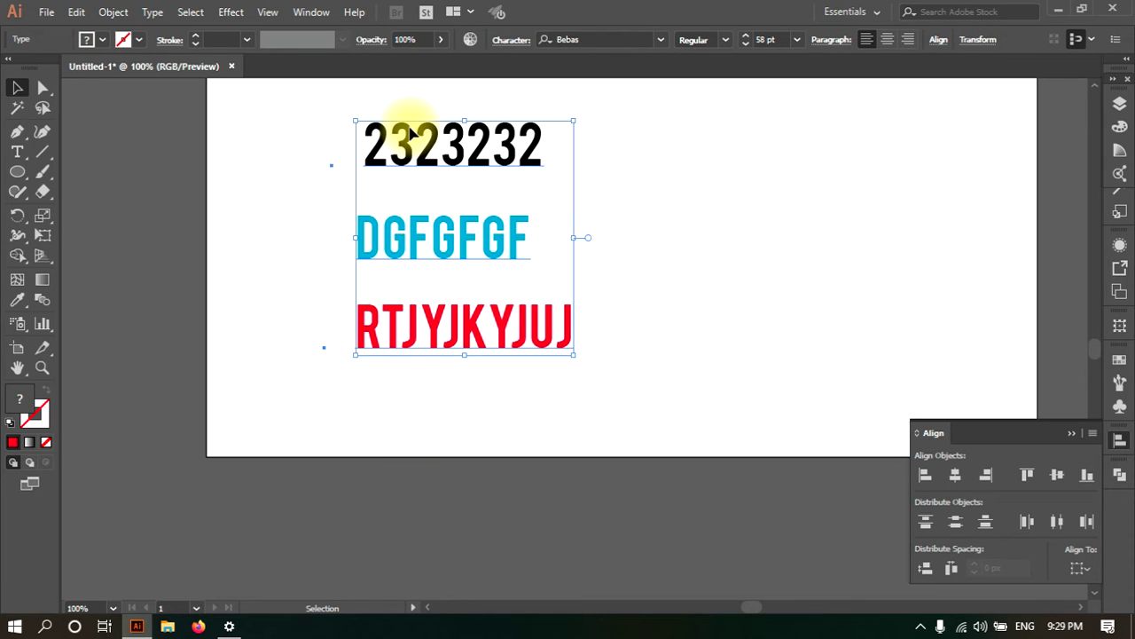
click(925, 476)
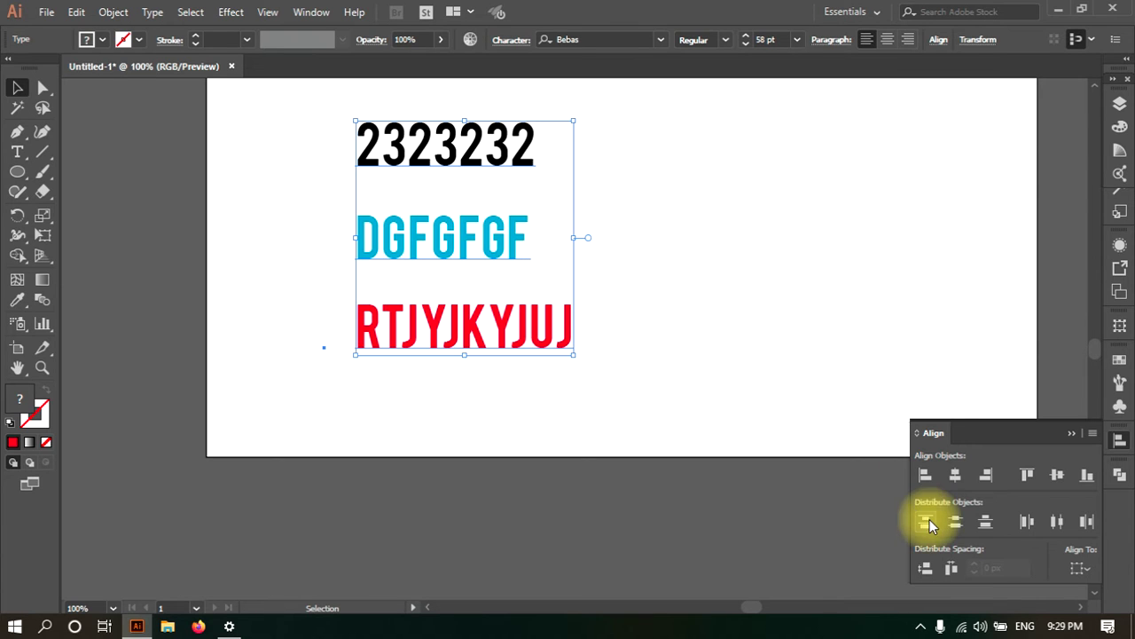
Move the cyan text right, out of the left-aligned stack, and distribute all three texts horizontally by their left edges
click(1032, 526)
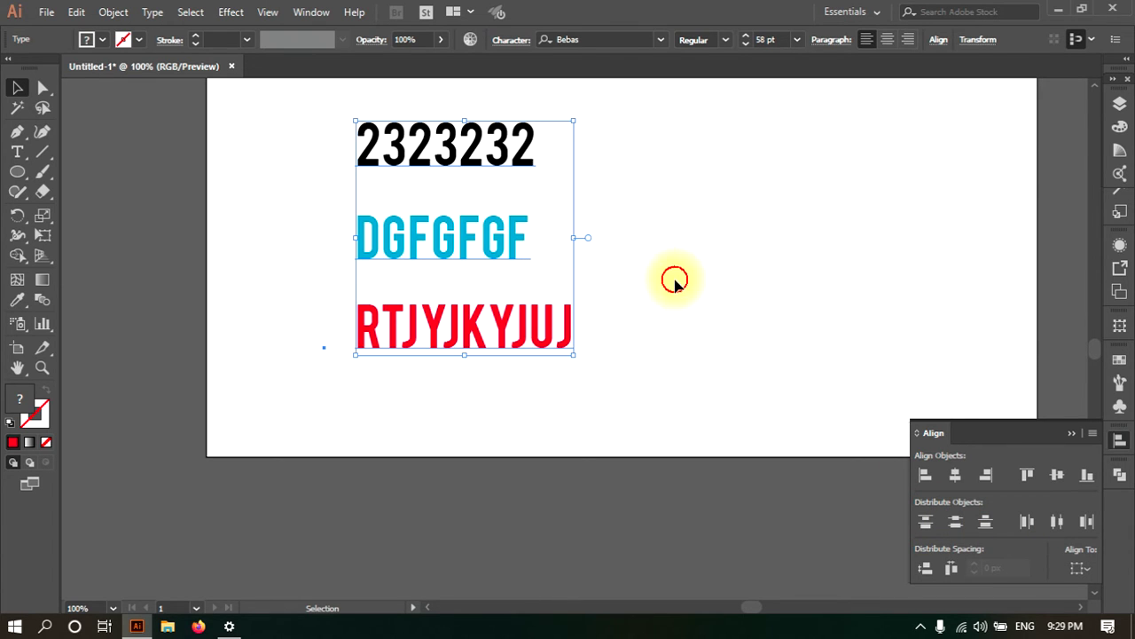
click(671, 278)
drag(494, 227, 710, 218)
drag(714, 124, 371, 377)
click(1026, 522)
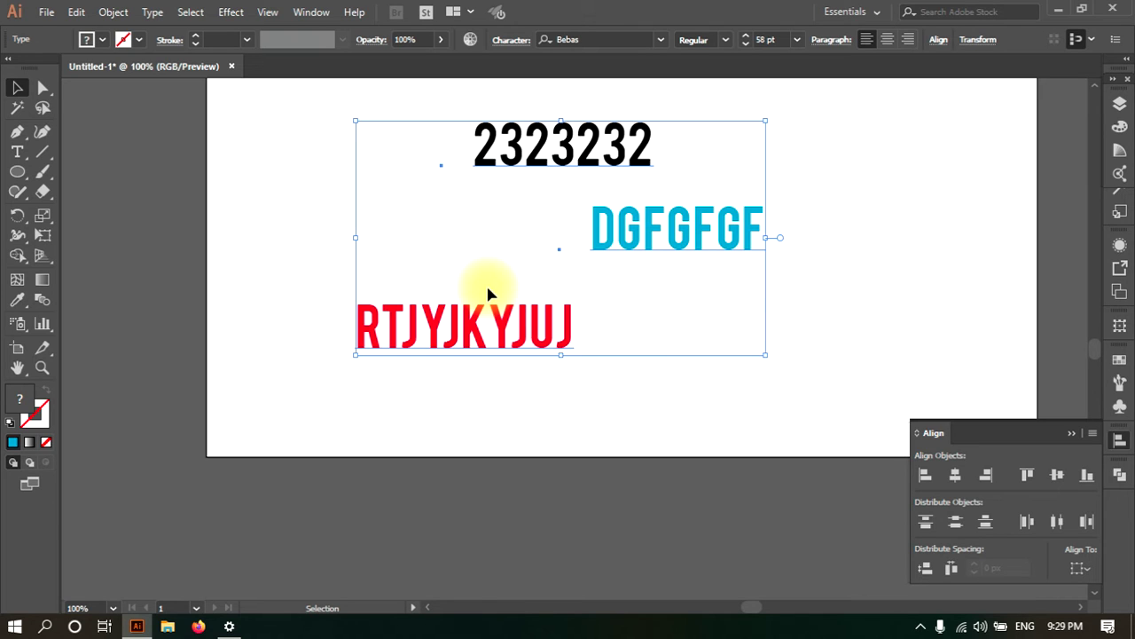
Try to distribute only the black and cyan texts vertically by their top edges
click(849, 208)
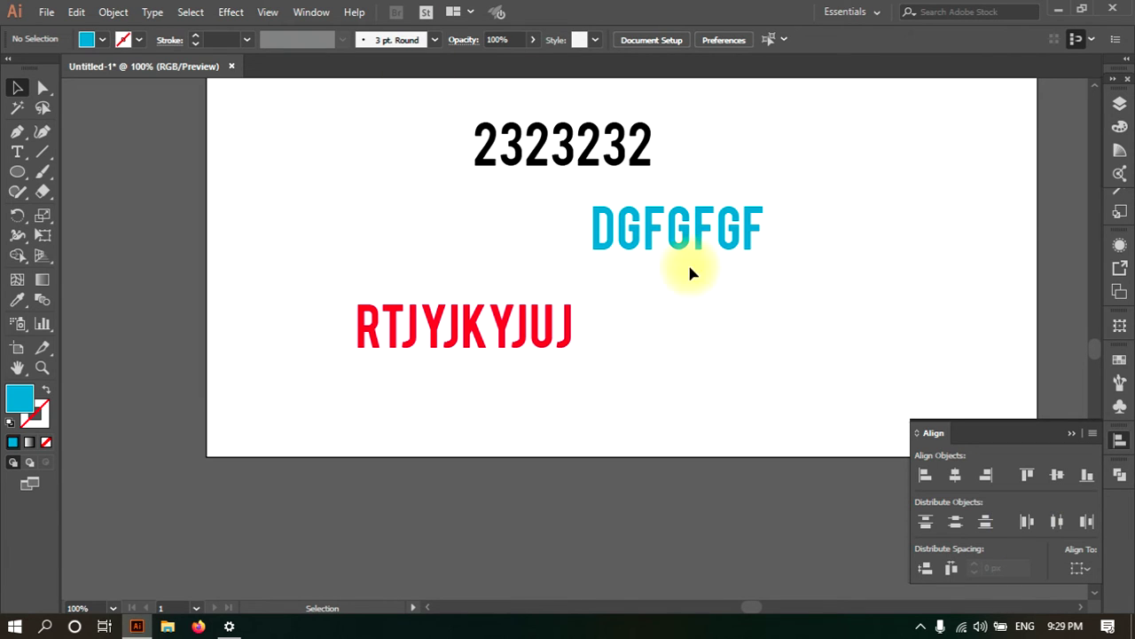
drag(840, 156, 502, 233)
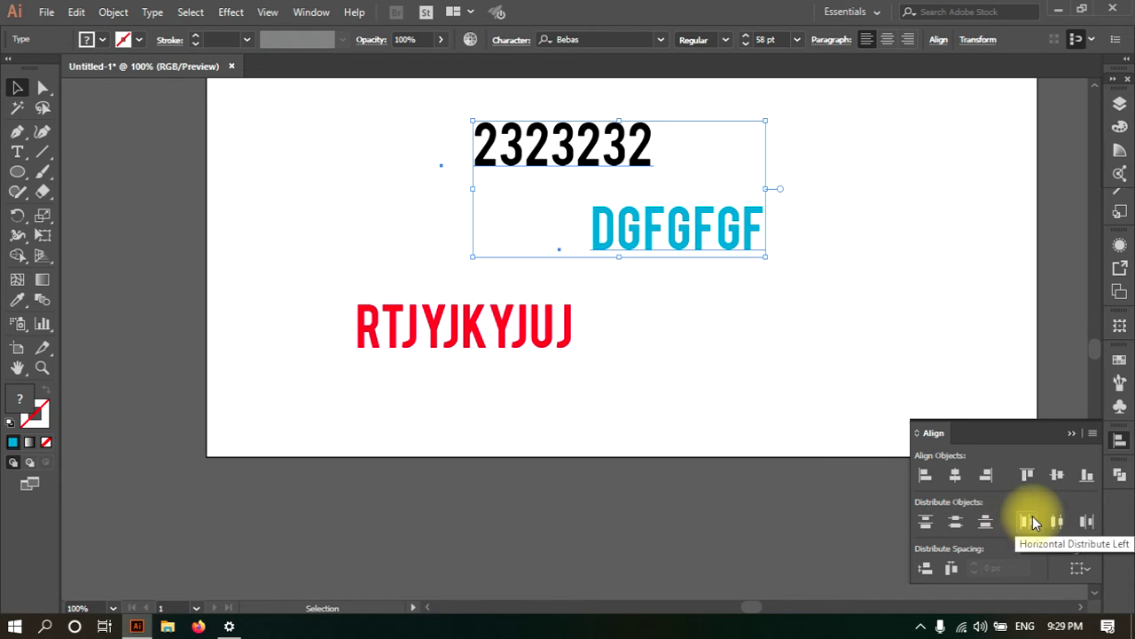
click(932, 521)
click(928, 522)
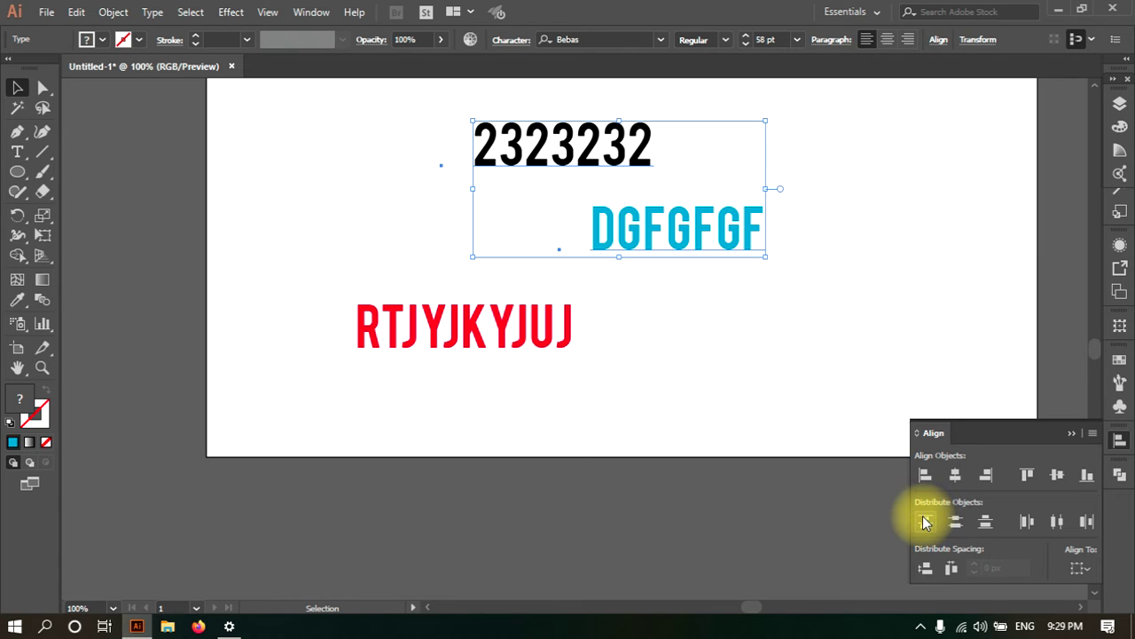
Distribute all three texts vertically by their top edges, then deselect them
drag(674, 142, 516, 399)
click(935, 521)
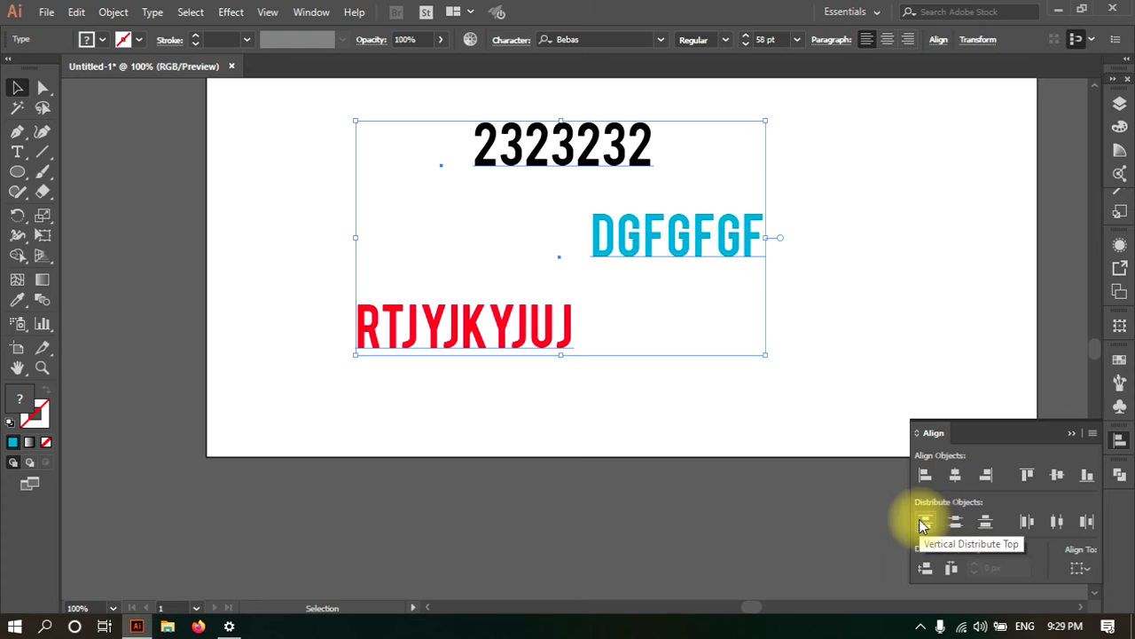
click(884, 253)
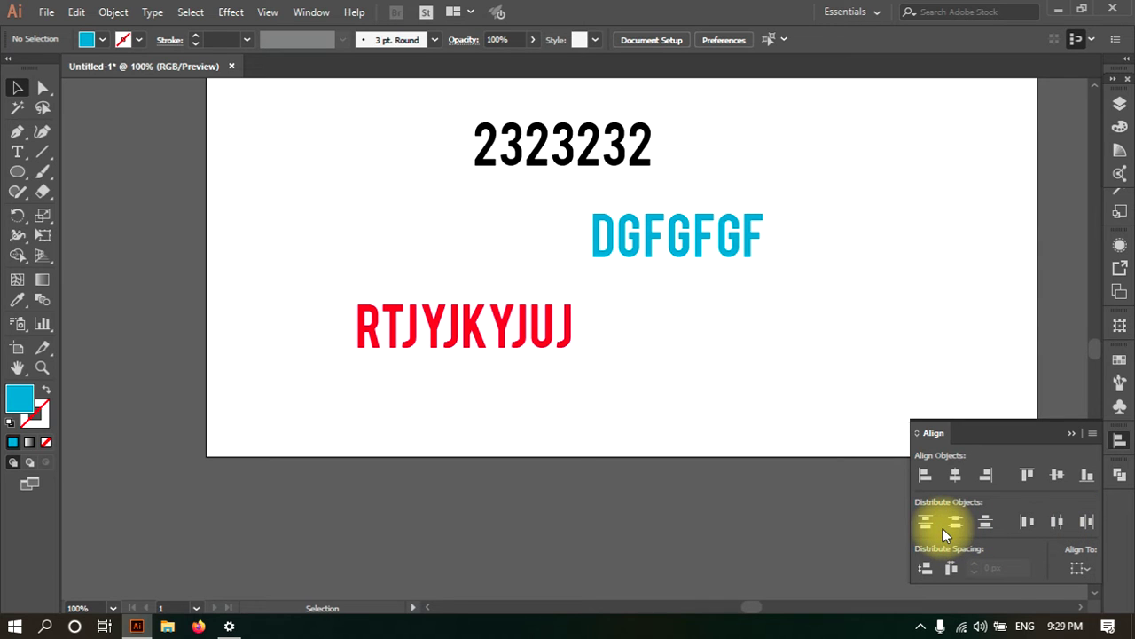
Move the red text right under the black one, centre all three texts horizontally and distribute them vertically by their top edges
drag(515, 316, 633, 305)
drag(754, 96, 532, 337)
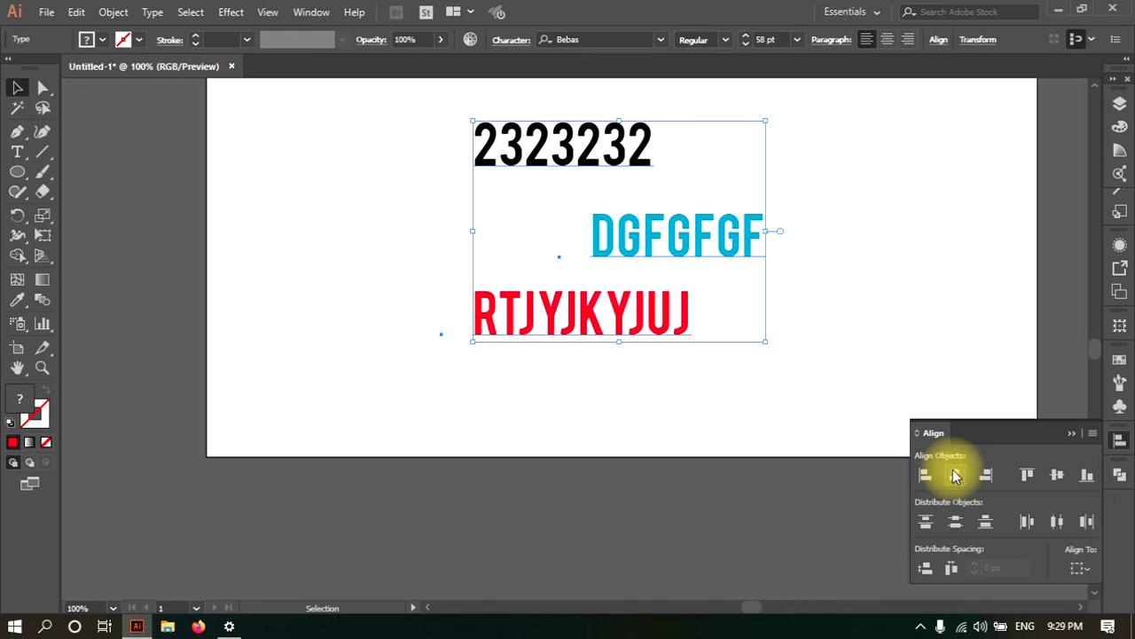
click(955, 476)
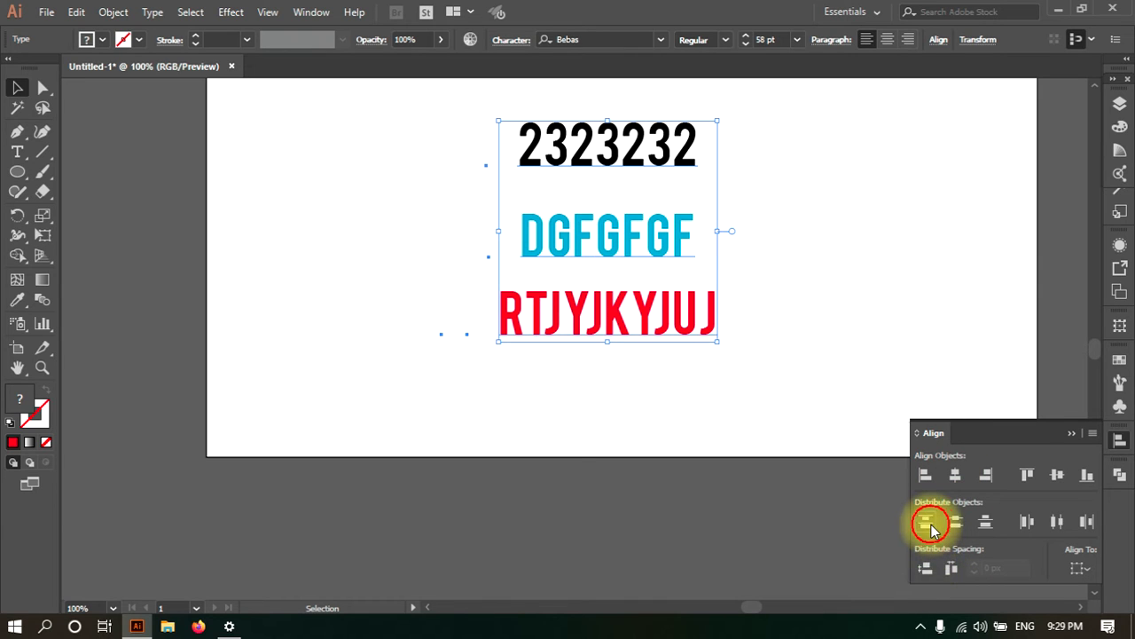
click(929, 523)
Shift the three centred texts slightly down and right, and move the cyan text down close to the red text
drag(636, 235, 680, 280)
click(786, 248)
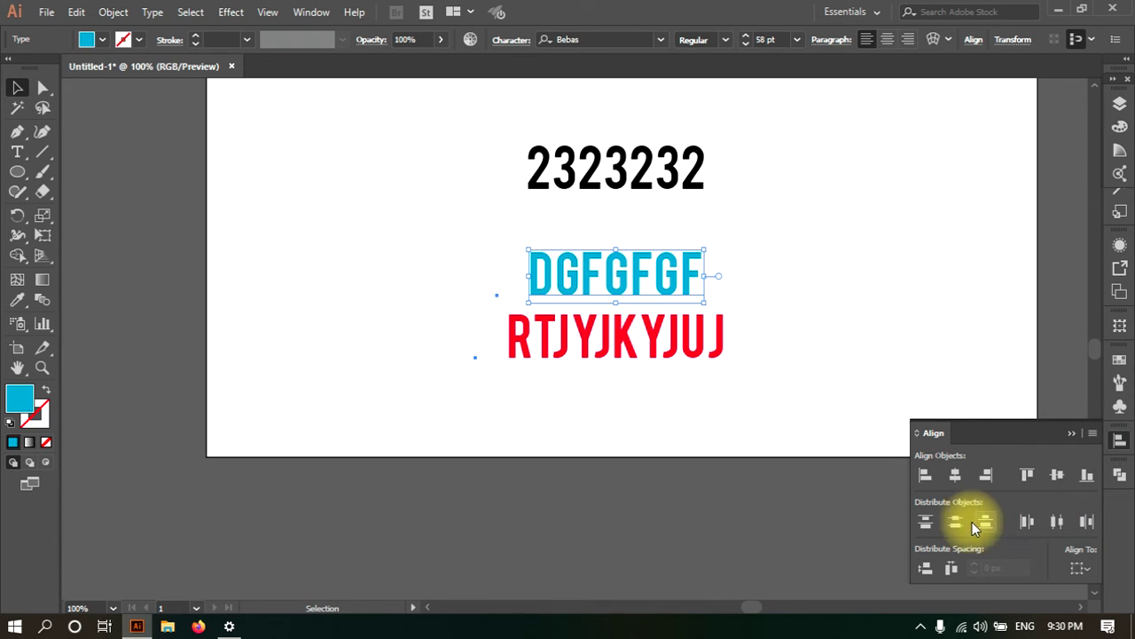
drag(844, 145, 620, 329)
Arrange the texts in a row with red left, black in the middle and cyan right, and distribute them horizontally by their centres
drag(651, 172, 680, 269)
click(680, 186)
drag(457, 256, 909, 316)
drag(952, 223, 354, 378)
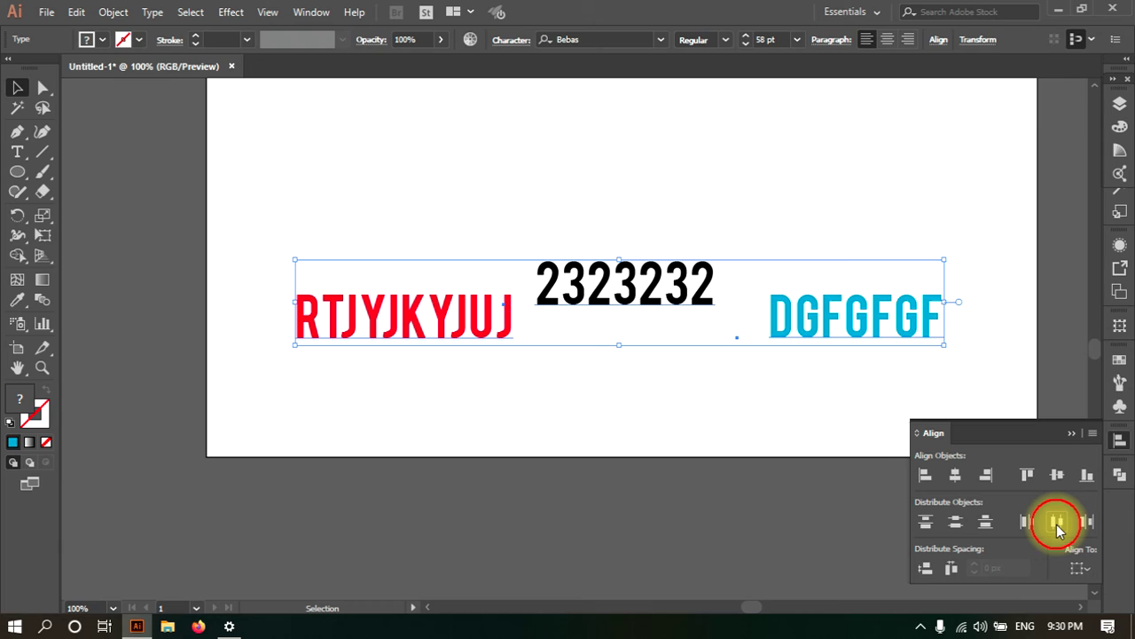
click(1057, 523)
click(781, 413)
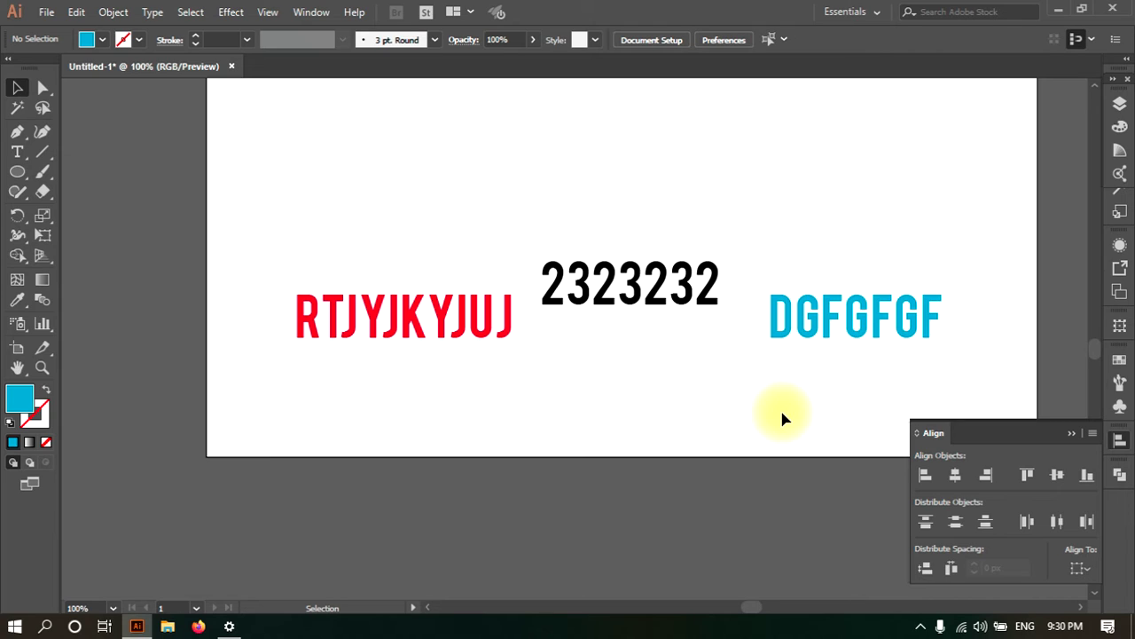
Stack the black and cyan texts above the red text and distribute all three vertically by their top edges
drag(675, 308, 433, 253)
drag(896, 312, 442, 133)
drag(578, 122, 376, 379)
click(923, 522)
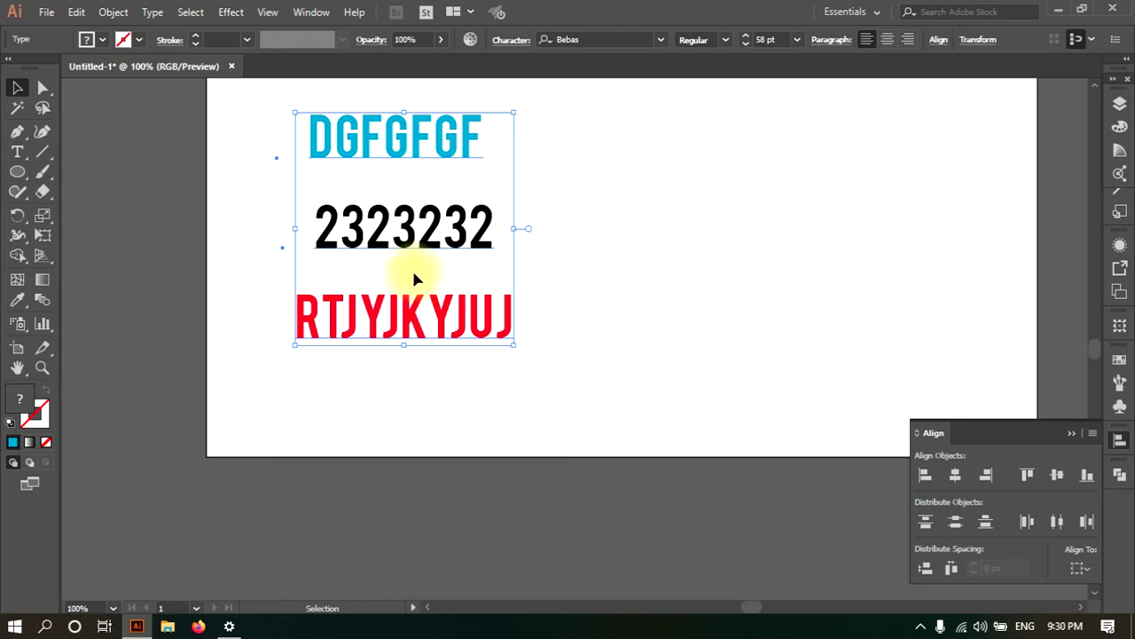
click(616, 280)
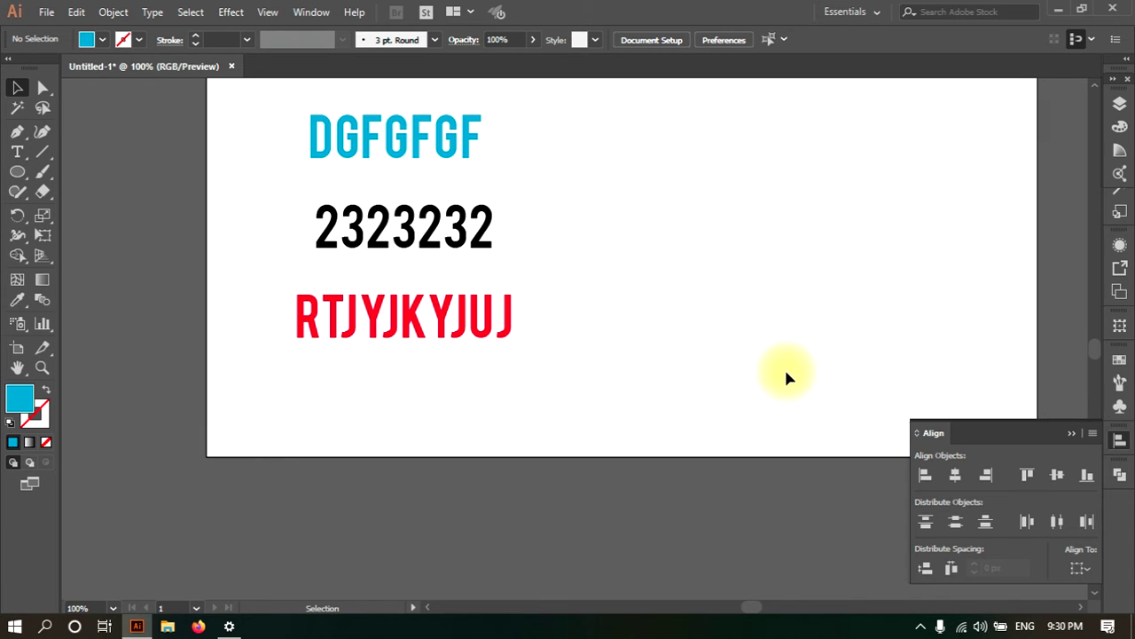
Move the black number text up close to the cyan text, and distribute all three texts vertically by their bottom edges
drag(649, 138, 359, 350)
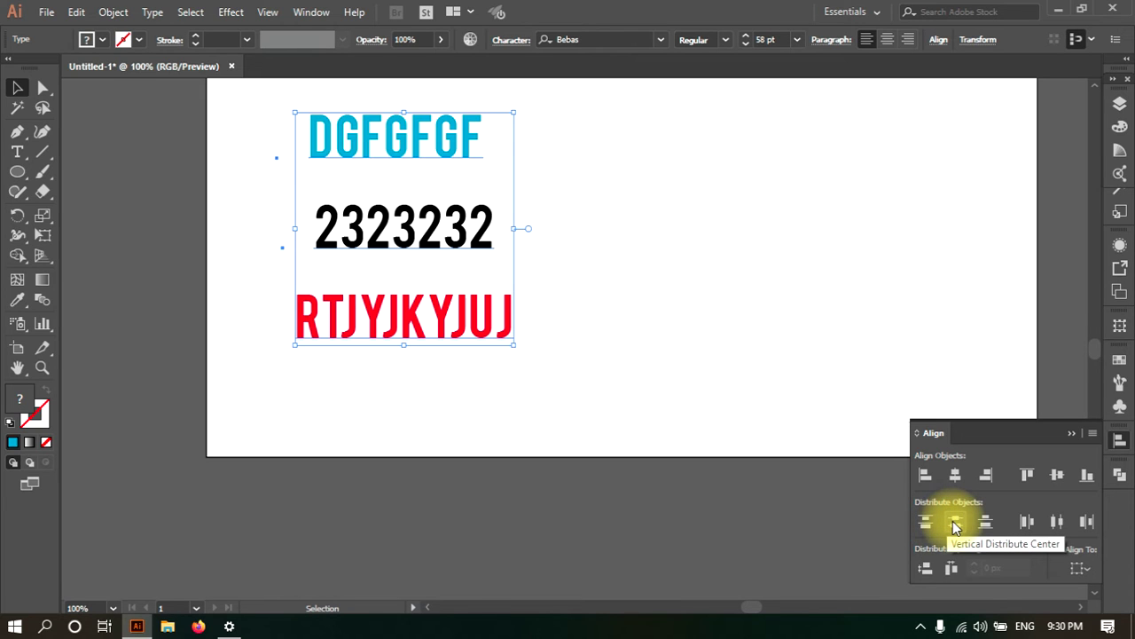
click(692, 323)
drag(437, 224, 431, 196)
drag(558, 129, 321, 358)
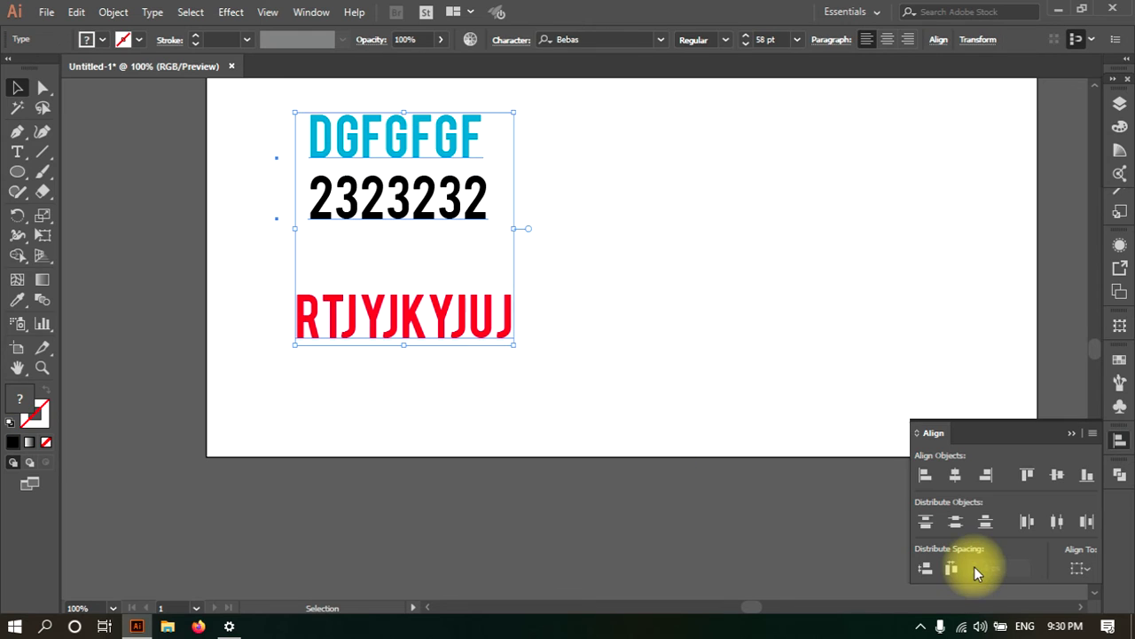
click(986, 528)
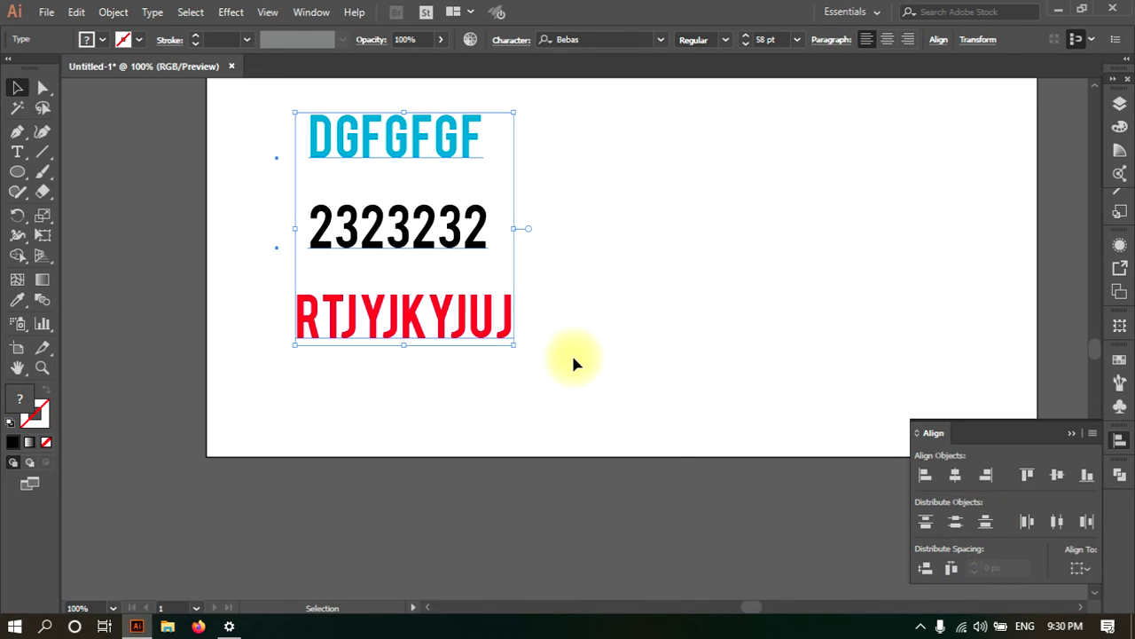
Move the black number text down closer to the red text, and distribute all three texts vertically by their centres
click(499, 228)
drag(453, 237, 453, 278)
drag(550, 140, 422, 363)
click(956, 522)
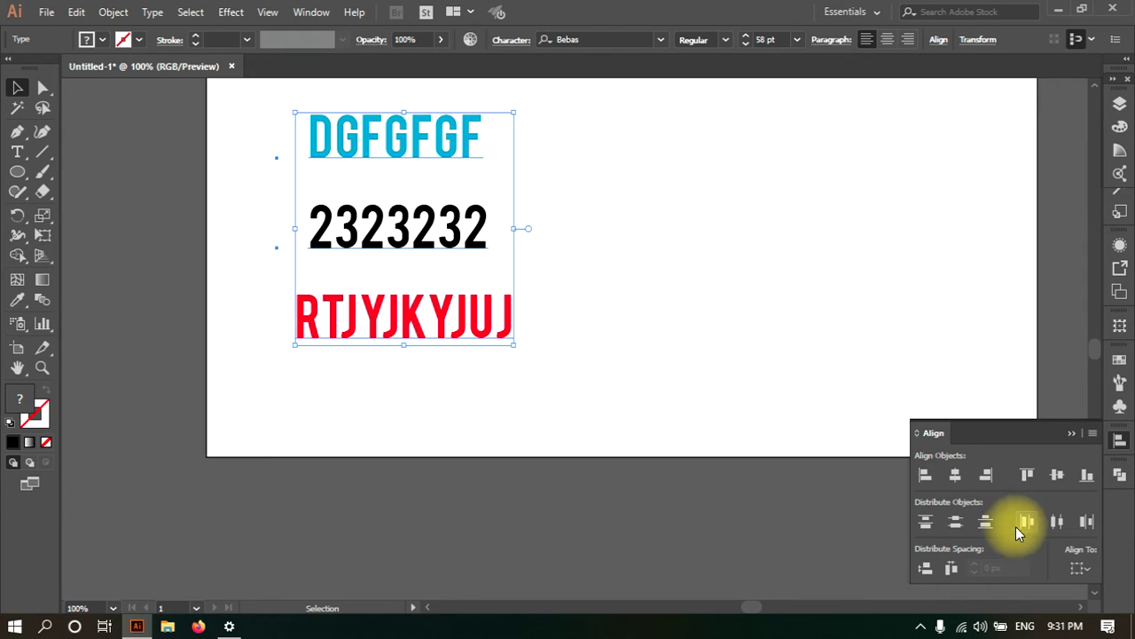
click(530, 403)
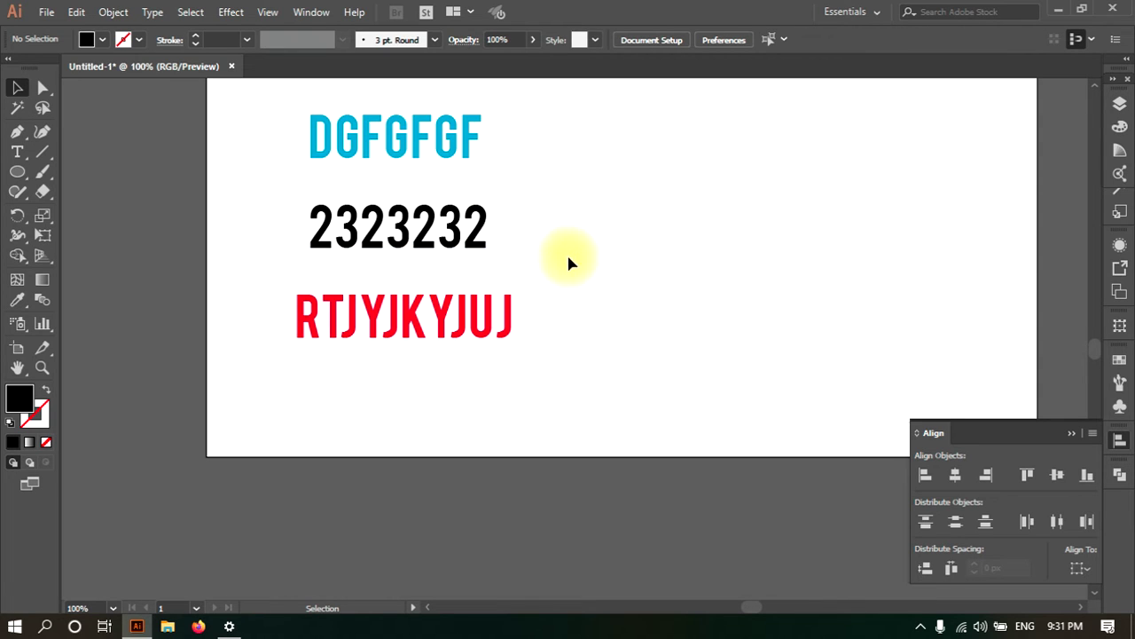
Add the vertical text ";djfsdpjfsdlkjflk" with the Vertical Type tool and move it beside the three horizontal texts
click(16, 154)
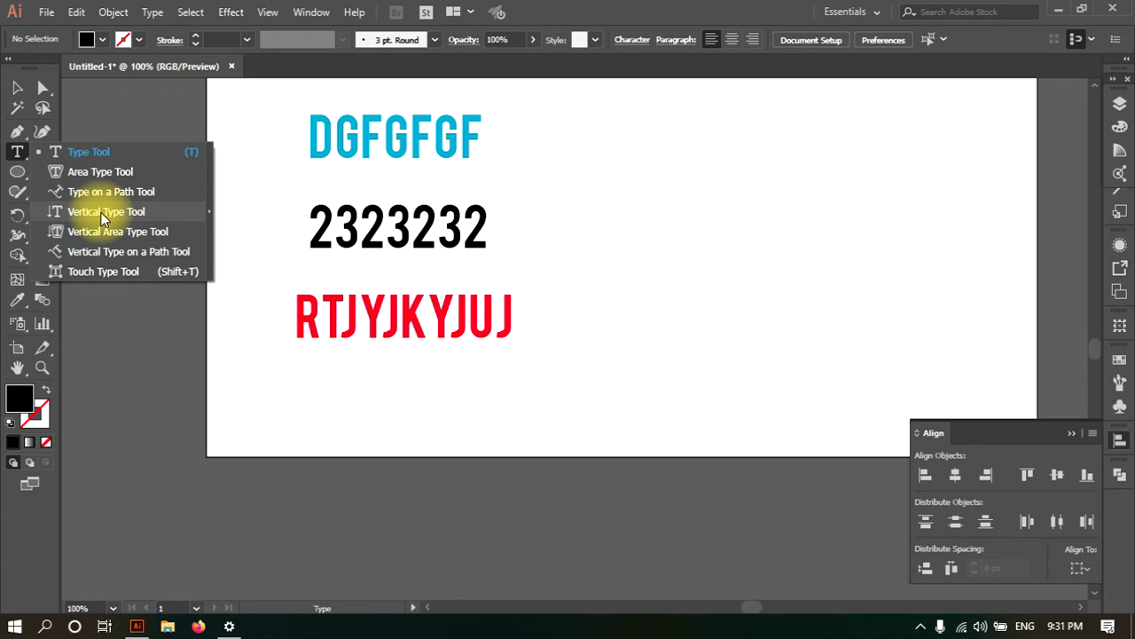
click(102, 213)
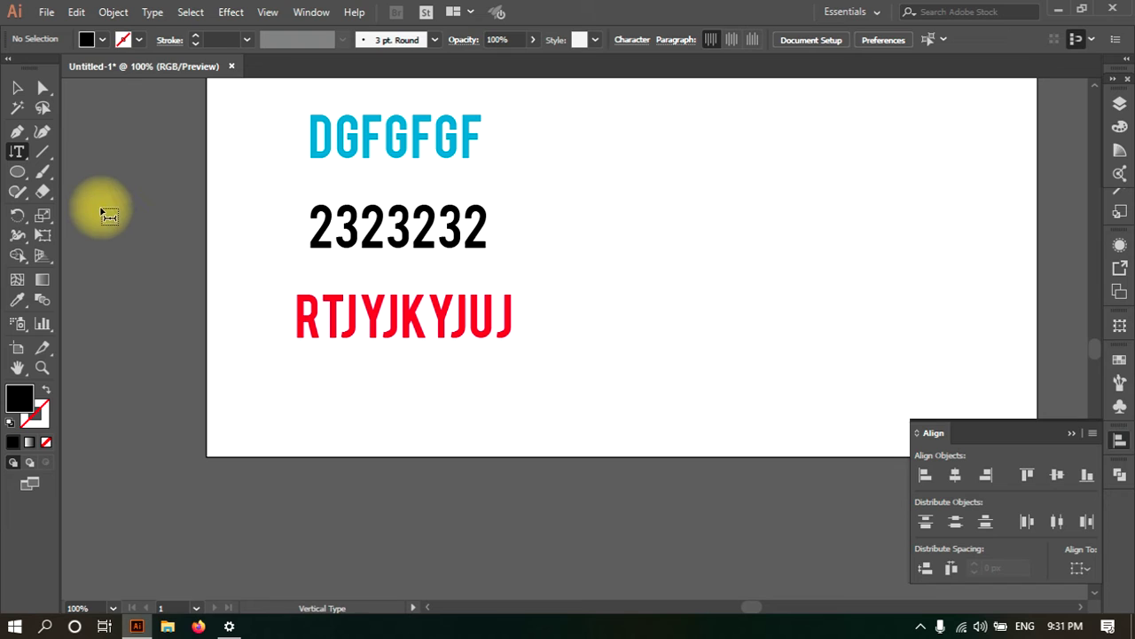
click(690, 149)
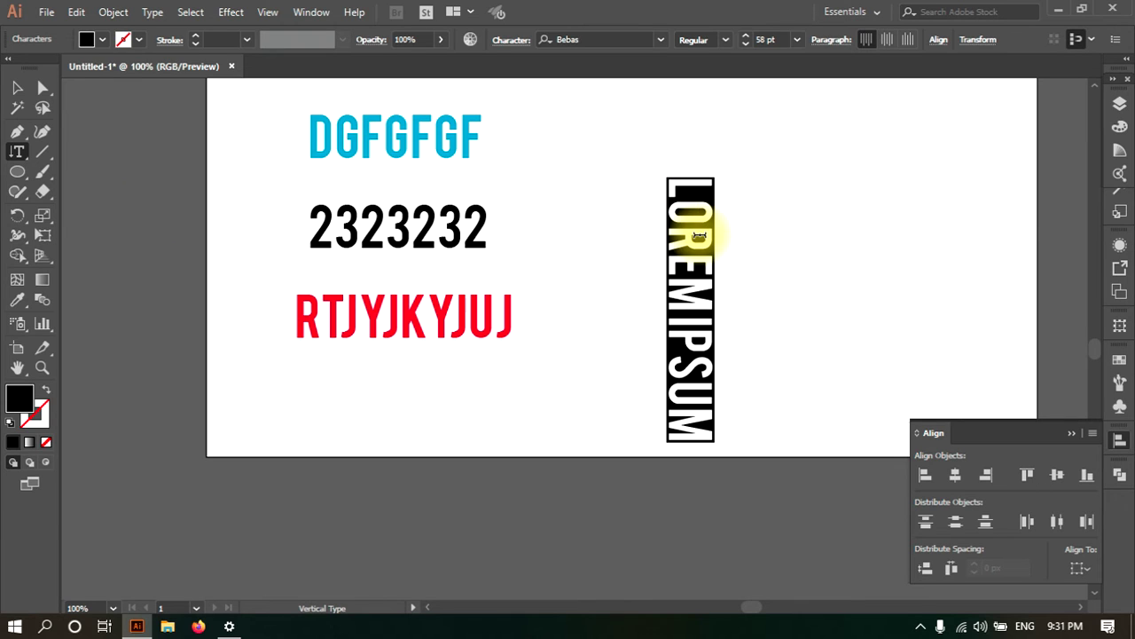
text(;djfsdpjfsdlkjflk)
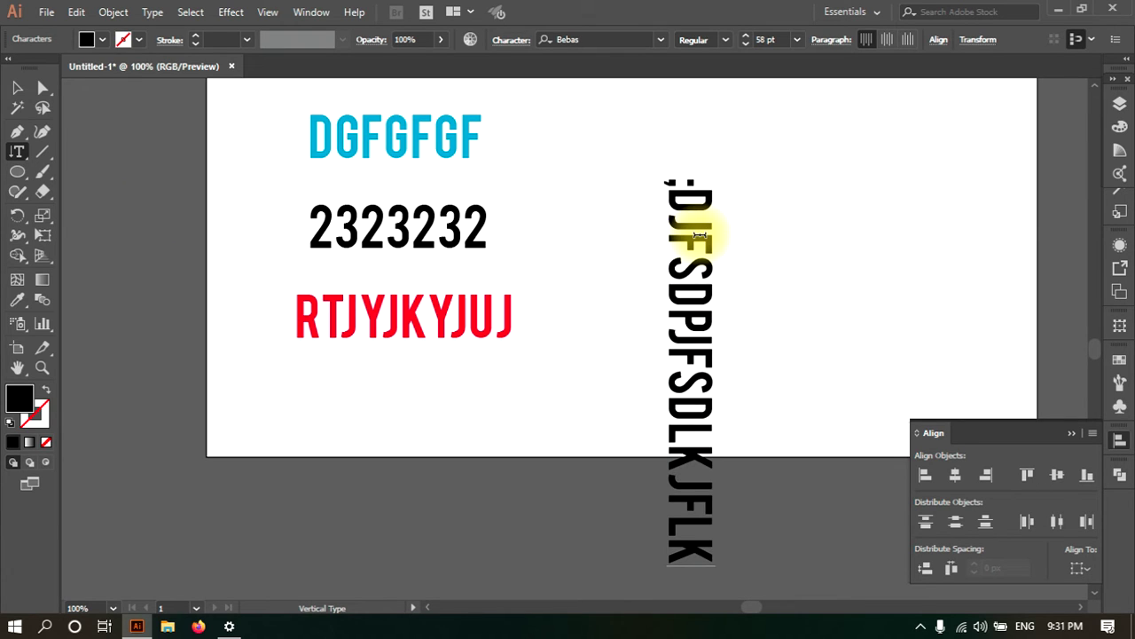
click(17, 87)
drag(682, 279, 596, 212)
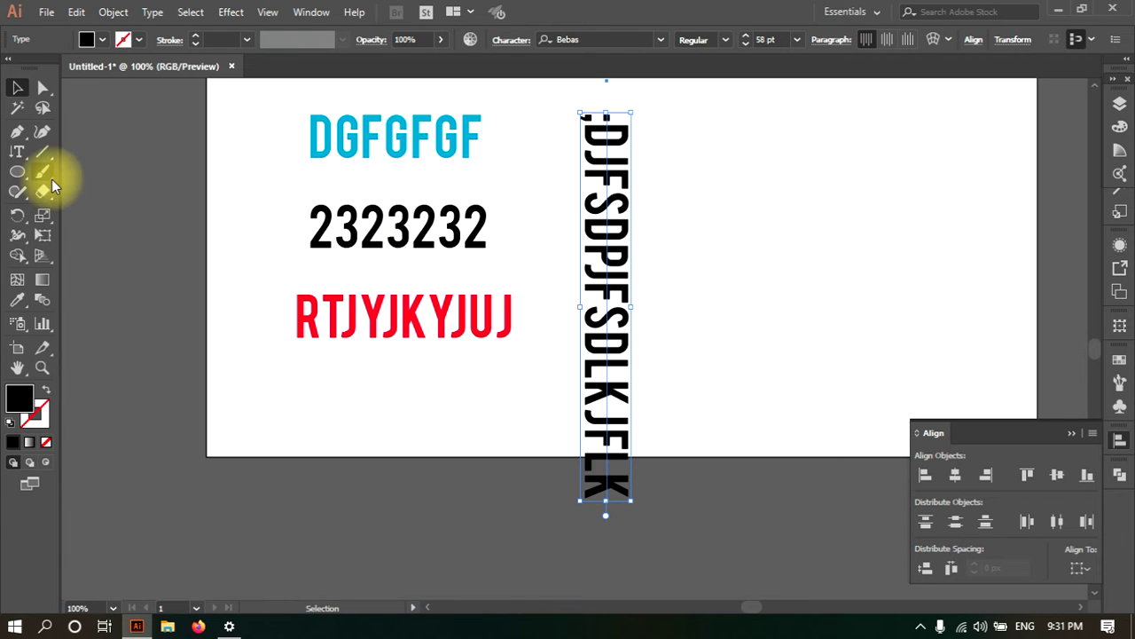
Move the cyan text to the far side of the vertical text and rotate it until it runs nearly vertically downwards
click(411, 146)
drag(490, 107, 410, 210)
drag(427, 135, 743, 234)
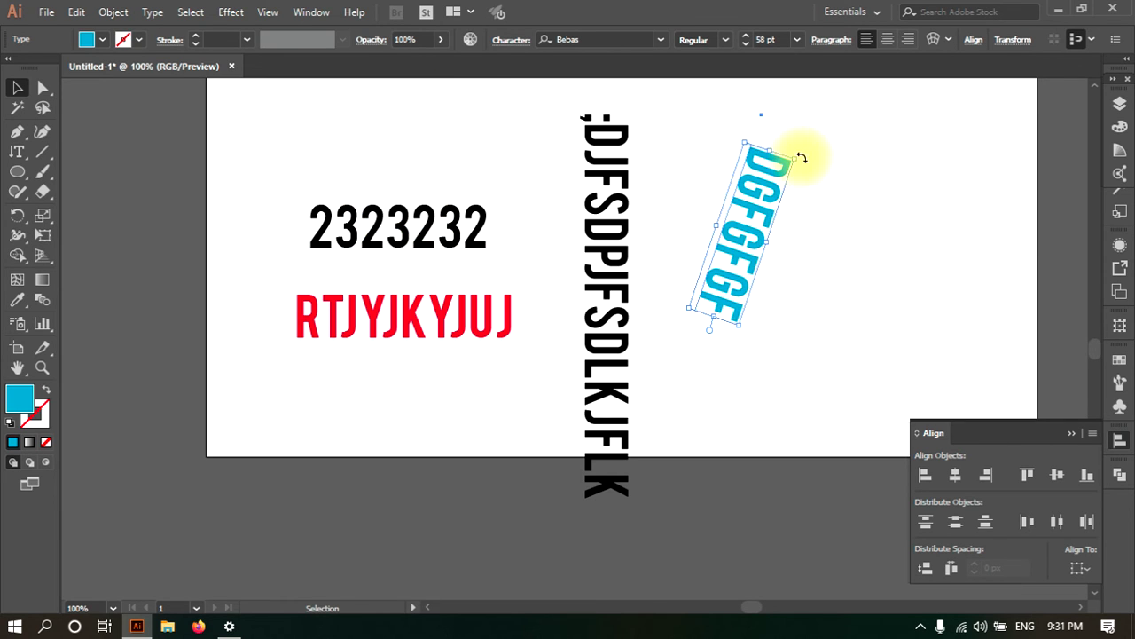
drag(801, 157, 781, 138)
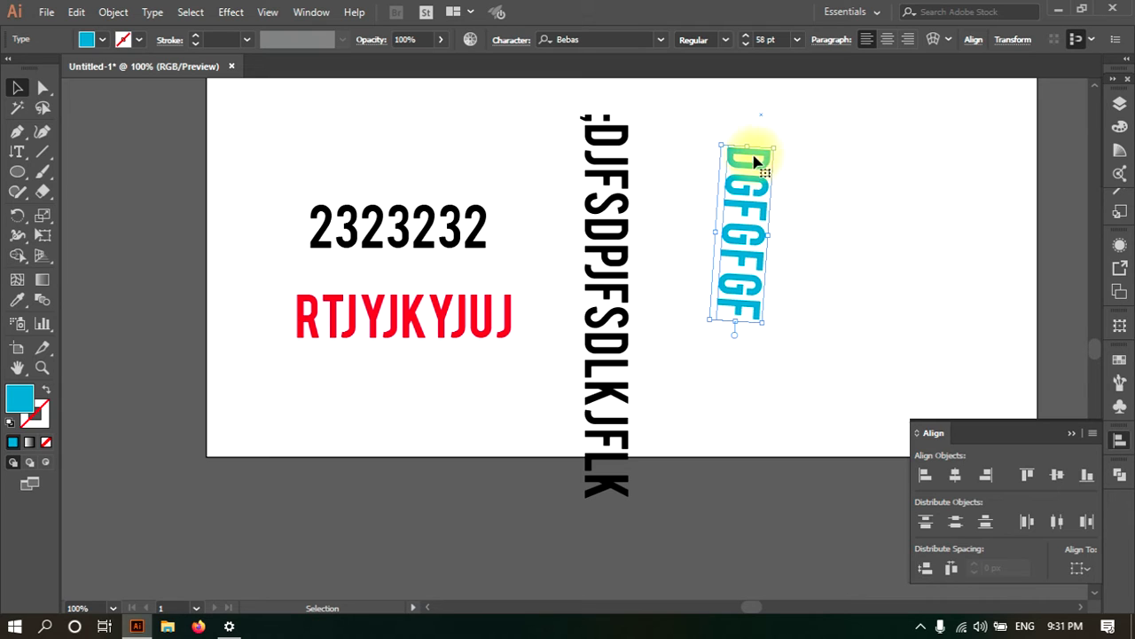
Draw a straight vertical line just inside the artboard's left edge, extending below the artboard
click(15, 152)
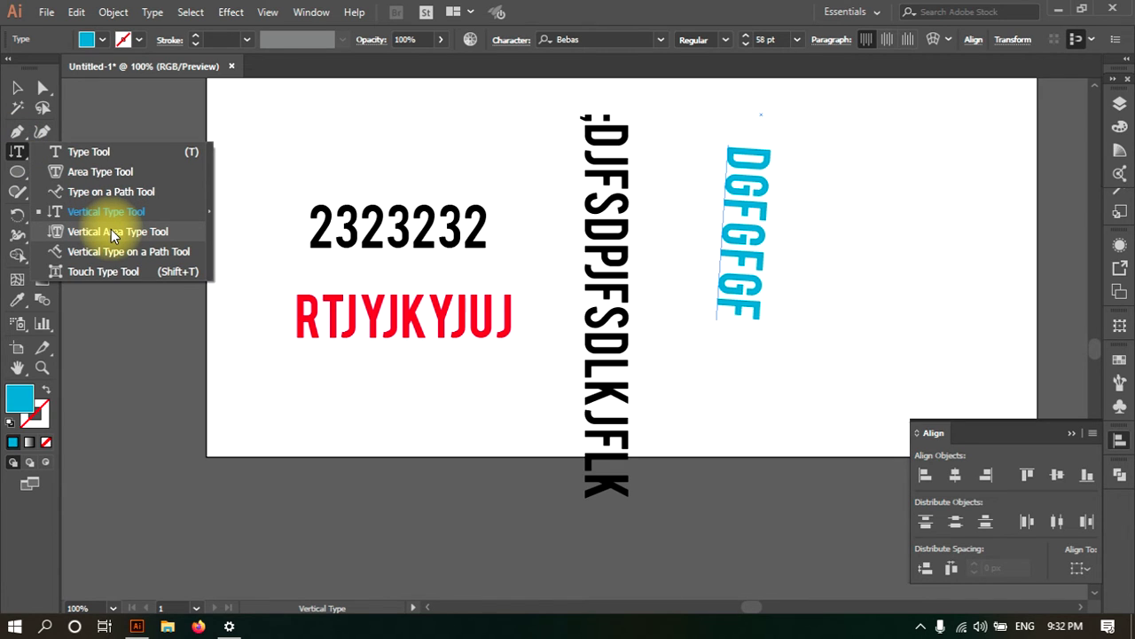
click(17, 87)
click(42, 151)
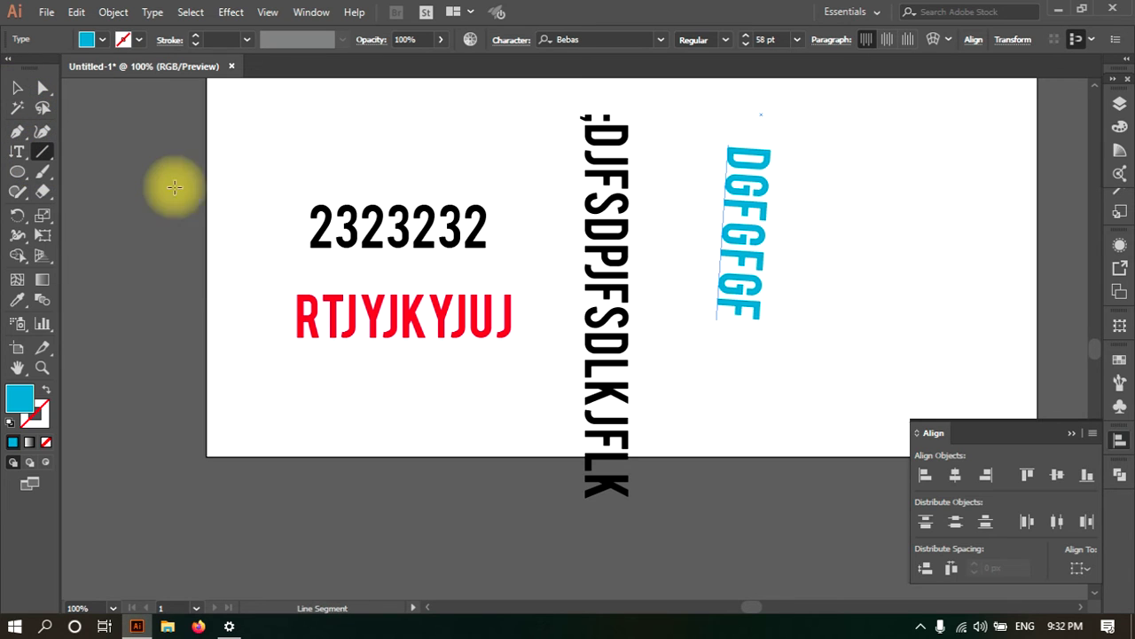
drag(216, 163, 216, 569)
Try adding the vertical text "A" at the line with the Vertical Type tool, and undo it
click(17, 152)
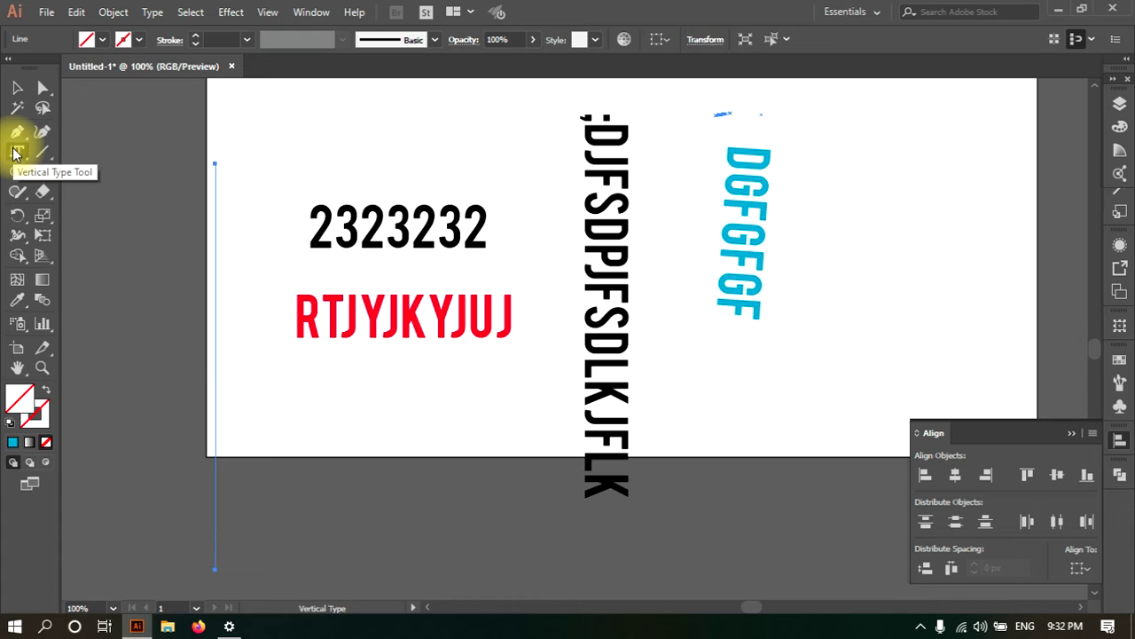
click(215, 186)
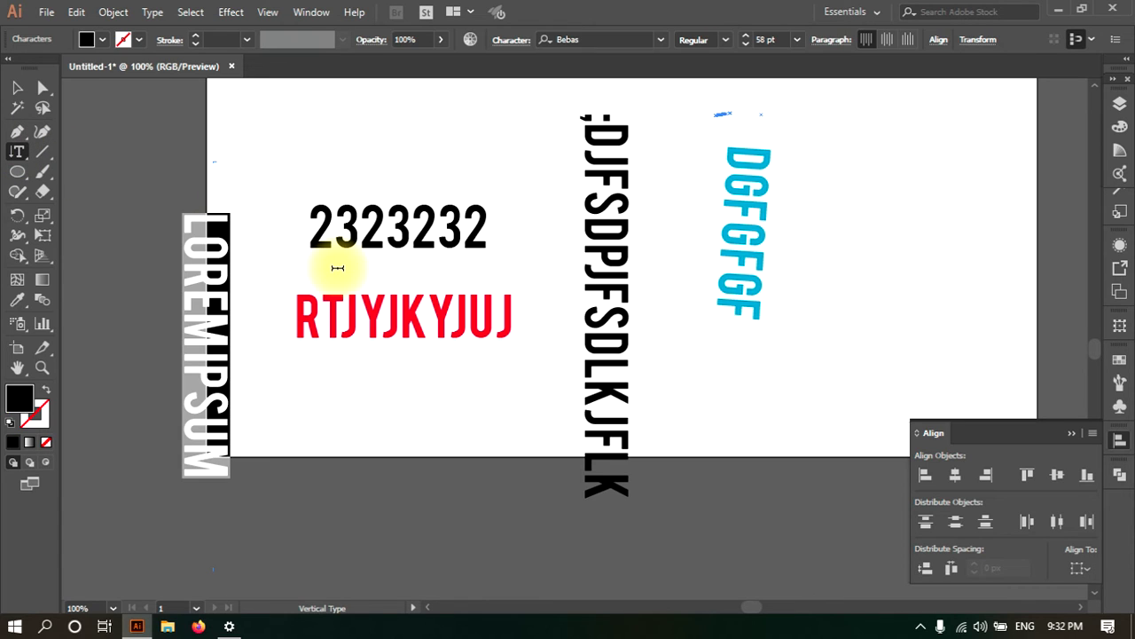
text(a)
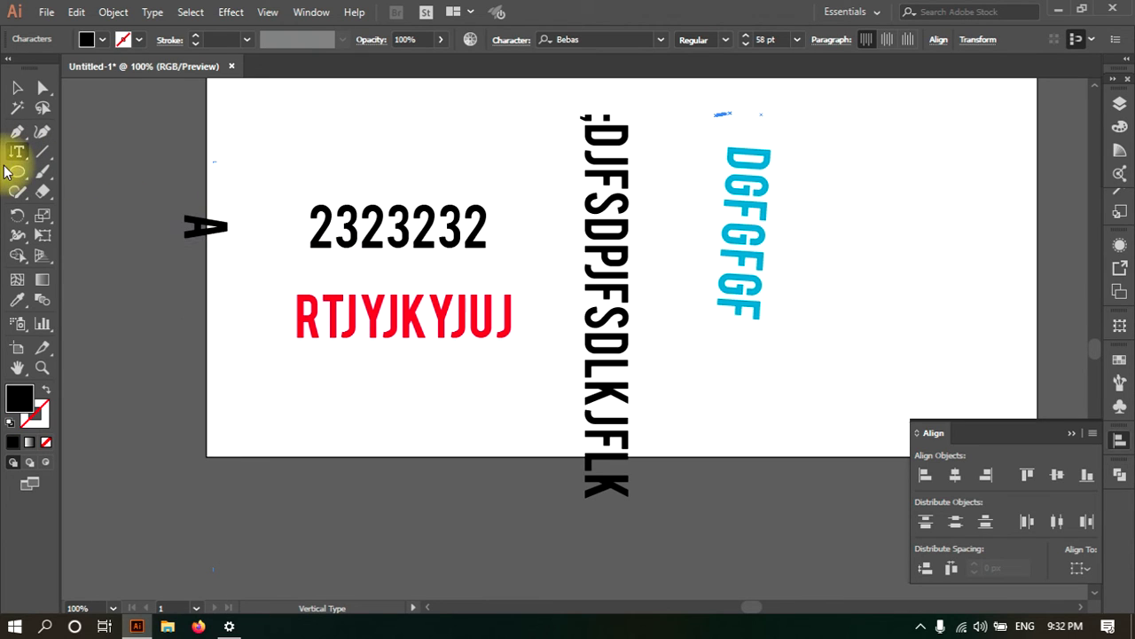
key(ctrl+z)
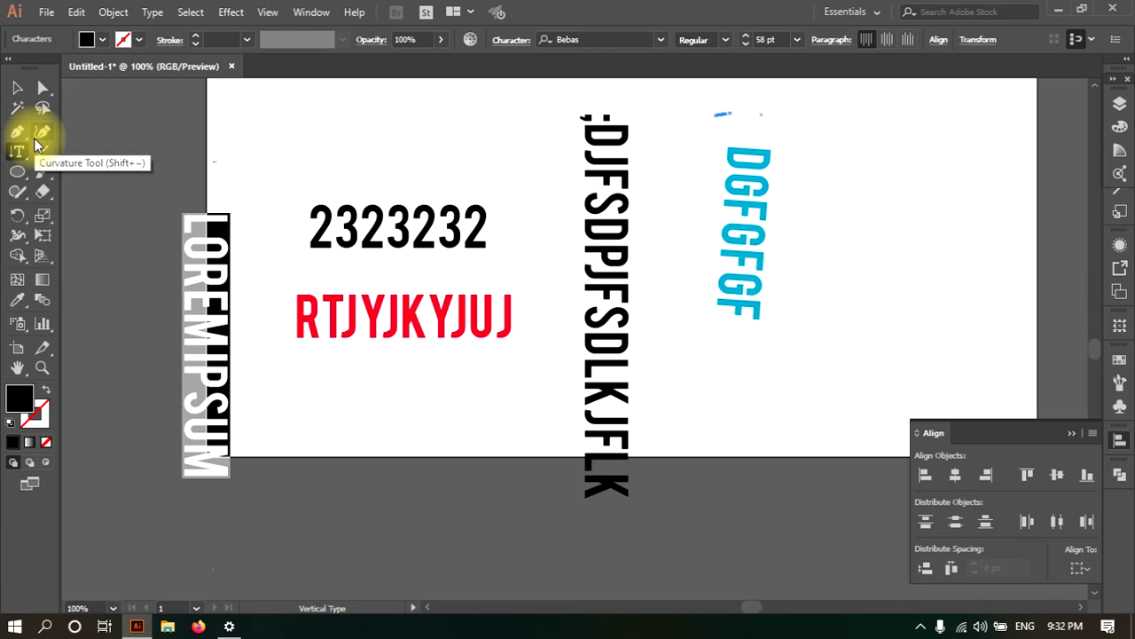
drag(19, 149, 56, 173)
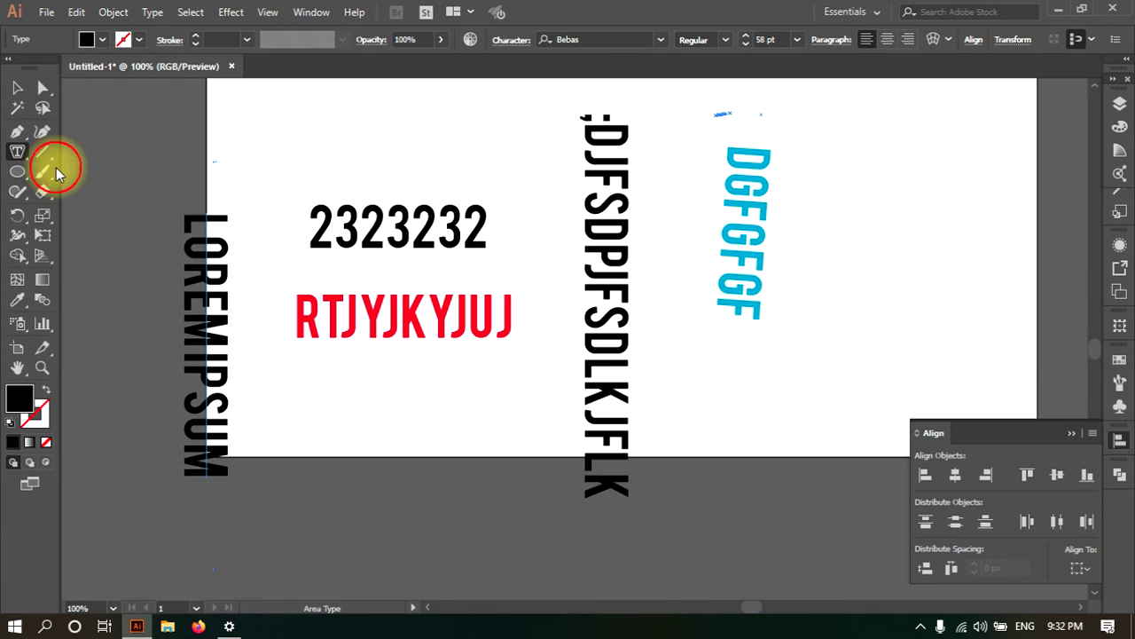
key(ctrl+z)
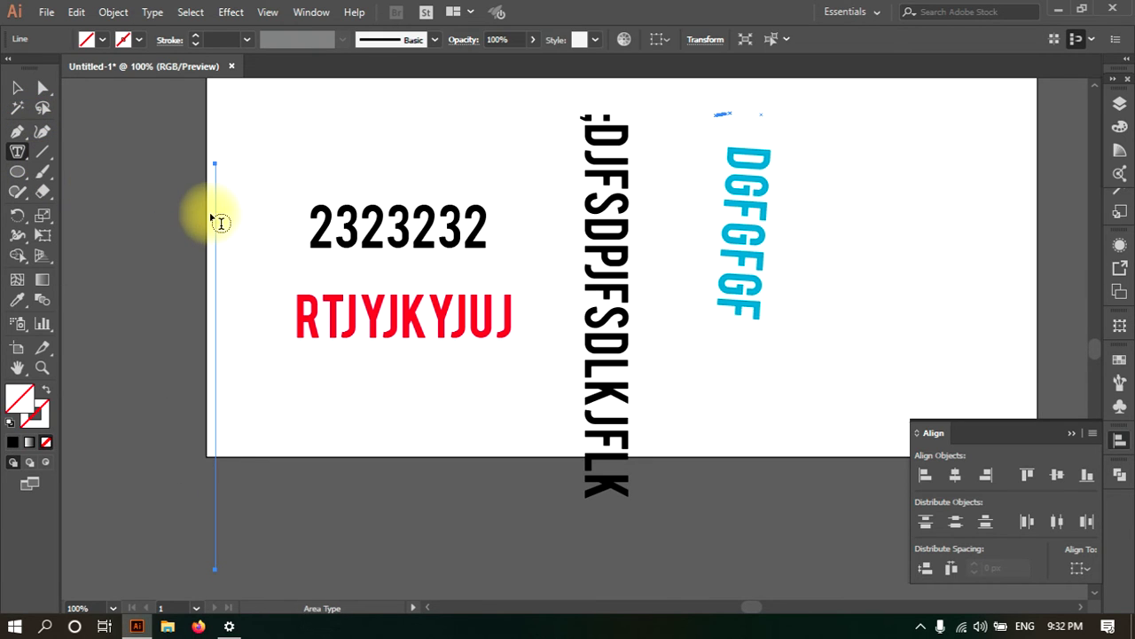
Turn the vertical line into an area type object and move it across the number and red texts
click(213, 218)
click(728, 339)
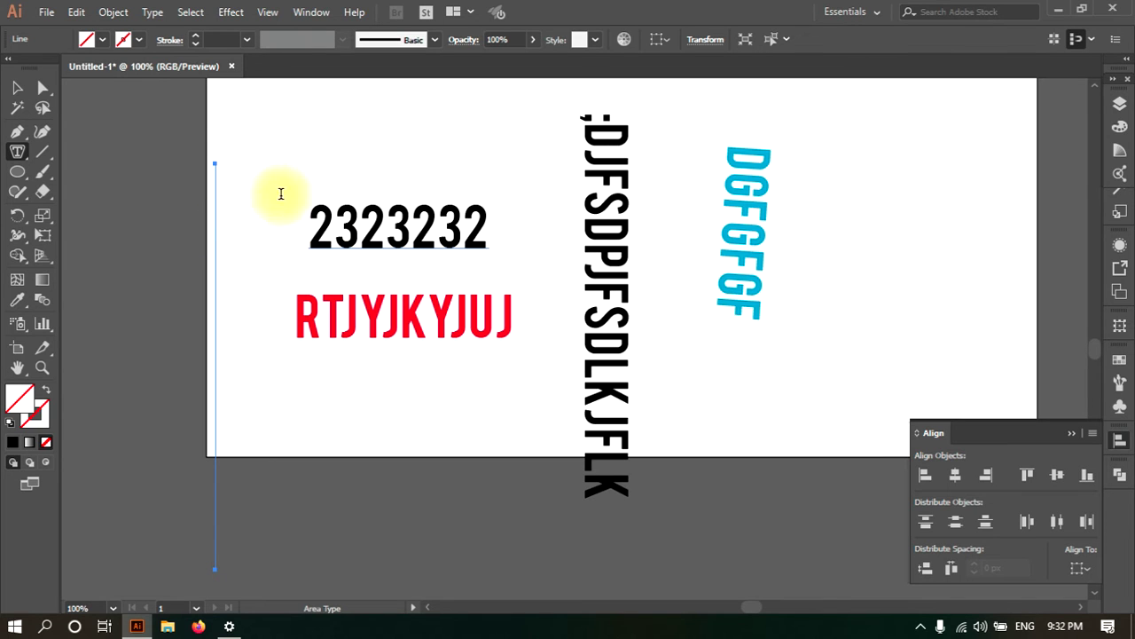
click(217, 182)
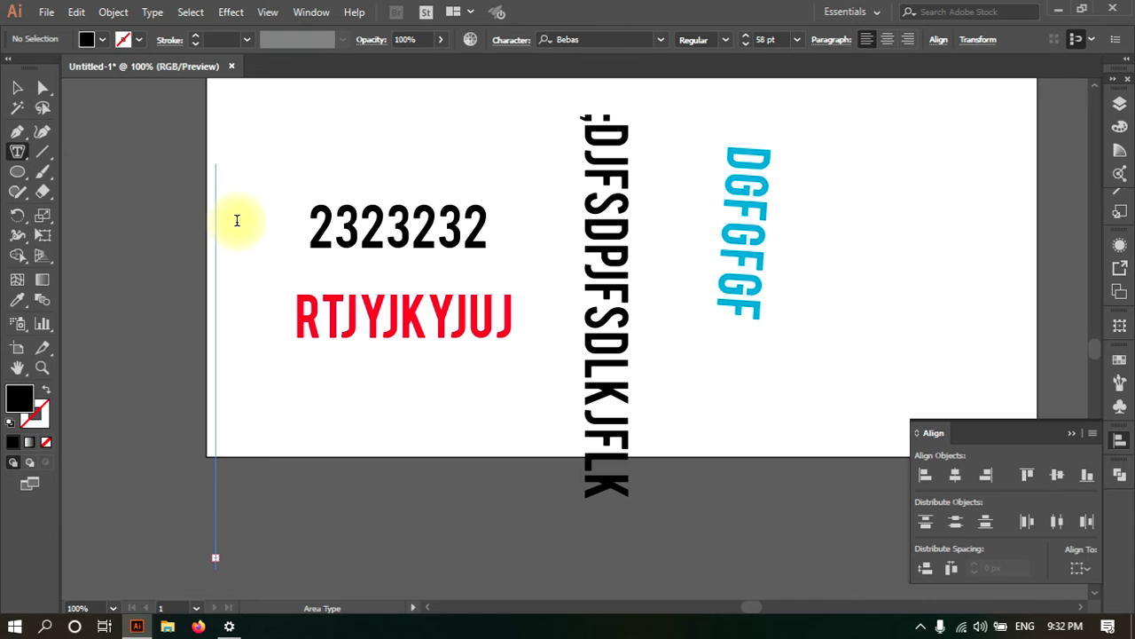
click(15, 85)
drag(216, 248, 379, 222)
Add the vertical text "A" in the empty space outside the artboard's left edge
click(17, 150)
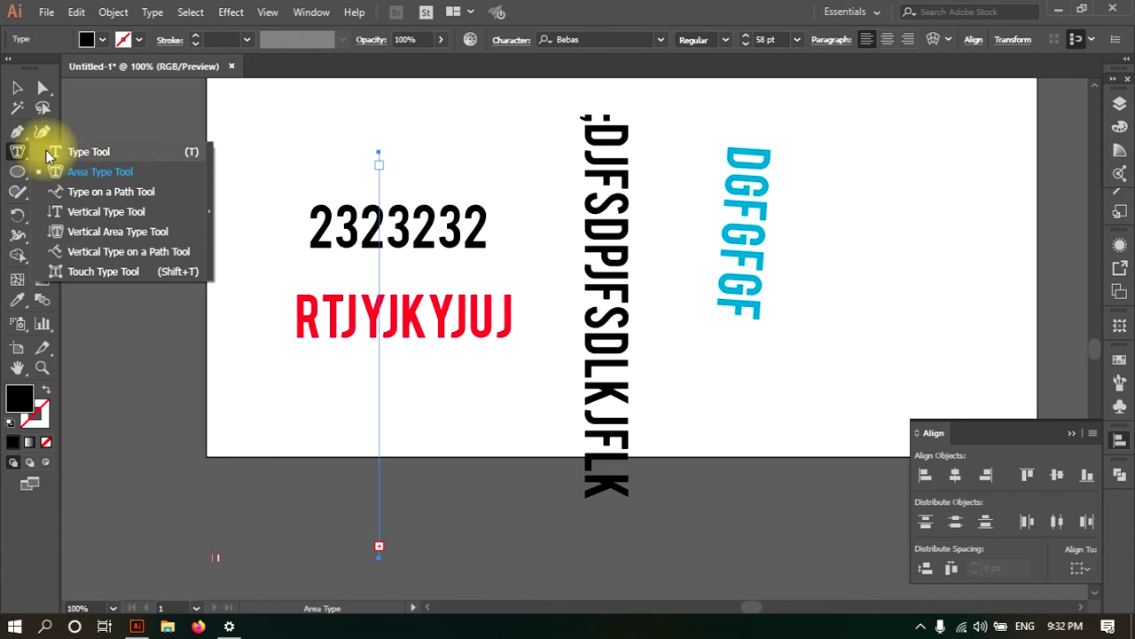
click(105, 211)
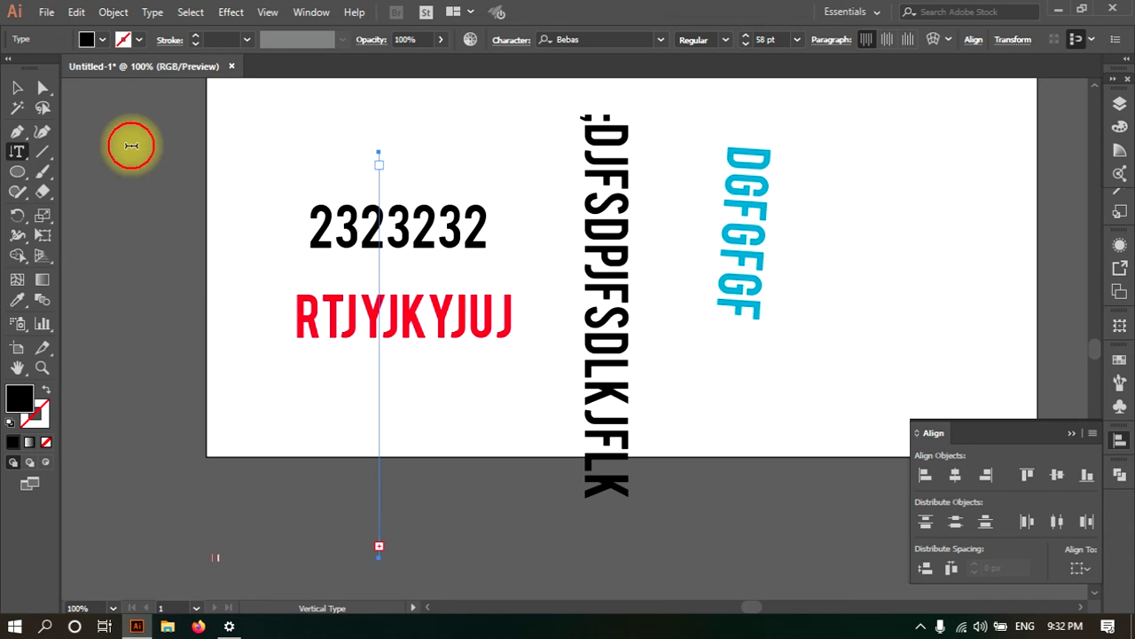
click(127, 144)
text(AS)
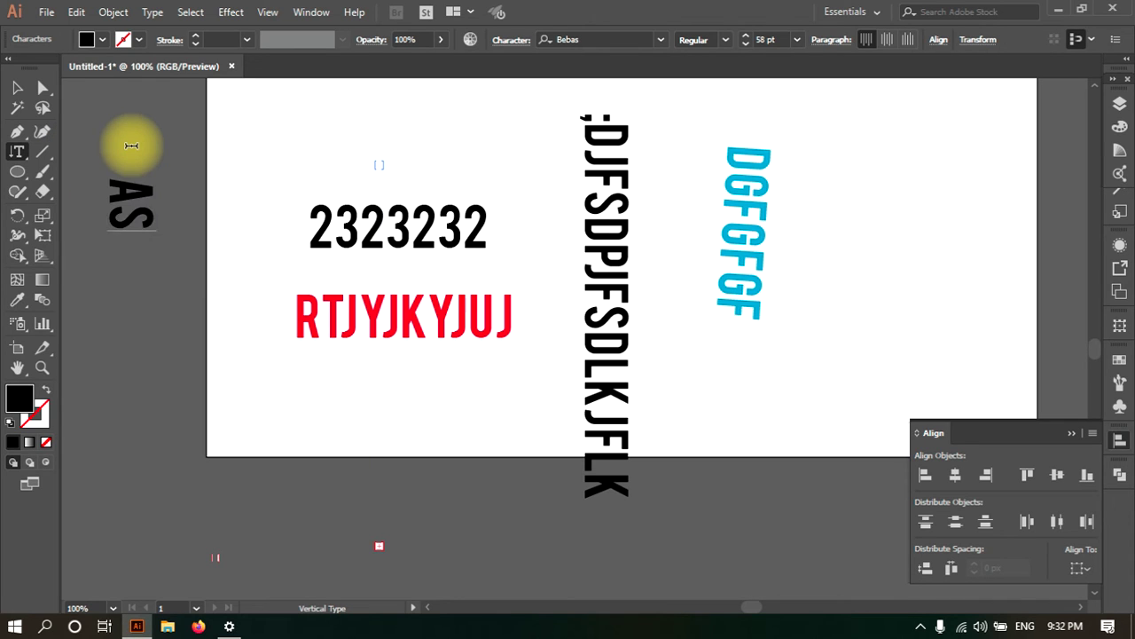
key(BackSpace)
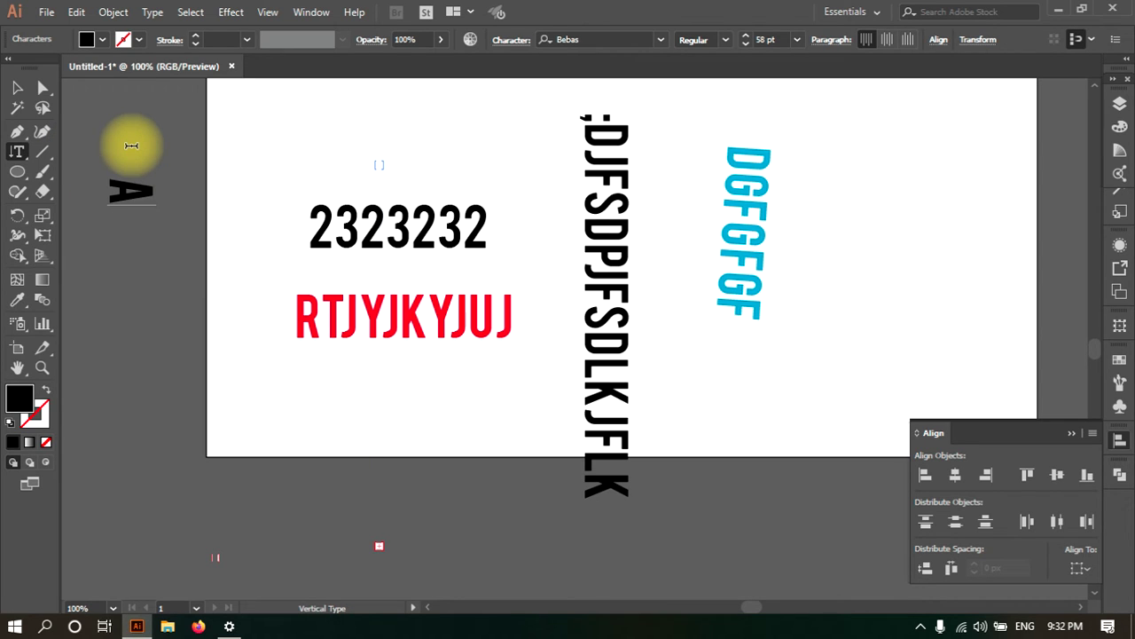
click(18, 152)
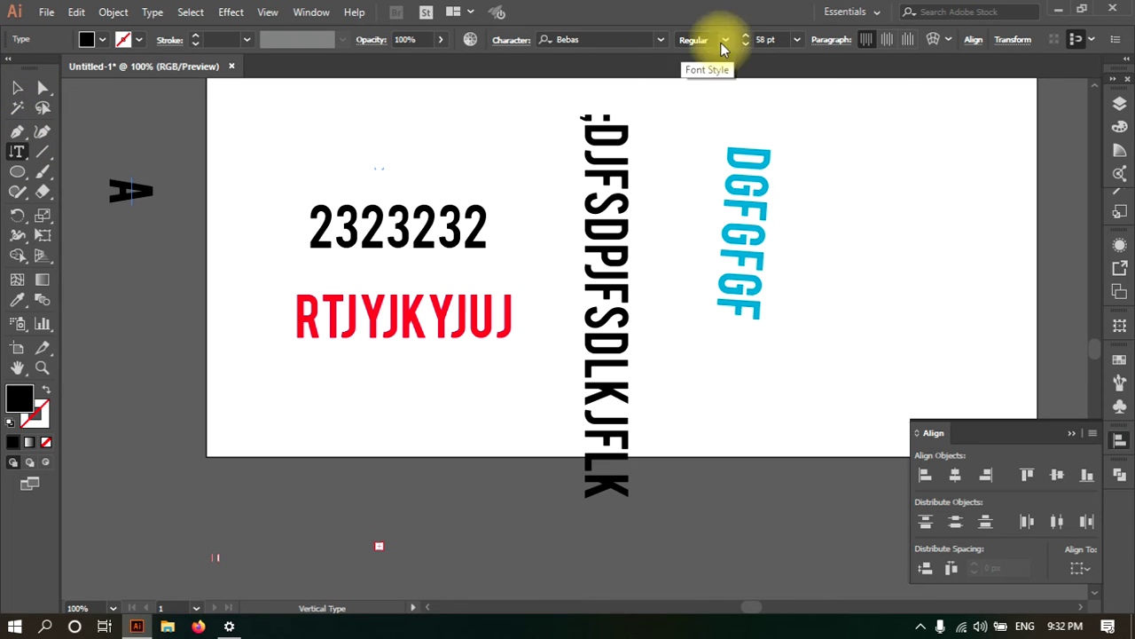
Preview an Arc warp on the letter A, cancel it, and look at the letter's paragraph options
click(938, 39)
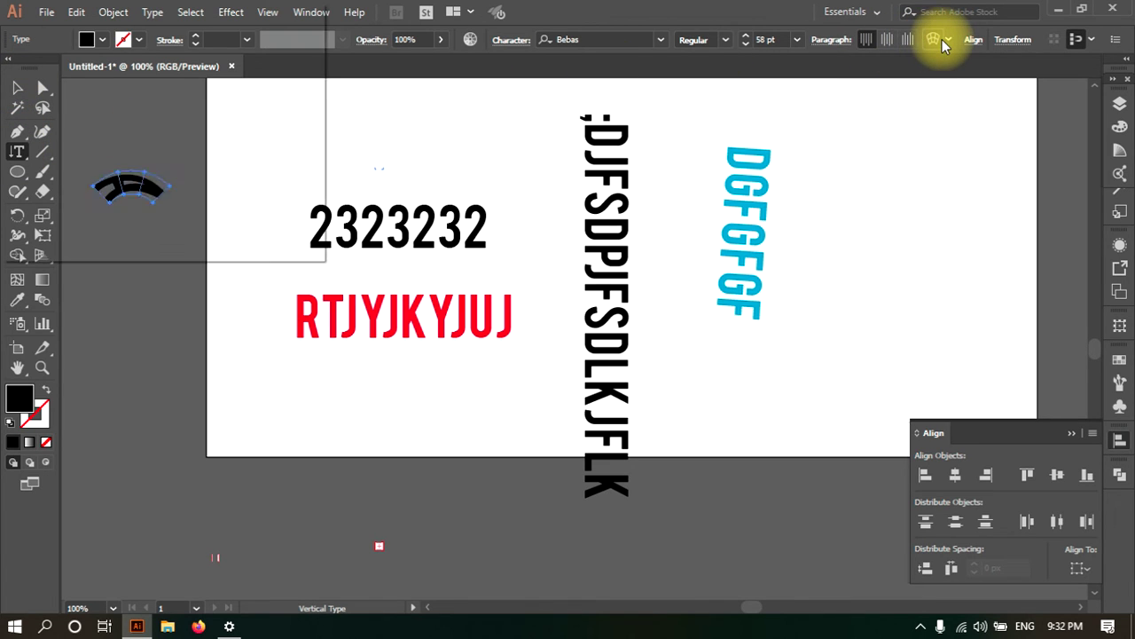
click(182, 54)
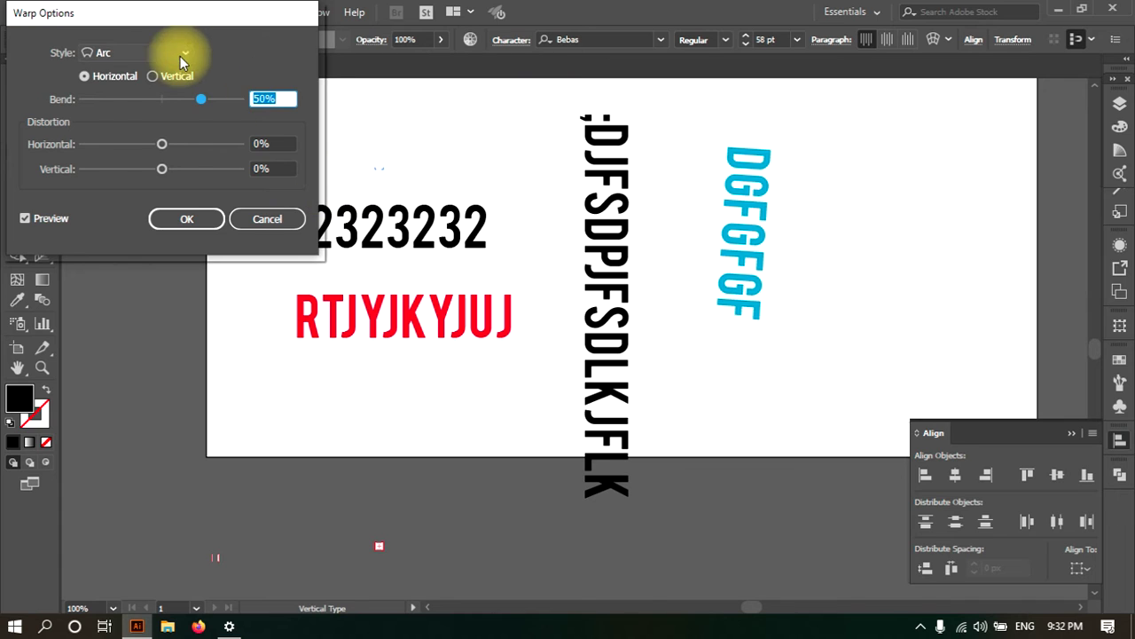
click(267, 218)
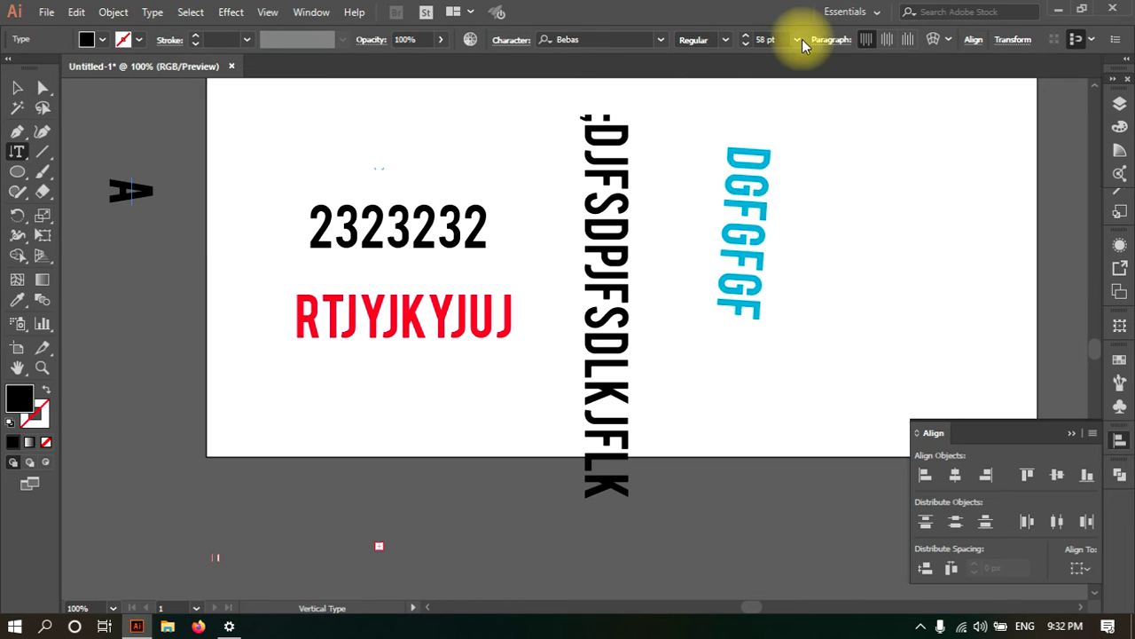
click(831, 40)
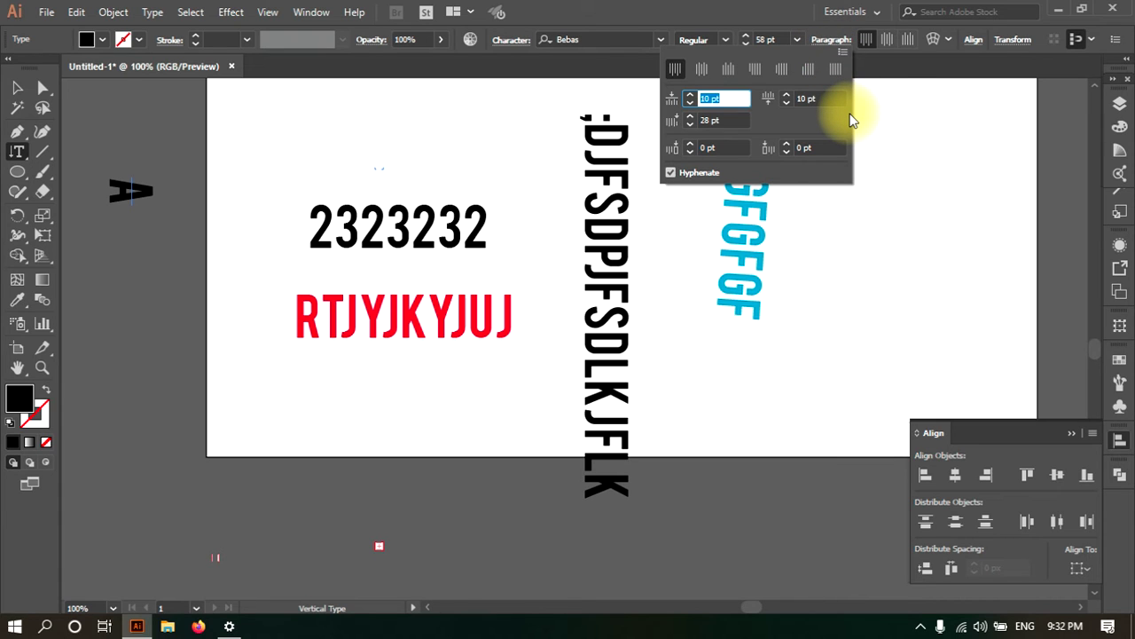
click(15, 91)
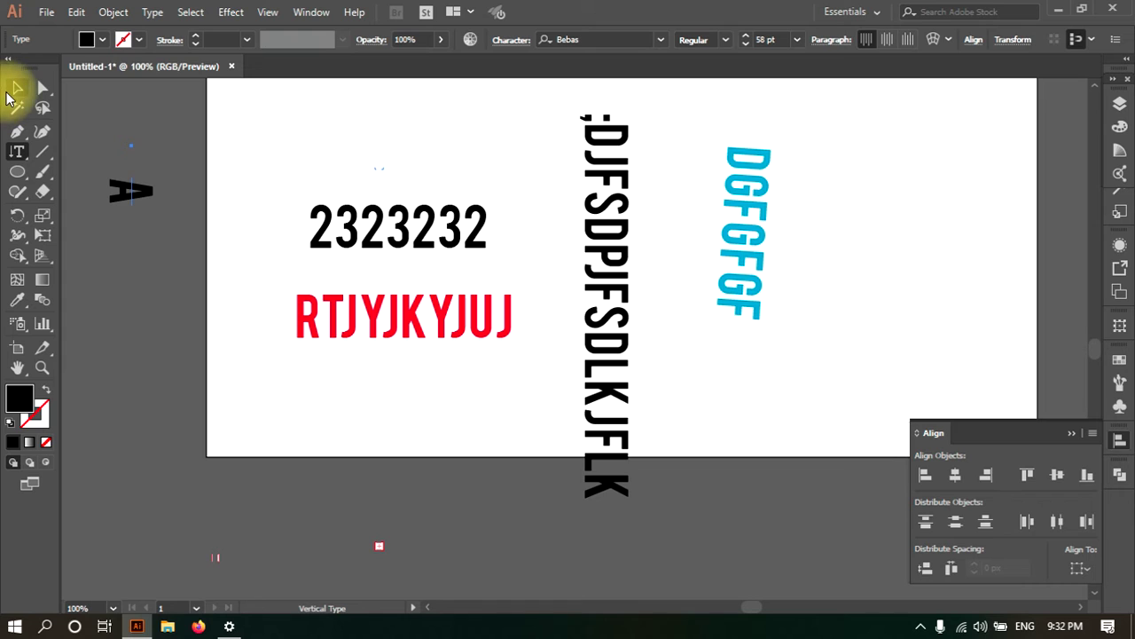
Move the letter A towards the artboard's edge and rotate it to stand upright
click(15, 88)
drag(132, 183, 220, 172)
click(219, 171)
click(190, 177)
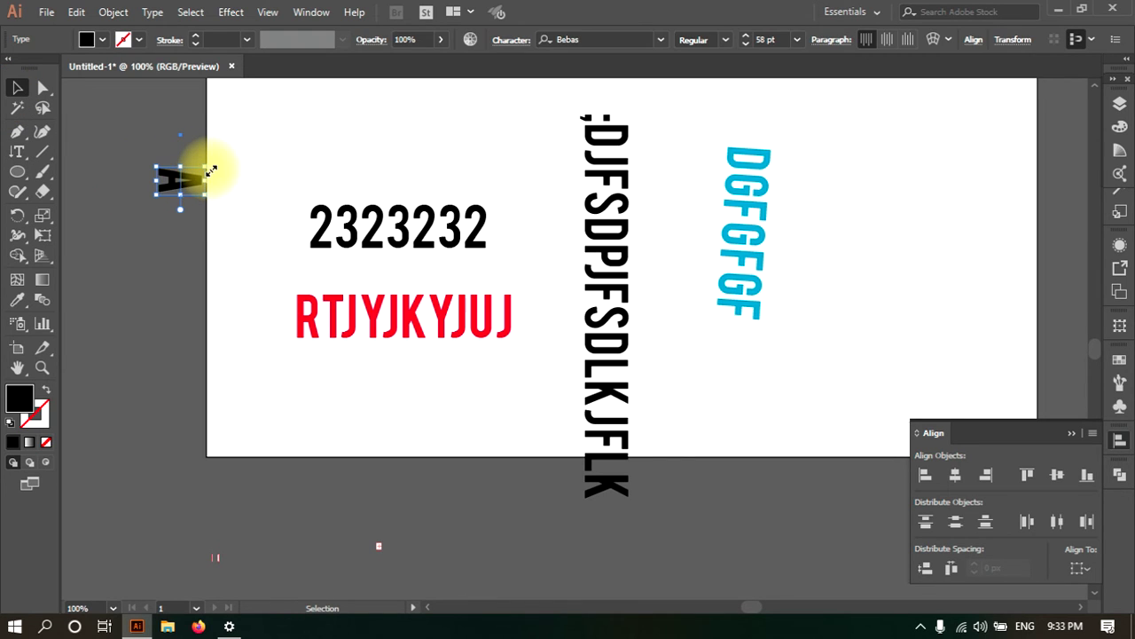
drag(215, 167, 172, 139)
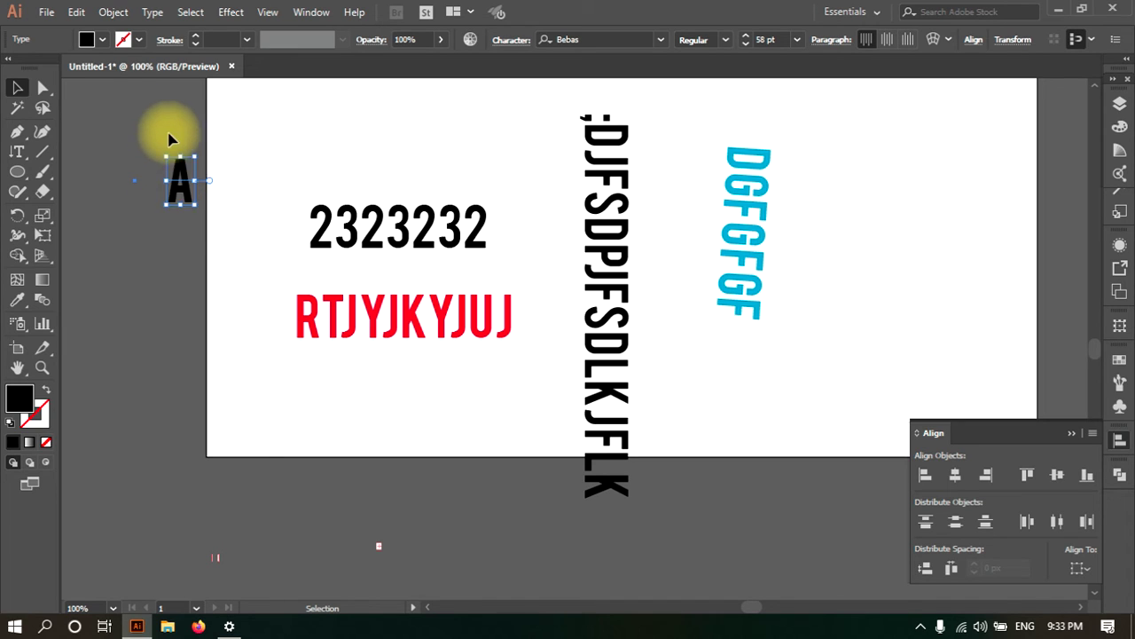
Add more letters to the rotated letter A, and delete the whole text object
key(t)
click(183, 202)
text(A)
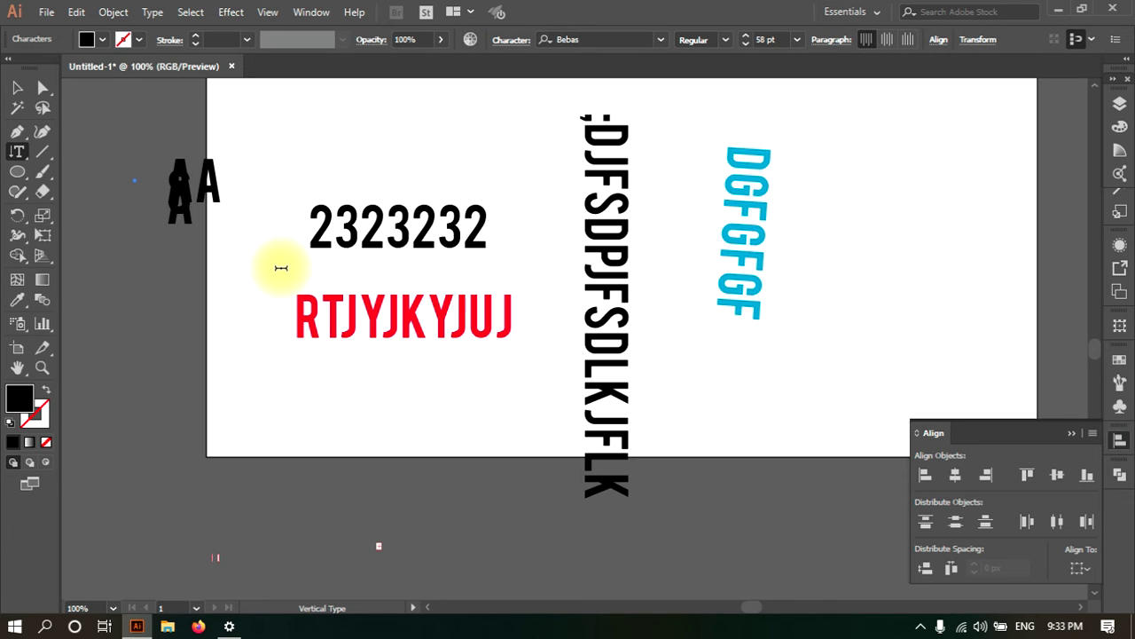
text(A)
click(16, 87)
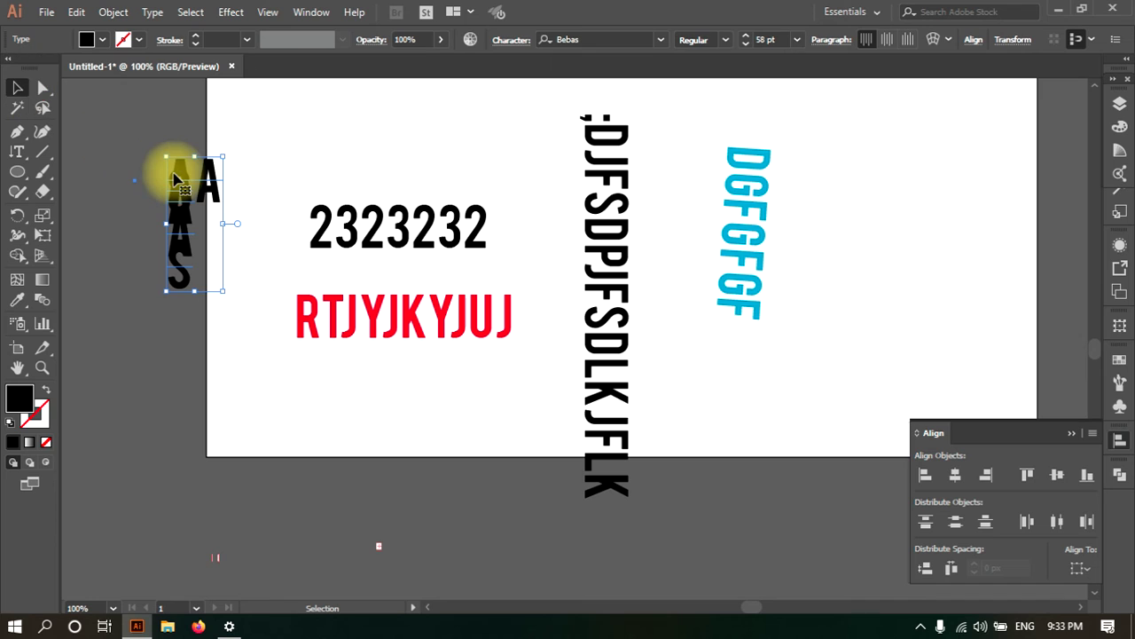
key(Delete)
Select all remaining text objects on and below the artboard and delete them
click(16, 150)
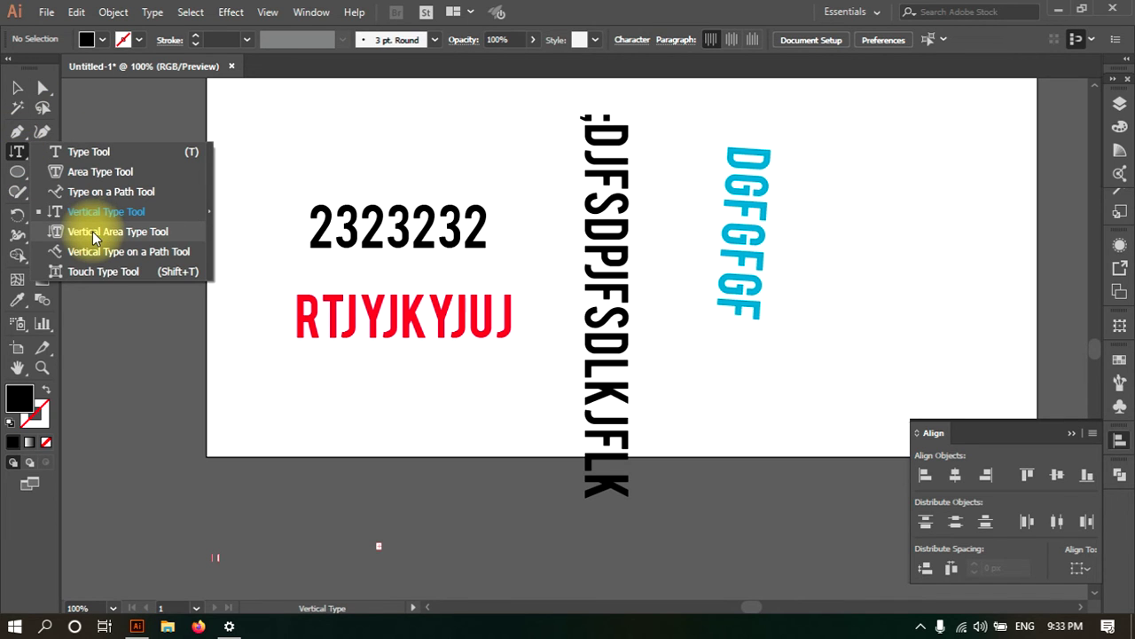
click(16, 87)
drag(259, 169, 850, 467)
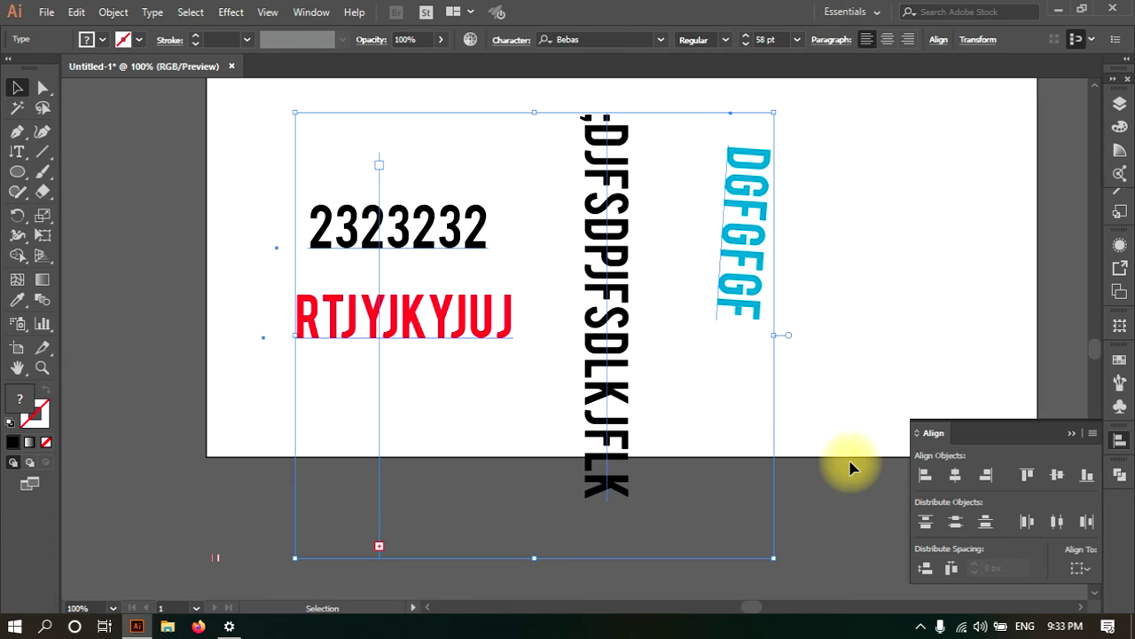
key(Delete)
Draw a large black rectangle in the middle of the artboard
click(18, 171)
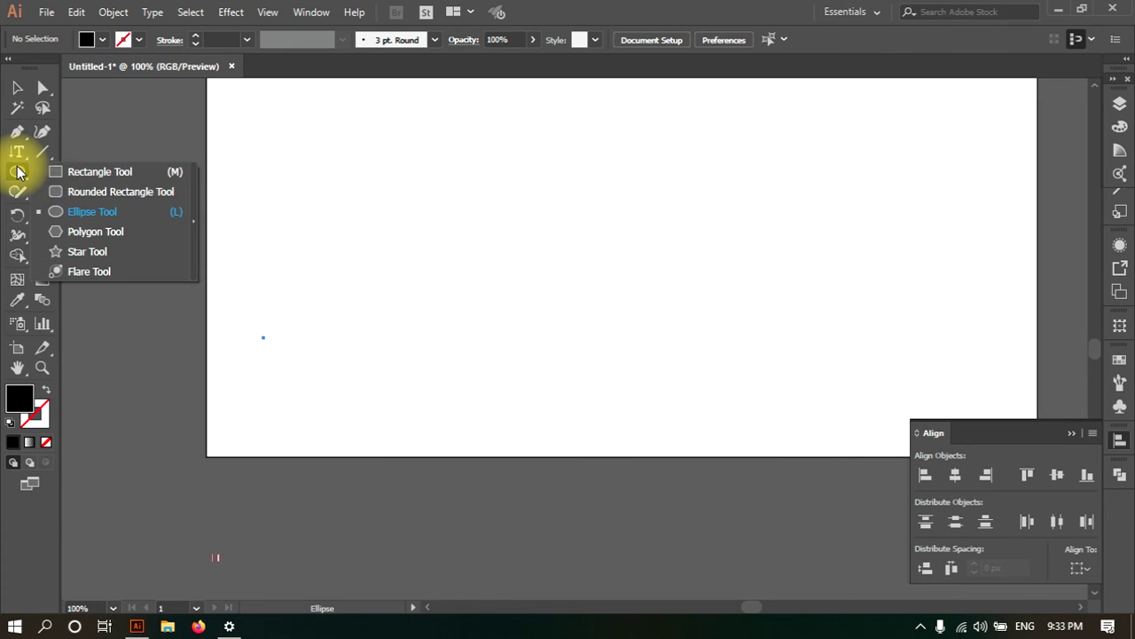
click(53, 171)
drag(345, 158, 825, 446)
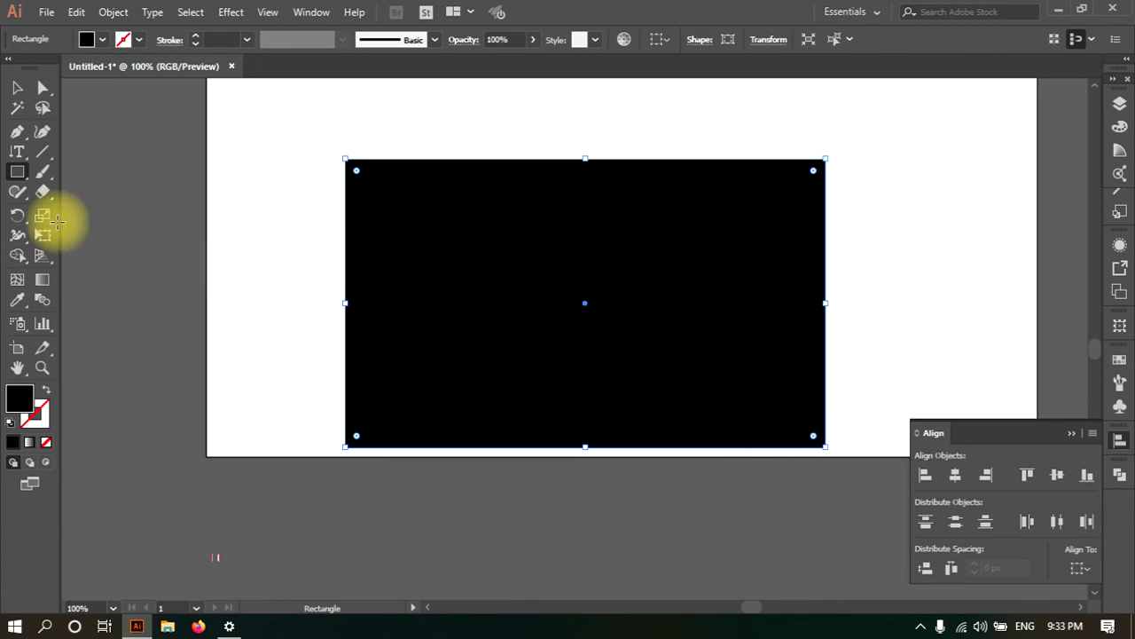
Turn the rectangle into vertical area type reading "1234567", with a second line "1" aligned to the frame's bottom
click(18, 151)
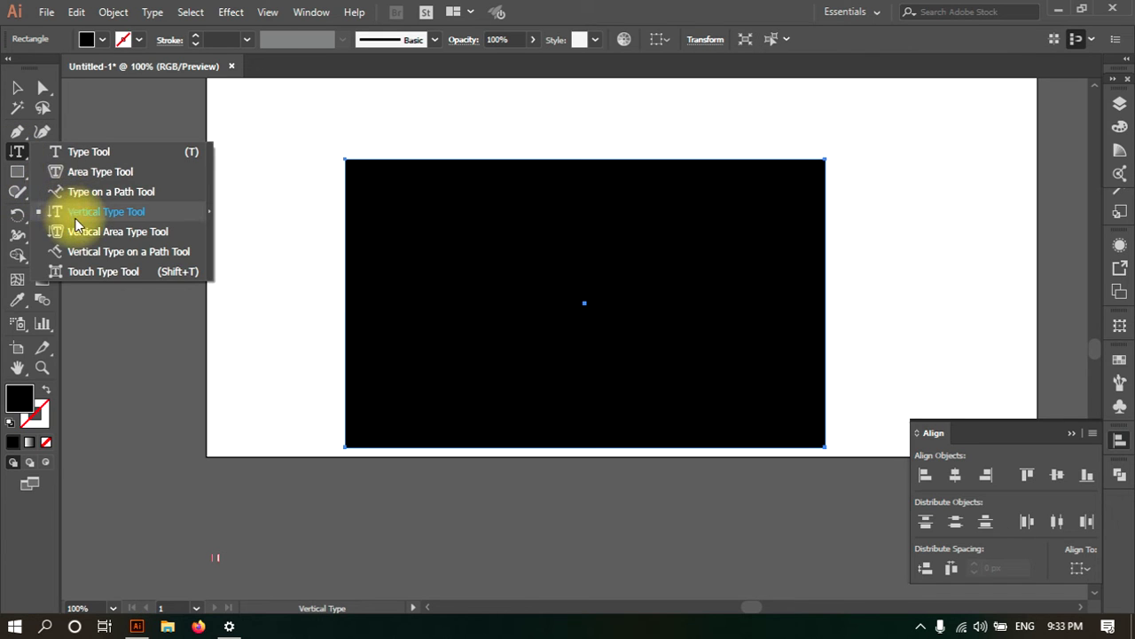
click(76, 228)
click(363, 161)
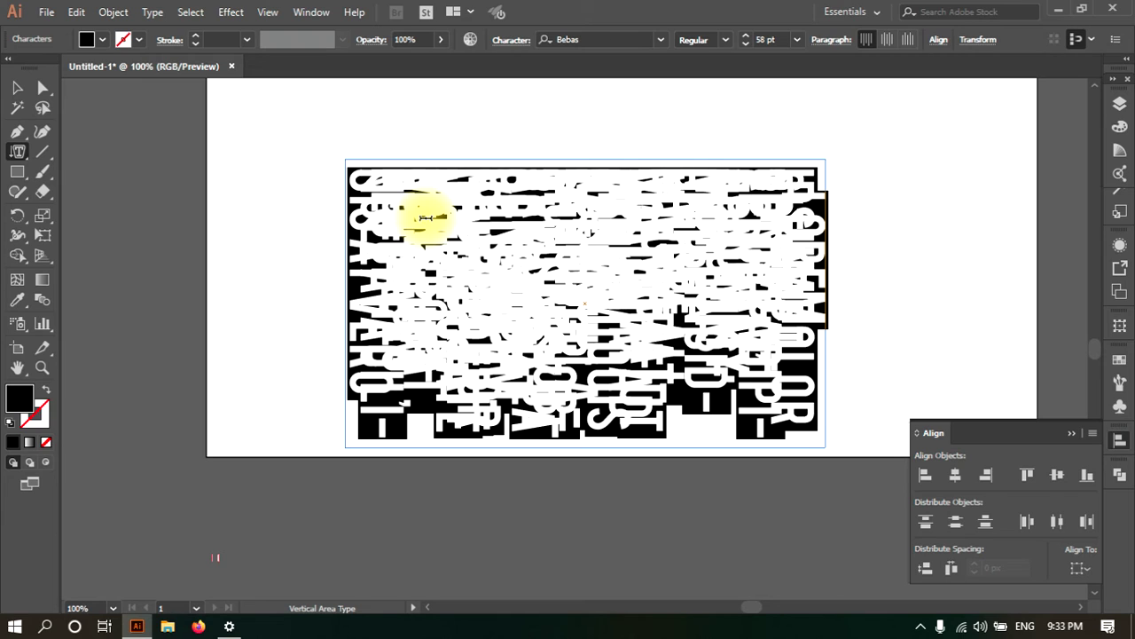
text(1234)
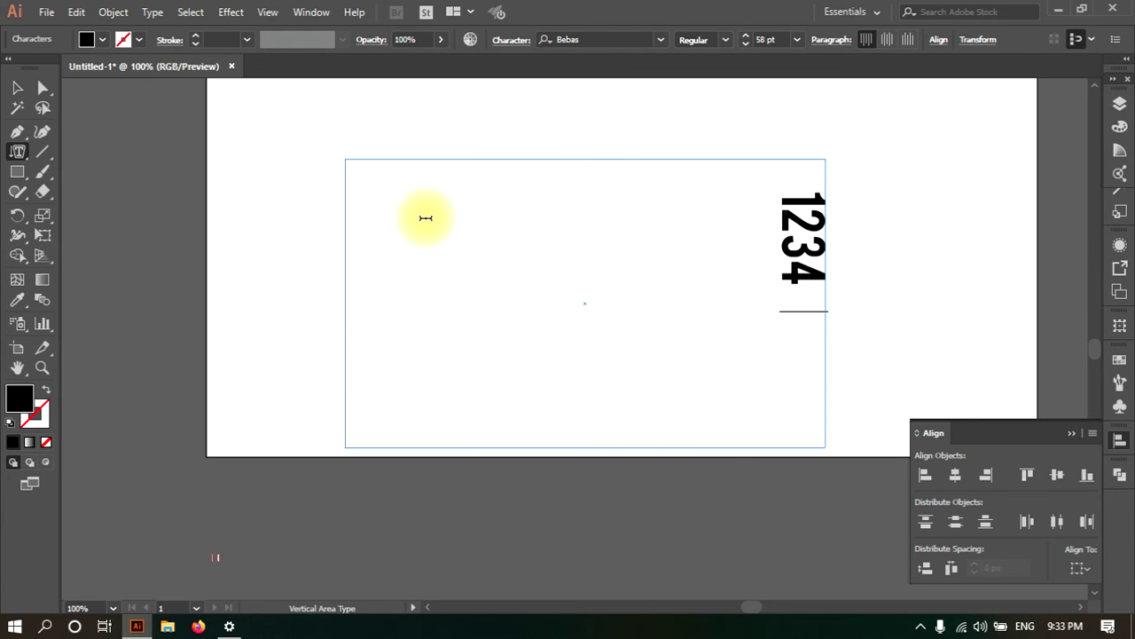
text(567)
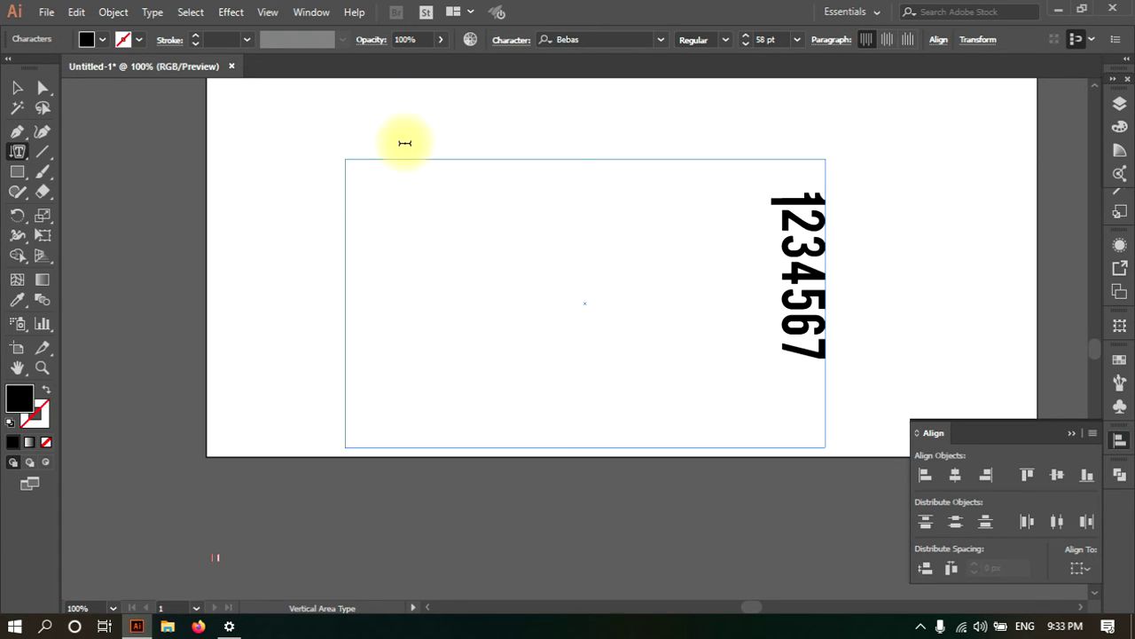
click(906, 40)
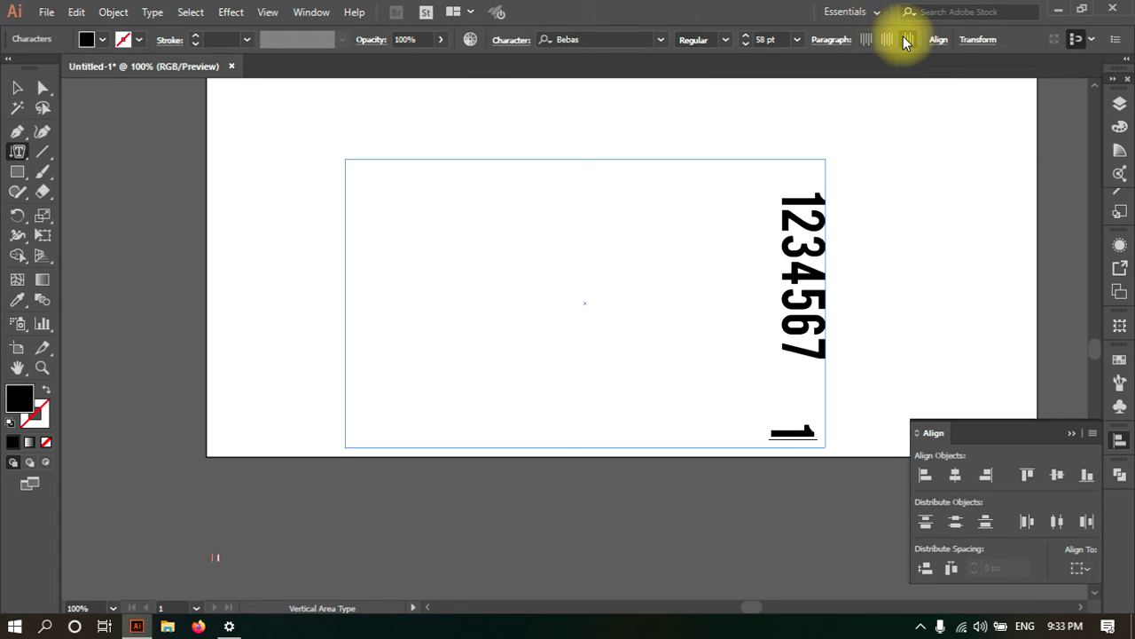
click(15, 90)
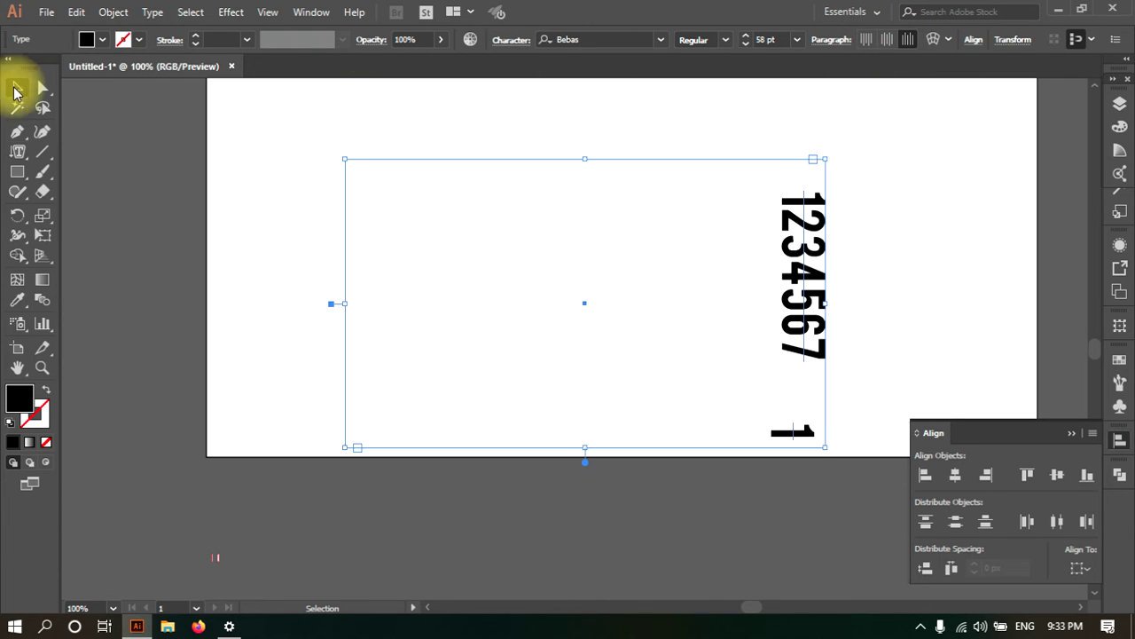
Delete the vertical area text object
click(17, 151)
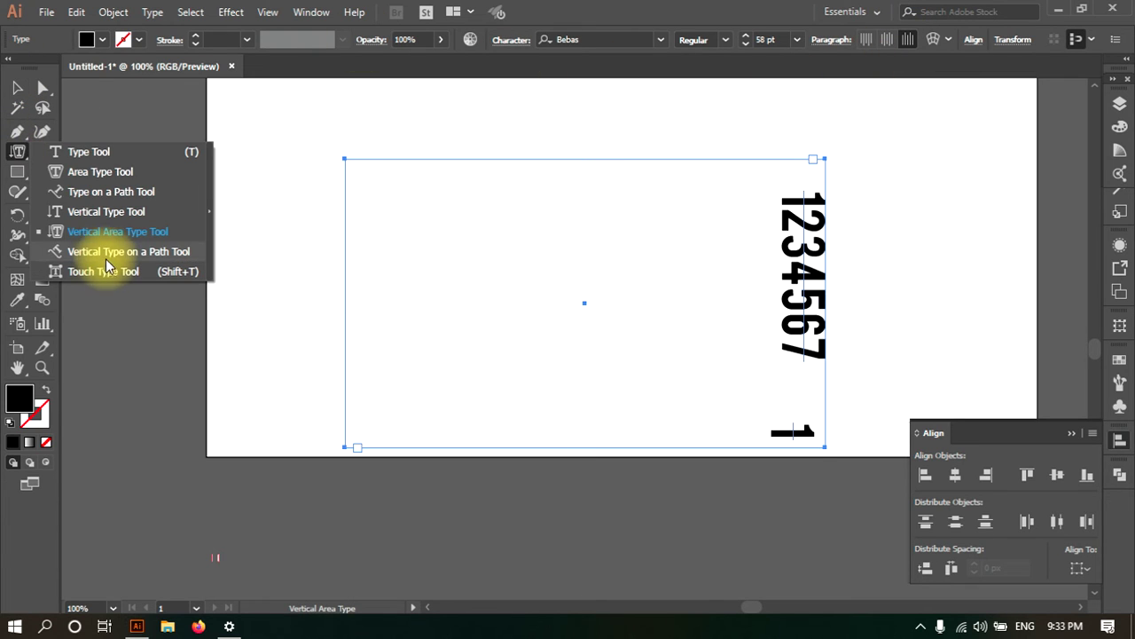
click(11, 96)
drag(373, 139, 657, 409)
key(Delete)
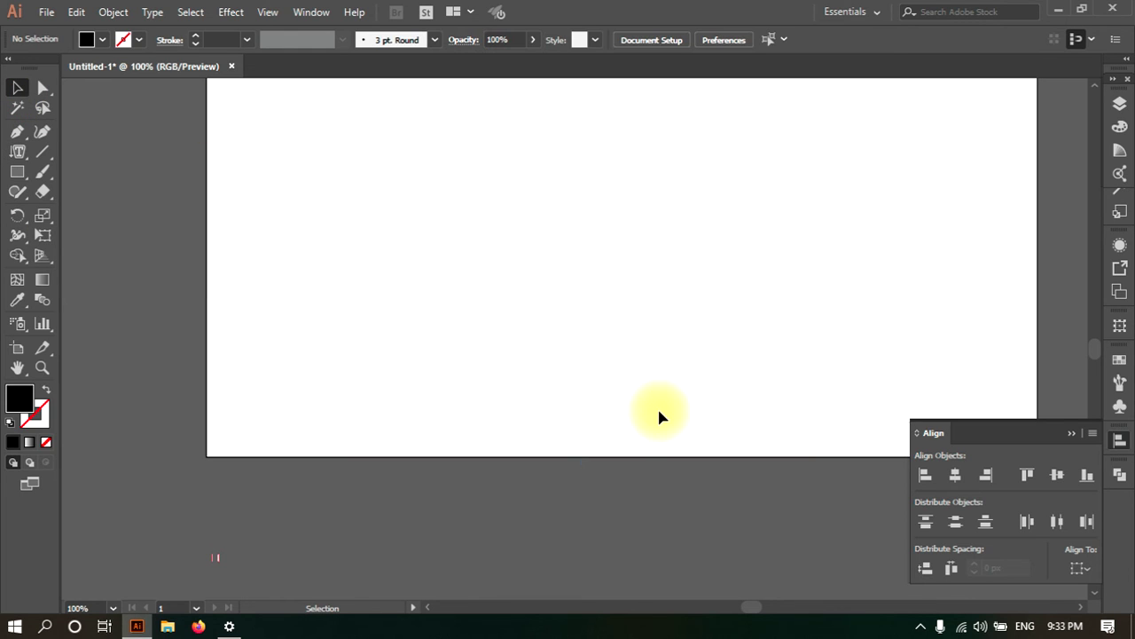
Draw another large black rectangle near the artboard's left edge and convert it to vertical area type containing "z"
click(19, 177)
mouse_move(220, 115)
mouse_down()
mouse_move(479, 286)
mouse_move(738, 408)
mouse_up()
click(12, 149)
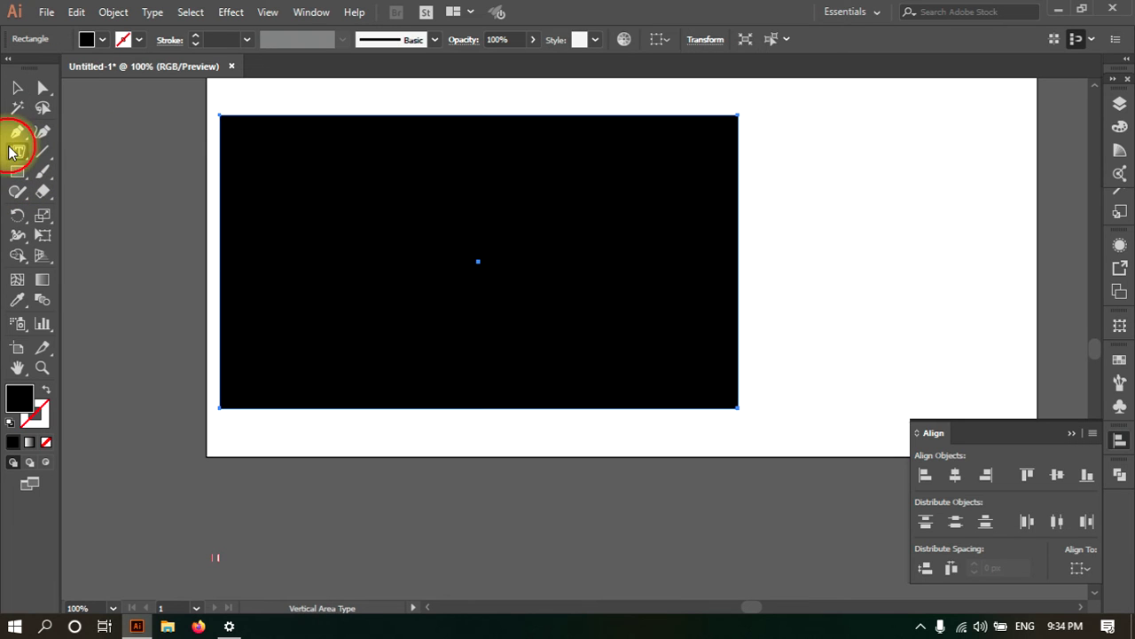
click(227, 116)
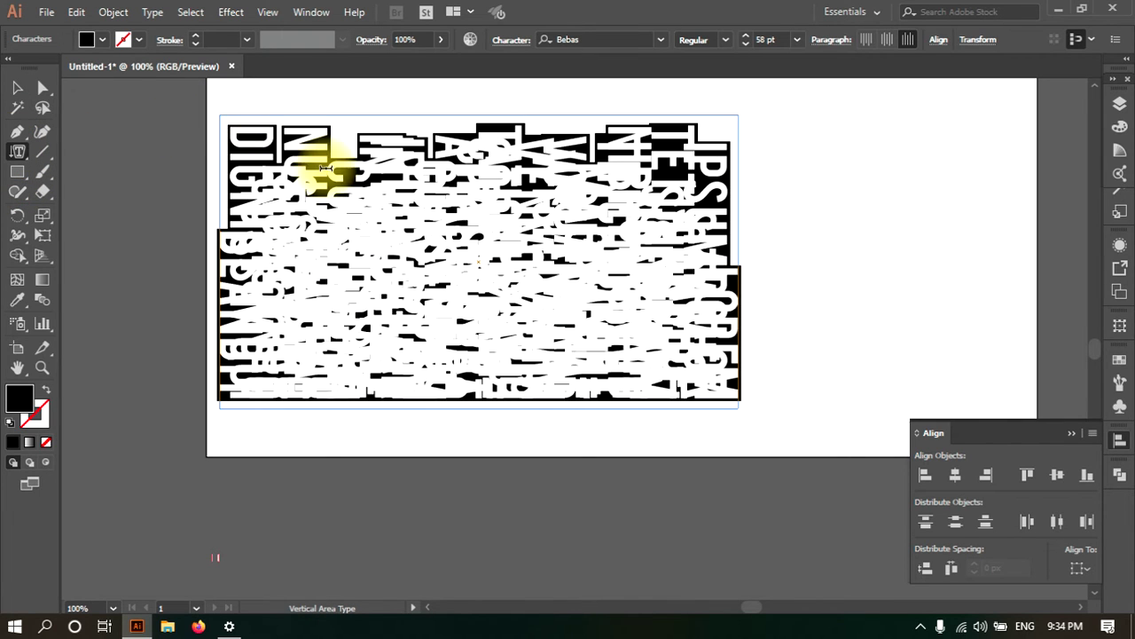
text(z)
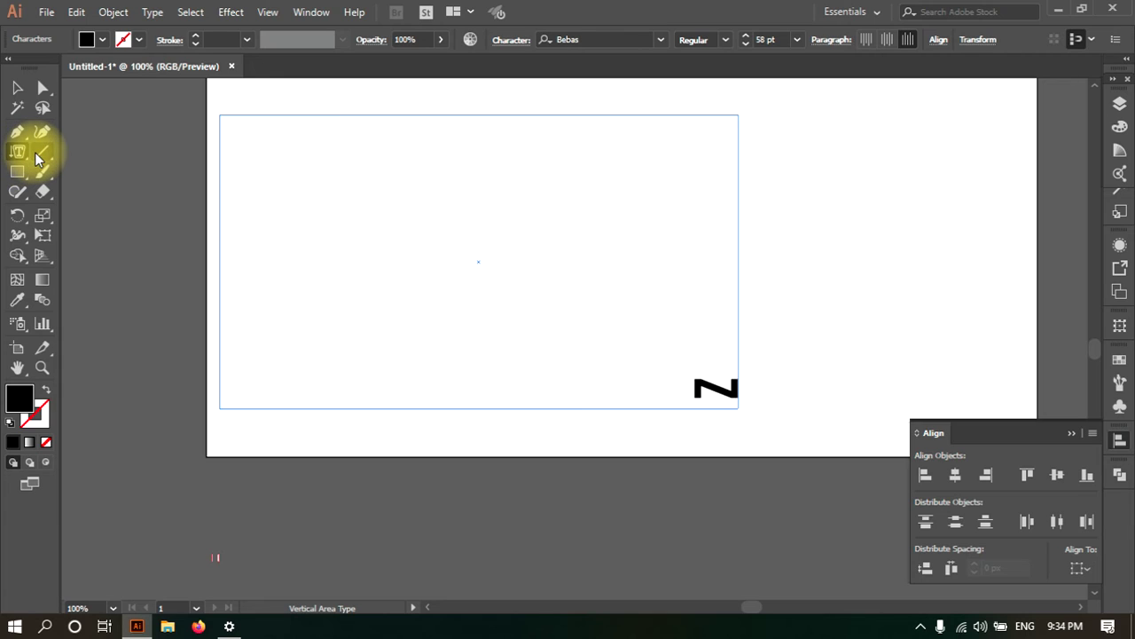
Try to select the letter Z with the Touch Type tool
mouse_move(17, 150)
mouse_down()
mouse_move(40, 197)
mouse_move(101, 254)
mouse_up()
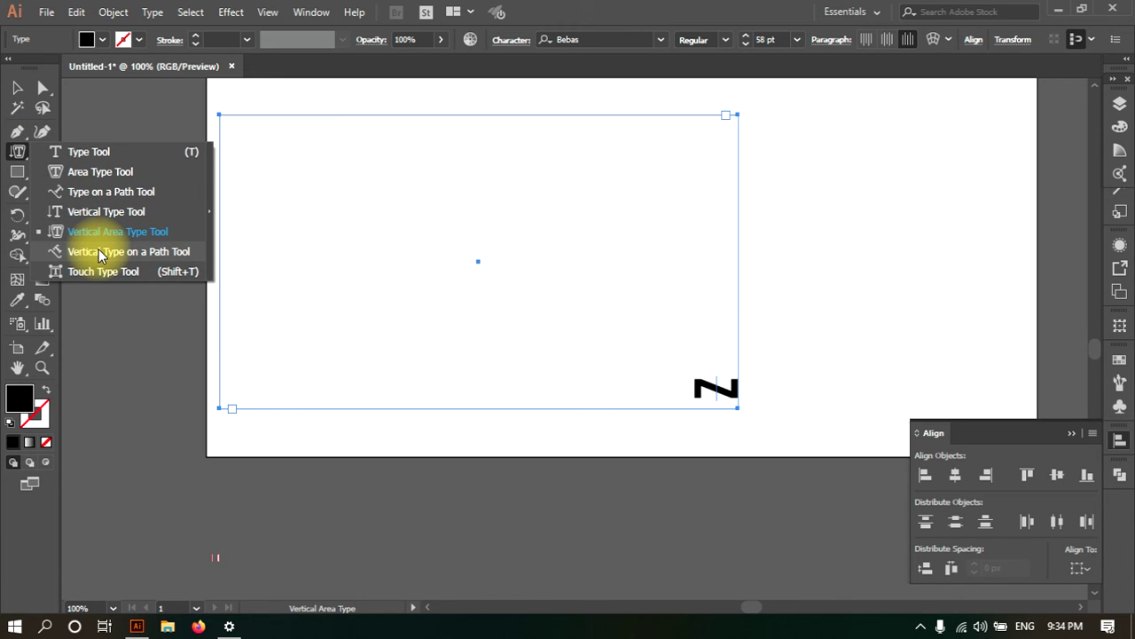
drag(100, 255, 107, 274)
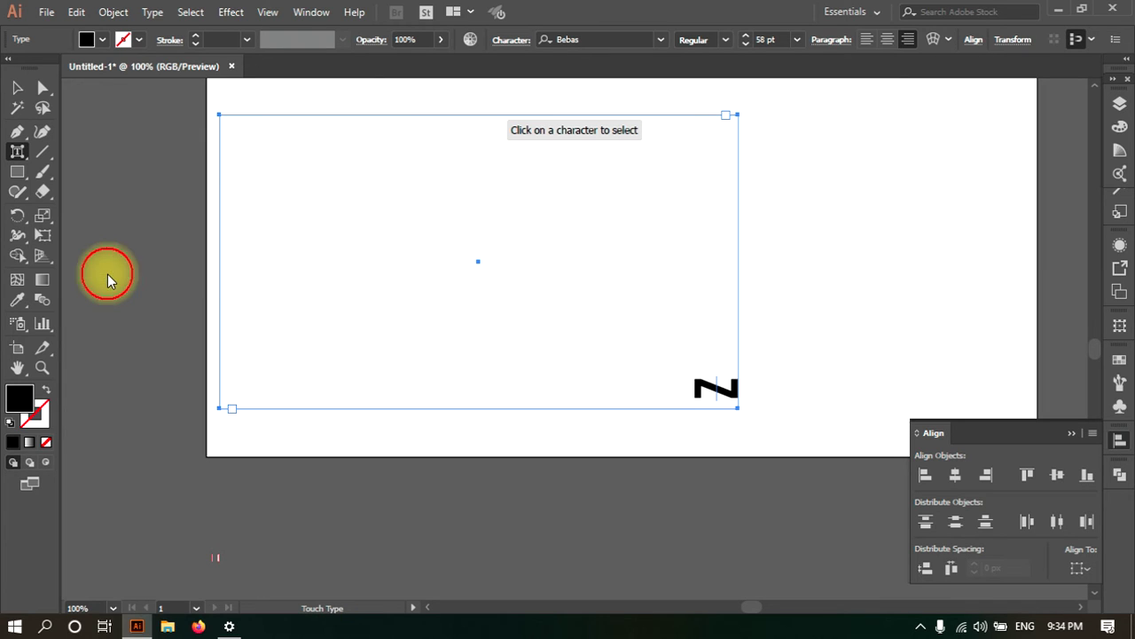
click(731, 394)
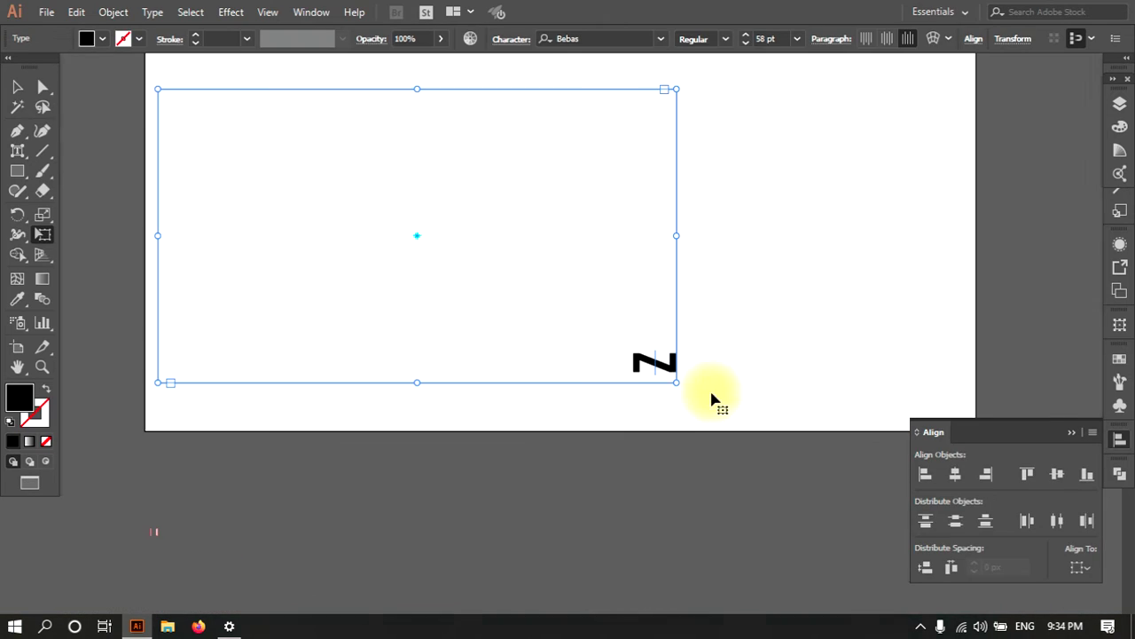
Try to distort the Z text frame from its upper-left corner using Free Transform with Perspective Distort
key(f)
click(503, 178)
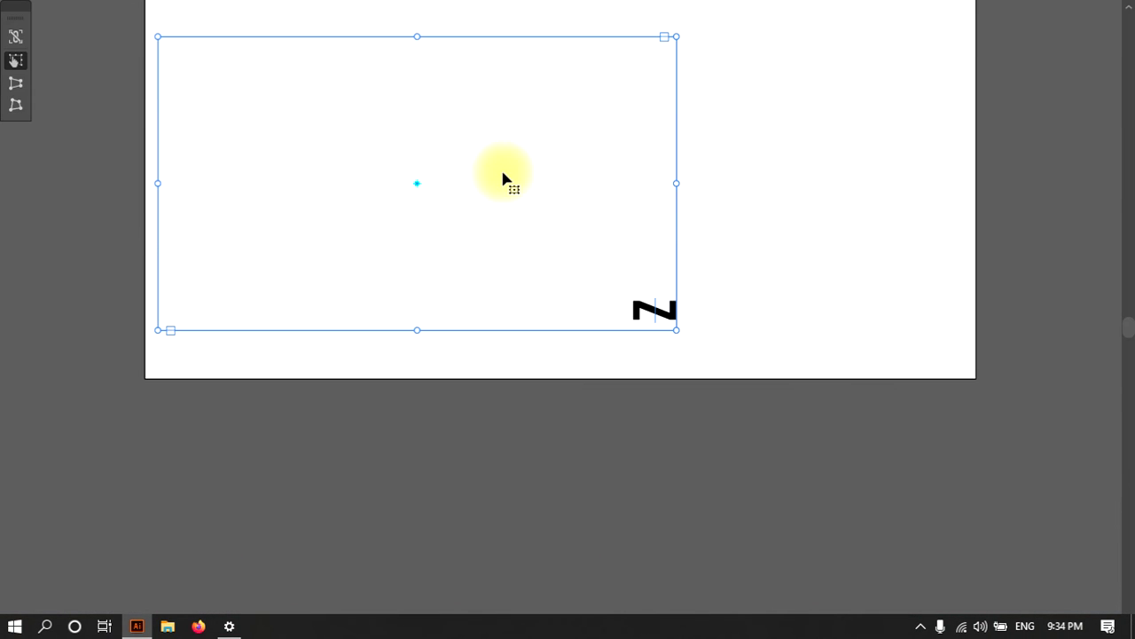
key(f)
click(384, 120)
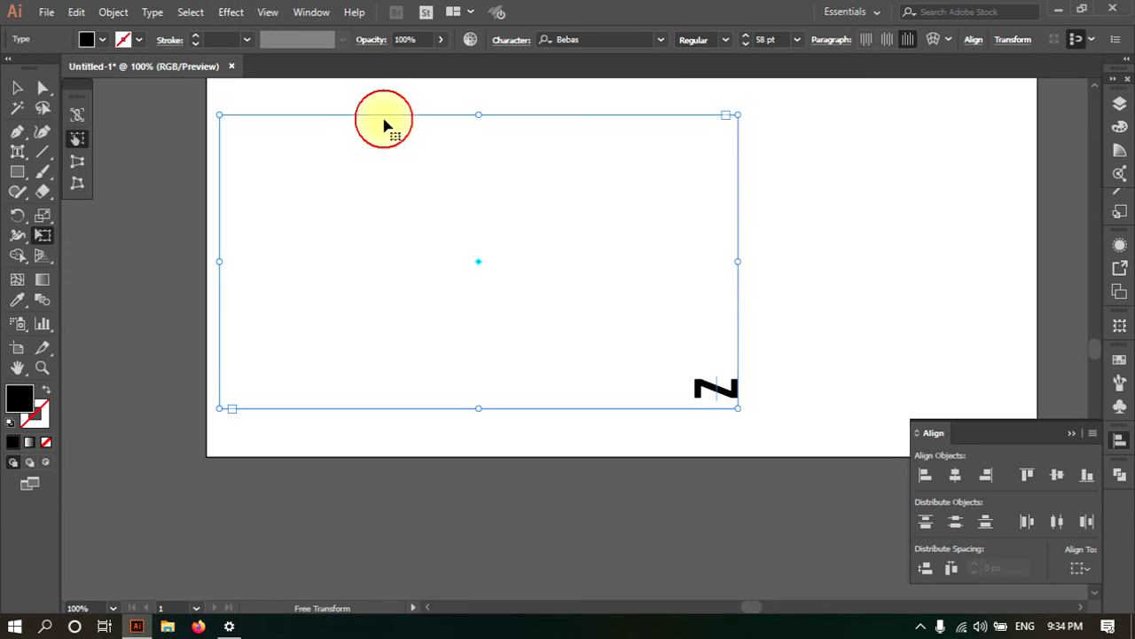
click(86, 159)
click(223, 117)
drag(221, 115, 228, 116)
Select the Z text frame and delete it
click(19, 88)
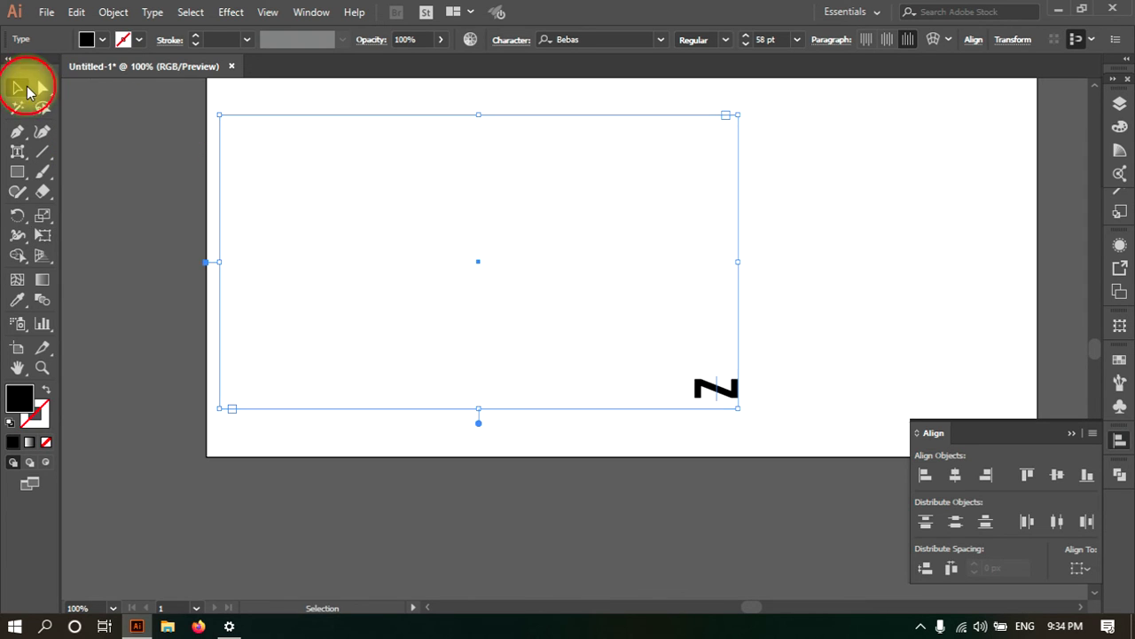
click(258, 112)
drag(258, 110, 363, 177)
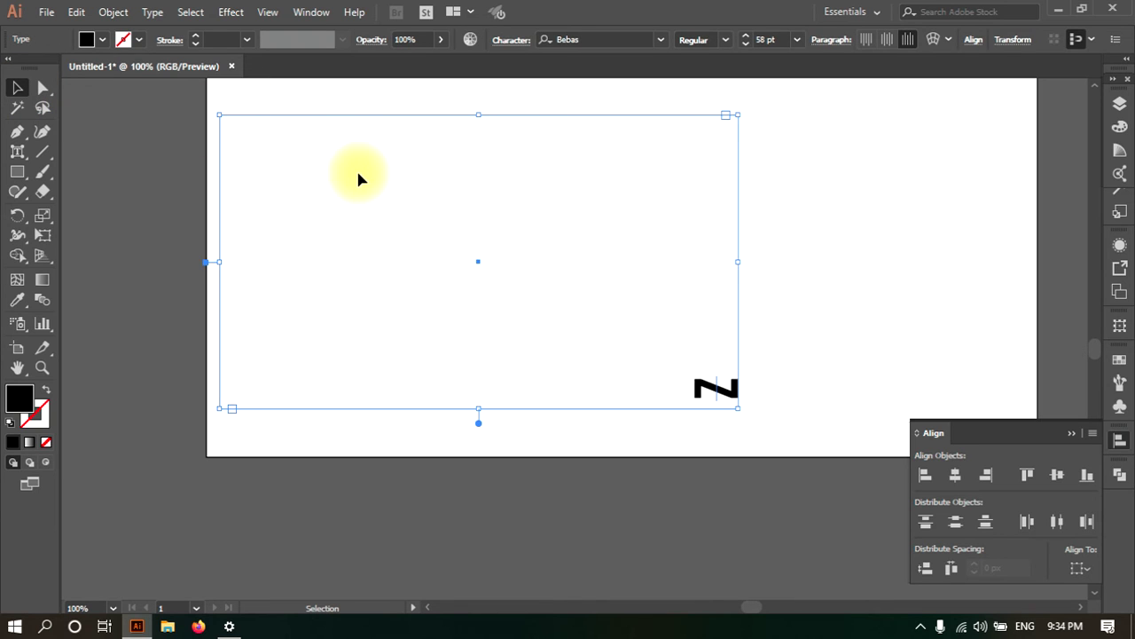
key(Delete)
Look through the available type tools and activate the Touch Type tool
key(shift+t)
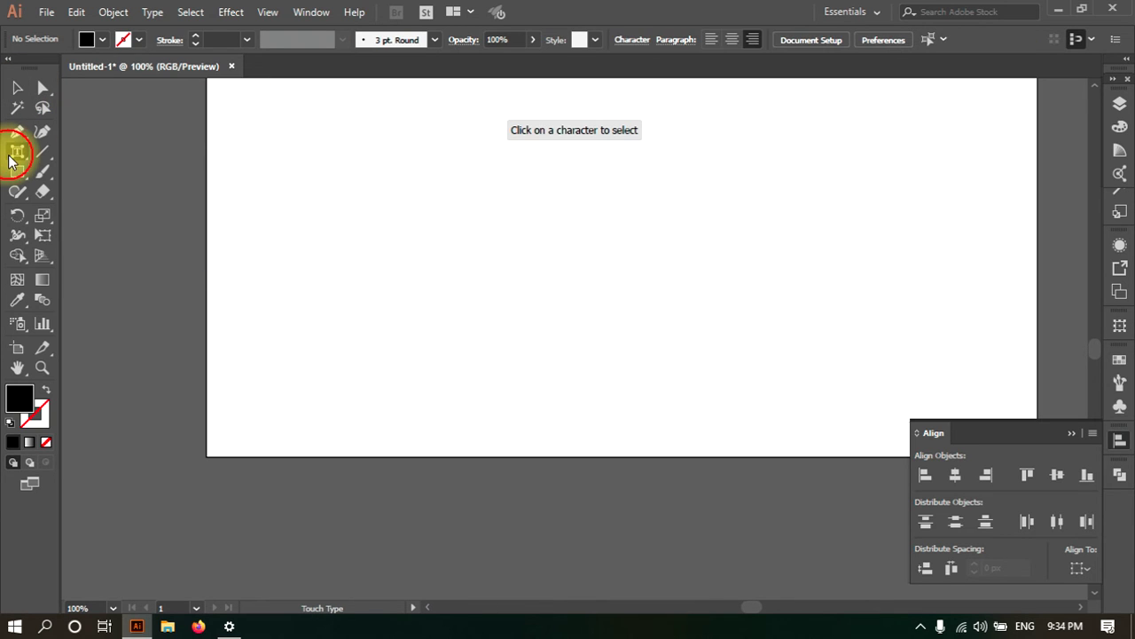
click(14, 152)
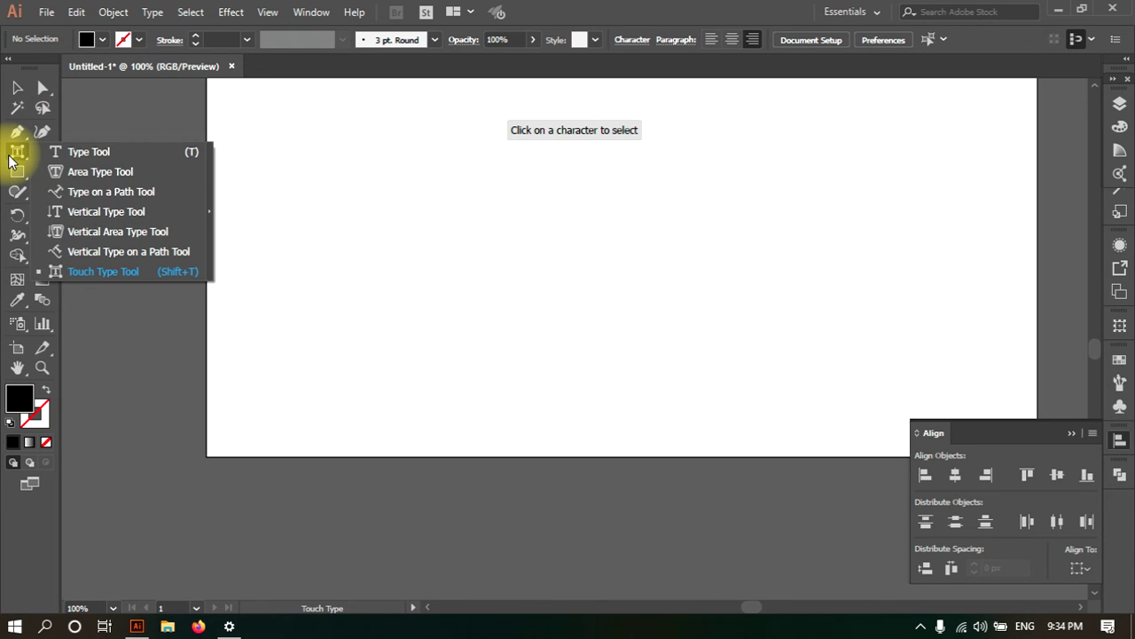
click(126, 273)
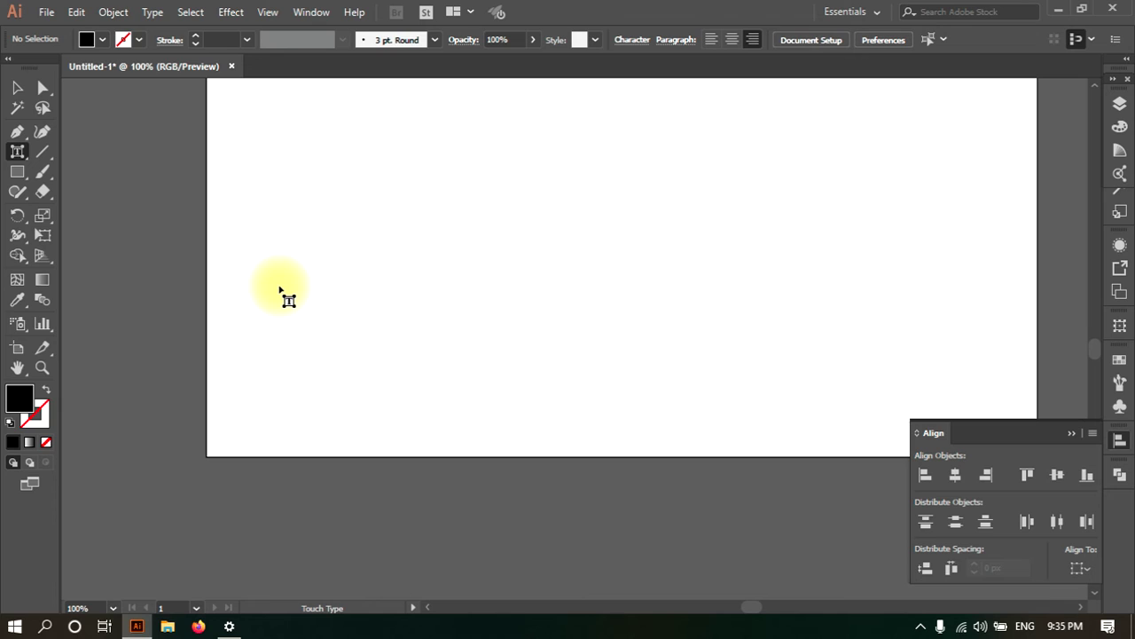
Paint a long freehand zigzag line across the artboard with the Paintbrush tool
click(43, 177)
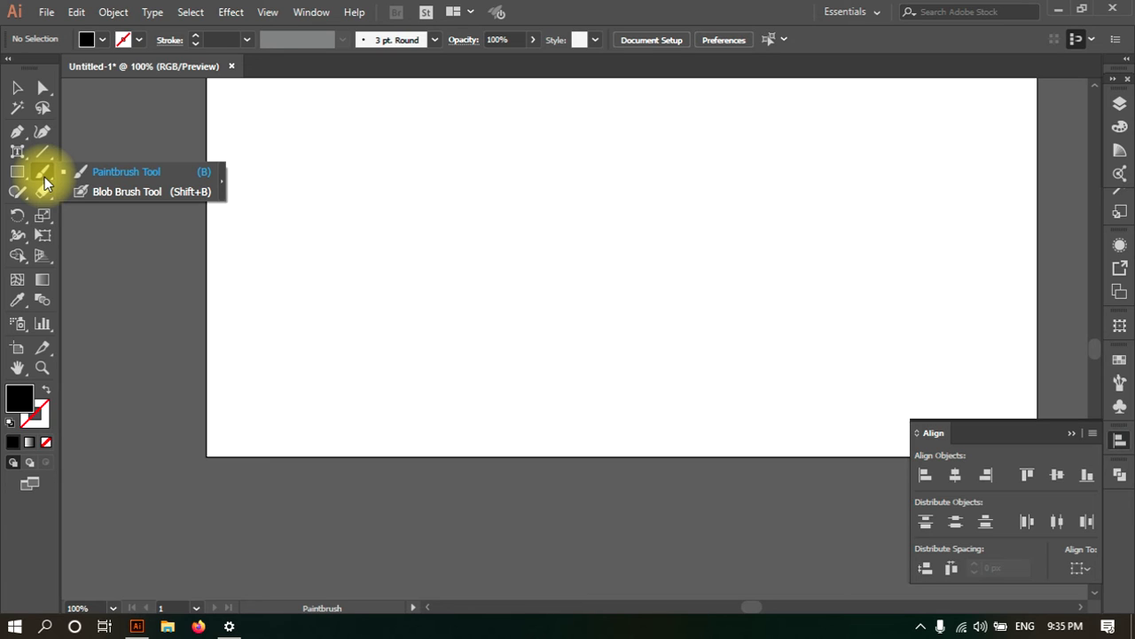
click(78, 172)
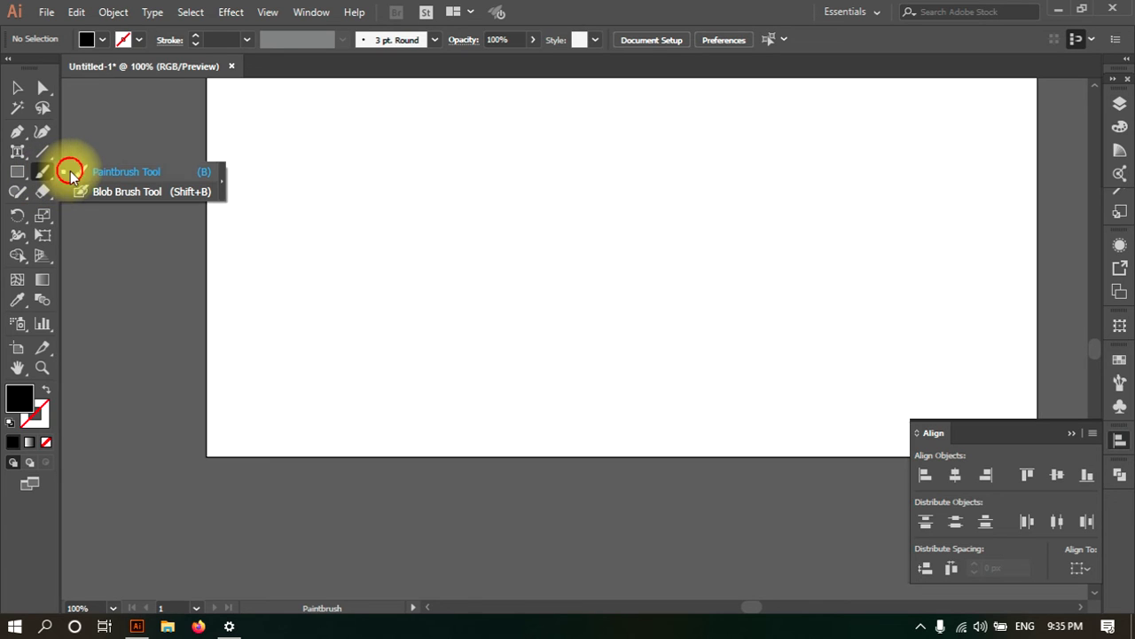
mouse_move(280, 170)
mouse_down()
mouse_move(446, 301)
mouse_move(484, 263)
mouse_move(501, 287)
mouse_move(600, 284)
mouse_move(582, 247)
mouse_move(789, 221)
mouse_up()
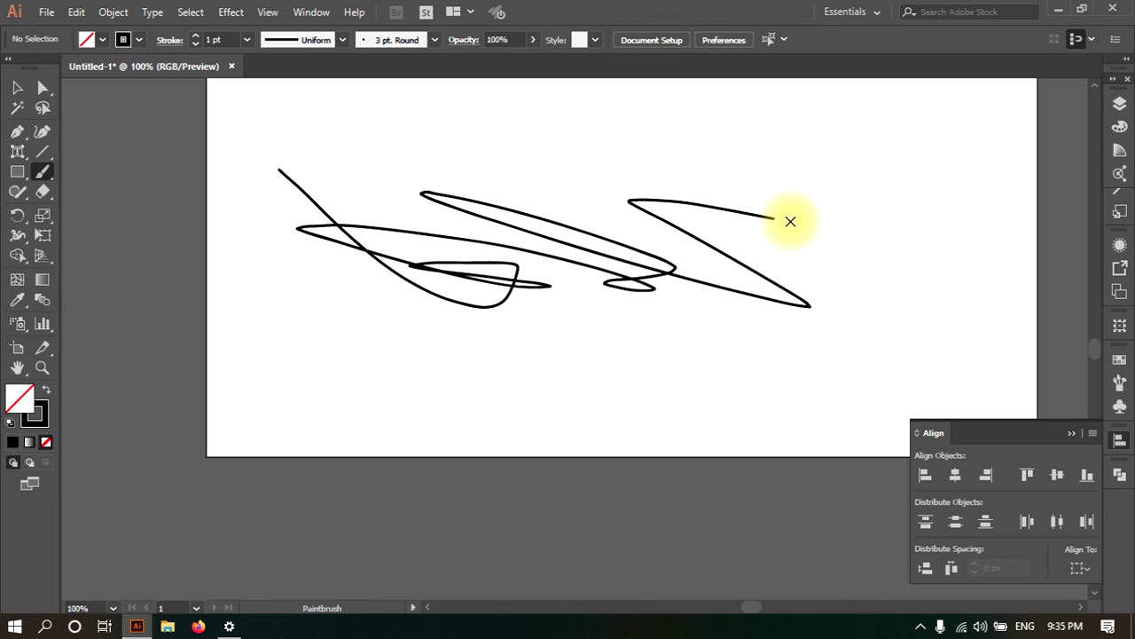
Paint two thin freehand strokes above and across the zigzag with the Blob Brush tool
click(41, 171)
click(68, 192)
mouse_move(428, 86)
mouse_down()
mouse_move(510, 168)
mouse_move(450, 170)
mouse_up()
mouse_move(560, 113)
mouse_down()
mouse_move(494, 193)
mouse_move(828, 225)
mouse_move(779, 223)
mouse_up()
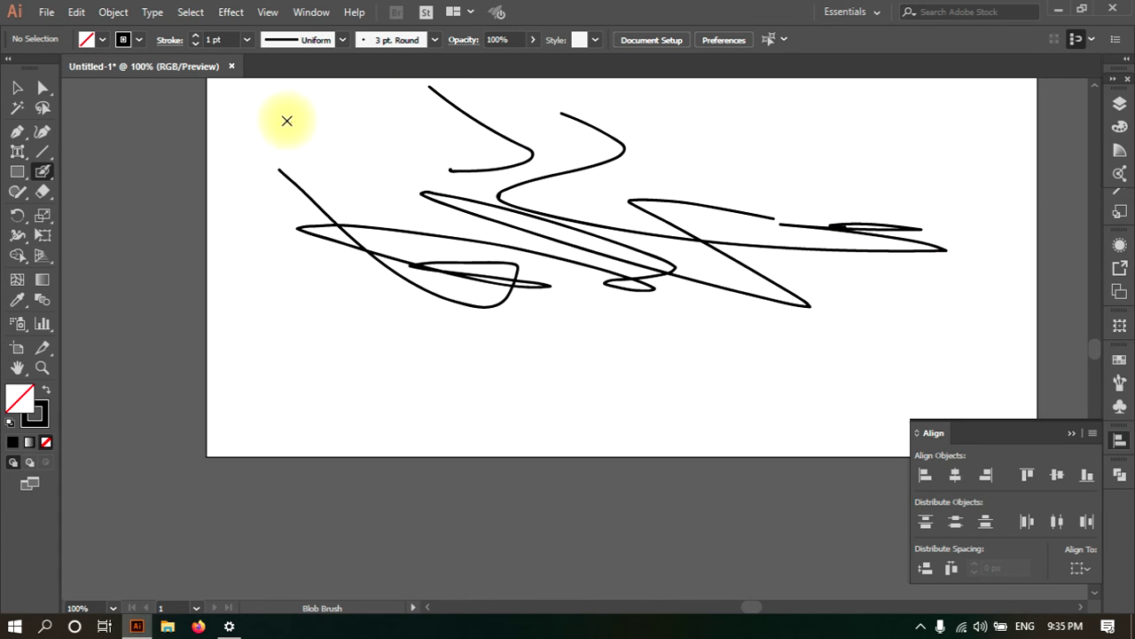
Set the stroke weight to 16 pt, and paint a thick Blob Brush zigzag and a curved Paintbrush stroke beside it
click(195, 35)
mouse_move(235, 118)
mouse_down()
mouse_move(329, 132)
mouse_move(672, 261)
mouse_move(836, 385)
mouse_move(648, 399)
mouse_up()
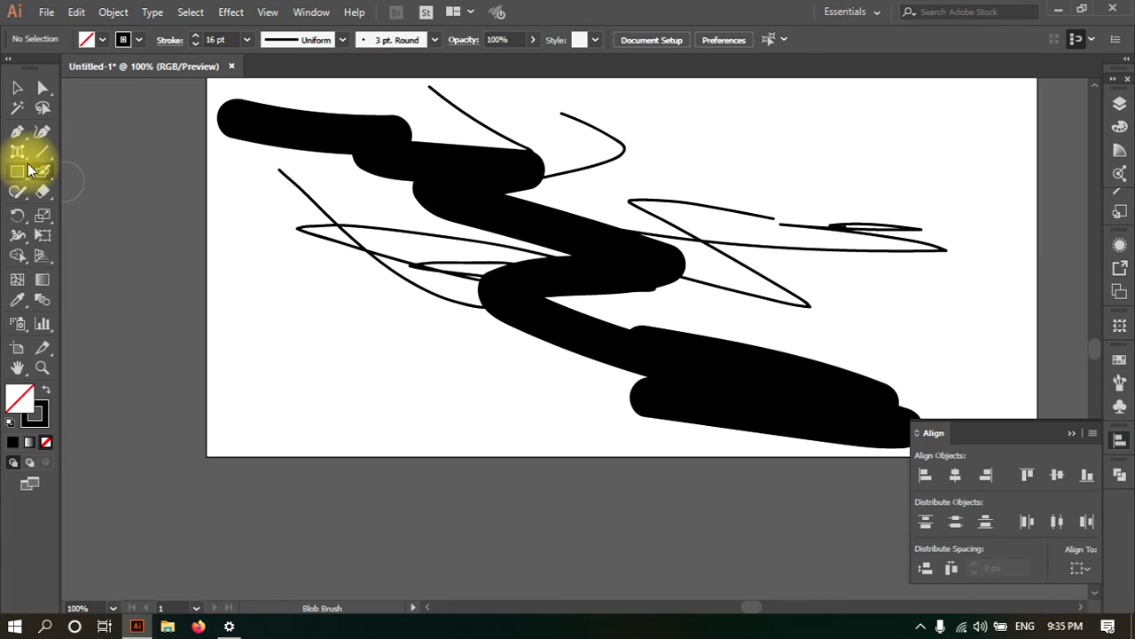
drag(41, 171, 72, 176)
mouse_move(217, 174)
mouse_down()
mouse_move(240, 192)
mouse_move(284, 310)
mouse_move(329, 347)
mouse_up()
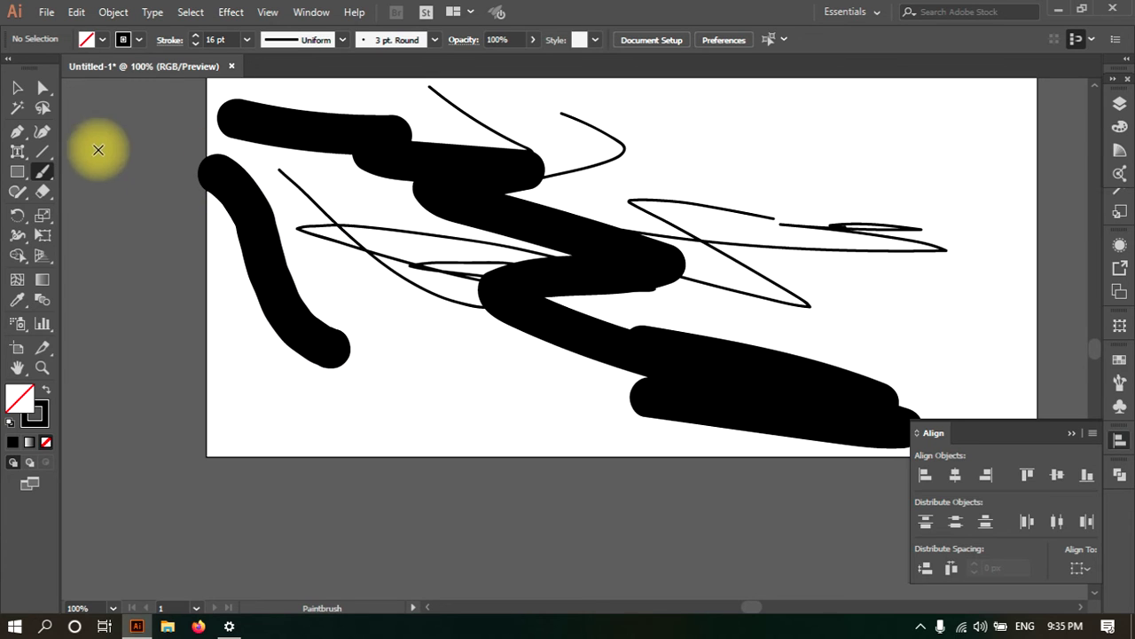
Paint two thick Blob Brush strokes around the artboard's left edge and a short Paintbrush stroke above them
click(51, 171)
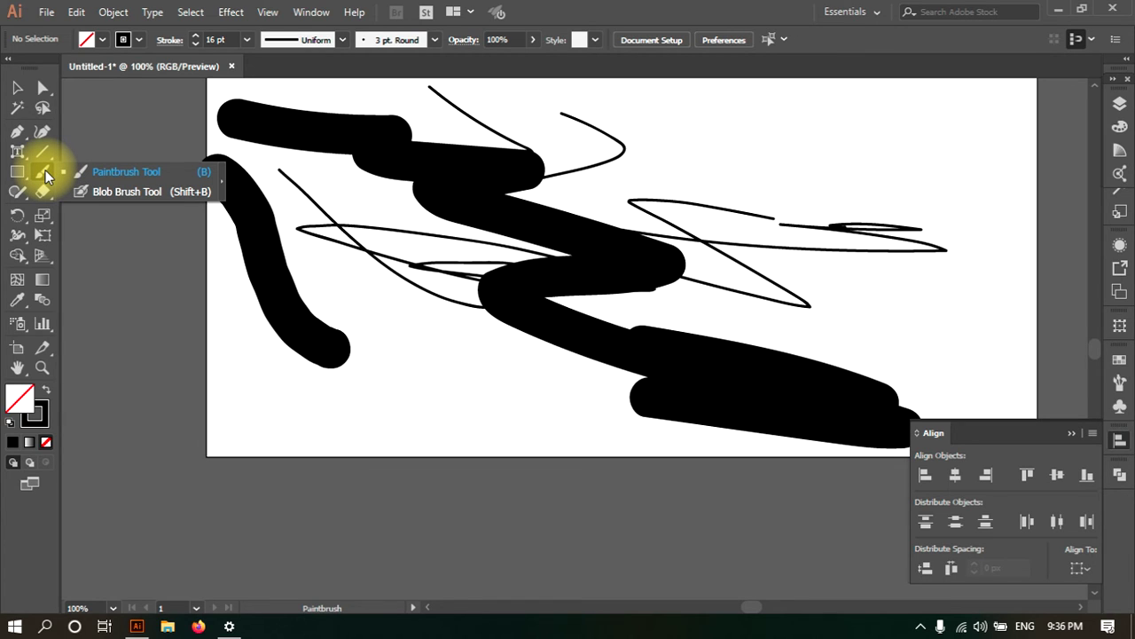
click(85, 193)
mouse_move(92, 227)
mouse_down()
mouse_move(139, 246)
mouse_move(200, 319)
mouse_up()
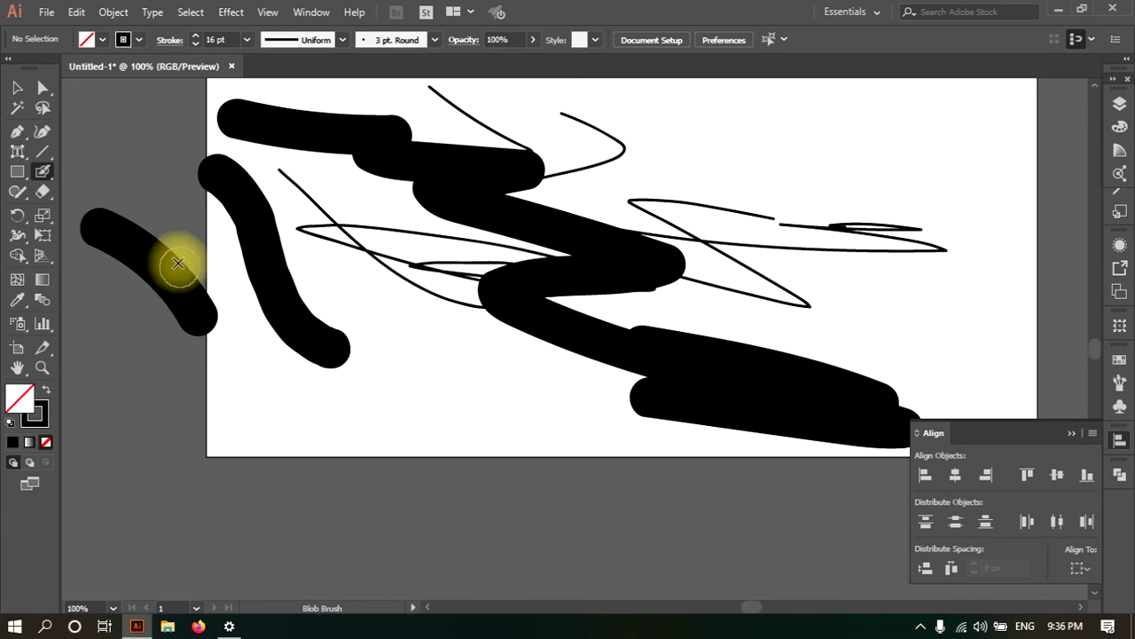
mouse_move(171, 222)
mouse_down()
mouse_move(321, 266)
mouse_move(367, 316)
mouse_move(390, 319)
mouse_up()
mouse_move(45, 170)
mouse_down()
mouse_move(92, 174)
mouse_move(110, 161)
mouse_move(188, 182)
mouse_up()
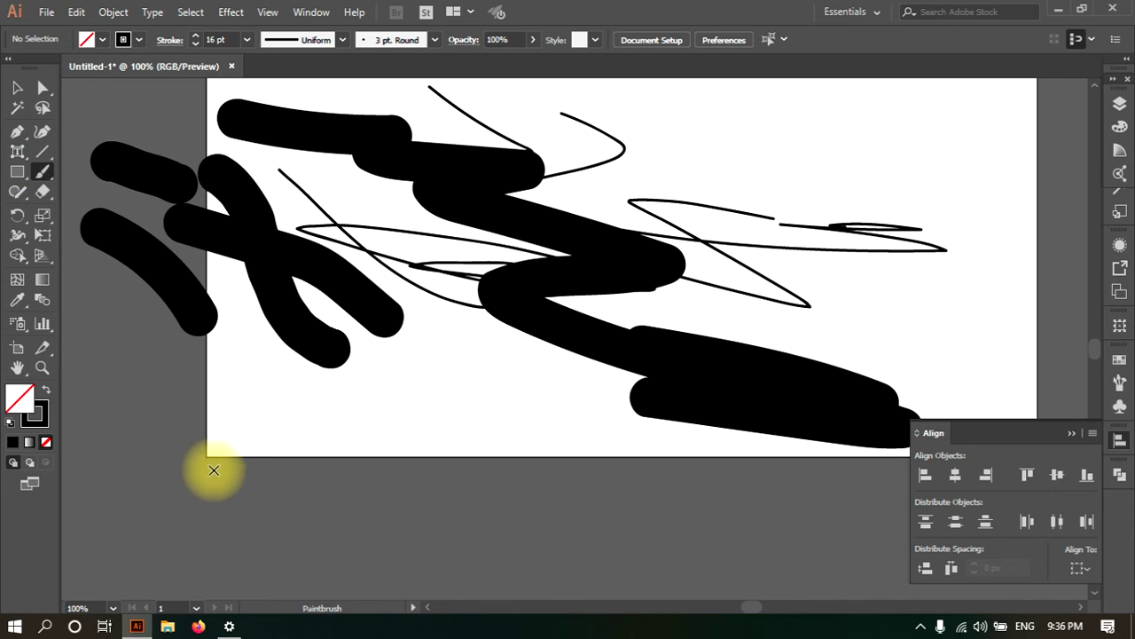
click(16, 89)
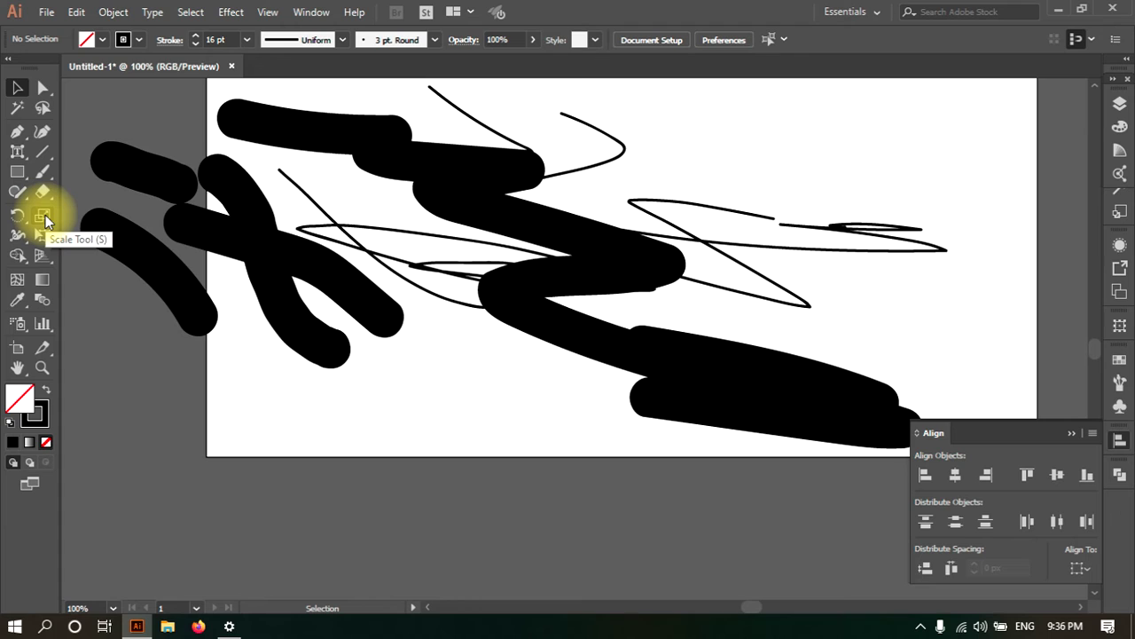
Draw a short diagonal Shaper tool line over the thick stroke left of the artboard, and move that stroke onto the artboard's lower-left area
click(16, 211)
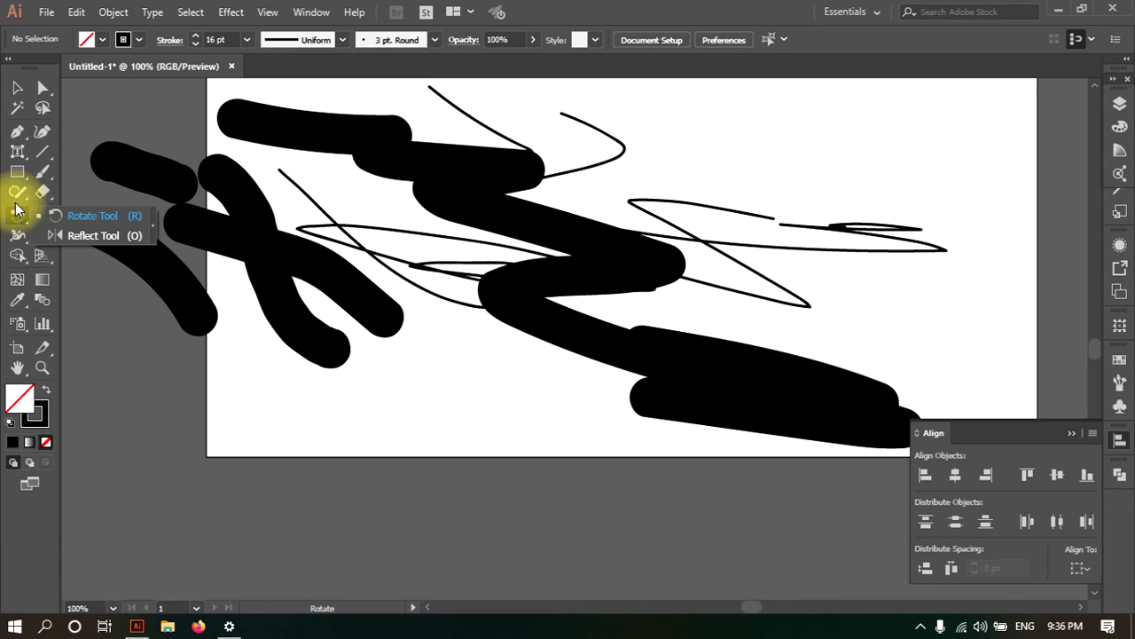
click(17, 192)
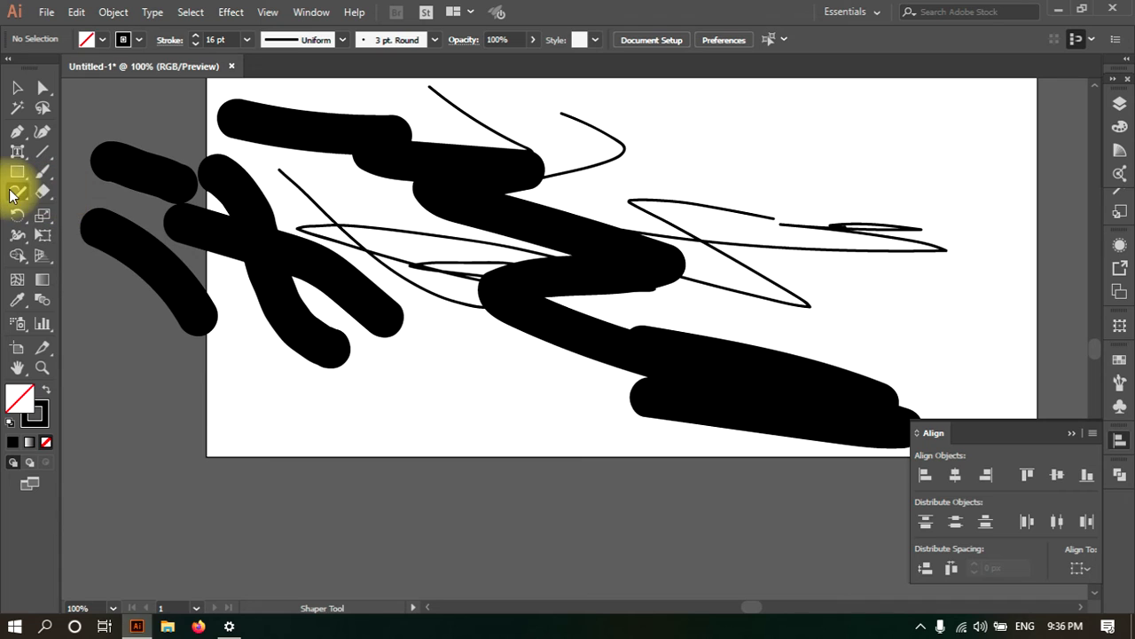
click(17, 191)
click(68, 191)
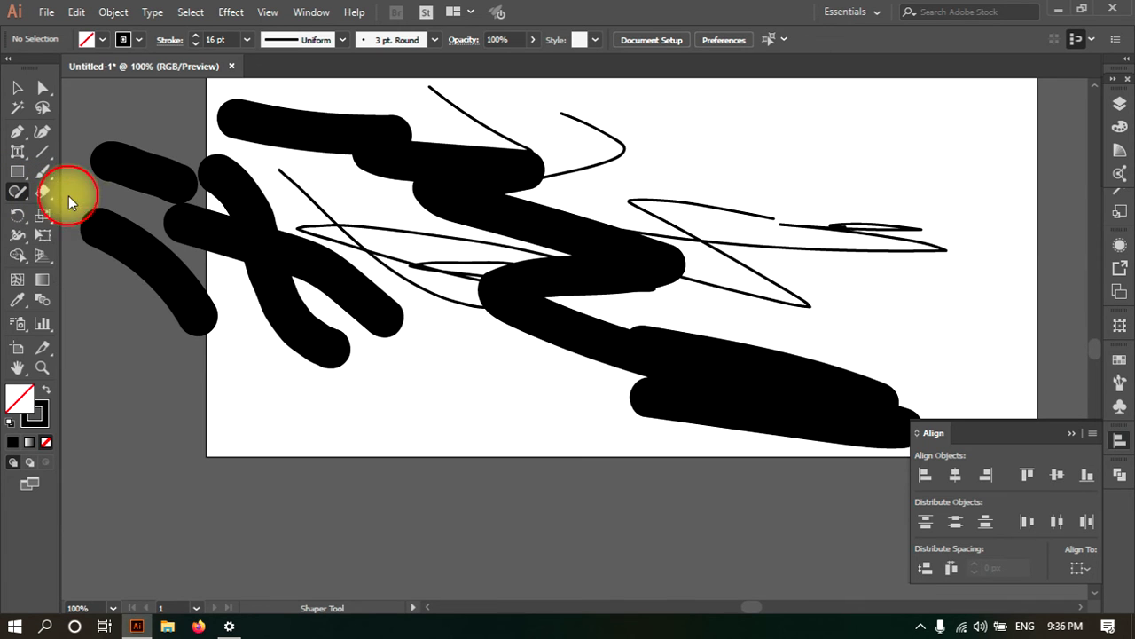
mouse_move(100, 222)
mouse_down()
mouse_move(165, 299)
mouse_move(171, 291)
mouse_up()
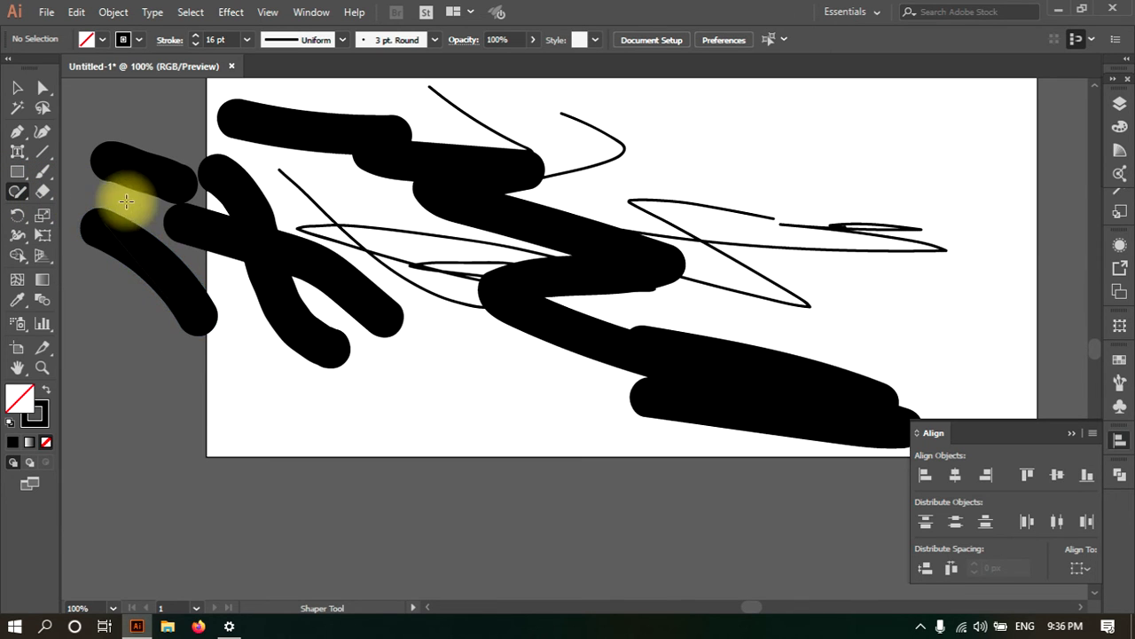
click(17, 88)
mouse_move(146, 242)
mouse_down()
mouse_move(235, 271)
mouse_move(289, 337)
mouse_up()
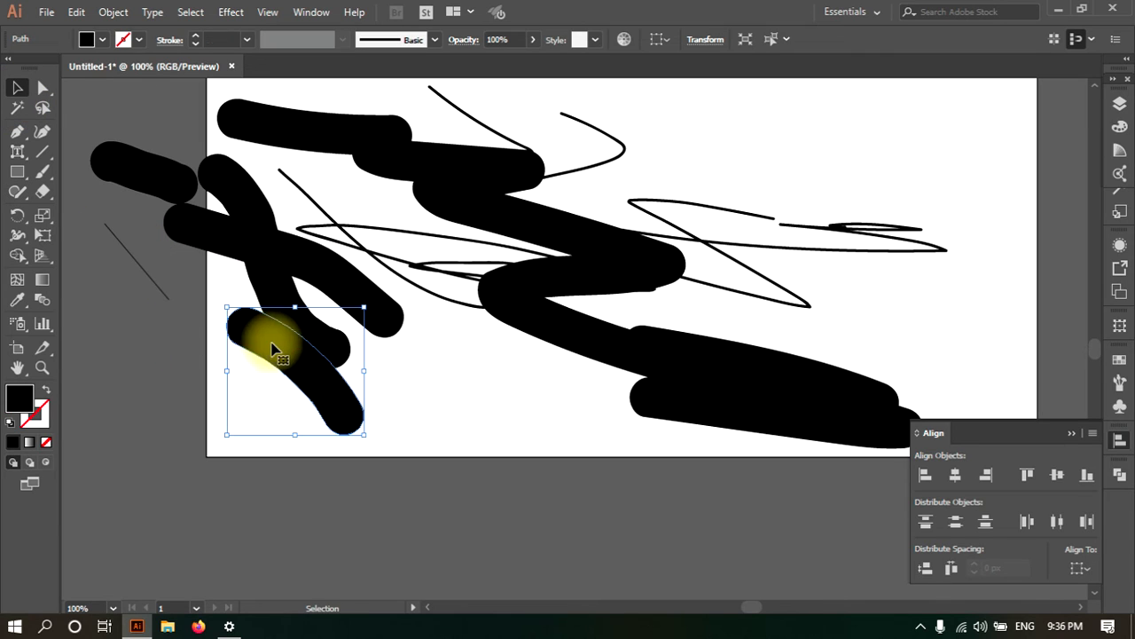
With the Shaper tool, move one crossing thick stroke to the artboard's lower edge and the thin looping zigzag below its lower-left corner
click(25, 194)
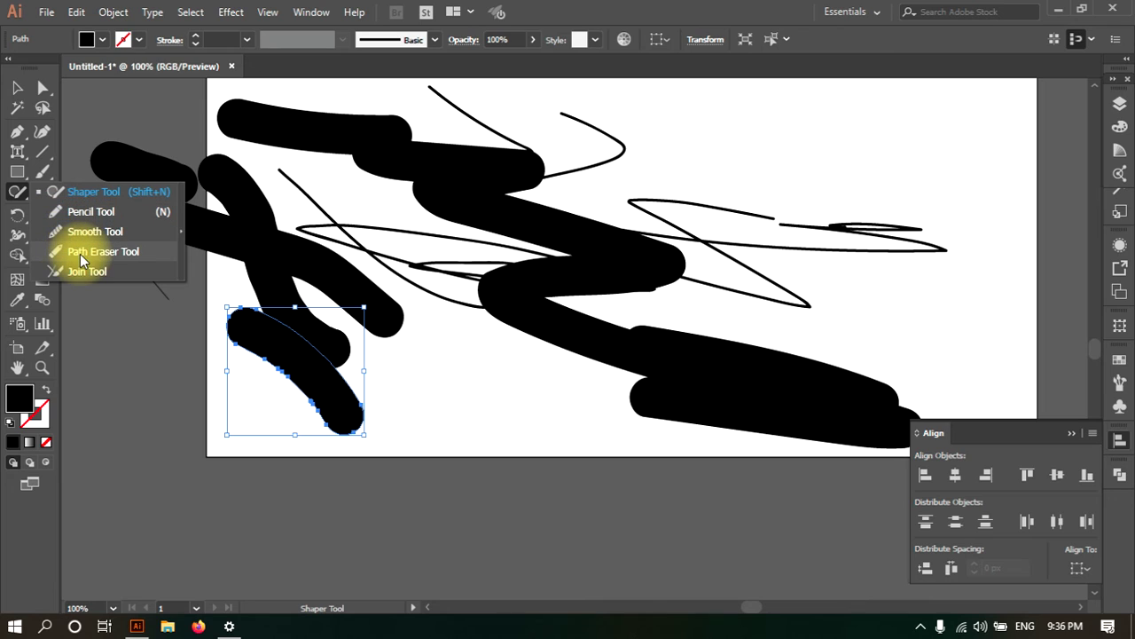
click(77, 193)
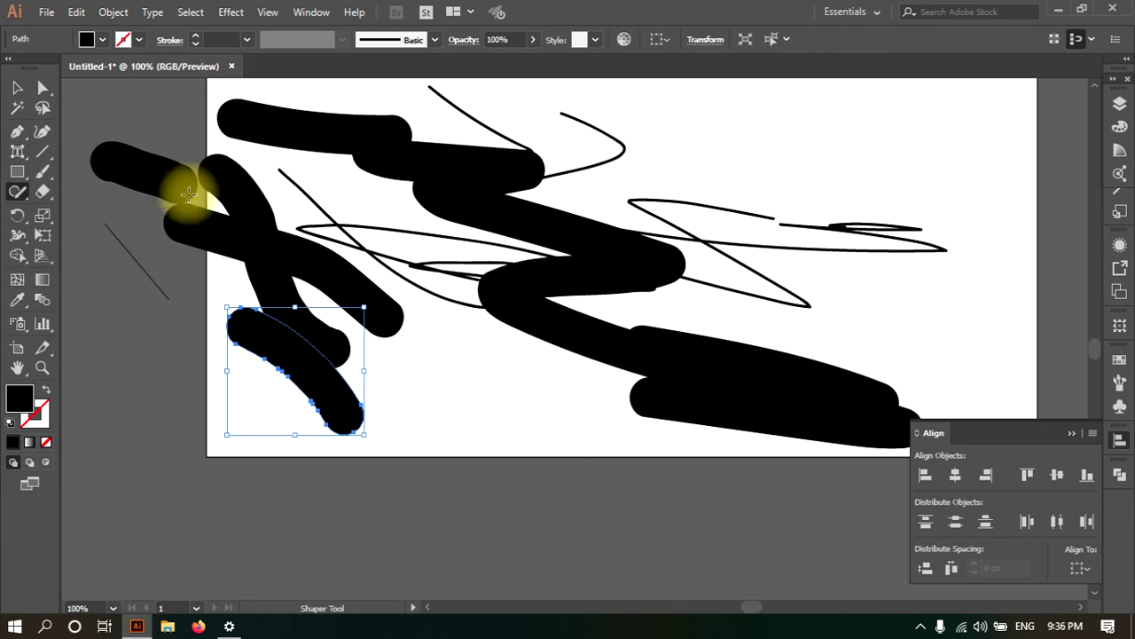
mouse_move(147, 173)
mouse_down()
mouse_move(362, 395)
mouse_move(514, 514)
mouse_move(458, 438)
mouse_up()
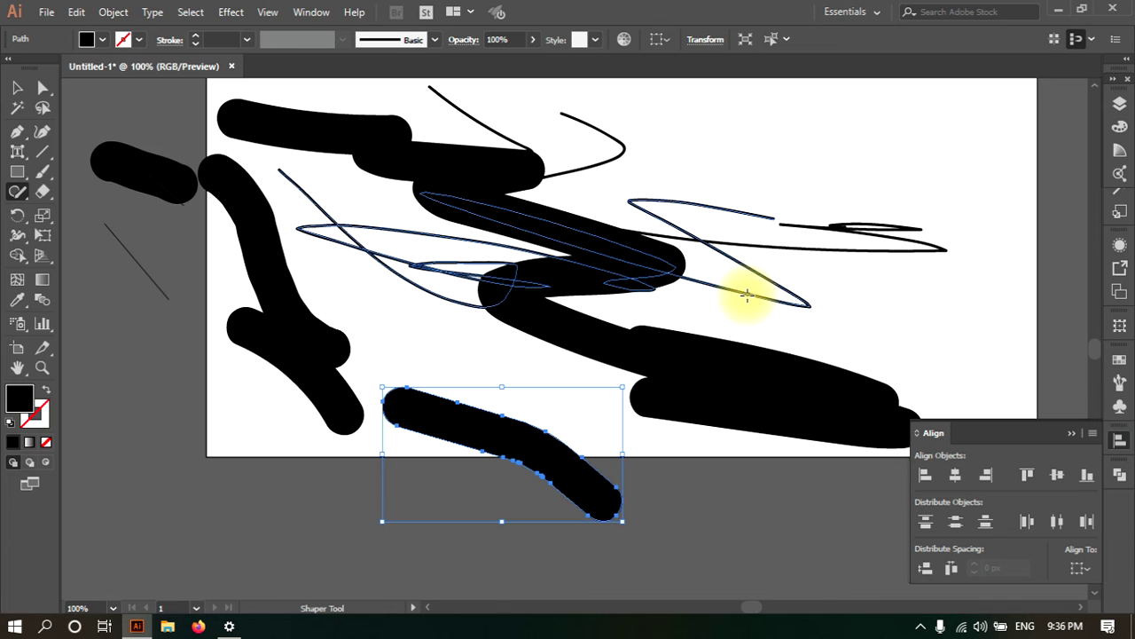
click(747, 299)
mouse_move(747, 300)
mouse_down()
mouse_move(648, 317)
mouse_move(489, 477)
mouse_move(418, 497)
mouse_move(422, 514)
mouse_up()
click(17, 88)
key(ctrl+shift+a)
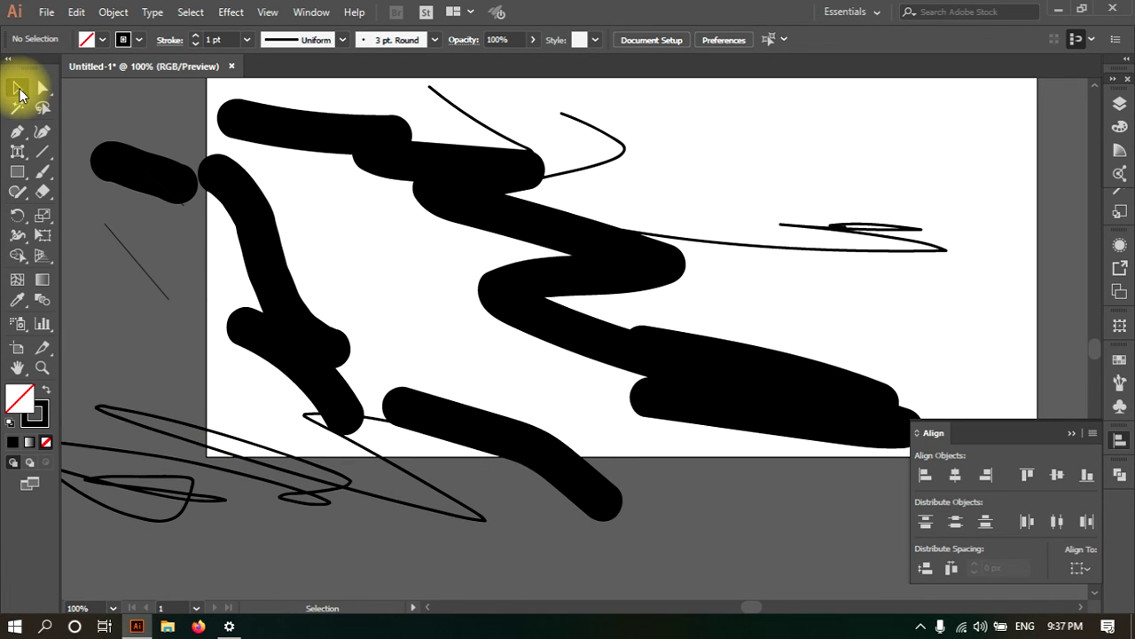
Check the microphone privacy page in Windows Settings, and return to the Illustrator drawing
click(939, 627)
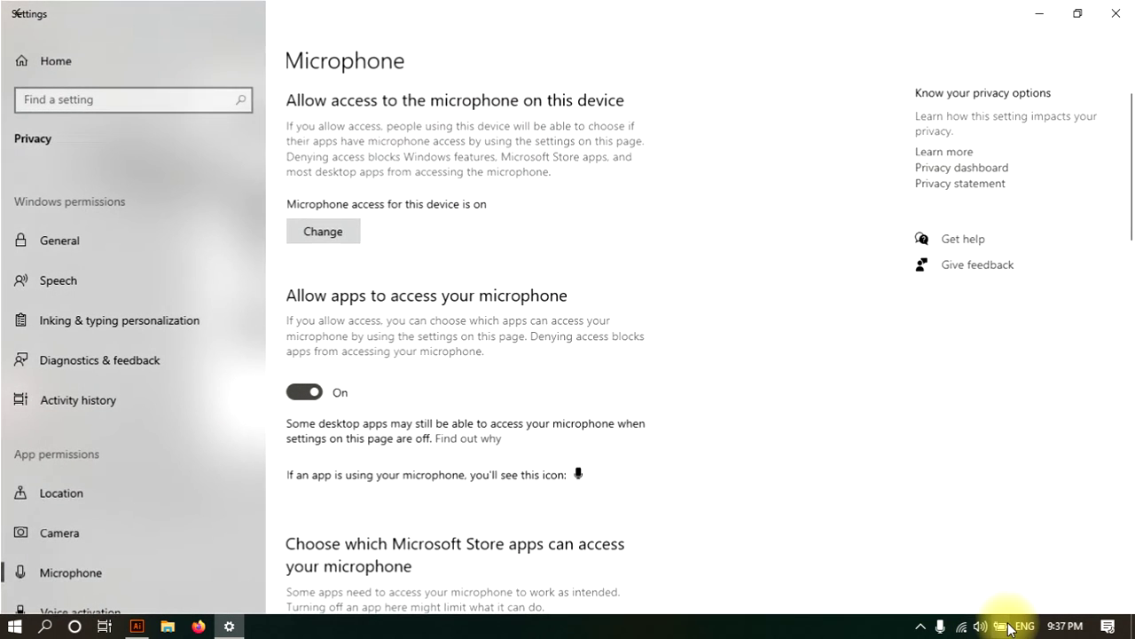
click(941, 628)
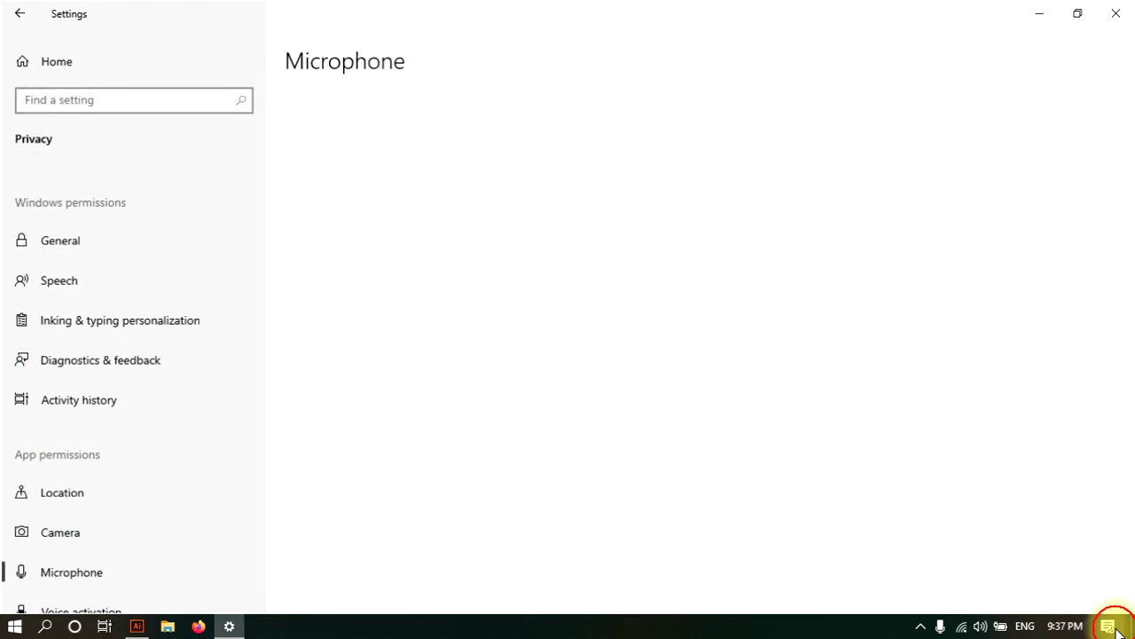
click(1107, 626)
click(749, 529)
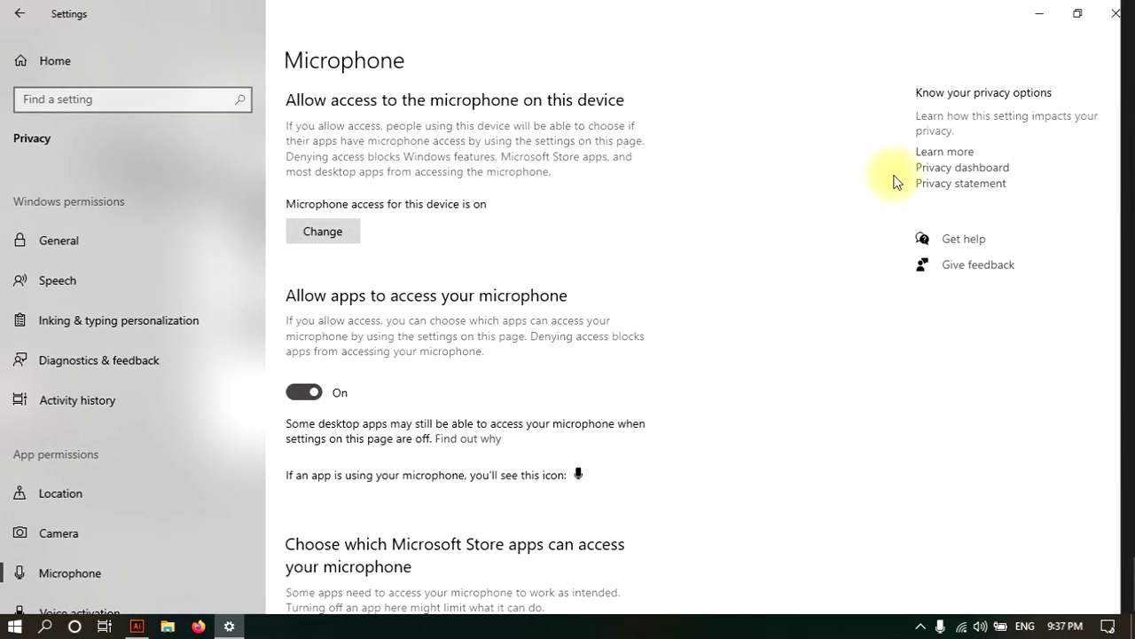
click(1032, 12)
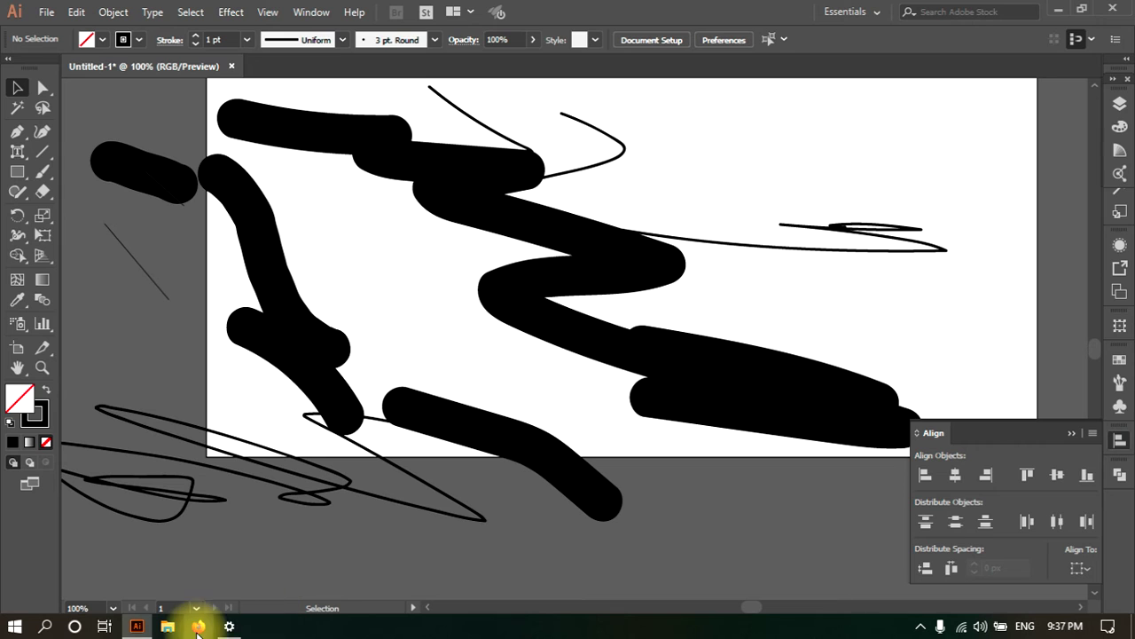
click(224, 628)
click(226, 626)
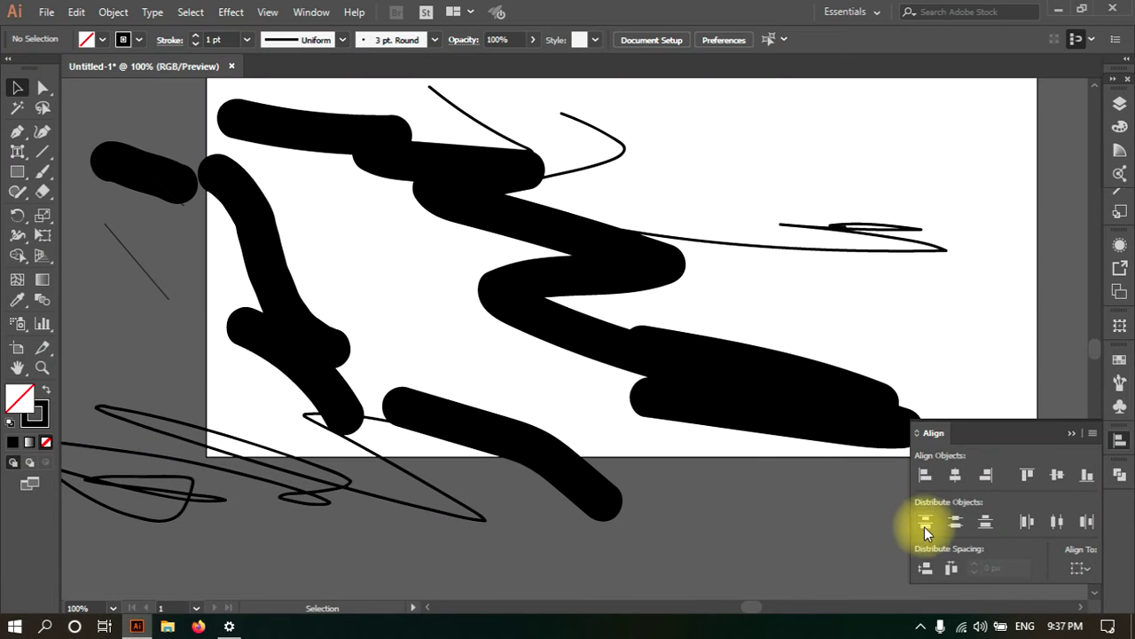
Switch to the Movavi Video Suite recorder and pause the screen capture
click(920, 627)
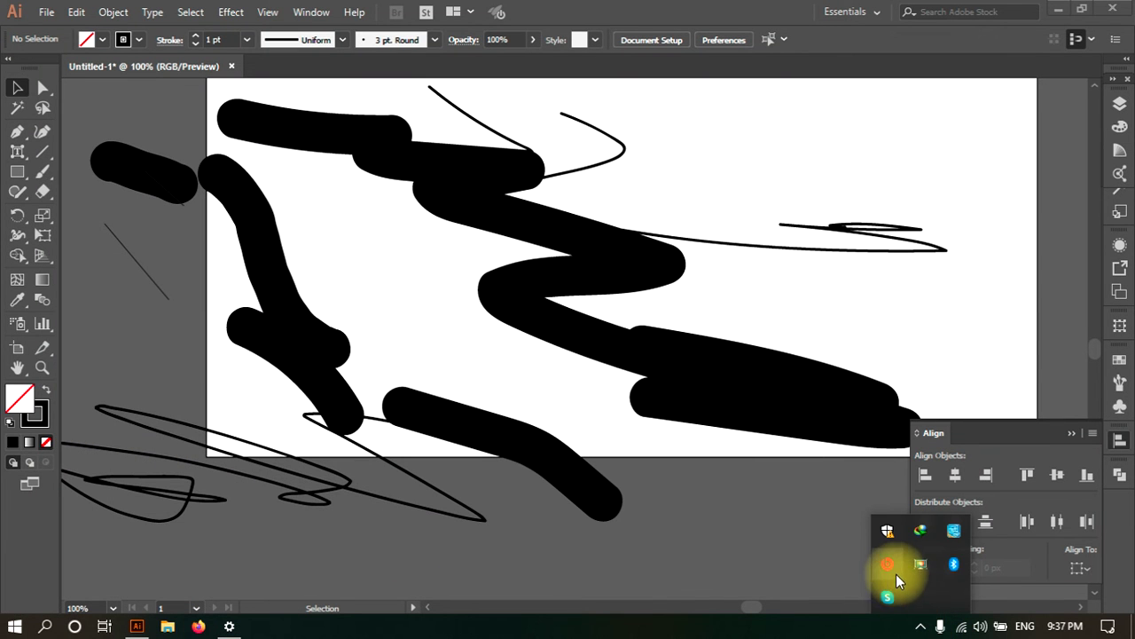
click(931, 571)
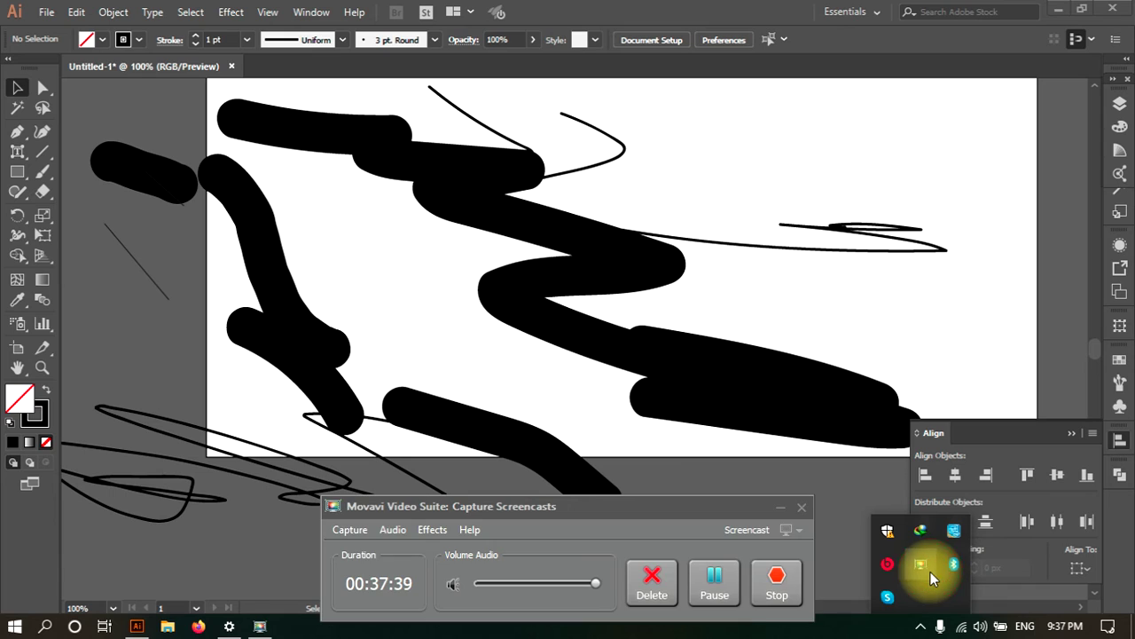
click(728, 591)
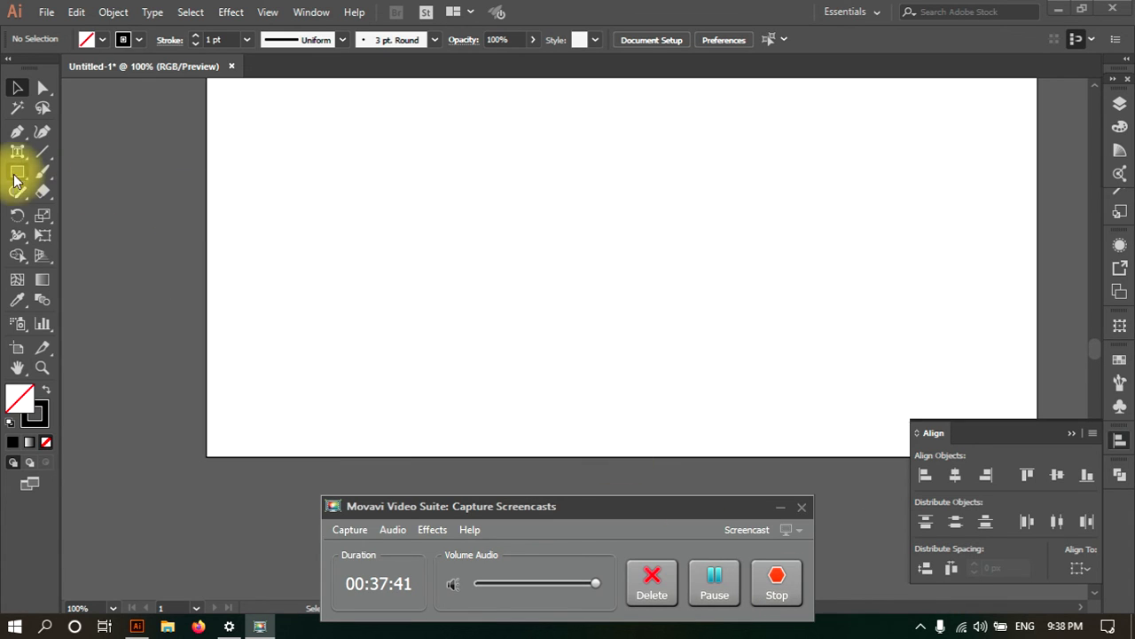
Sketch a rectangle on the artboard's left half and a triangle on its right half with the Shaper tool
click(18, 192)
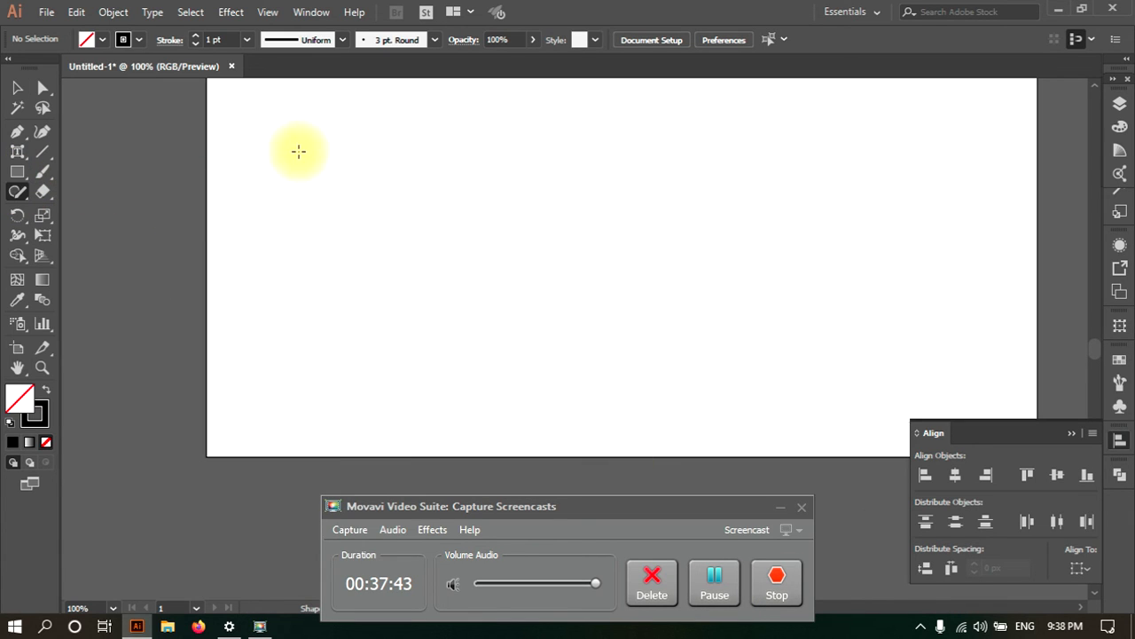
mouse_move(310, 135)
mouse_down()
mouse_move(551, 151)
mouse_move(562, 242)
mouse_move(330, 287)
mouse_move(314, 137)
mouse_up()
click(588, 155)
mouse_move(767, 118)
mouse_down()
mouse_move(654, 291)
mouse_move(774, 273)
mouse_move(901, 274)
mouse_move(753, 121)
mouse_up()
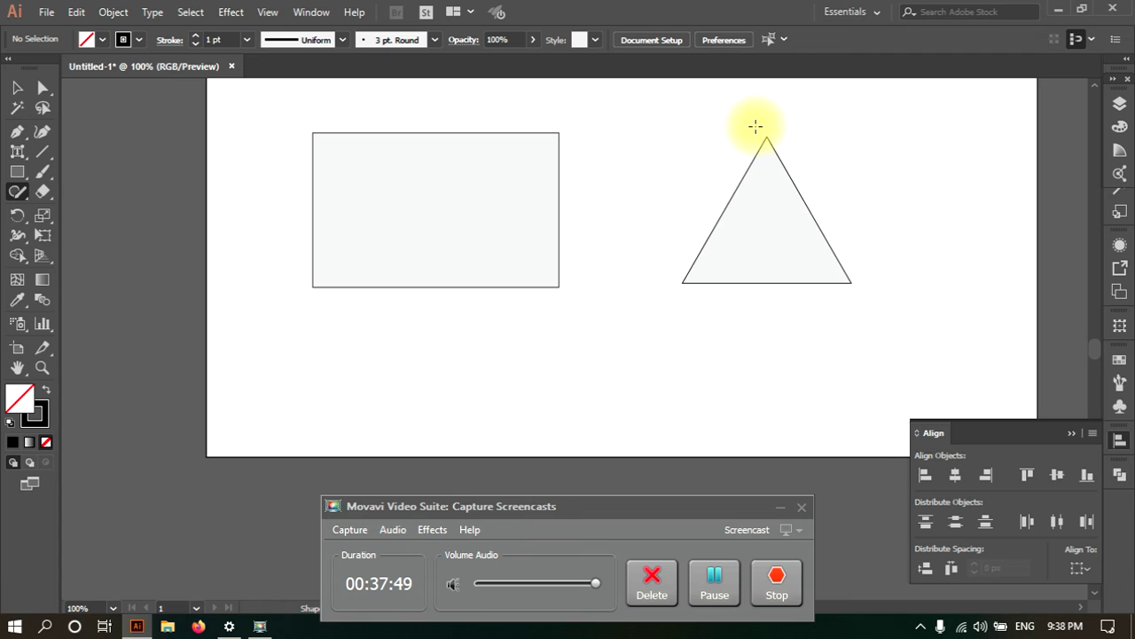
Clear the triangle and draw a circle in its place with the Shaper tool
mouse_move(926, 130)
mouse_down()
mouse_move(809, 117)
mouse_move(714, 189)
mouse_move(821, 285)
mouse_move(1044, 167)
mouse_move(935, 134)
mouse_up()
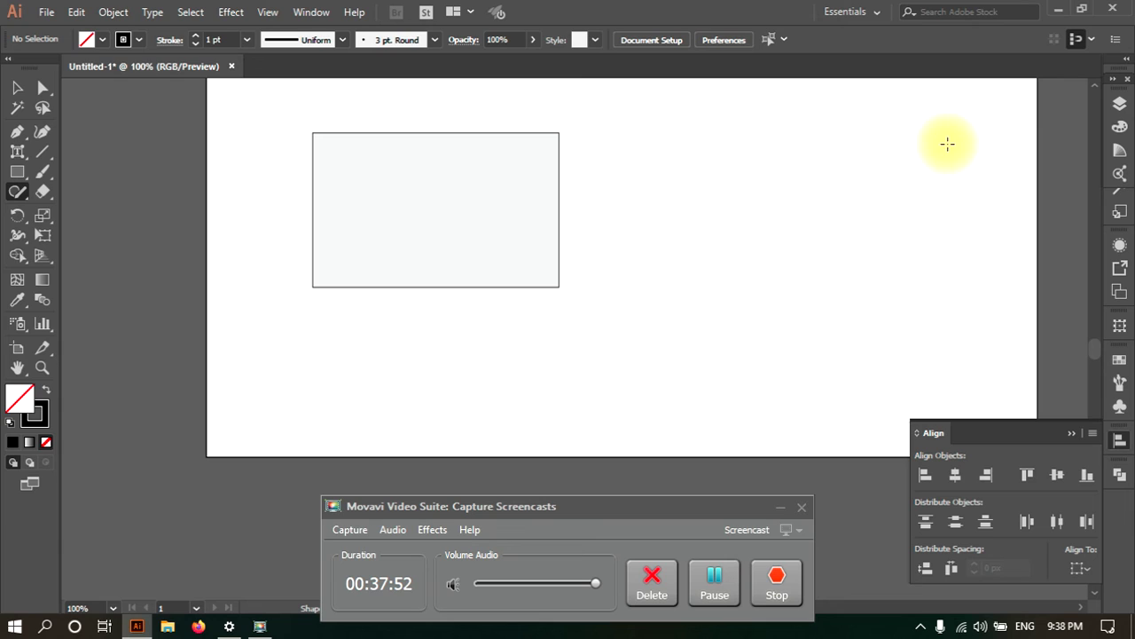
drag(831, 152, 899, 367)
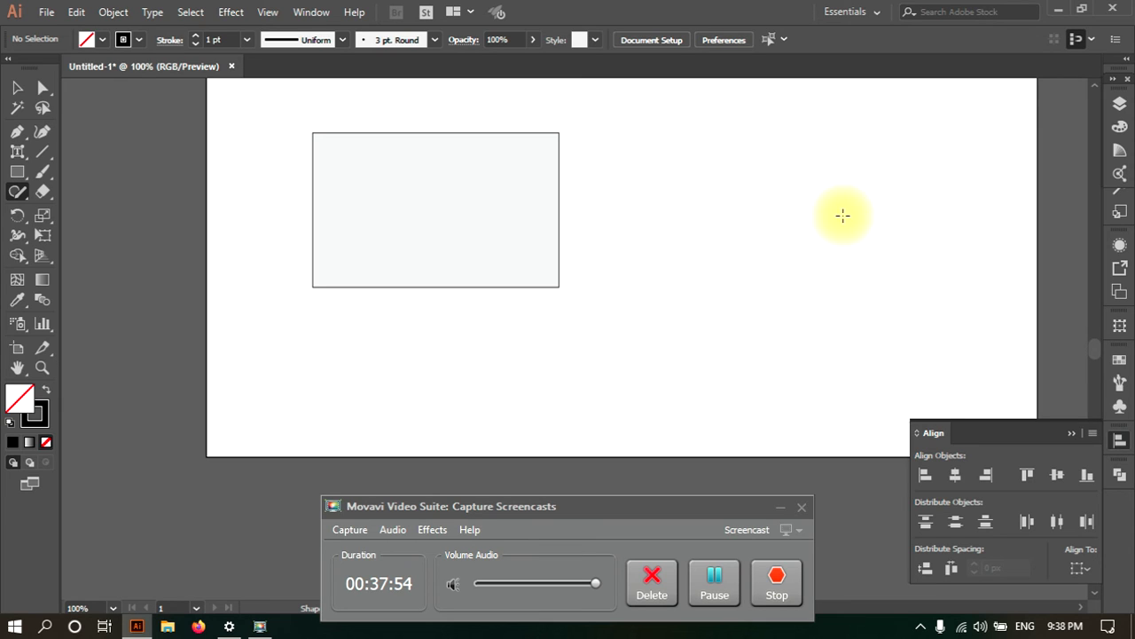
mouse_move(757, 223)
mouse_down()
mouse_move(691, 170)
mouse_move(693, 221)
mouse_move(783, 349)
mouse_move(847, 167)
mouse_move(757, 230)
mouse_up()
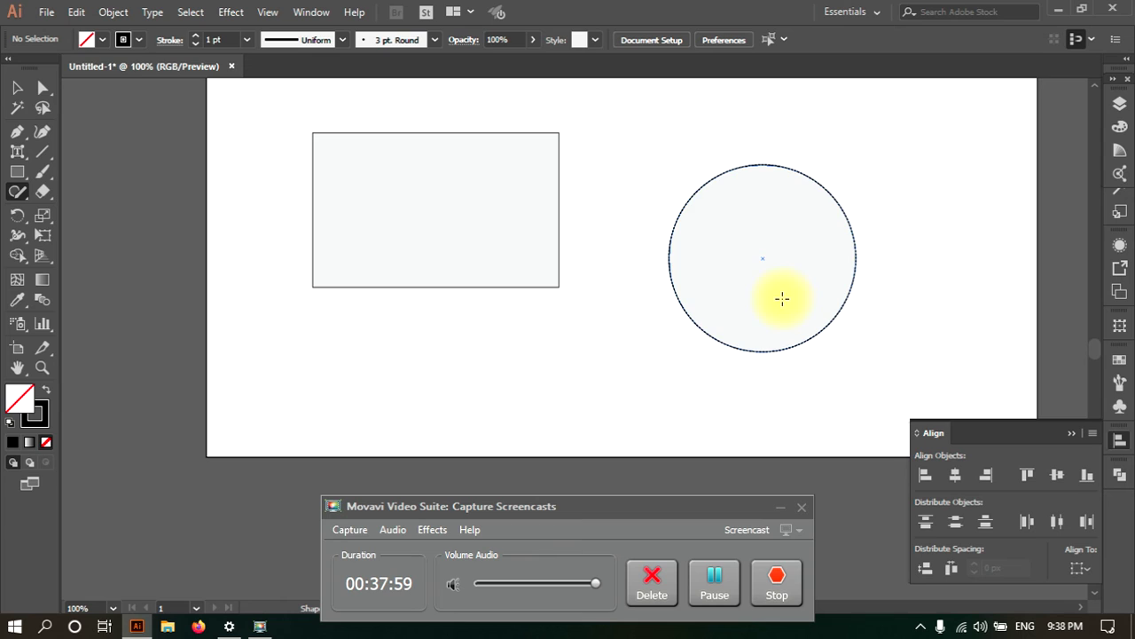
Clear the rectangle and draw an upright ellipse in its place with the Shaper tool
mouse_move(580, 315)
mouse_down()
mouse_move(499, 305)
mouse_move(586, 427)
mouse_move(603, 419)
mouse_move(663, 302)
mouse_move(629, 279)
mouse_move(581, 317)
mouse_move(571, 309)
mouse_up()
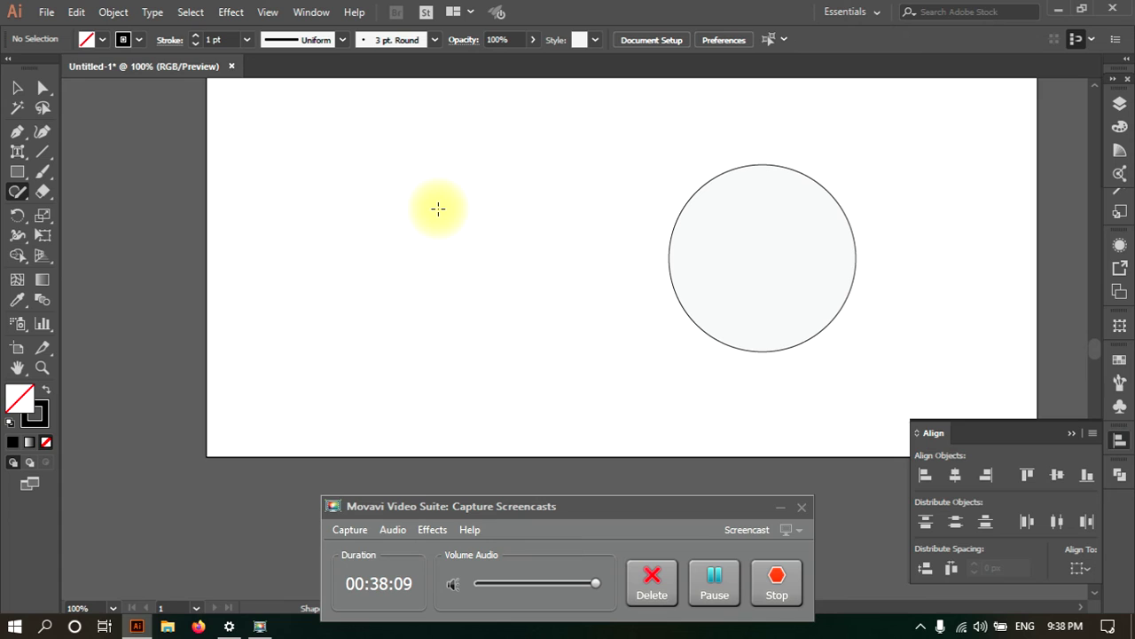
mouse_move(419, 206)
mouse_down()
mouse_move(329, 158)
mouse_move(443, 394)
mouse_move(532, 170)
mouse_move(414, 214)
mouse_move(422, 370)
mouse_move(512, 137)
mouse_up()
mouse_move(407, 247)
mouse_down()
mouse_move(368, 311)
mouse_move(459, 340)
mouse_move(400, 253)
mouse_up()
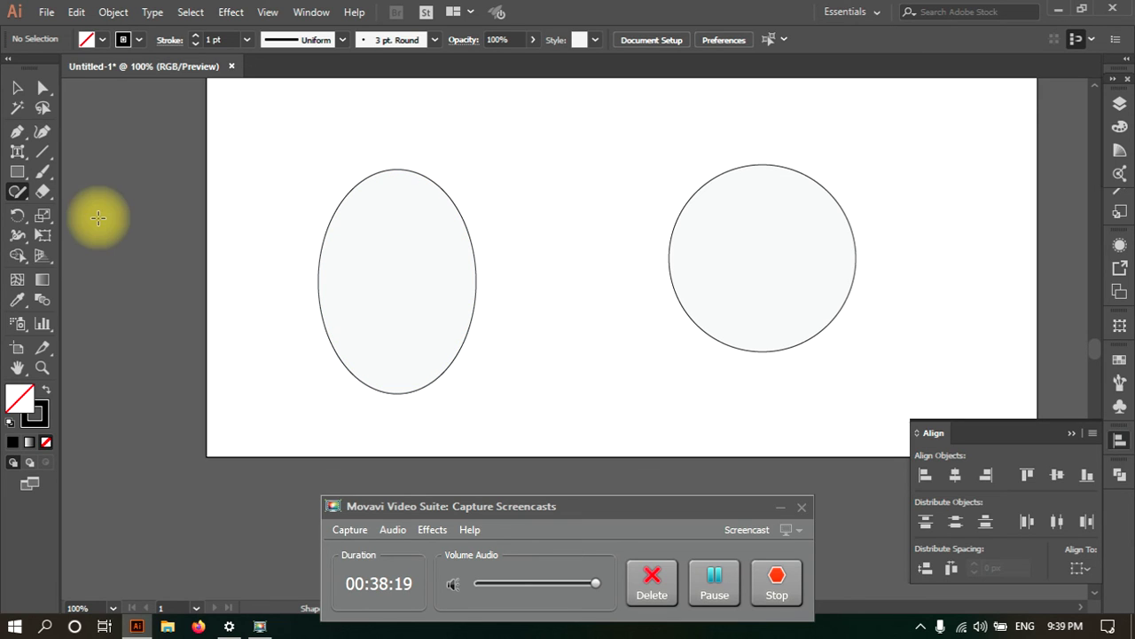
Delete the ellipse and the circle from the artboard
click(17, 87)
drag(309, 145, 757, 346)
key(Delete)
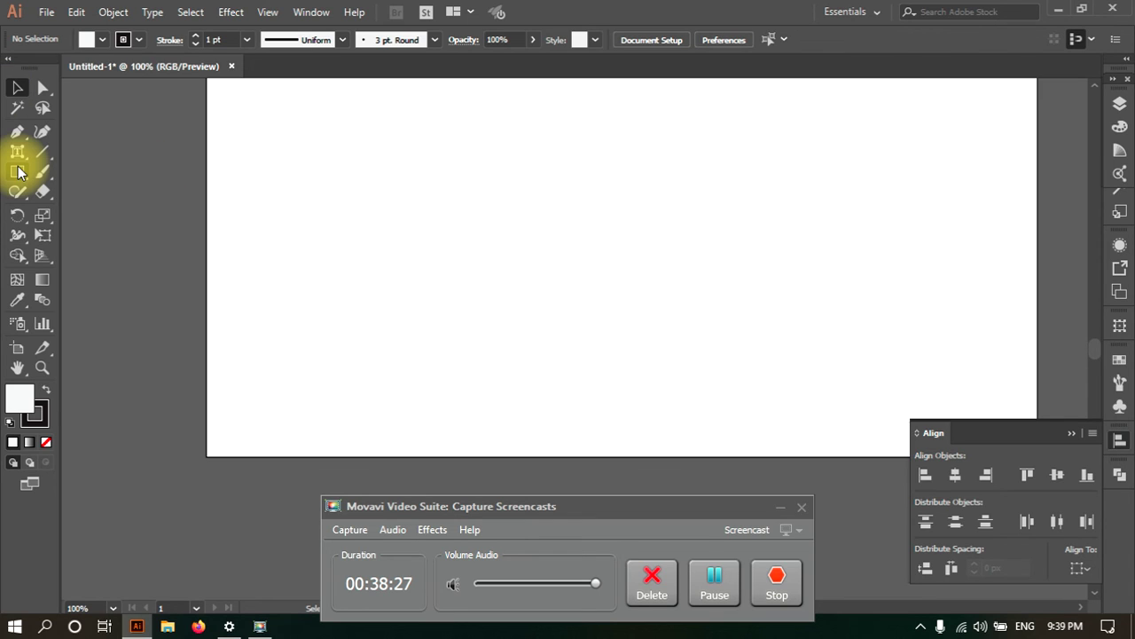
Draw two long wavy lines across the upper half of the artboard with the Pencil tool
drag(18, 189, 36, 197)
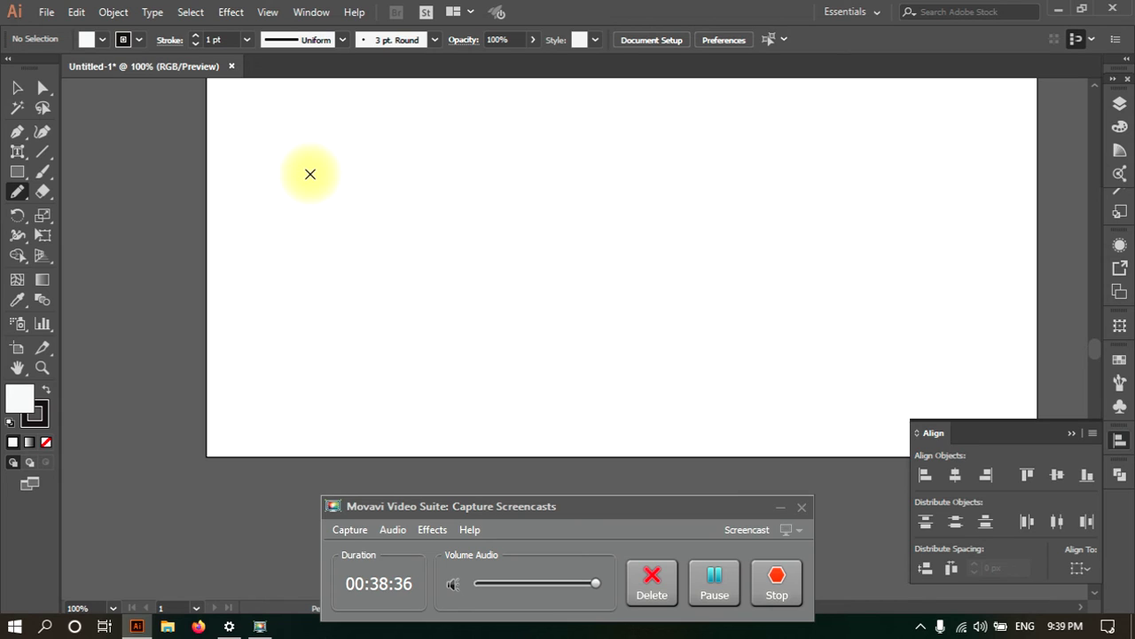
mouse_move(315, 172)
mouse_down()
mouse_move(443, 154)
mouse_move(684, 210)
mouse_move(860, 221)
mouse_up()
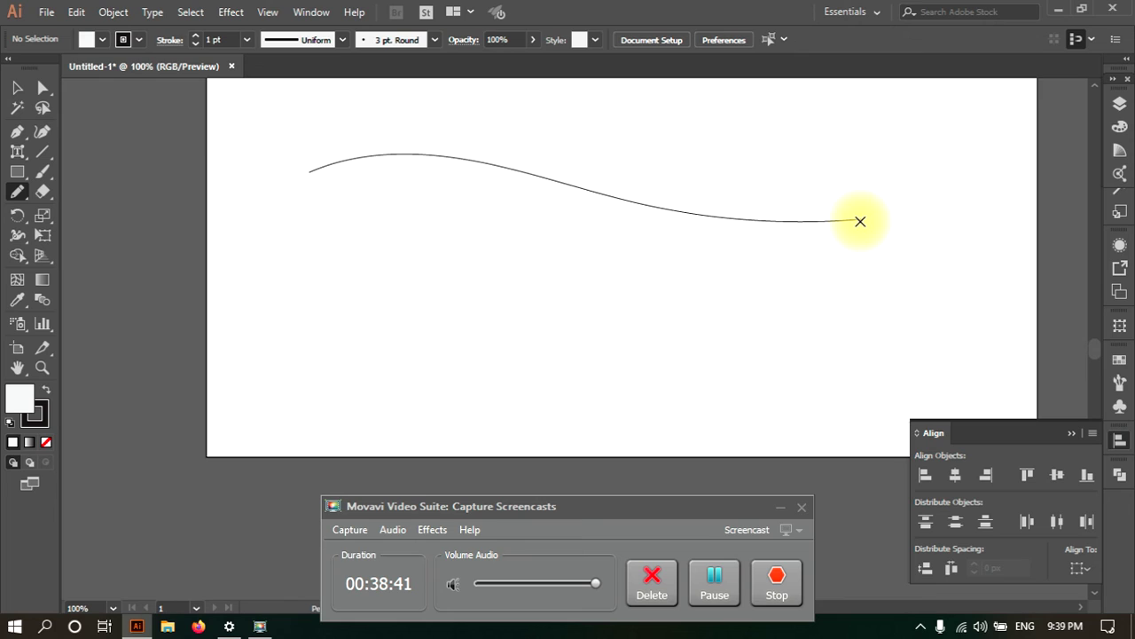
mouse_move(228, 198)
mouse_down()
mouse_move(539, 270)
mouse_move(712, 279)
mouse_up()
click(19, 88)
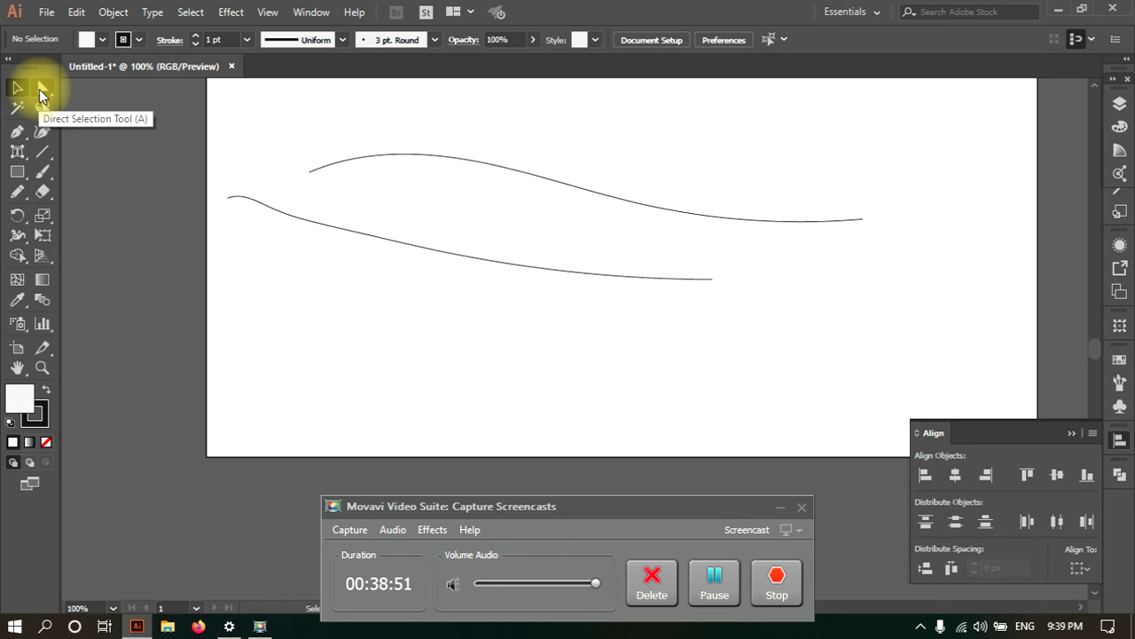
Draw a large looping curve and a heart below the wavy lines with the Pencil tool
click(19, 204)
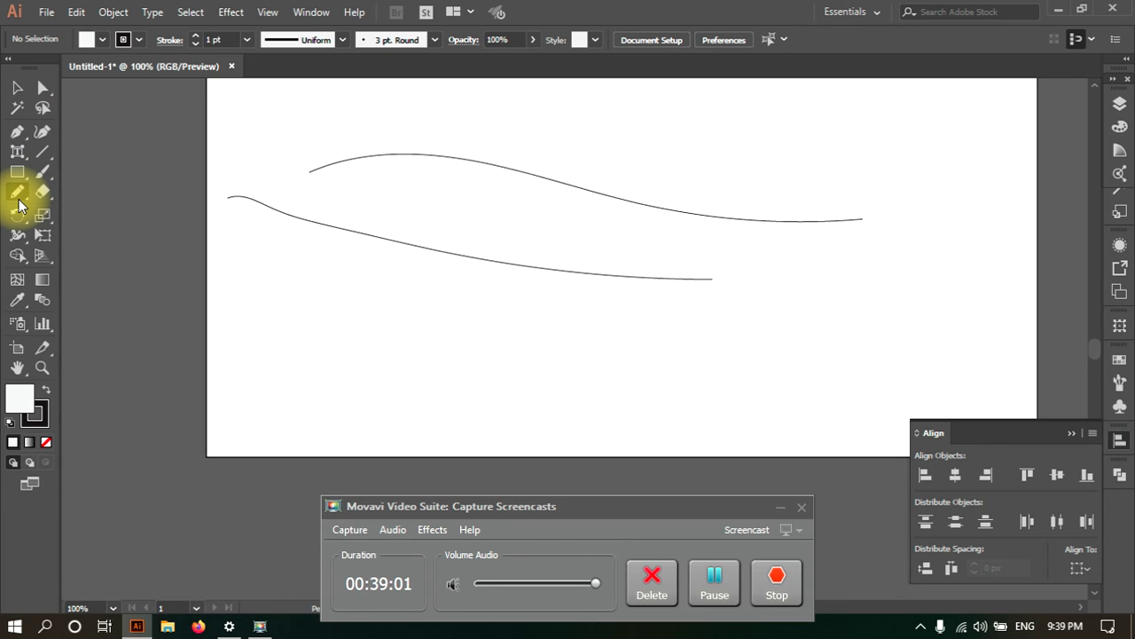
click(19, 205)
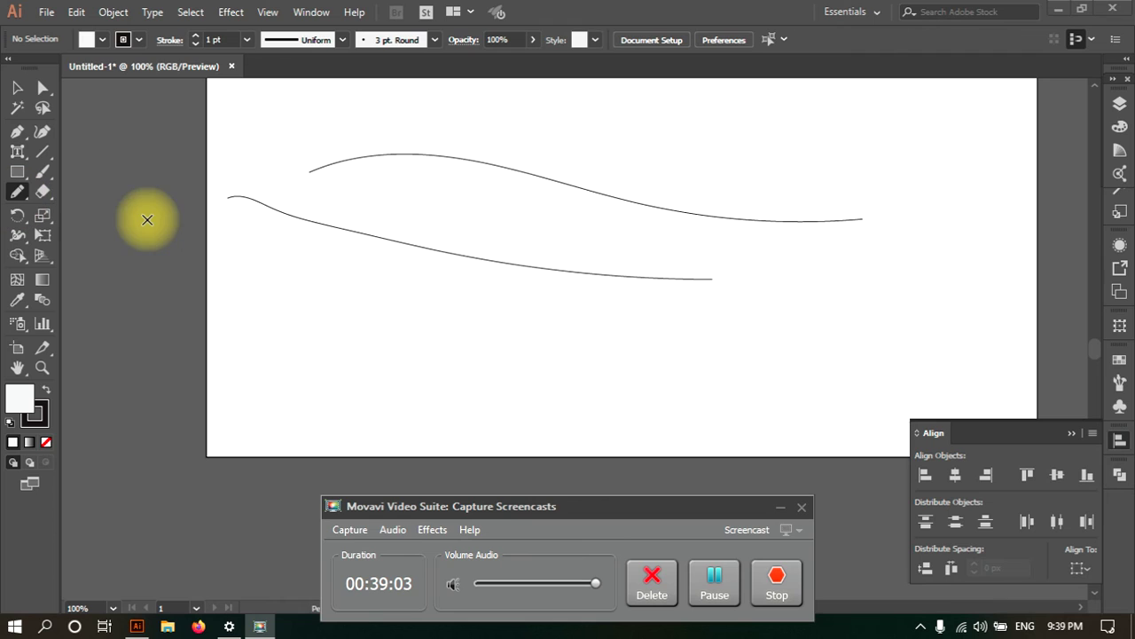
mouse_move(317, 280)
mouse_down()
mouse_move(532, 311)
mouse_move(494, 274)
mouse_move(365, 286)
mouse_up()
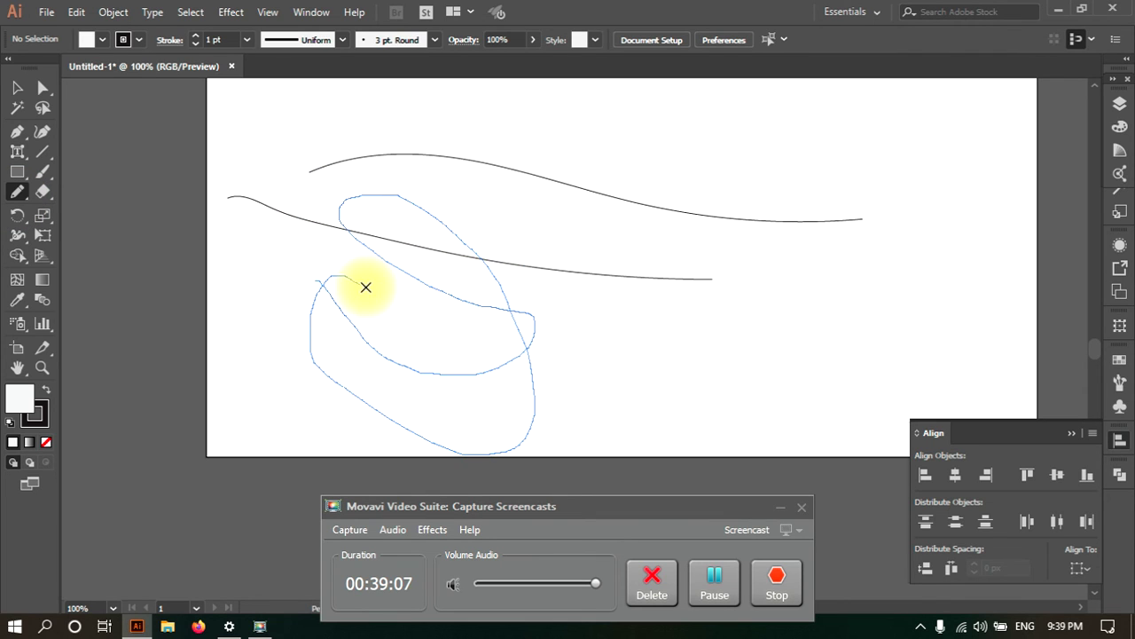
mouse_move(723, 285)
mouse_down()
mouse_move(684, 243)
mouse_move(715, 357)
mouse_move(730, 364)
mouse_move(760, 281)
mouse_move(731, 276)
mouse_move(724, 296)
mouse_move(719, 271)
mouse_up()
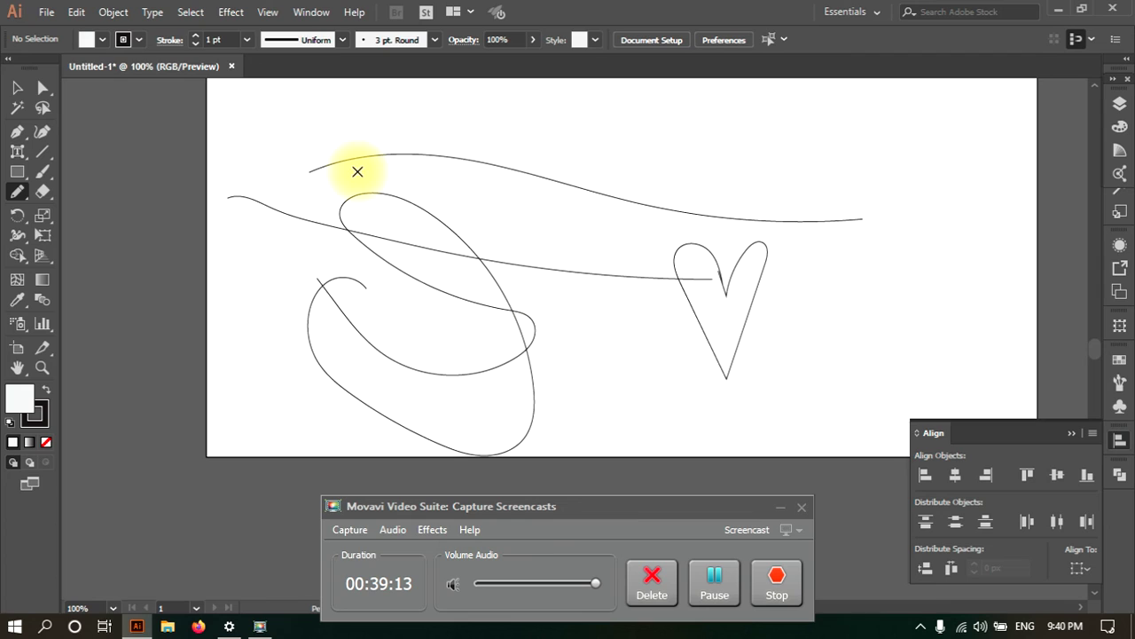
click(16, 88)
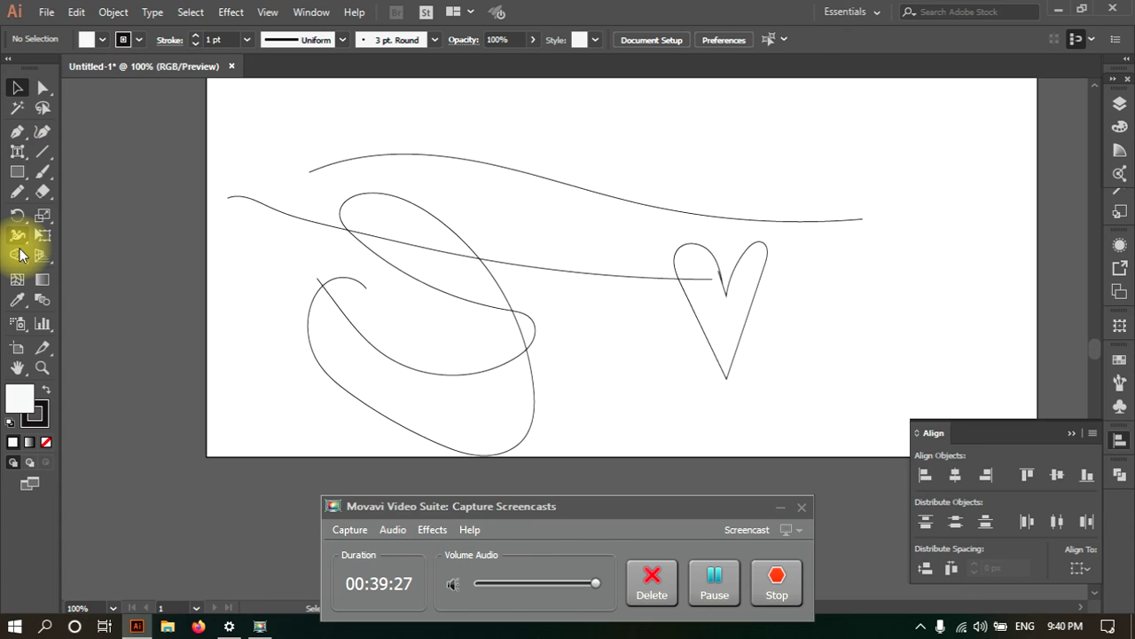
Make the stroke colour active and view its values in the Color panel
click(40, 427)
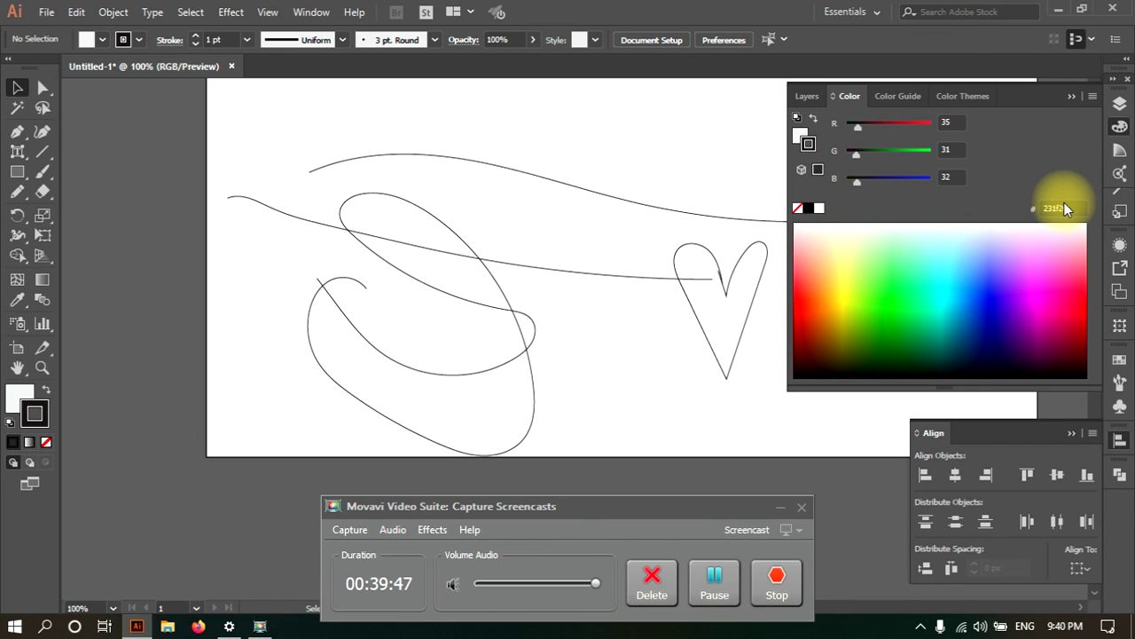
click(1118, 126)
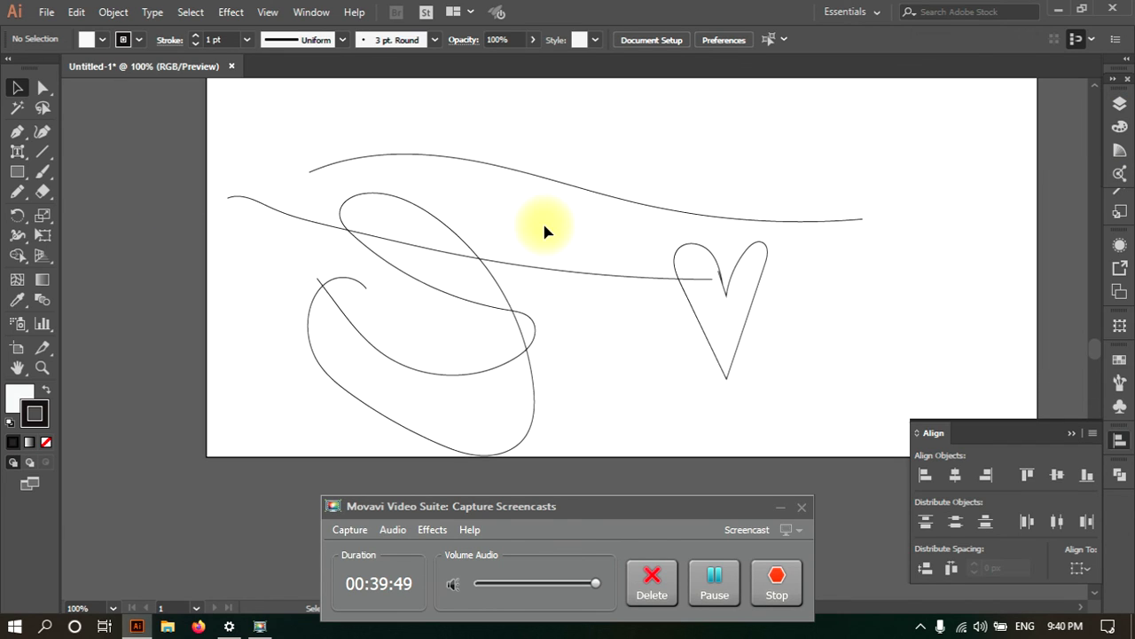
Draw a jagged freehand line between the looping curve and the heart with the Pencil tool, and try the Smooth tool on it
click(17, 193)
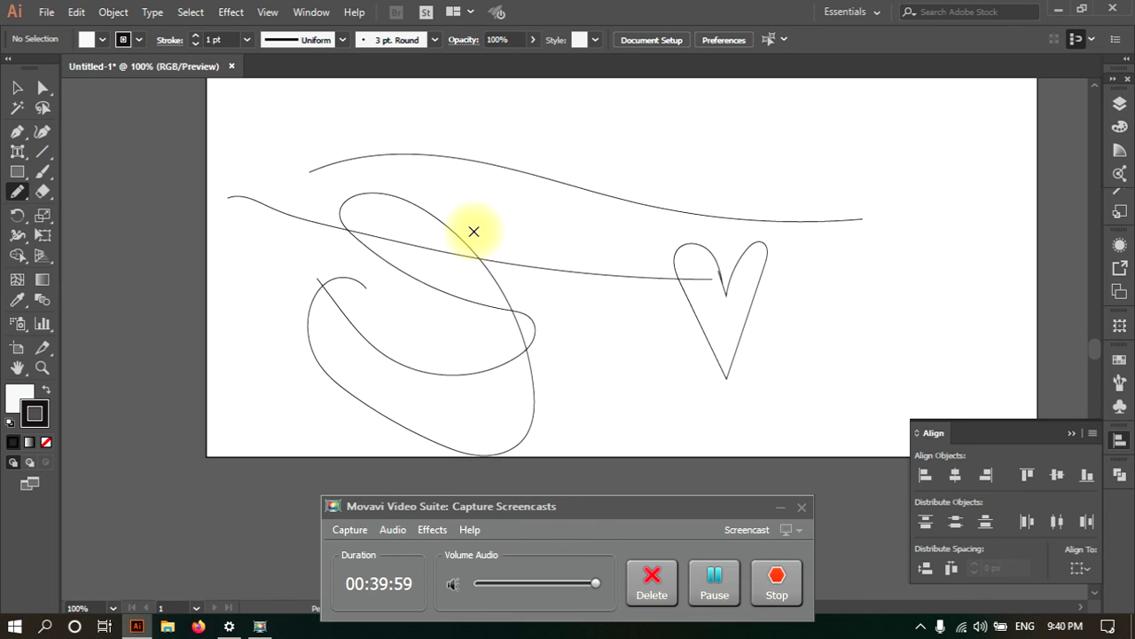
mouse_move(502, 191)
mouse_down()
mouse_move(748, 383)
mouse_move(540, 280)
mouse_move(566, 260)
mouse_move(635, 272)
mouse_up()
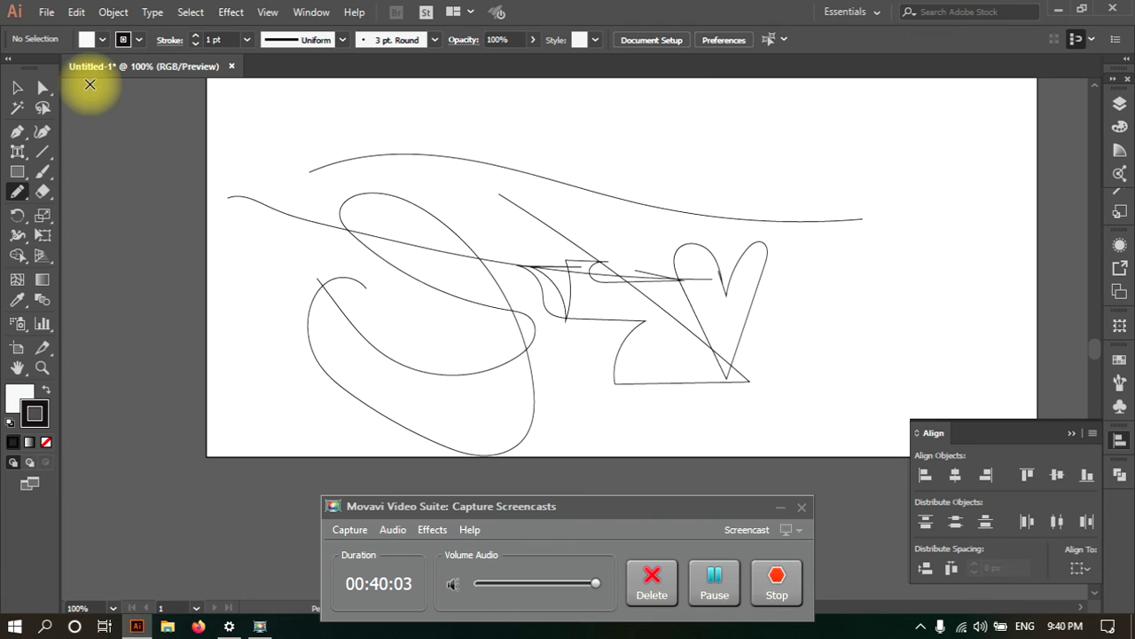
drag(8, 188, 55, 213)
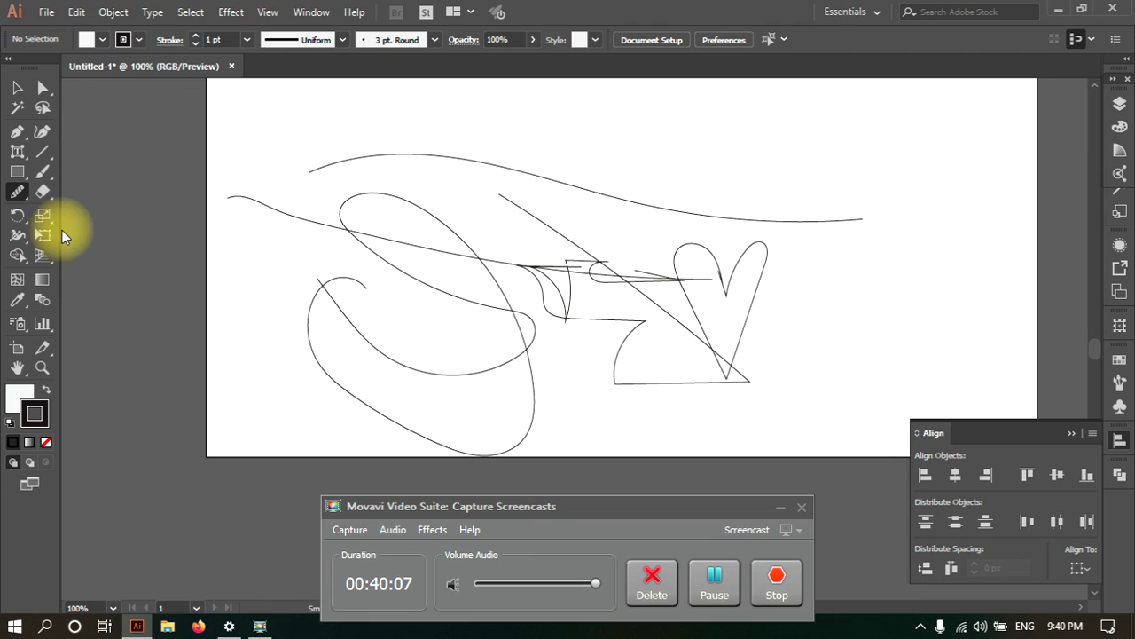
mouse_move(538, 218)
mouse_down()
mouse_move(561, 315)
mouse_move(547, 222)
mouse_move(609, 254)
mouse_up()
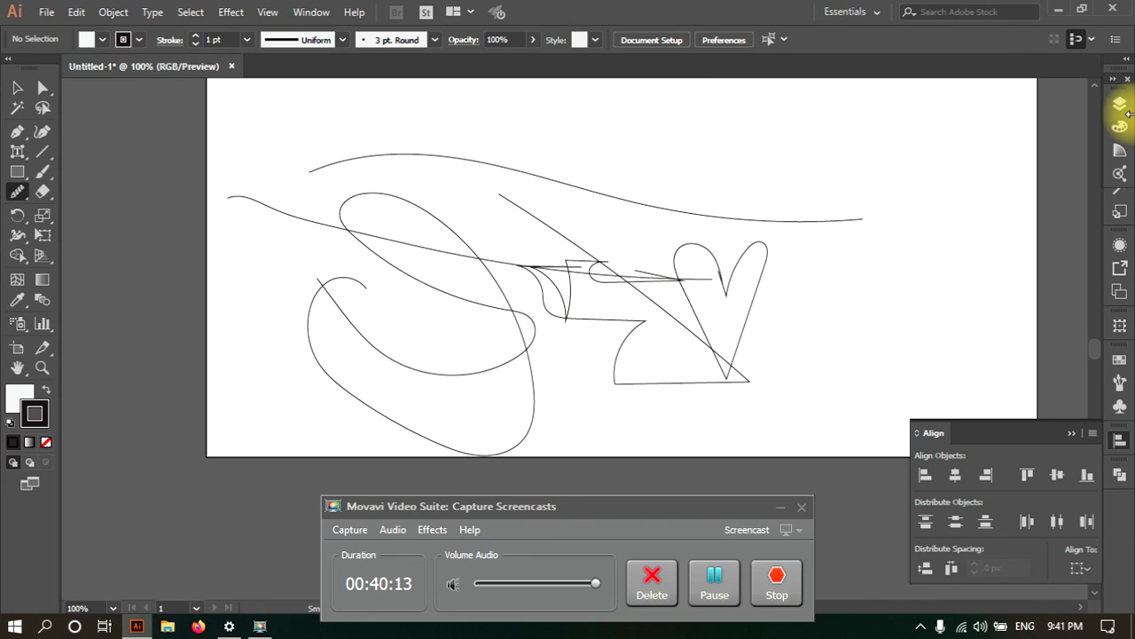
Delete all the pencil drawings from the artboard
click(42, 367)
click(546, 248)
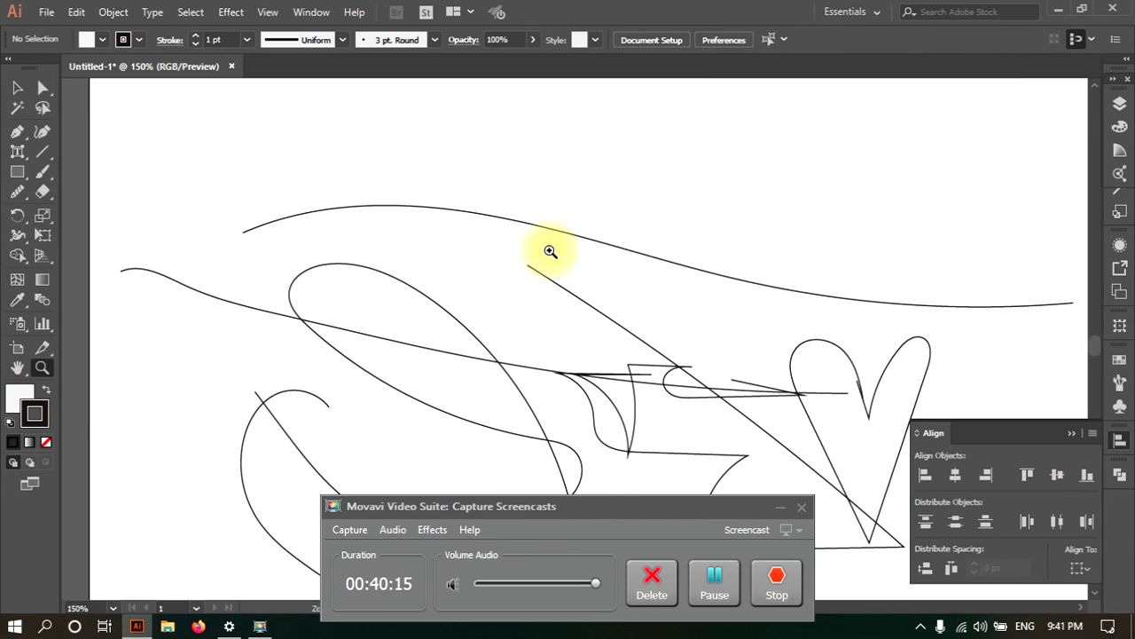
click(550, 252)
key(ctrl+a)
key(Delete)
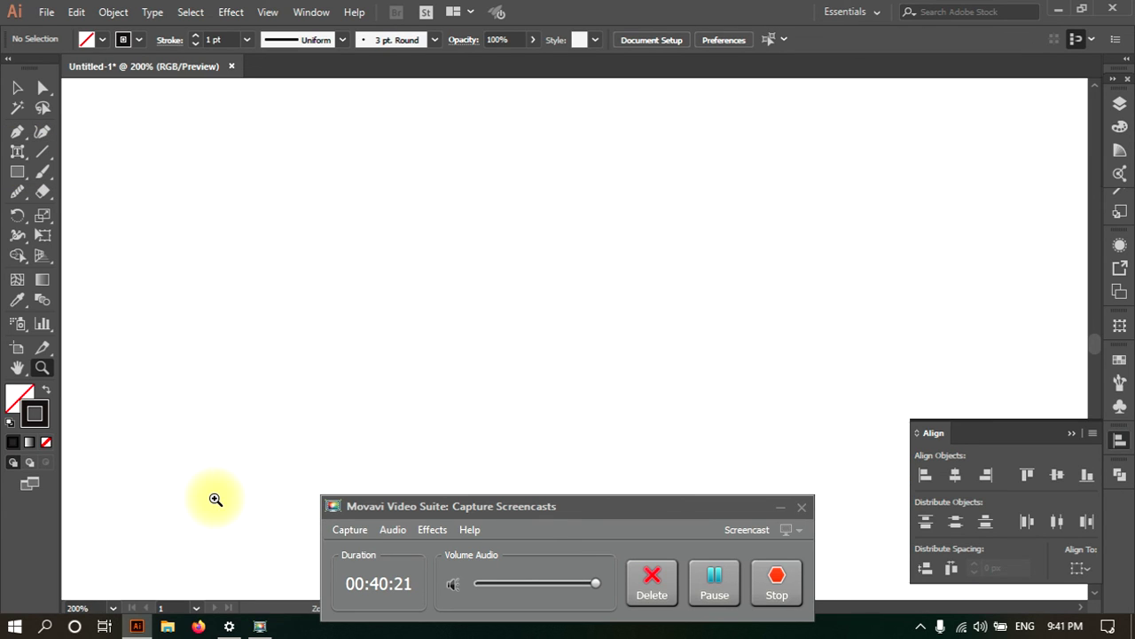
Switch to File Explorer and place tc-logo-with-triangle-shape-and-circle-vector-30143476.jpg from the Desktop folder into the Illustrator document
click(168, 626)
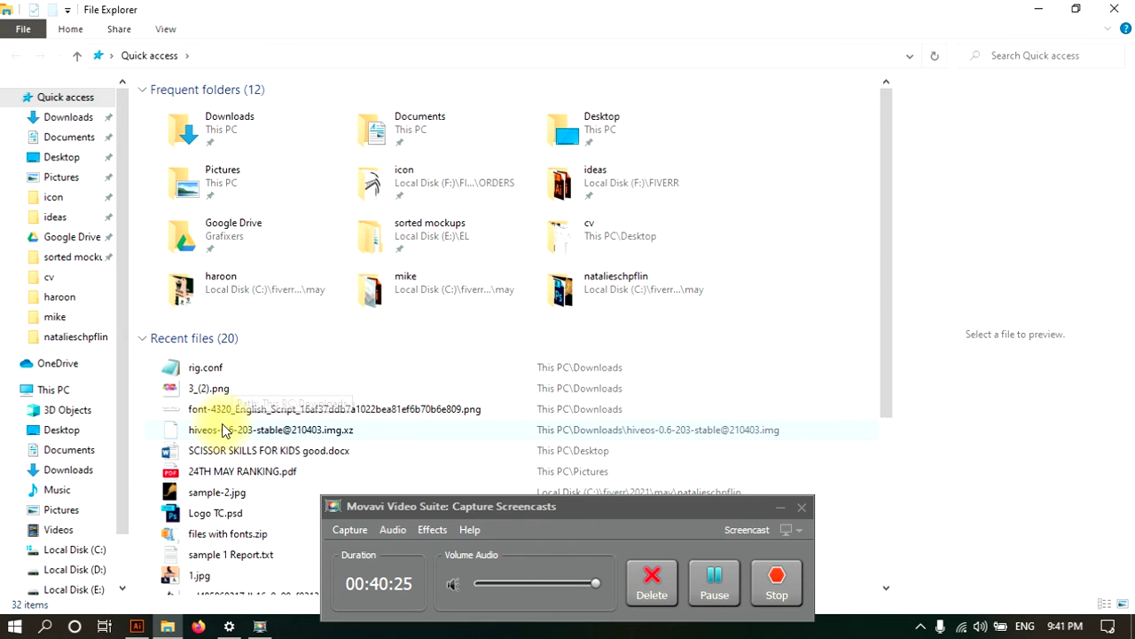
click(77, 157)
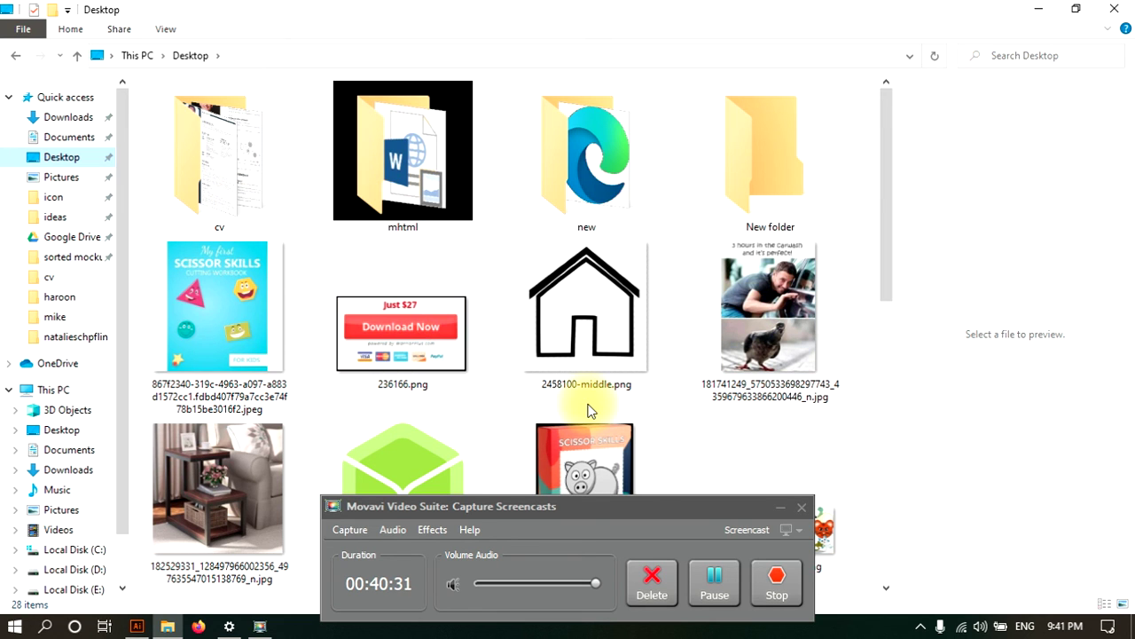
scroll(589, 410, down, 5)
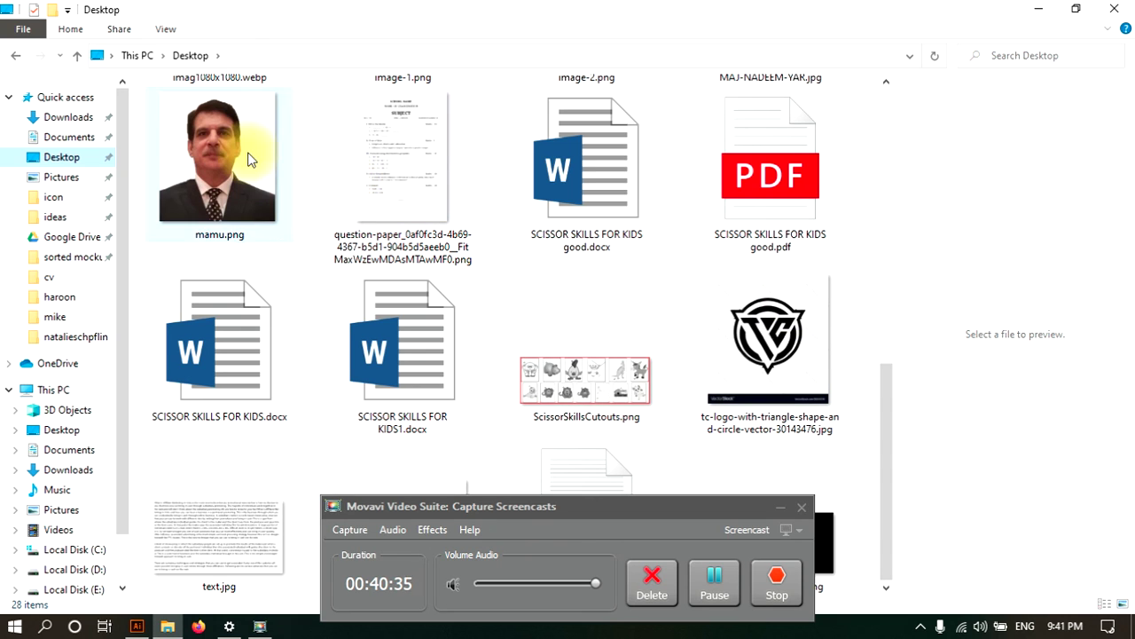
drag(705, 382, 487, 293)
key(z)
click(487, 293)
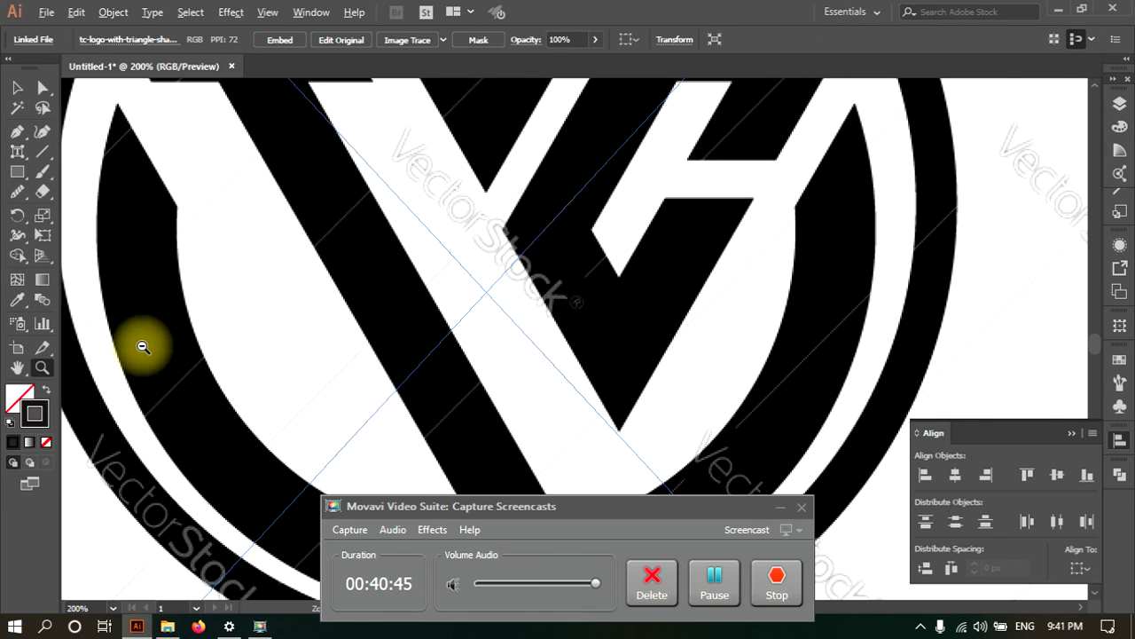
Image Trace the placed logo with the Default preset and expand the tracing into paths
alt+click(285, 341)
alt+click(284, 341)
alt+click(922, 236)
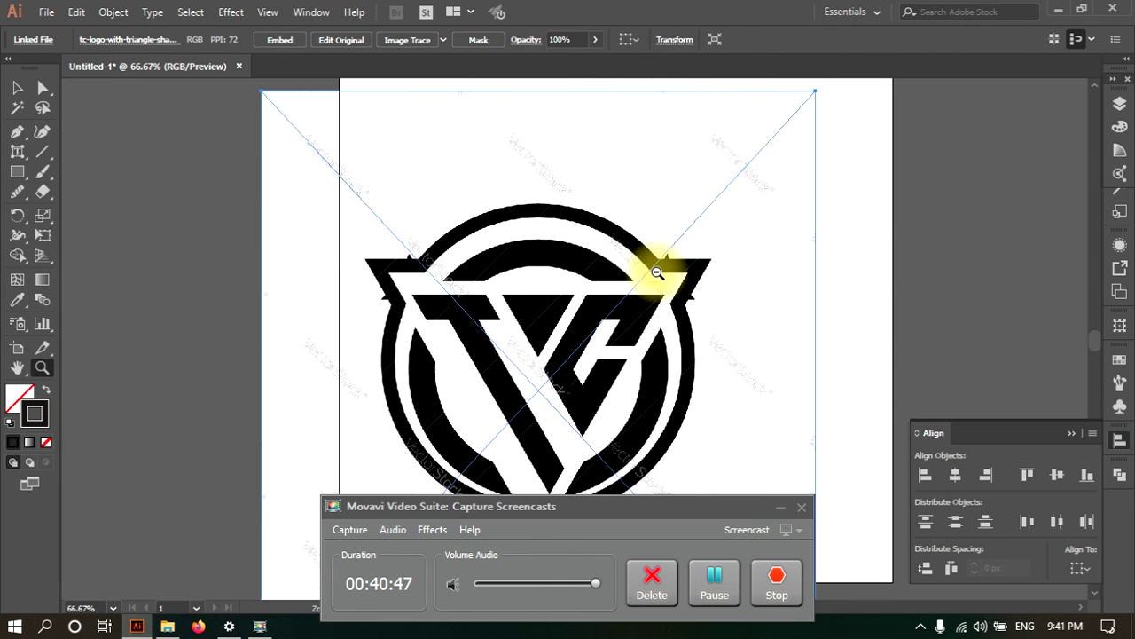
alt+click(657, 272)
click(408, 41)
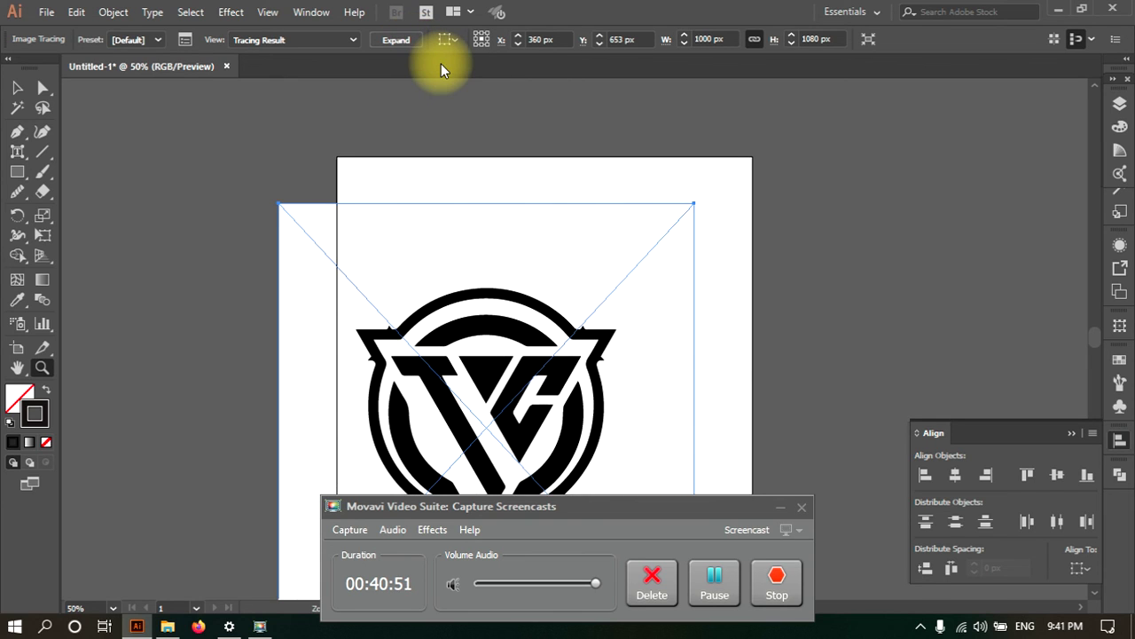
click(401, 40)
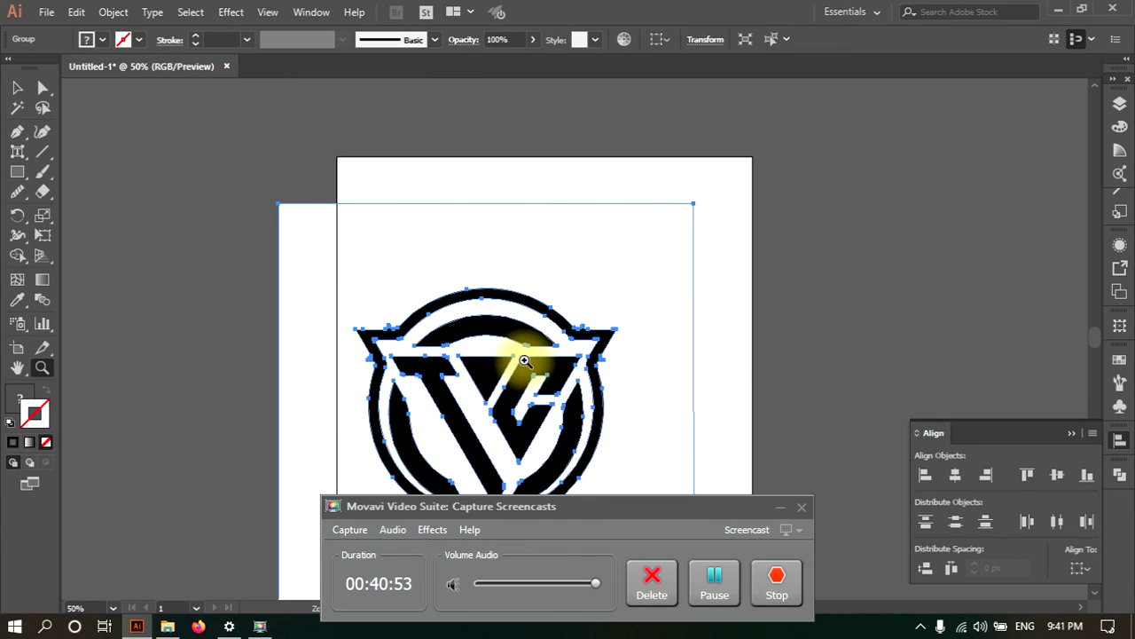
Move the expanded logo up and right onto the artboard and round the upper-right corner of its letter T with the Smooth tool
click(17, 87)
drag(484, 337, 555, 262)
drag(19, 195, 78, 213)
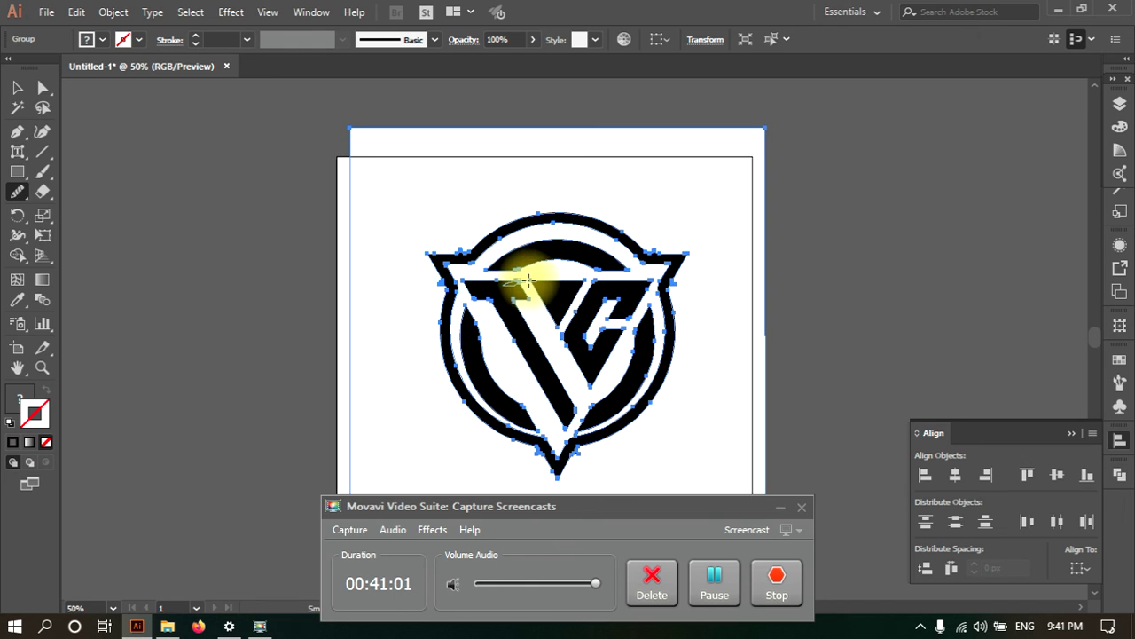
drag(528, 280, 532, 297)
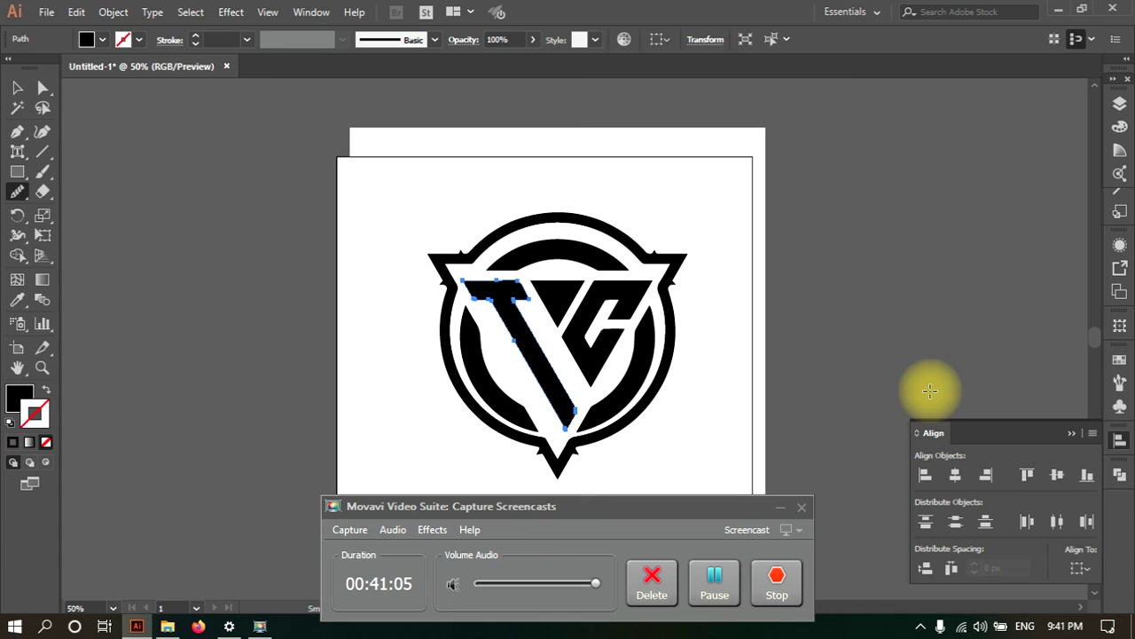
Smooth the underside of both arms and the upper edge of the letter T with the Smooth tool
click(49, 365)
double_click(529, 297)
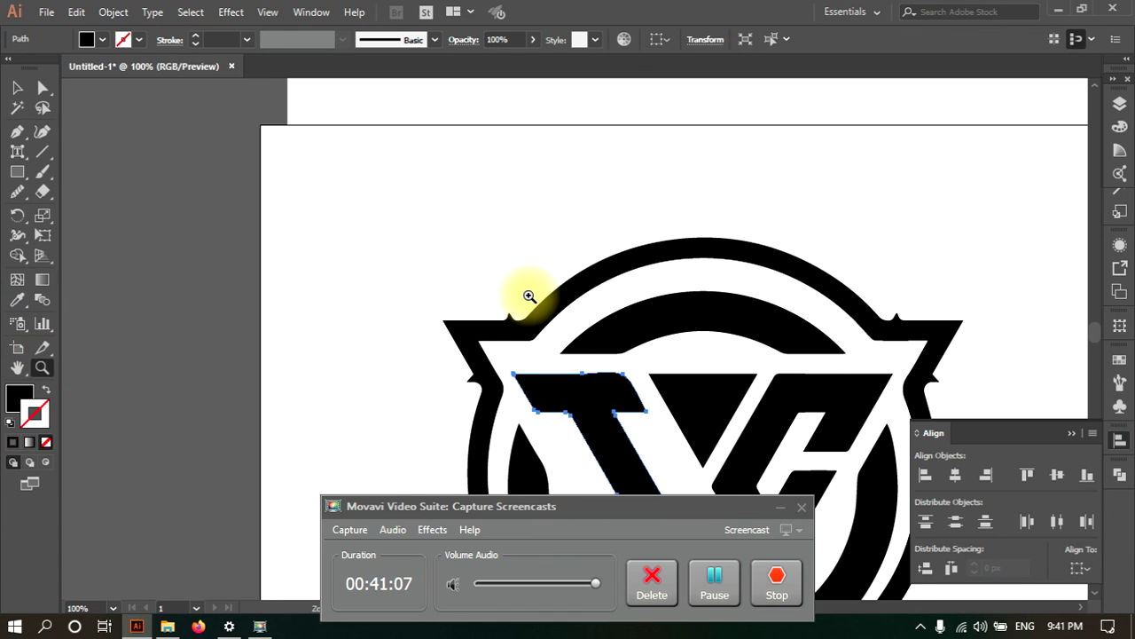
click(596, 363)
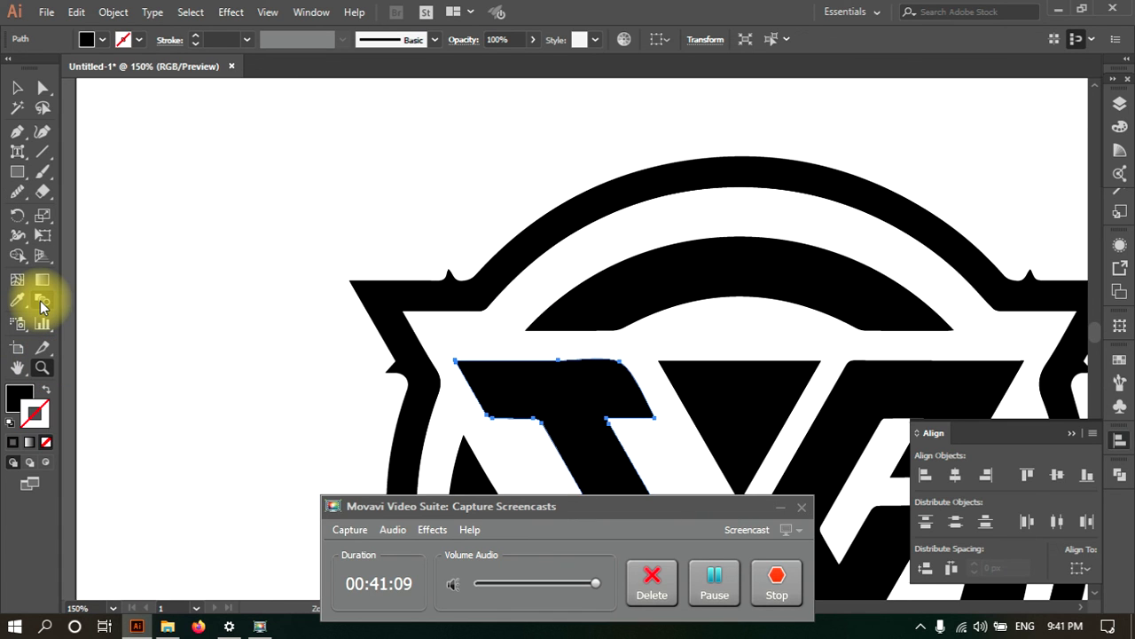
click(17, 191)
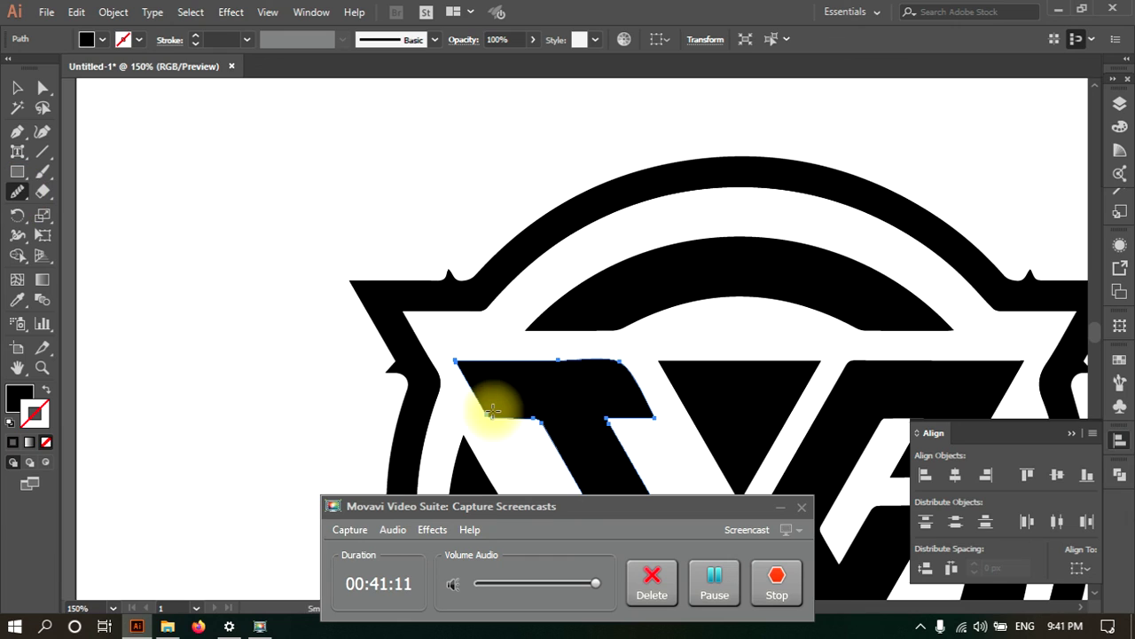
mouse_move(491, 414)
mouse_down()
mouse_move(526, 439)
mouse_move(526, 411)
mouse_move(515, 411)
mouse_up()
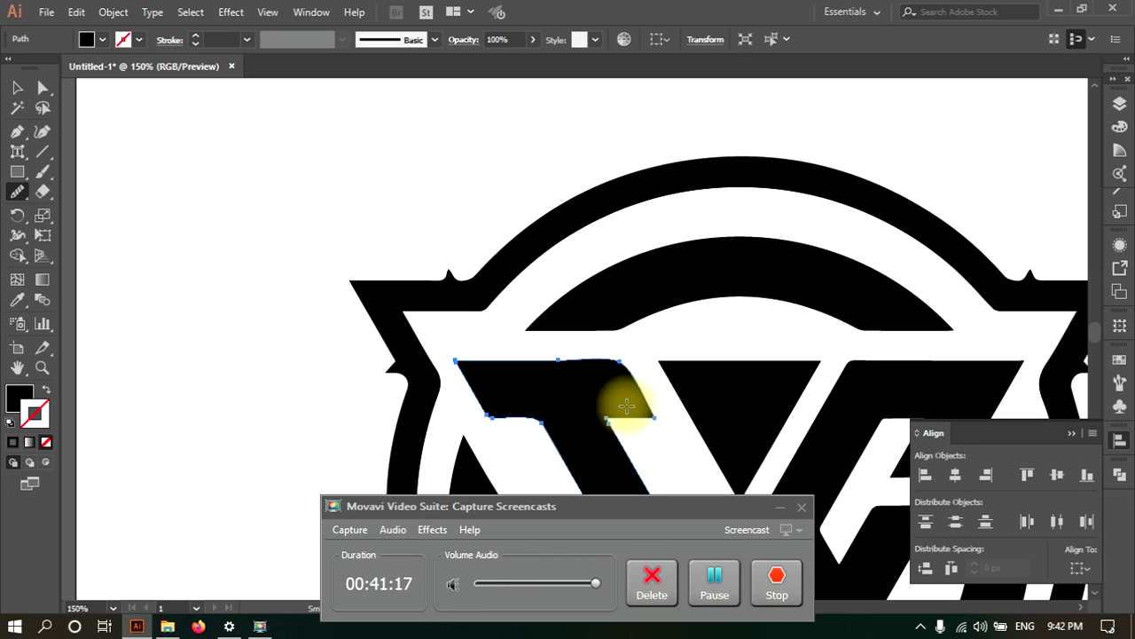
mouse_move(619, 407)
mouse_down()
mouse_move(632, 443)
mouse_move(609, 403)
mouse_move(595, 398)
mouse_move(586, 416)
mouse_up()
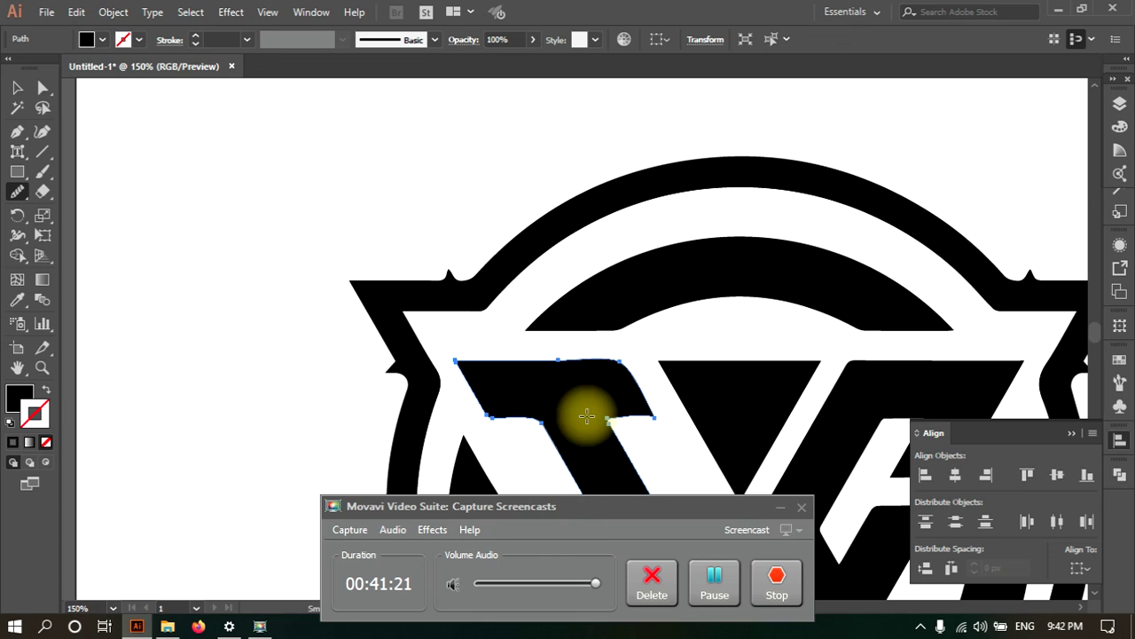
mouse_move(633, 349)
mouse_down()
mouse_move(643, 384)
mouse_move(585, 337)
mouse_up()
mouse_move(500, 369)
mouse_down()
mouse_move(461, 352)
mouse_move(438, 379)
mouse_move(457, 359)
mouse_up()
Convert the anchor point at the upper-left tip of the logo's outer outline to a smooth point
click(19, 92)
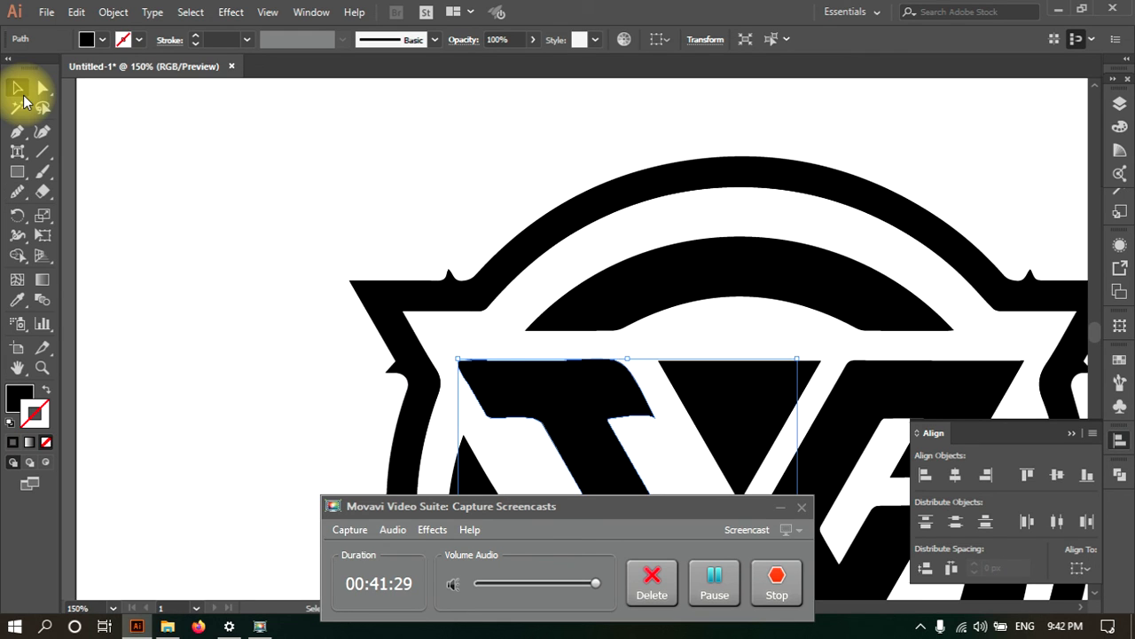
click(483, 364)
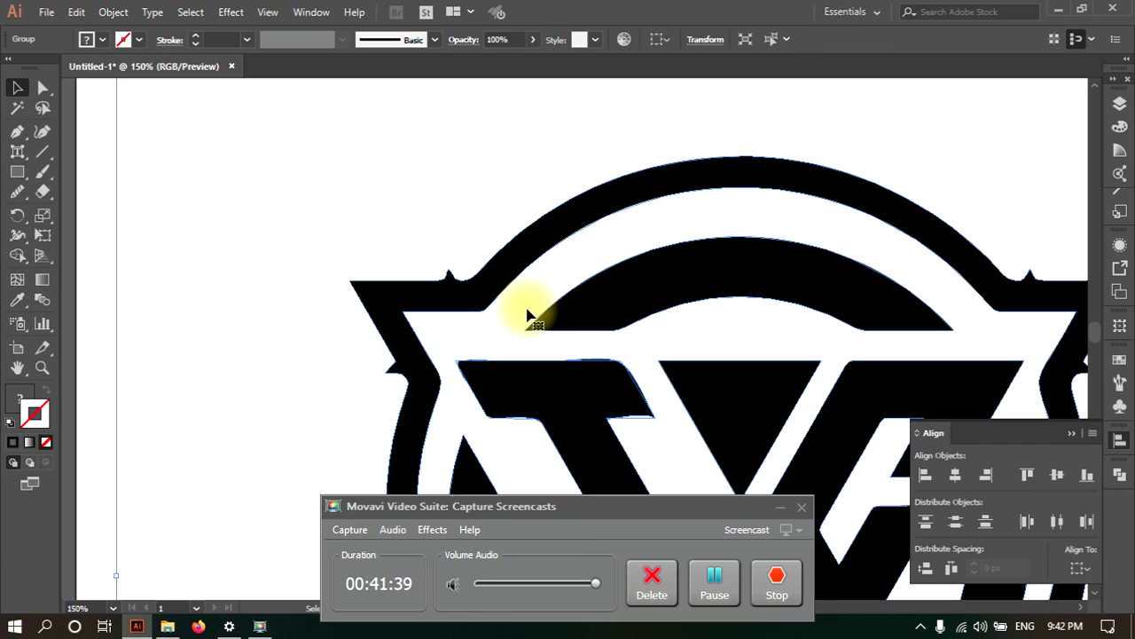
click(42, 87)
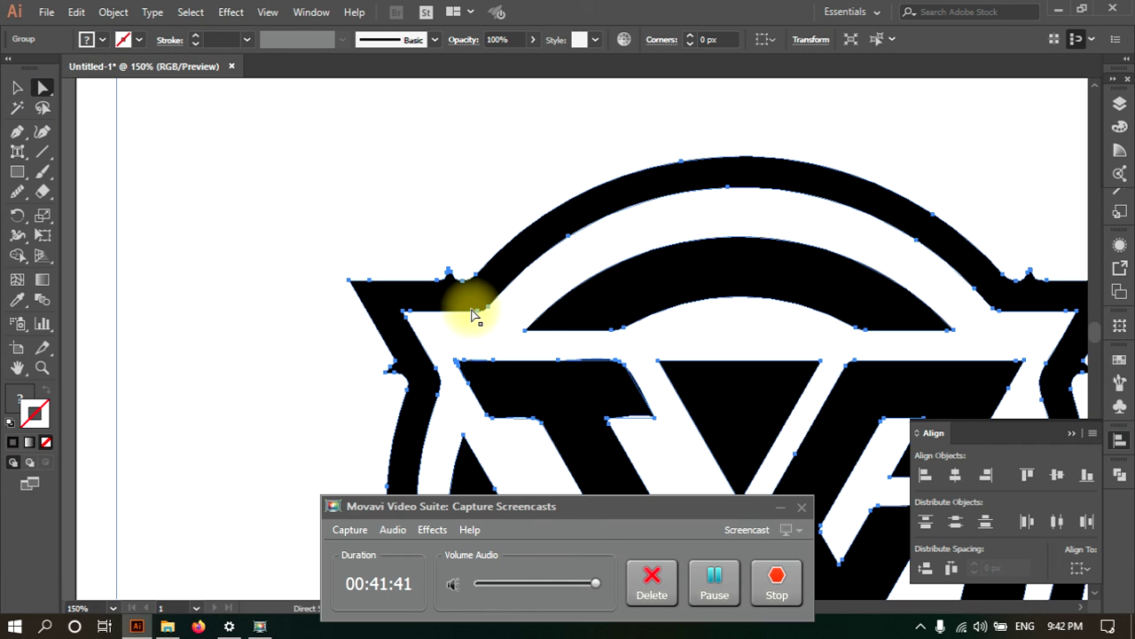
click(350, 282)
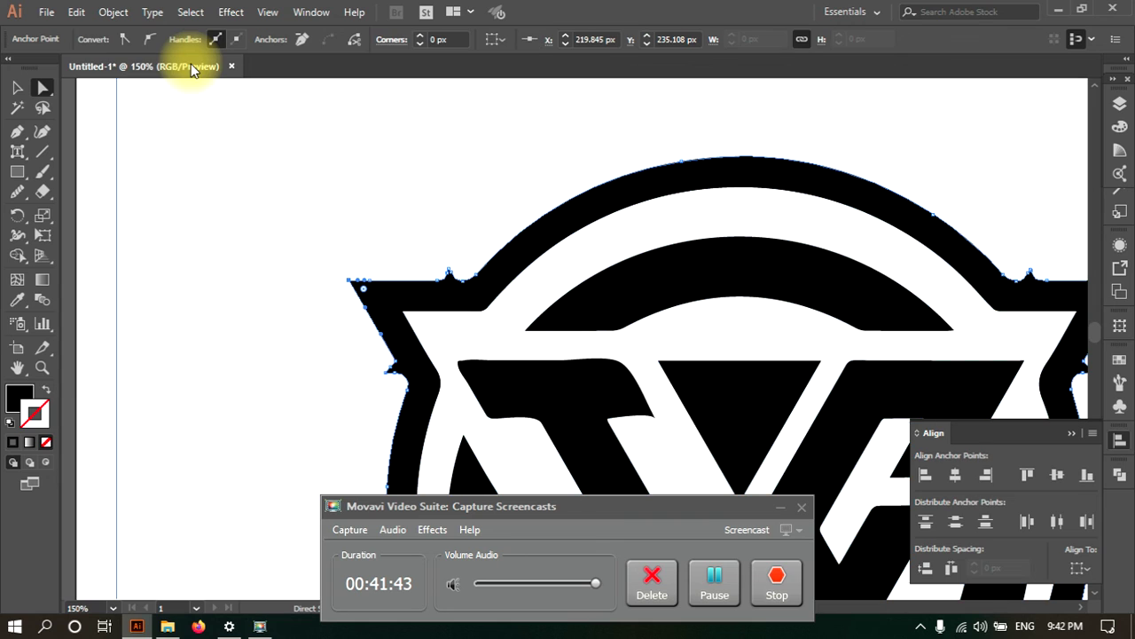
click(149, 41)
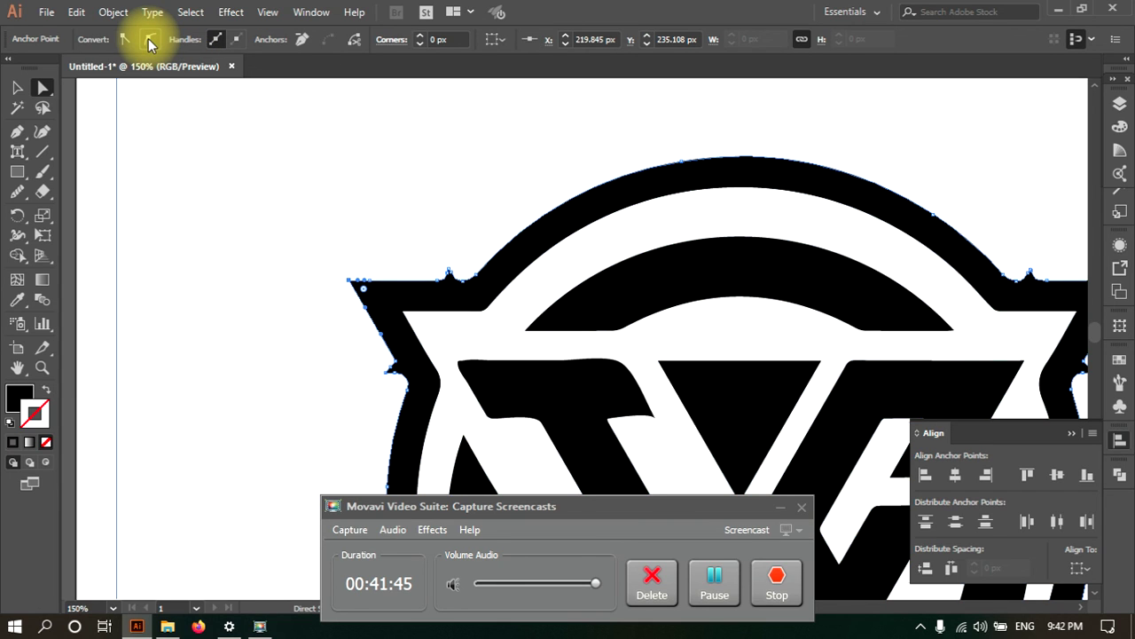
drag(333, 308, 349, 281)
click(317, 252)
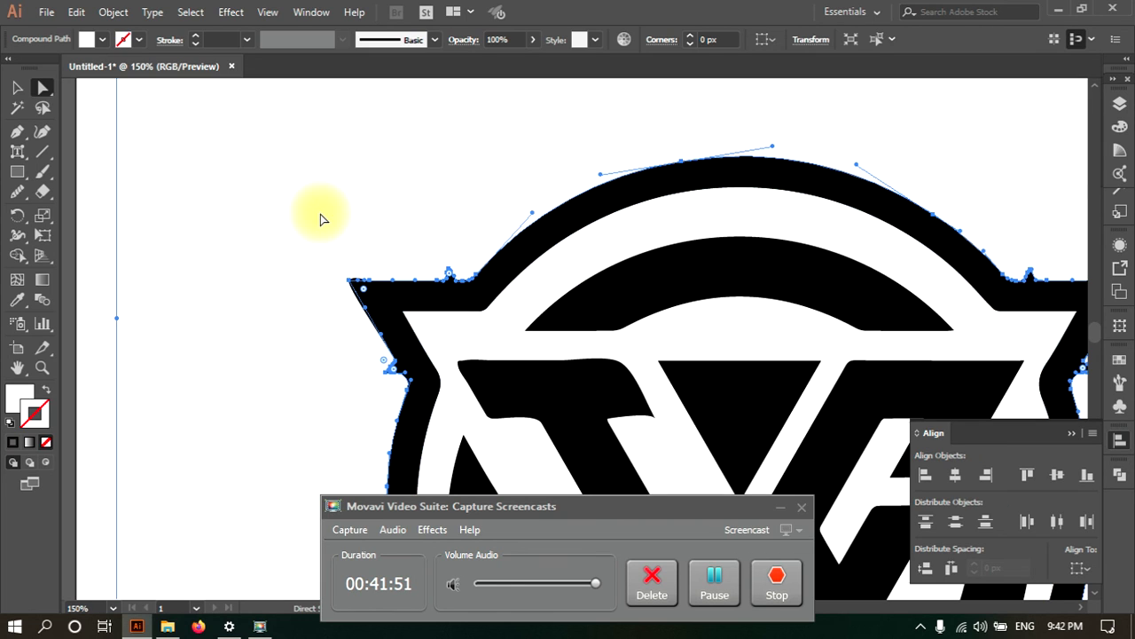
Erase part of the white background path around the logo's upper-left tip with the Path Eraser tool
click(9, 199)
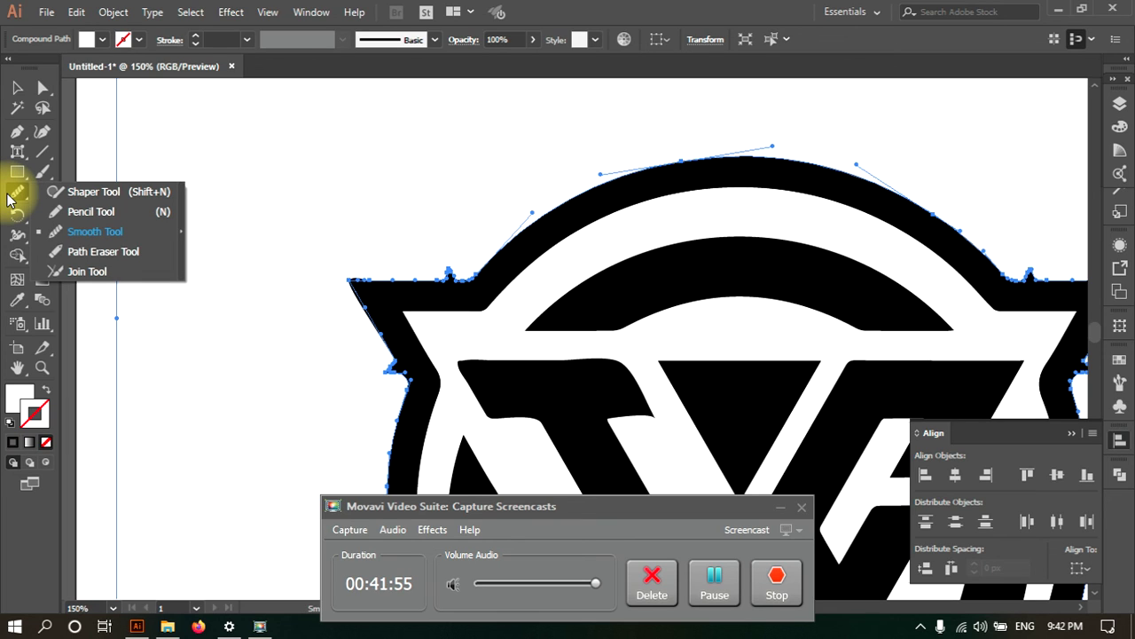
click(46, 251)
drag(380, 288, 375, 282)
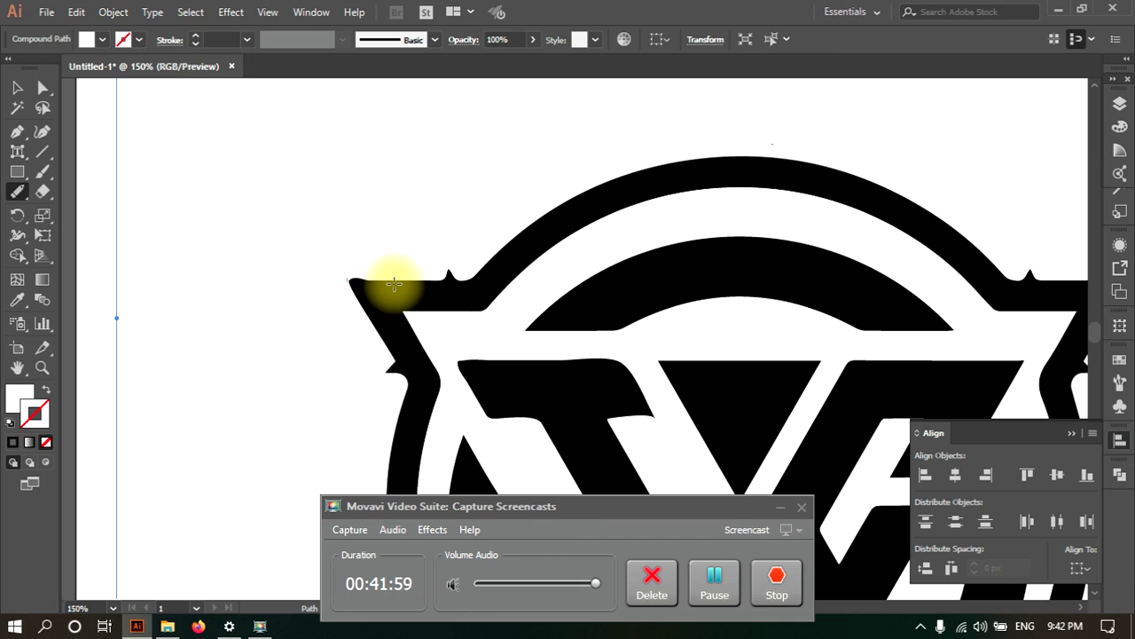
mouse_move(443, 304)
mouse_down()
mouse_move(400, 264)
mouse_move(340, 257)
mouse_up()
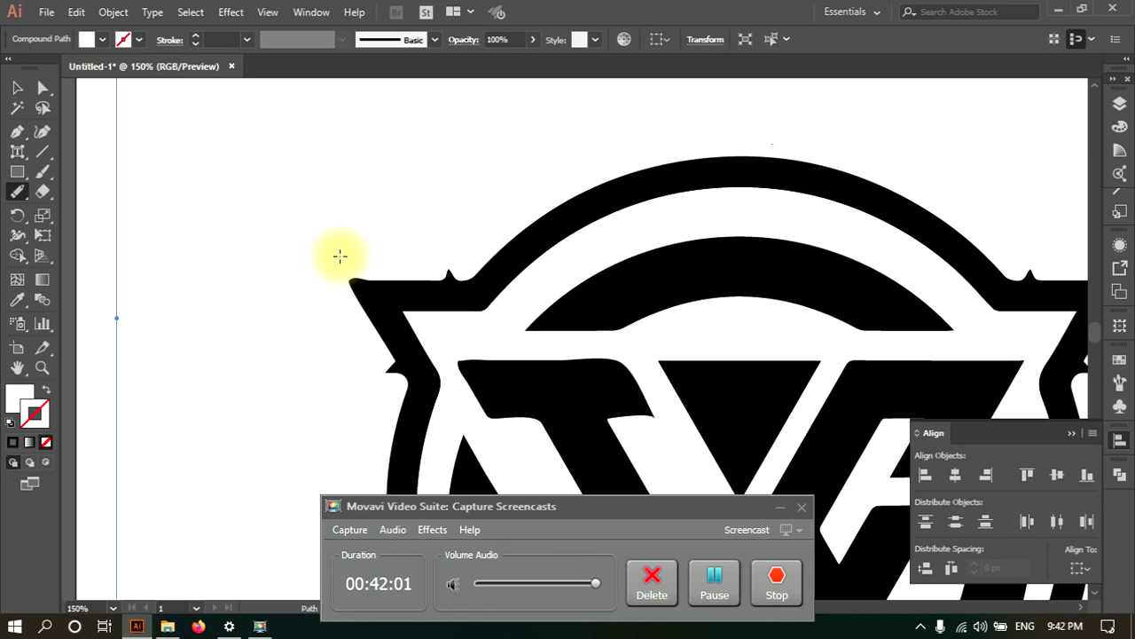
Move the logo up and left, and enter its group in isolation mode with the black outer outline selected
click(17, 87)
click(373, 296)
drag(373, 295, 335, 216)
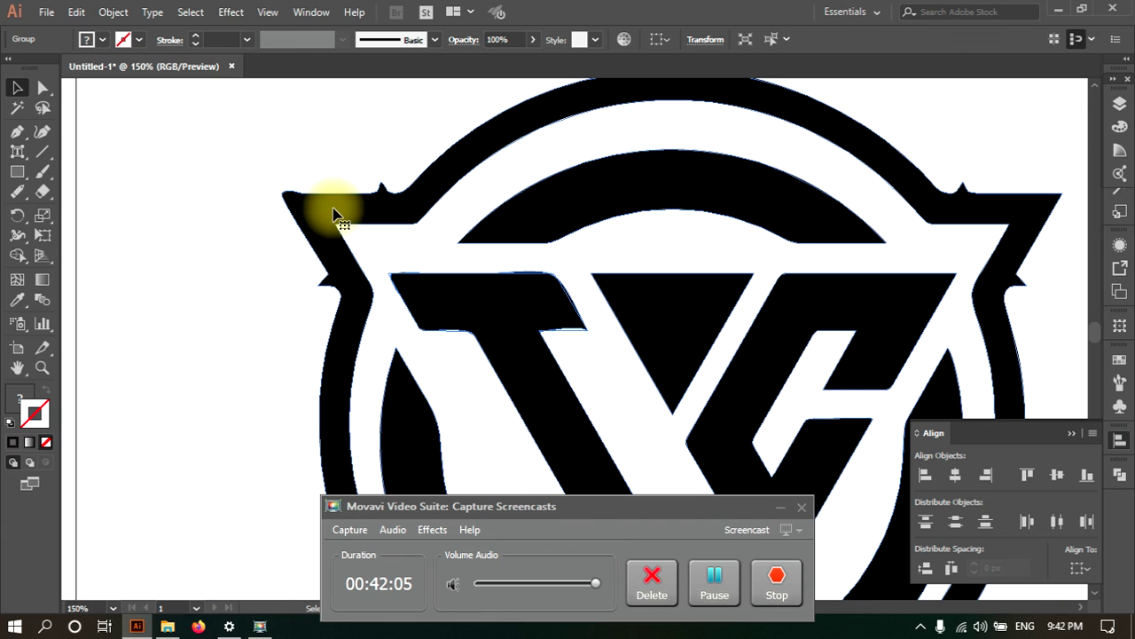
double_click(336, 216)
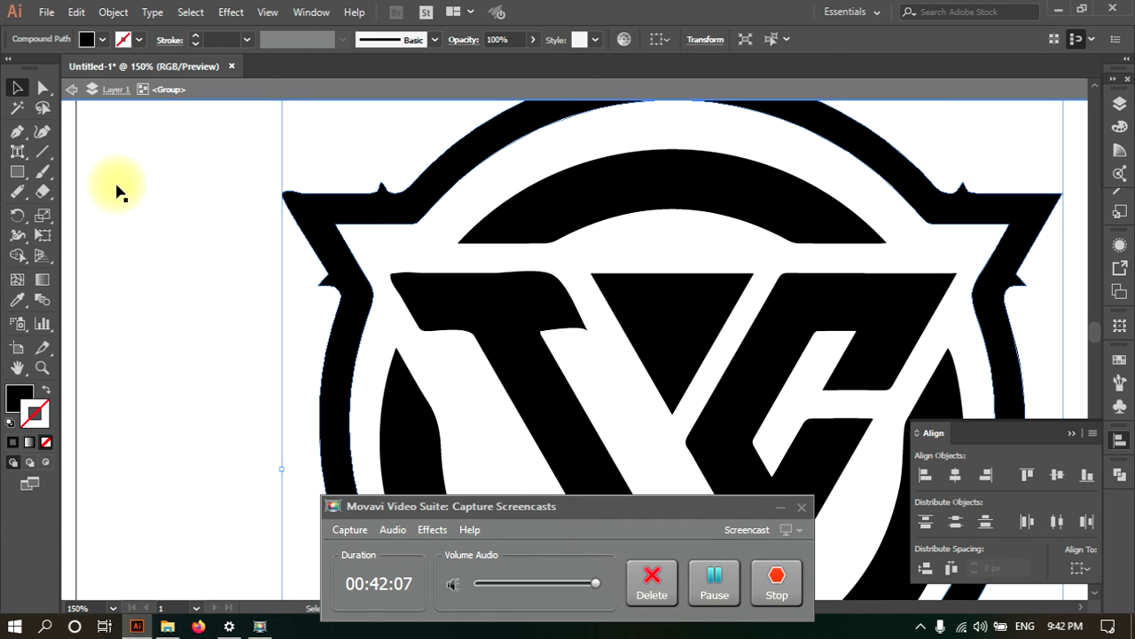
Erase the black outer outline from its upper-left tip with the Path Eraser tool, undo it, and erase it again
click(17, 192)
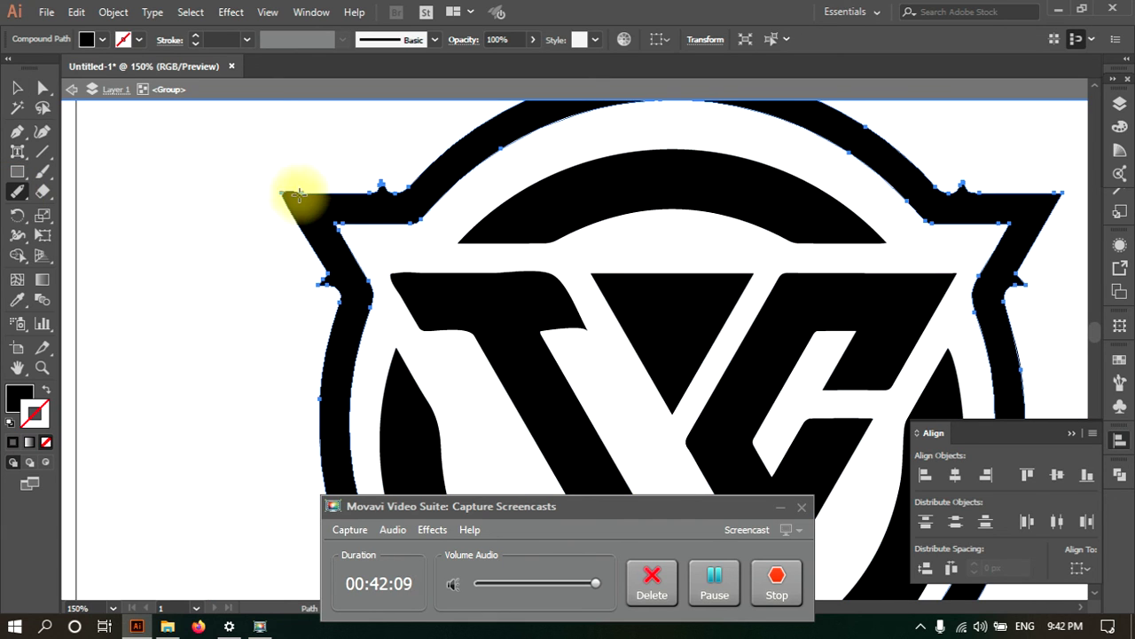
click(299, 194)
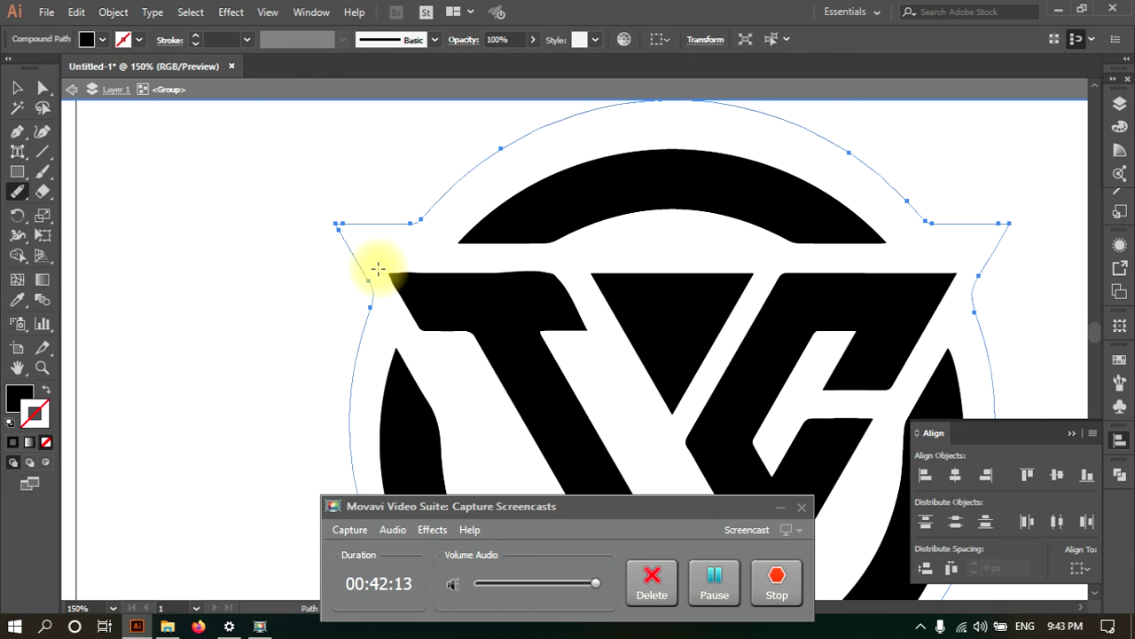
key(ctrl+z)
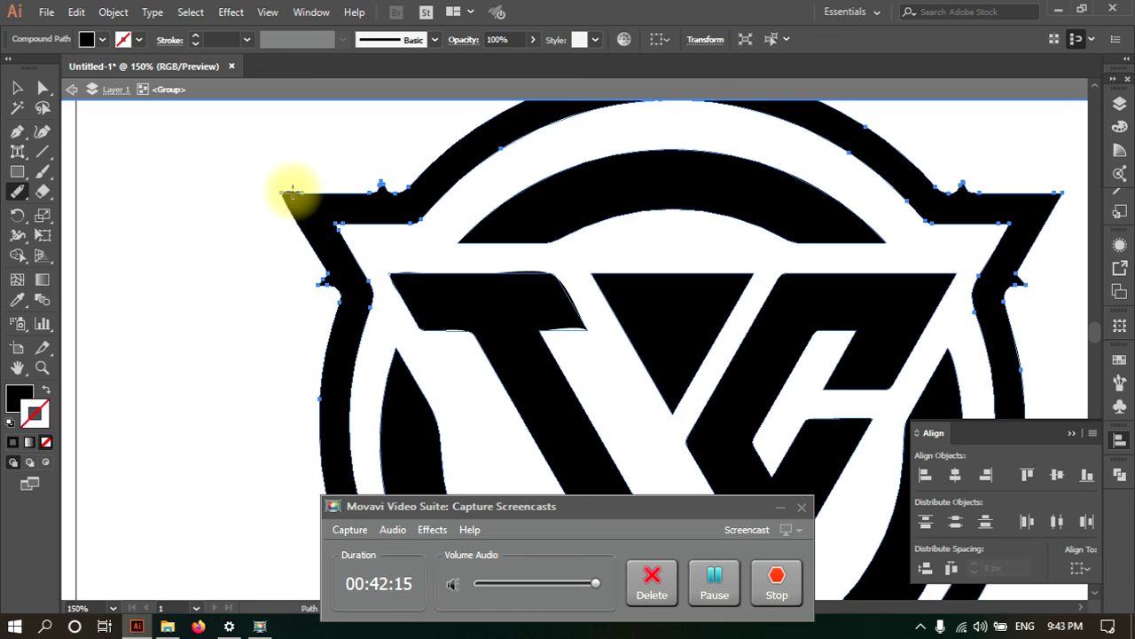
click(302, 191)
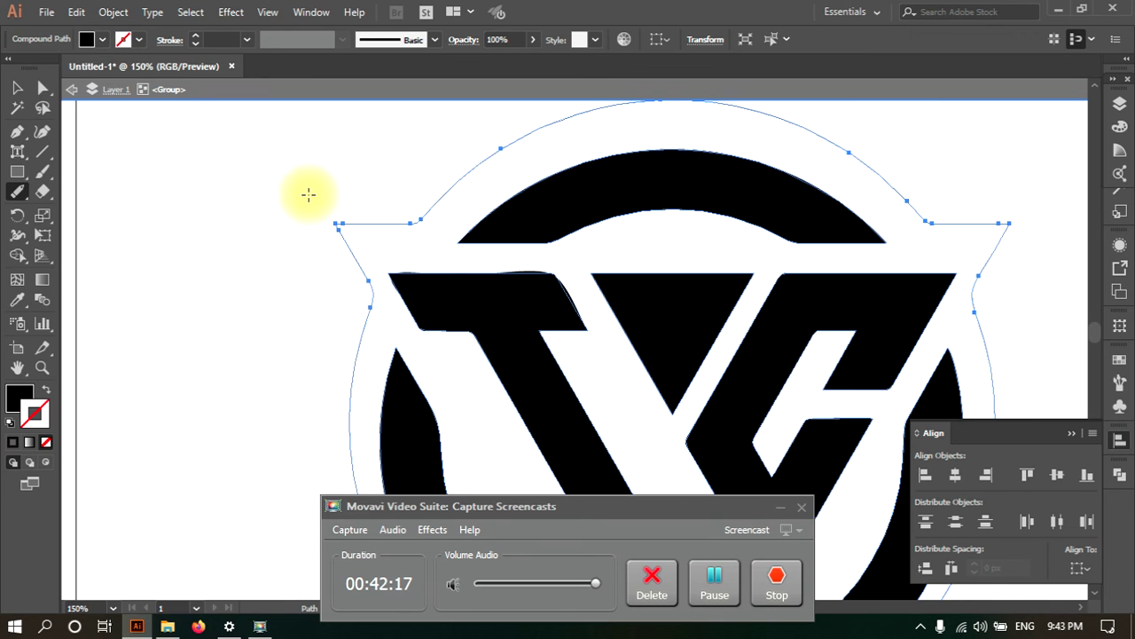
Select the logo's letter T shape, erase its path with the Path Eraser tool, and clear the selection
click(19, 87)
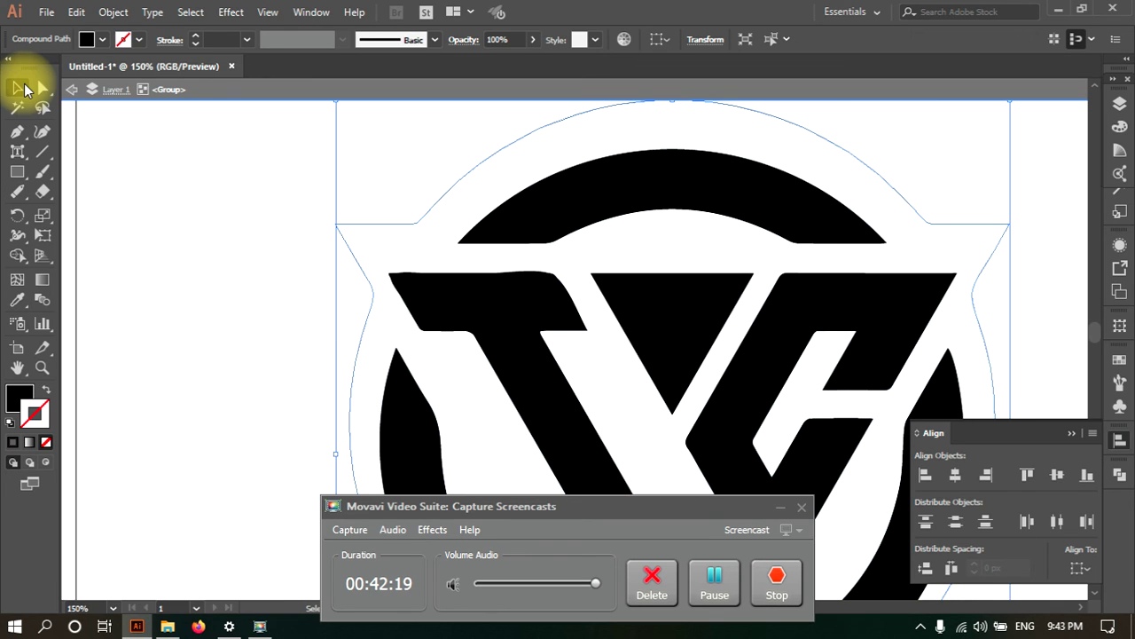
click(469, 299)
click(17, 192)
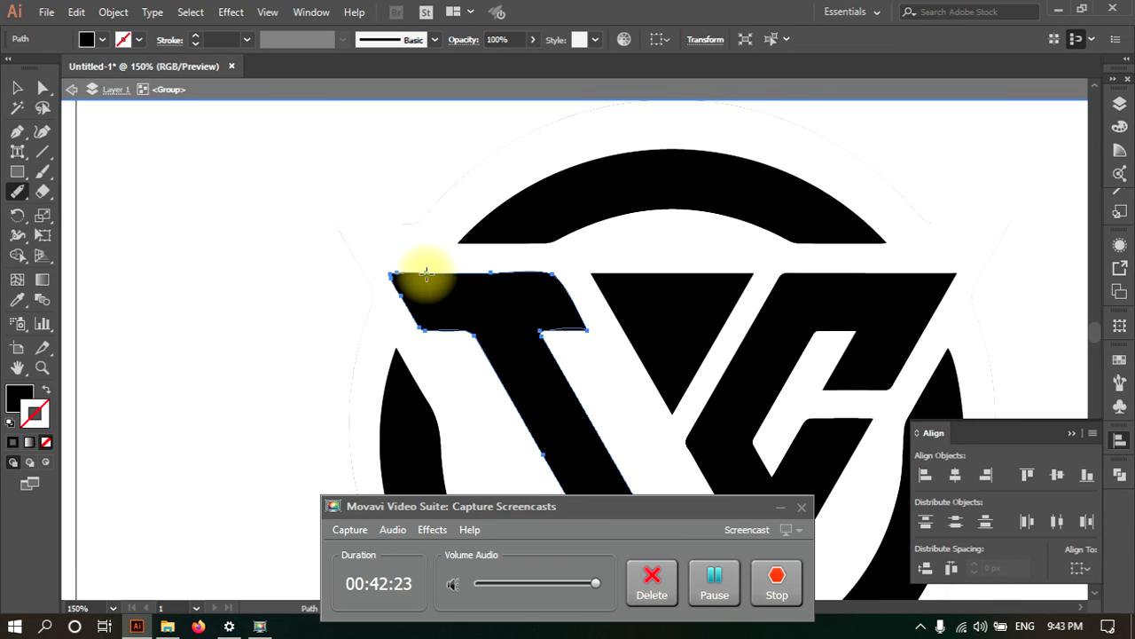
key(ctrl+shift+a)
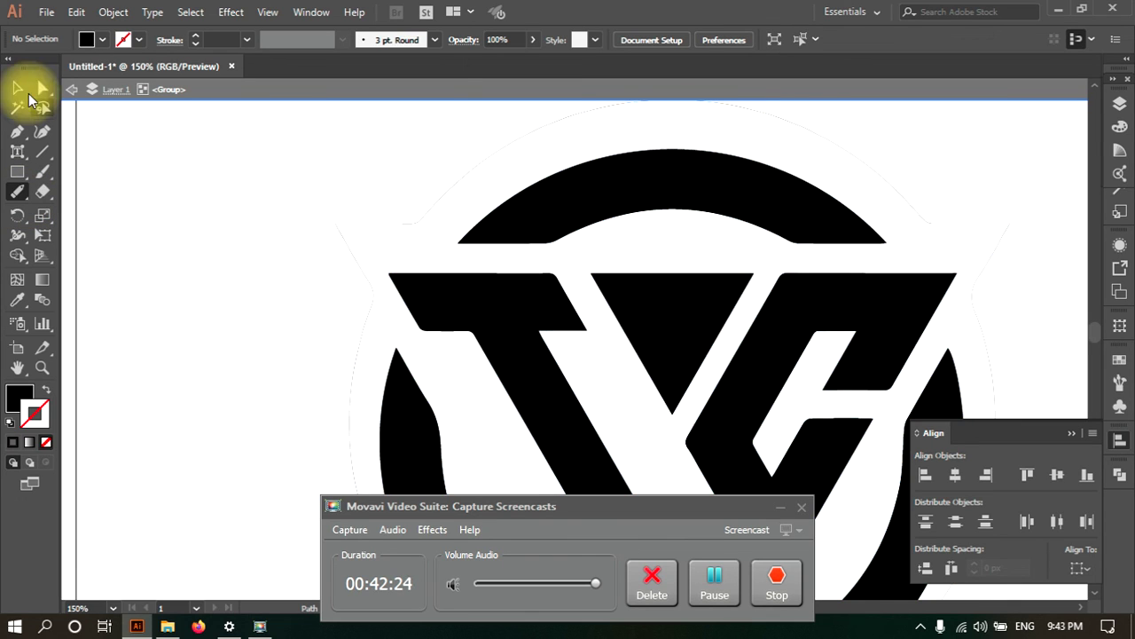
Isolate the logo's black compound path, move it up and left, and delete it
click(24, 91)
click(446, 280)
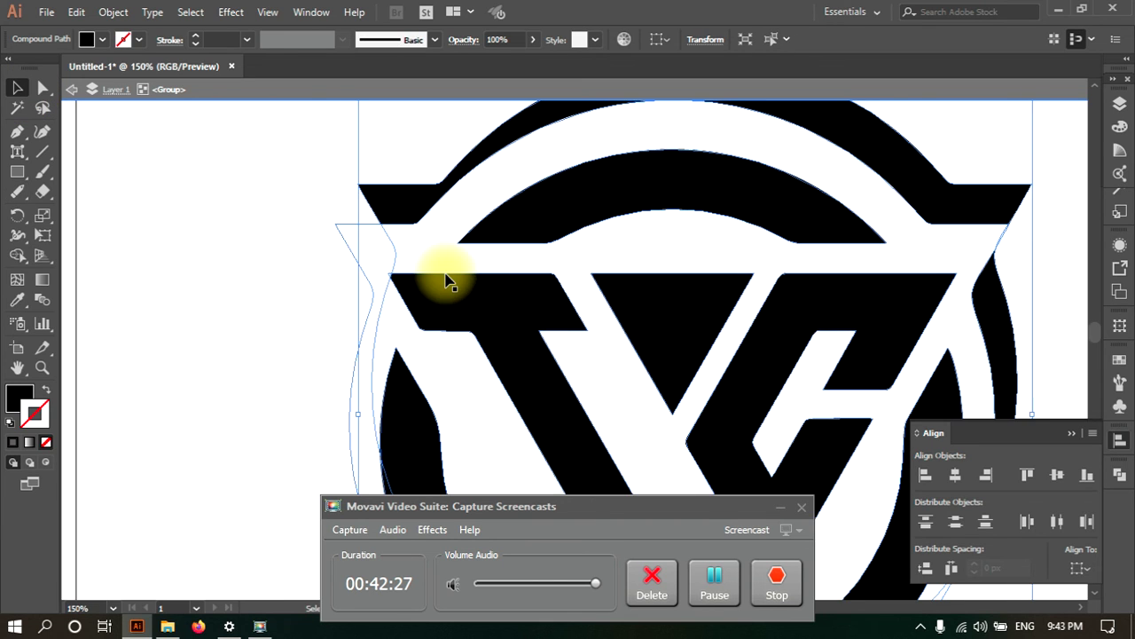
double_click(448, 283)
drag(456, 291, 297, 270)
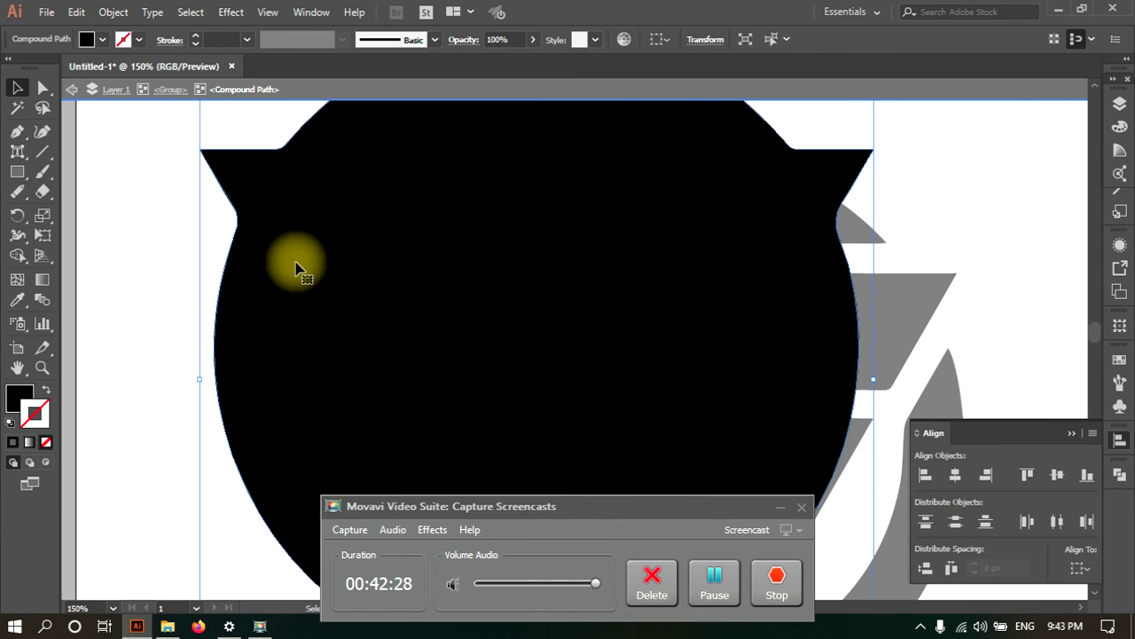
key(Delete)
double_click(201, 182)
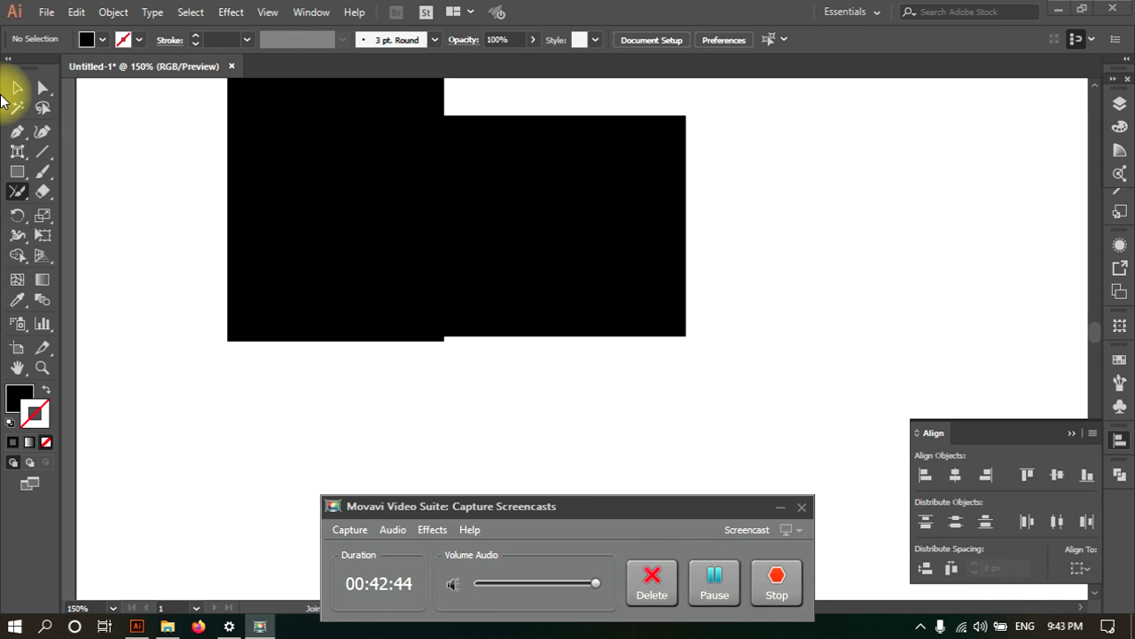
Move the wider black rectangle away from the taller one and delete both rectangles
click(14, 88)
drag(613, 263, 755, 269)
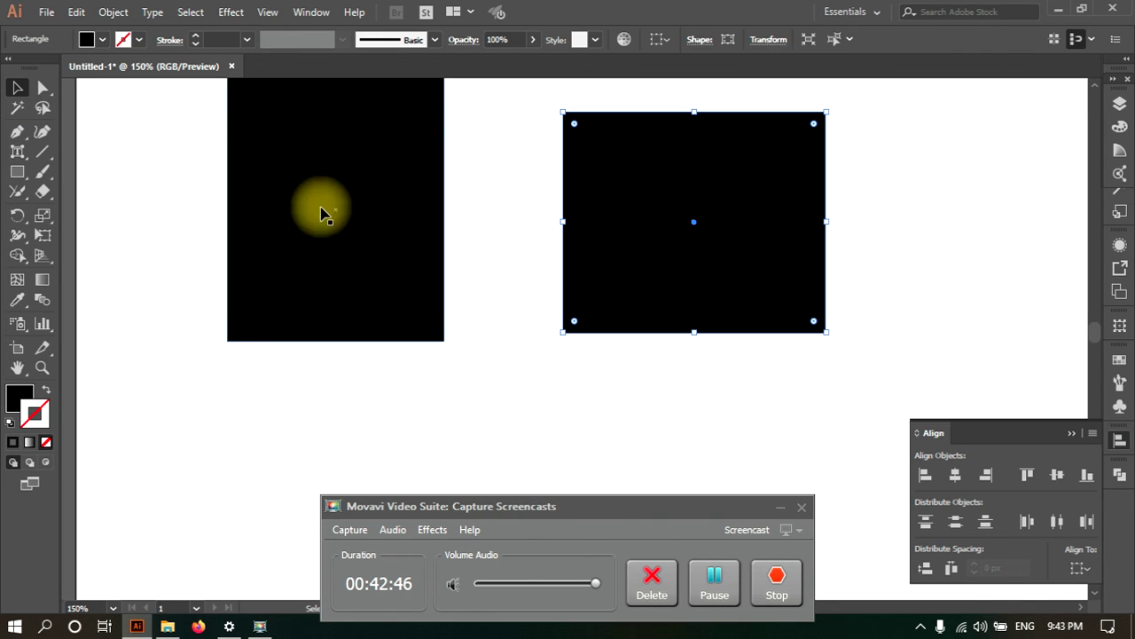
drag(211, 161, 752, 342)
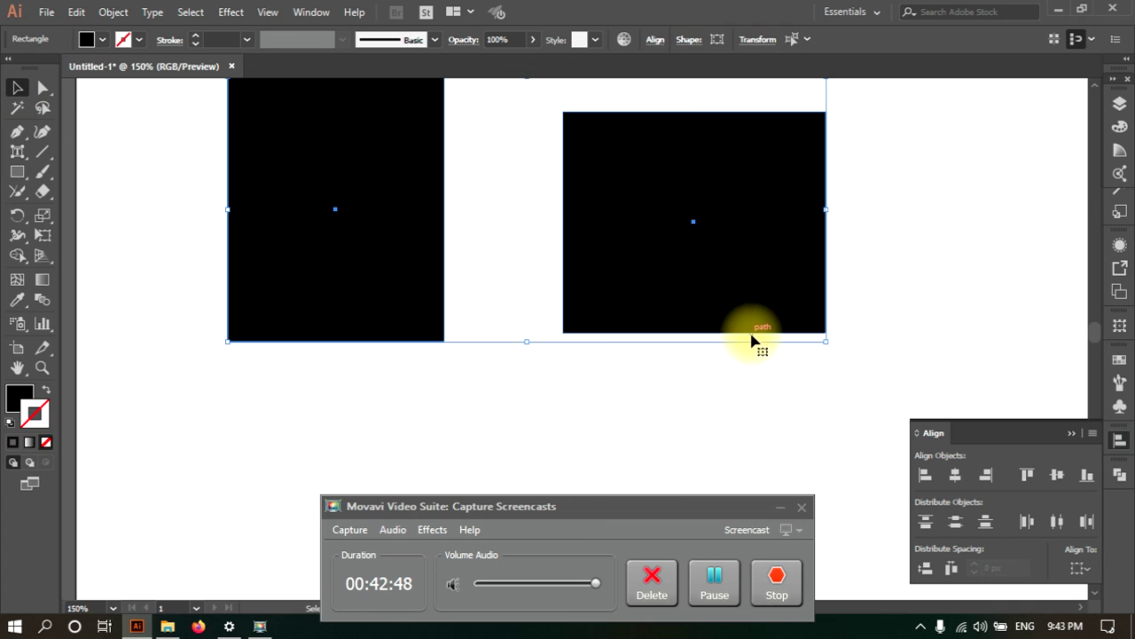
key(Delete)
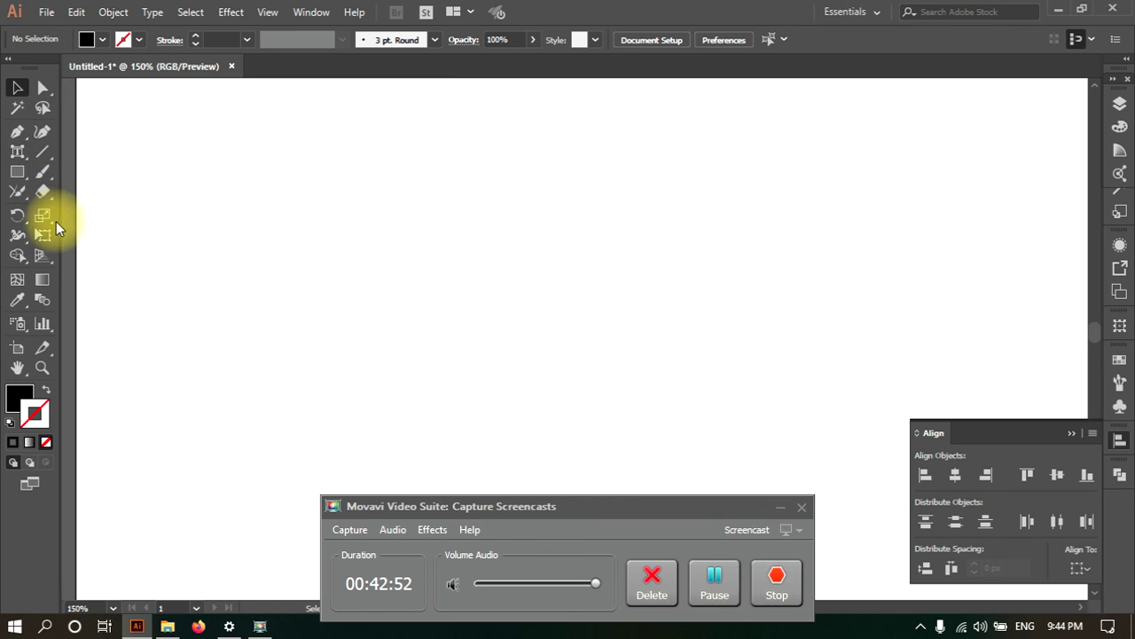
Draw an open heart-like curve on the empty artboard with the Pencil tool
click(18, 192)
click(19, 193)
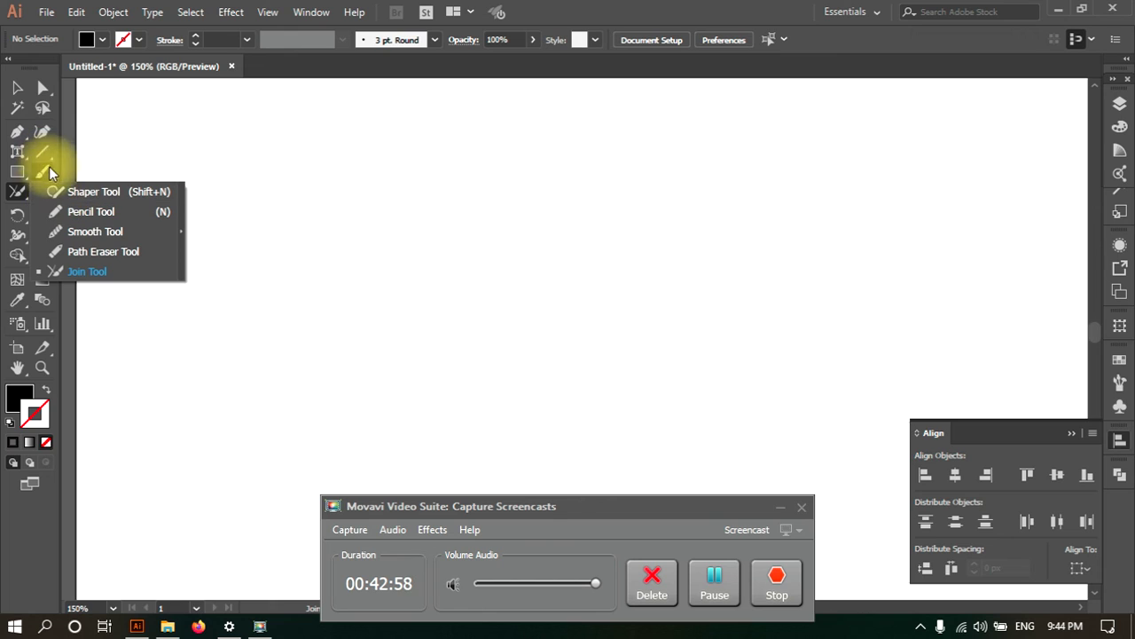
click(47, 213)
mouse_move(266, 197)
mouse_down()
mouse_move(147, 239)
mouse_move(261, 372)
mouse_move(379, 290)
mouse_move(284, 222)
mouse_up()
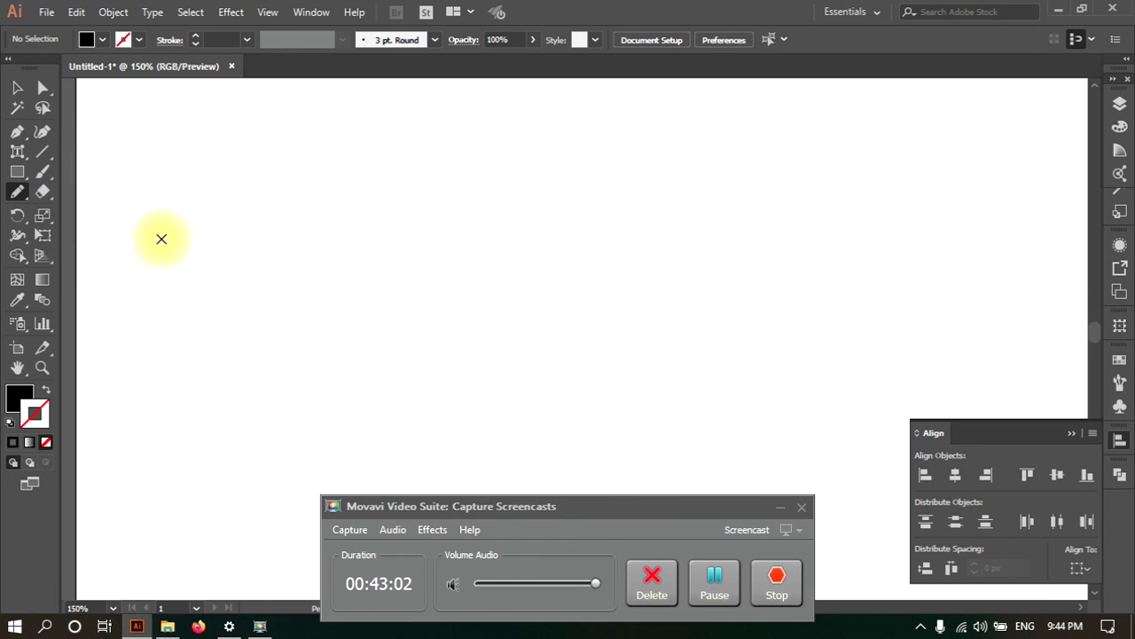
Give the pencil curve a white stroke and set its stroke weight to 4 pt
click(17, 87)
mouse_move(165, 168)
mouse_down()
mouse_move(440, 362)
mouse_move(300, 177)
mouse_up()
double_click(32, 411)
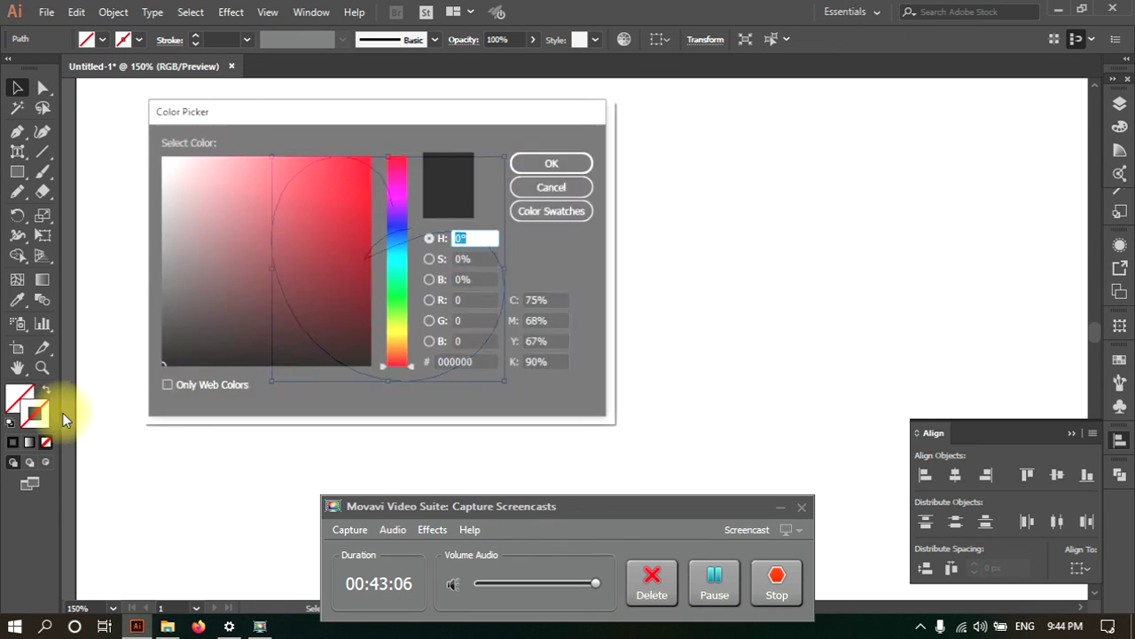
drag(342, 233, 139, 381)
click(553, 163)
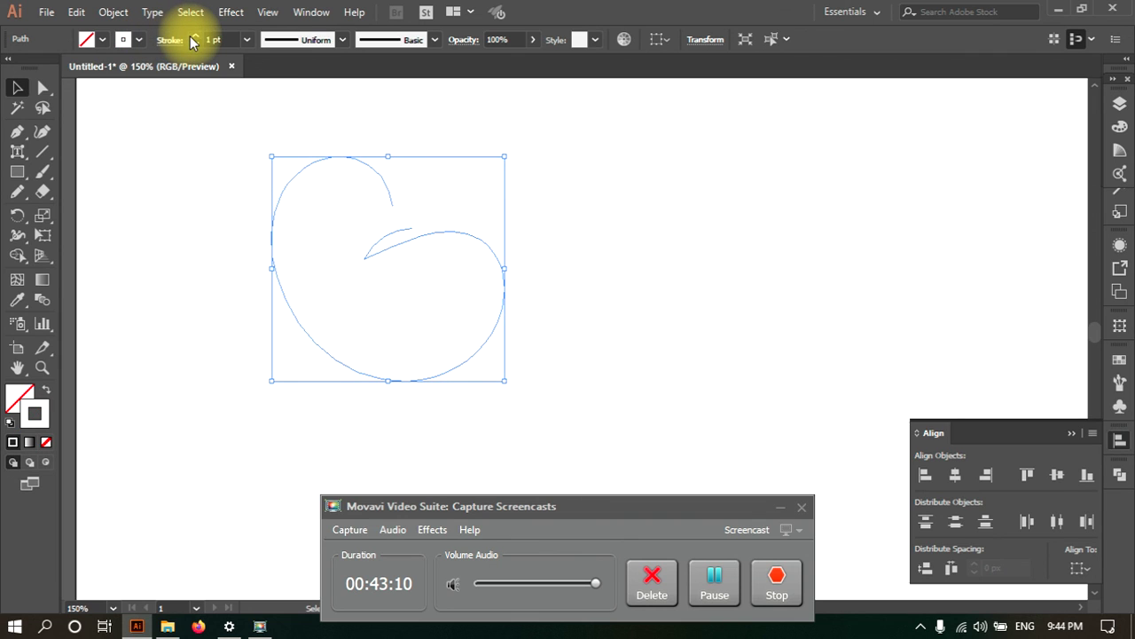
click(193, 36)
Join the two open ends of the pencil curve with the Join tool
click(19, 192)
drag(20, 197, 71, 269)
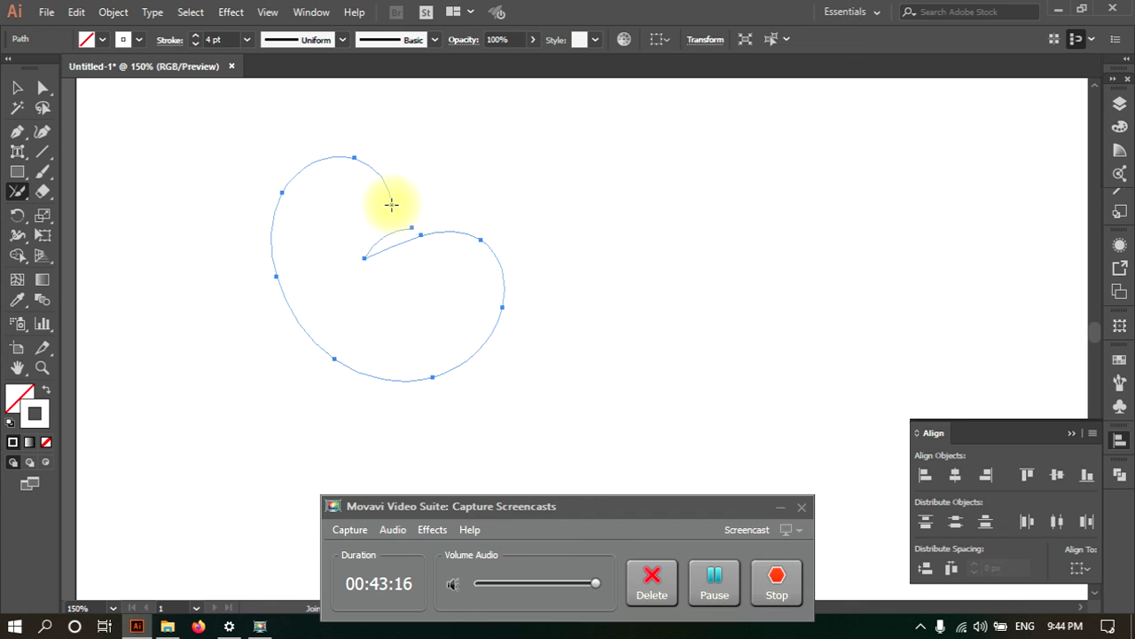
drag(412, 228, 394, 199)
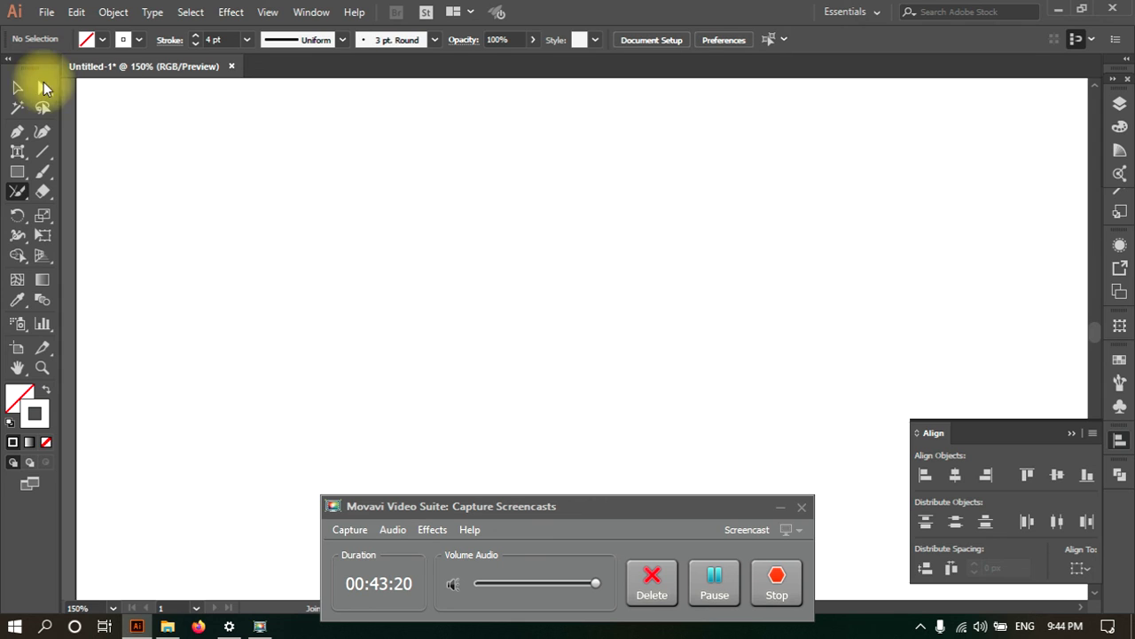
Move the joined shape slightly up and right, and set its stroke color to #050505
click(16, 87)
drag(306, 162, 349, 151)
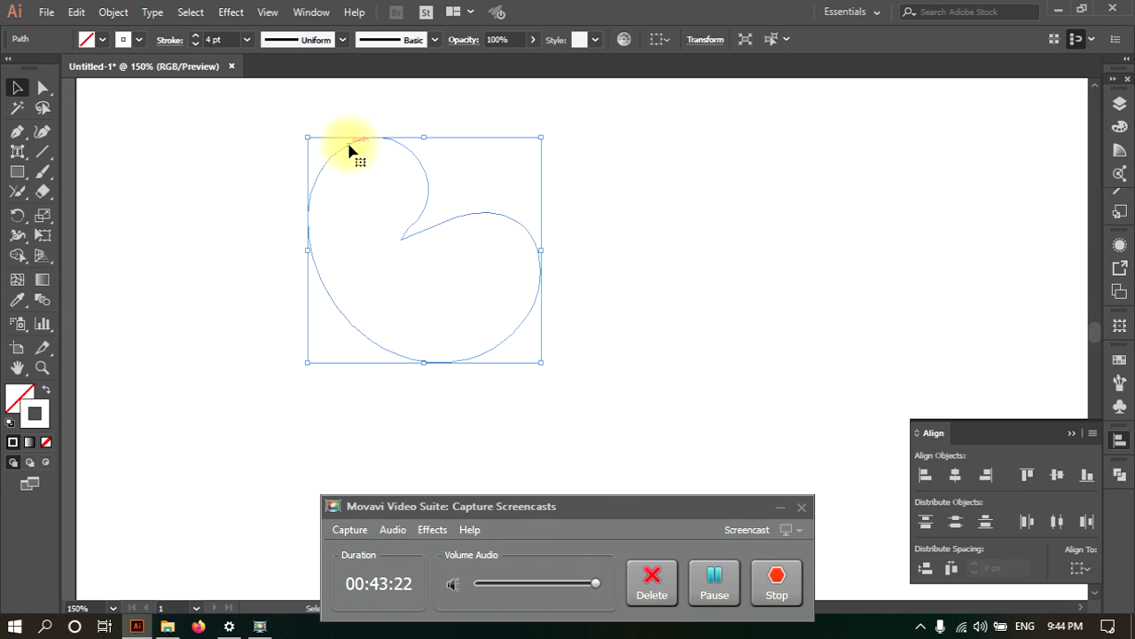
double_click(36, 413)
drag(355, 266, 127, 362)
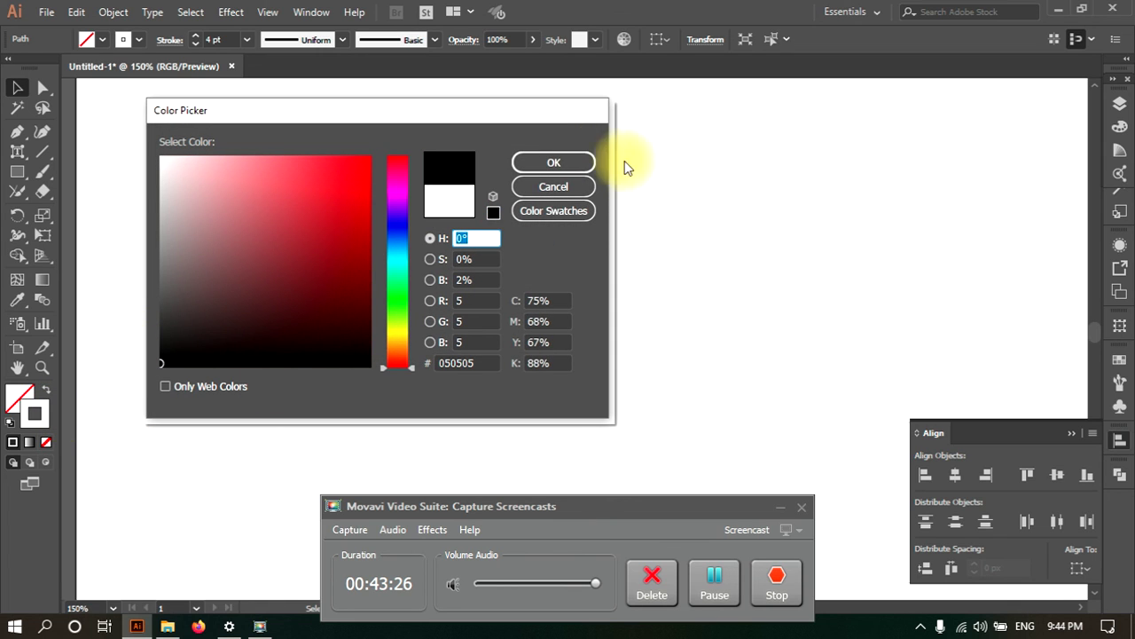
click(570, 162)
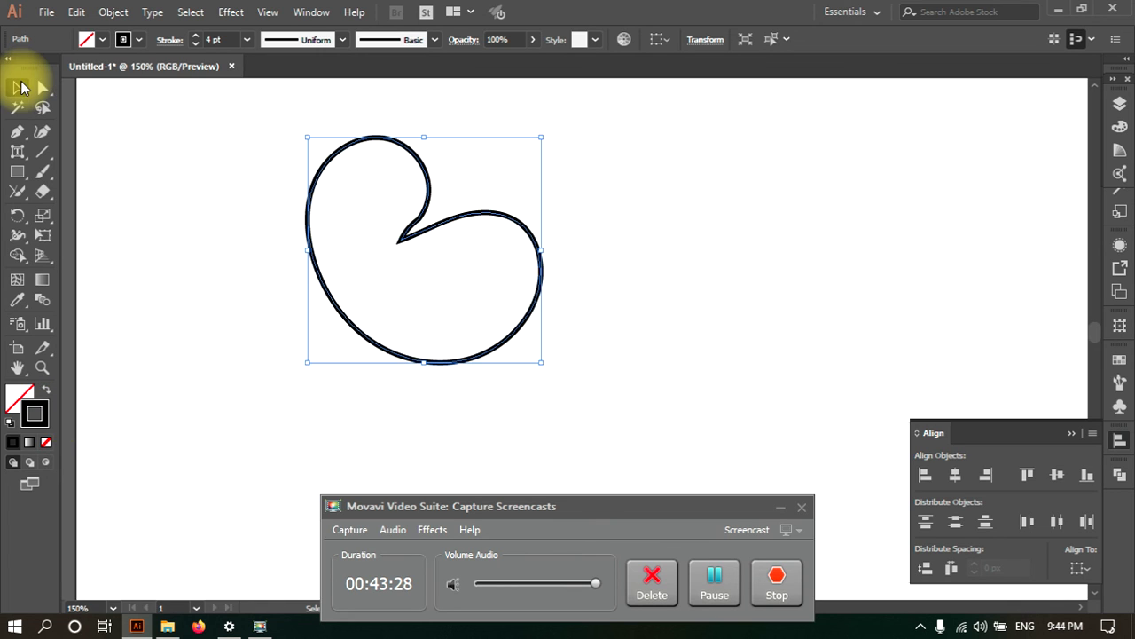
Draw a second open curve about 196 by 168 px beside the joined shape with the Pencil tool
click(143, 154)
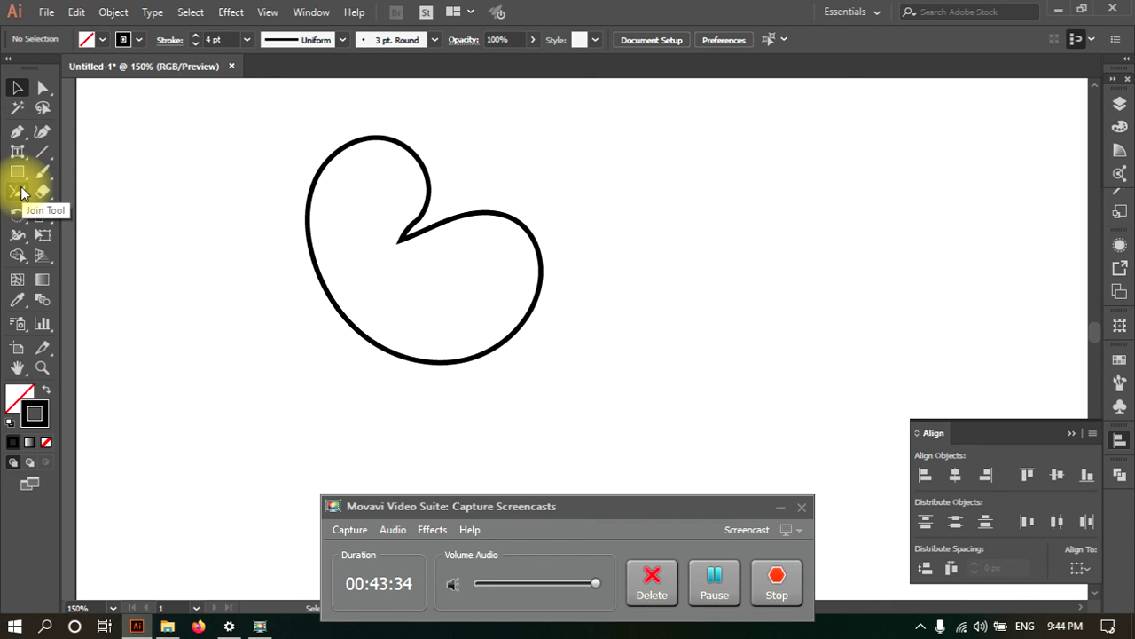
mouse_move(21, 190)
mouse_down()
mouse_move(60, 224)
mouse_move(63, 211)
mouse_up()
mouse_move(775, 216)
mouse_down()
mouse_move(788, 151)
mouse_move(667, 290)
mouse_move(874, 228)
mouse_move(786, 239)
mouse_up()
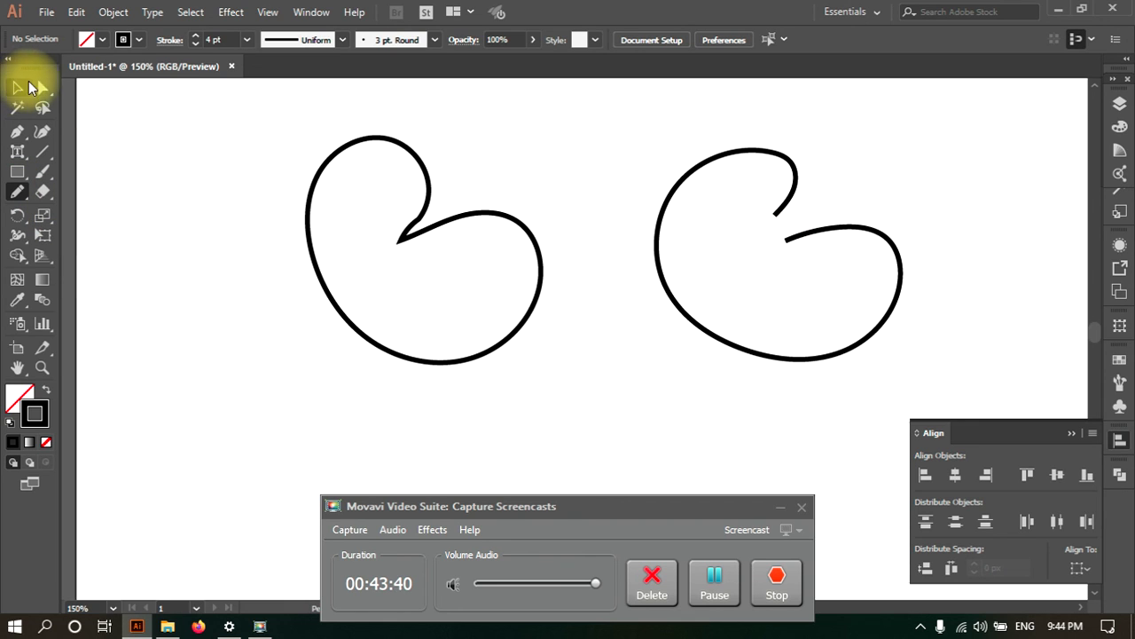
Add an anchor point near the second curve's lower open end and move the end anchor onto the upper end to close the gap
click(42, 87)
click(792, 242)
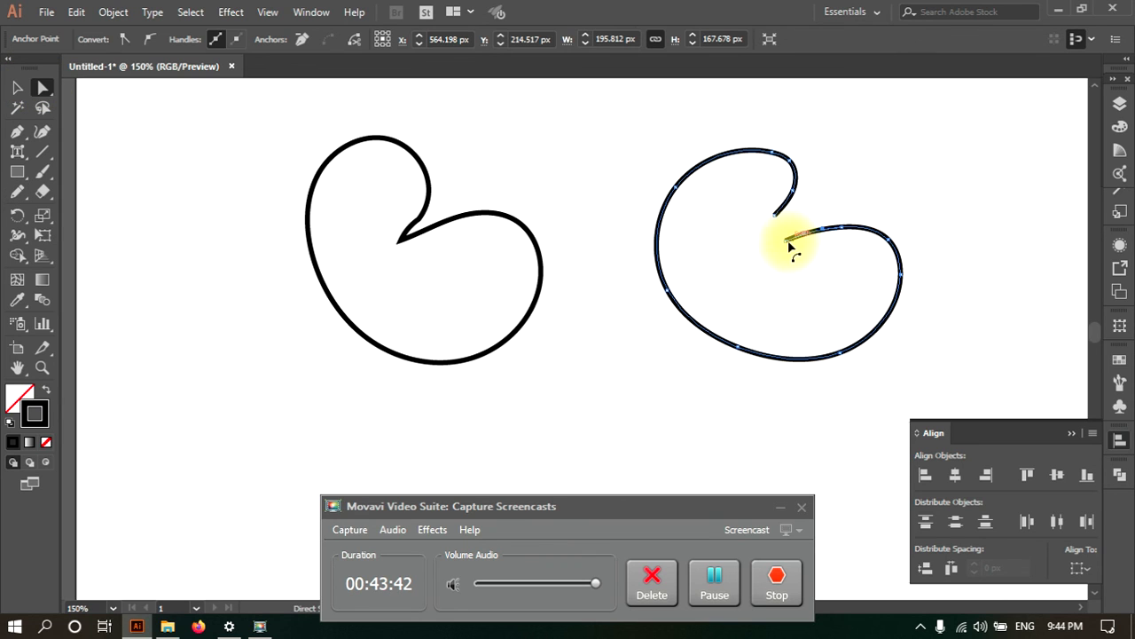
drag(13, 133, 71, 151)
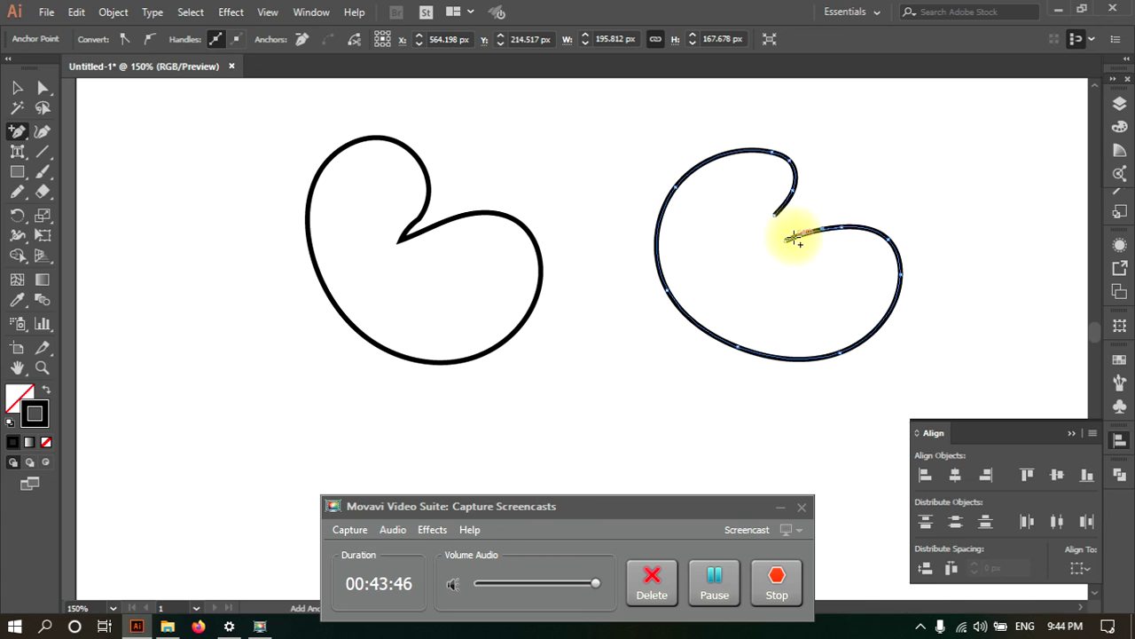
click(796, 237)
click(40, 86)
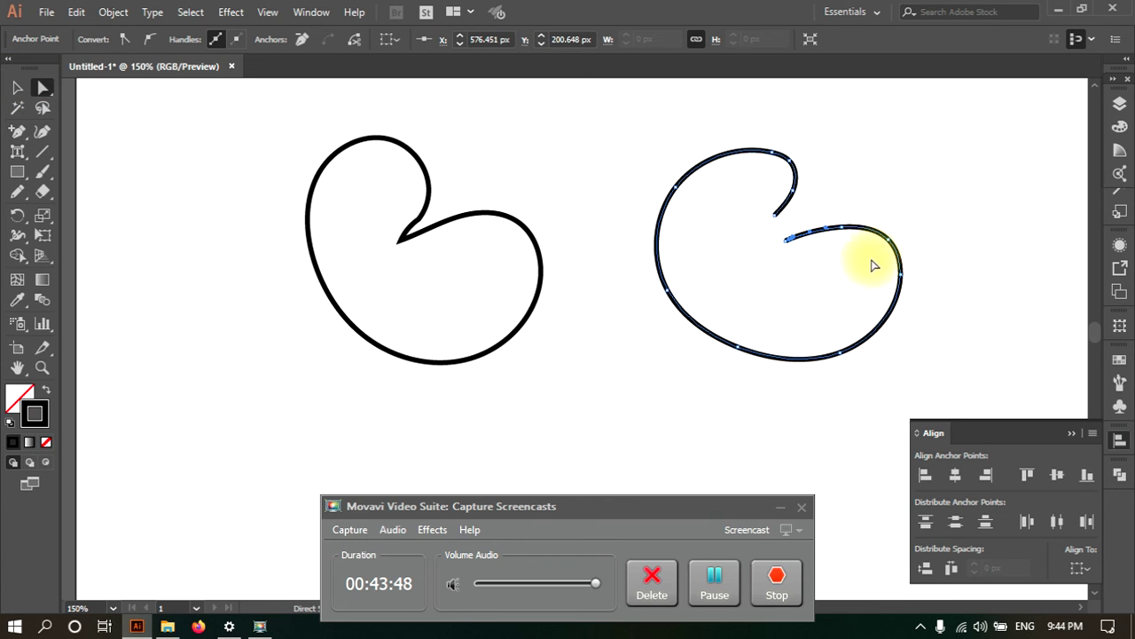
drag(787, 240, 775, 220)
Nudge the closed second shape up one increment and select it again
click(18, 86)
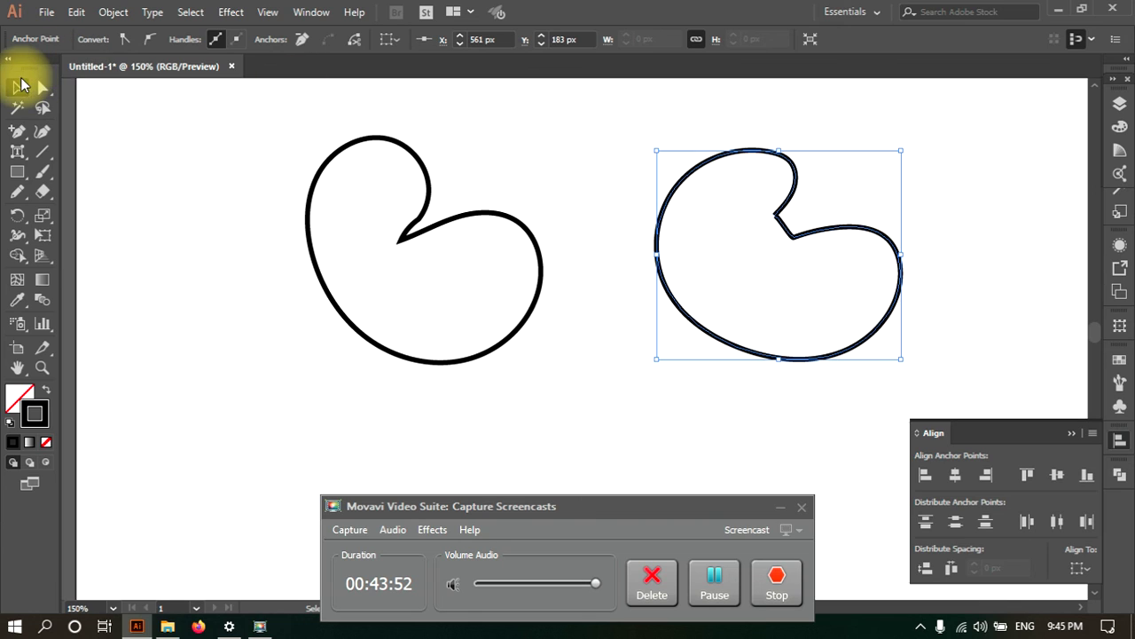
click(777, 222)
key(Up)
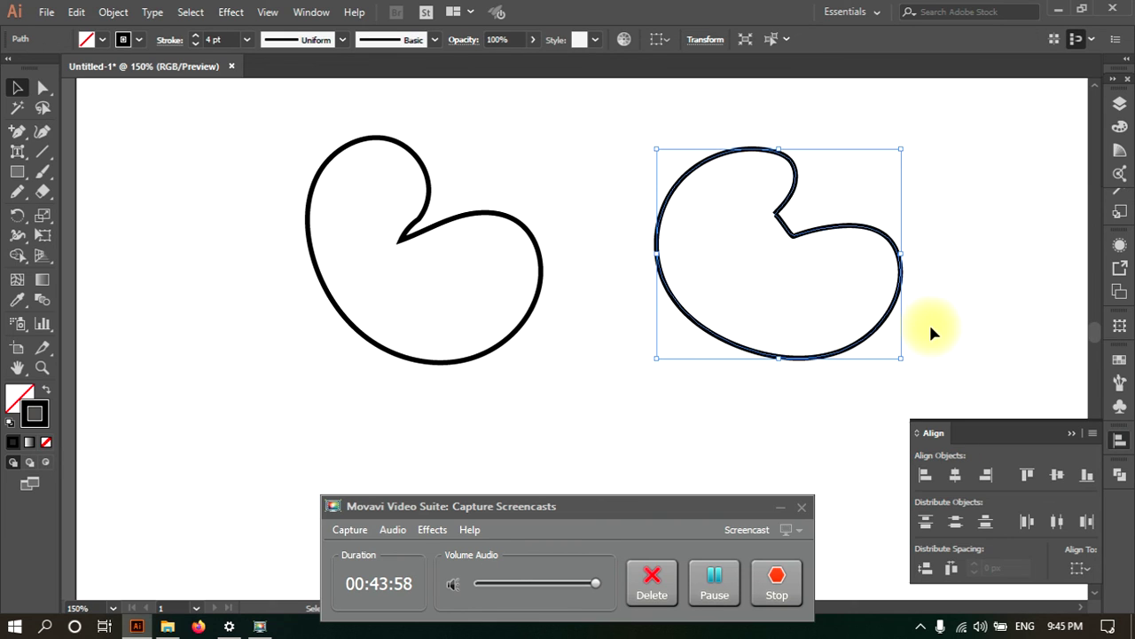
click(827, 197)
click(777, 219)
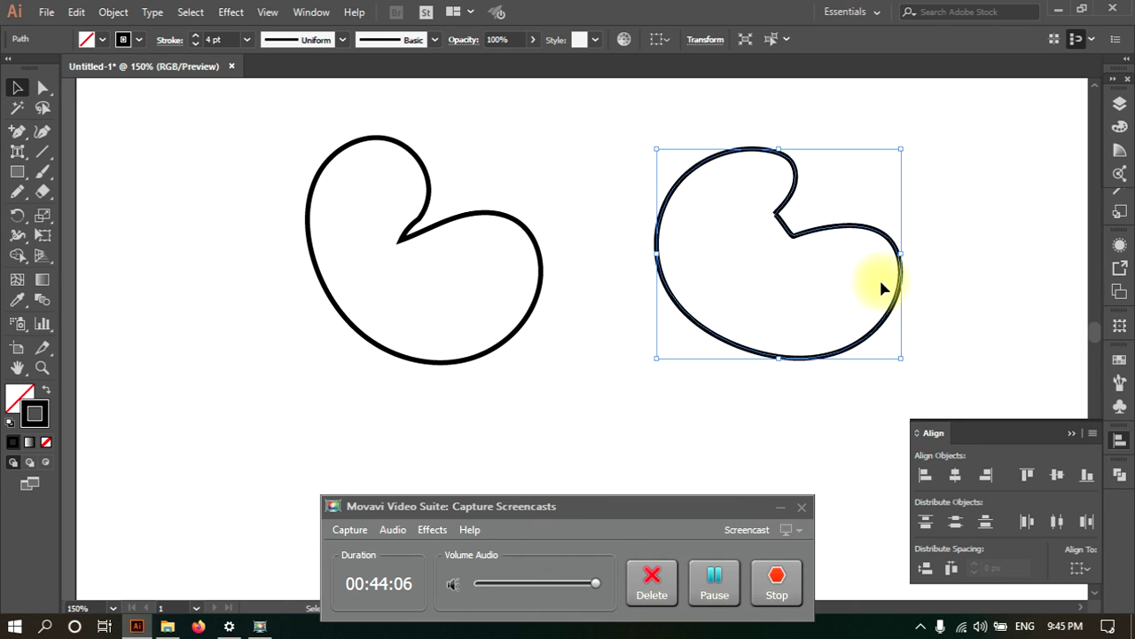
Expand the fill and stroke of the second shape
click(129, 14)
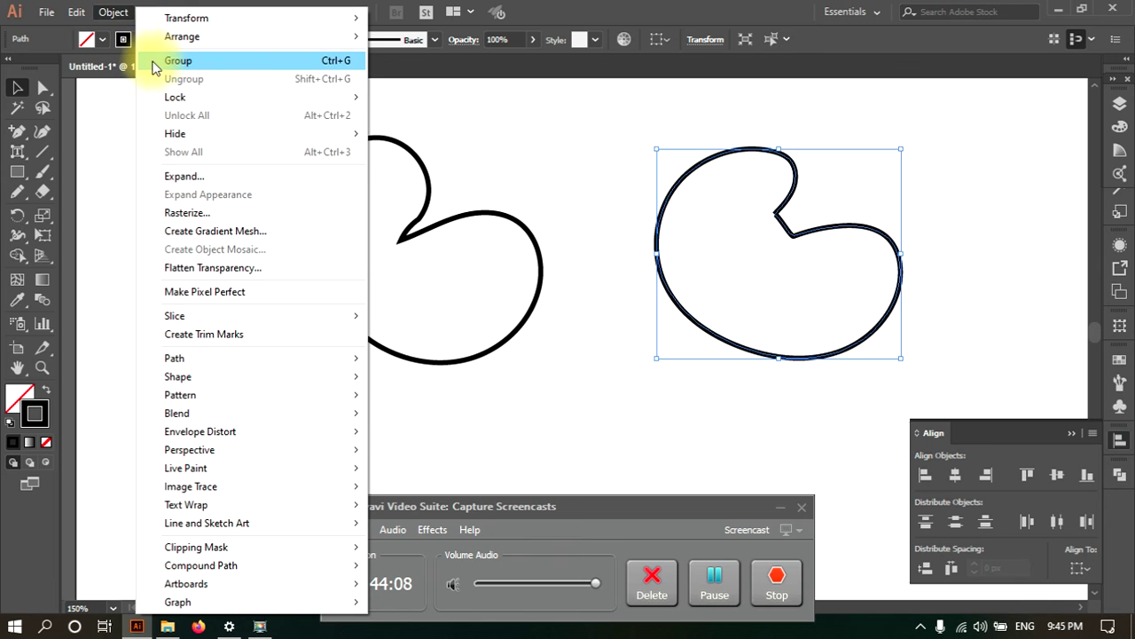
click(213, 175)
click(74, 241)
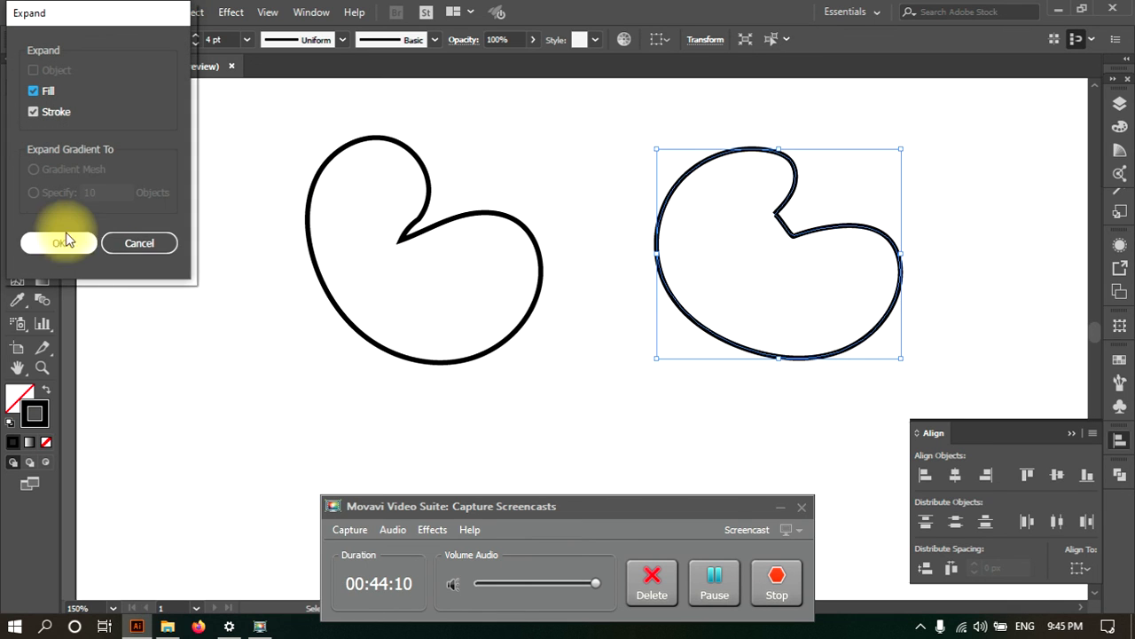
click(772, 217)
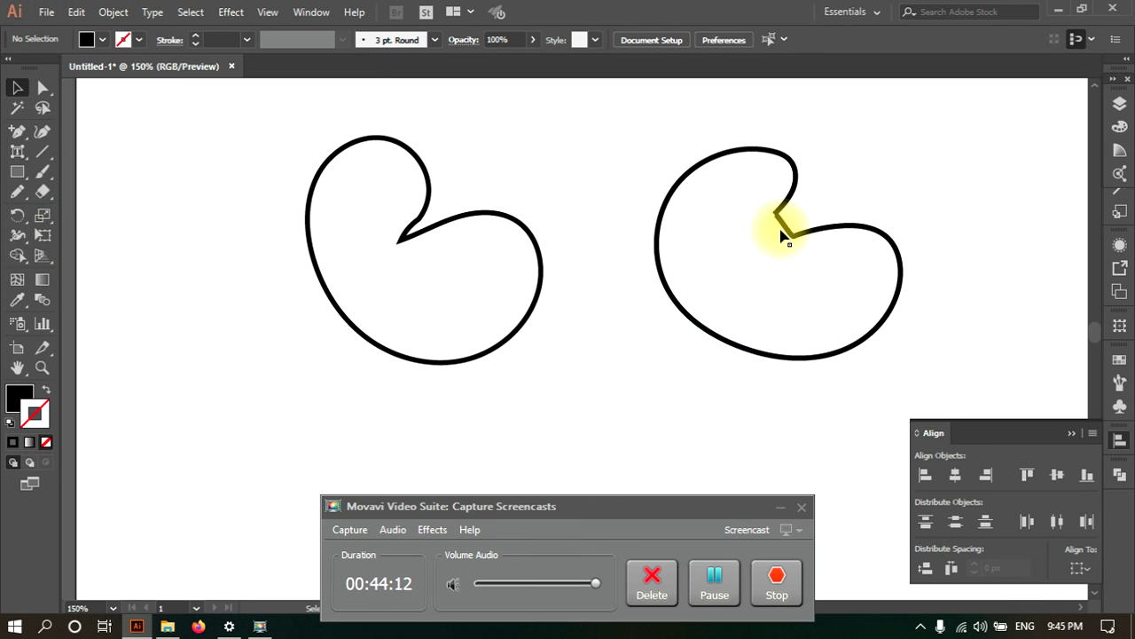
Isolate the expanded outline's group, move it slightly up and left, and leave isolation mode
double_click(780, 232)
drag(780, 233, 759, 218)
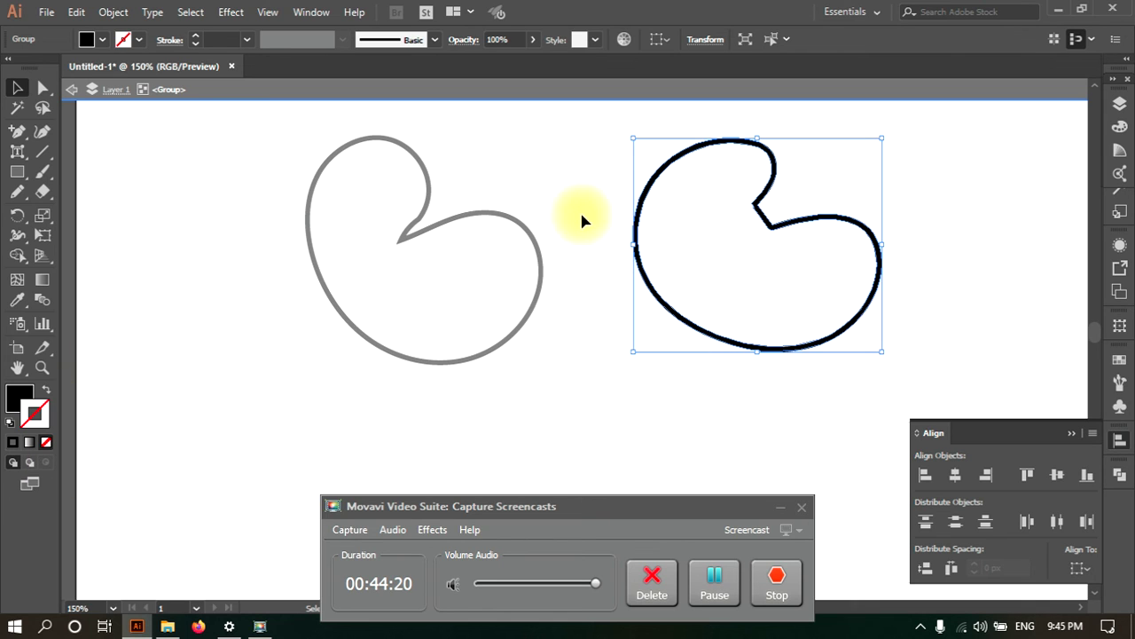
double_click(562, 184)
drag(760, 230, 760, 218)
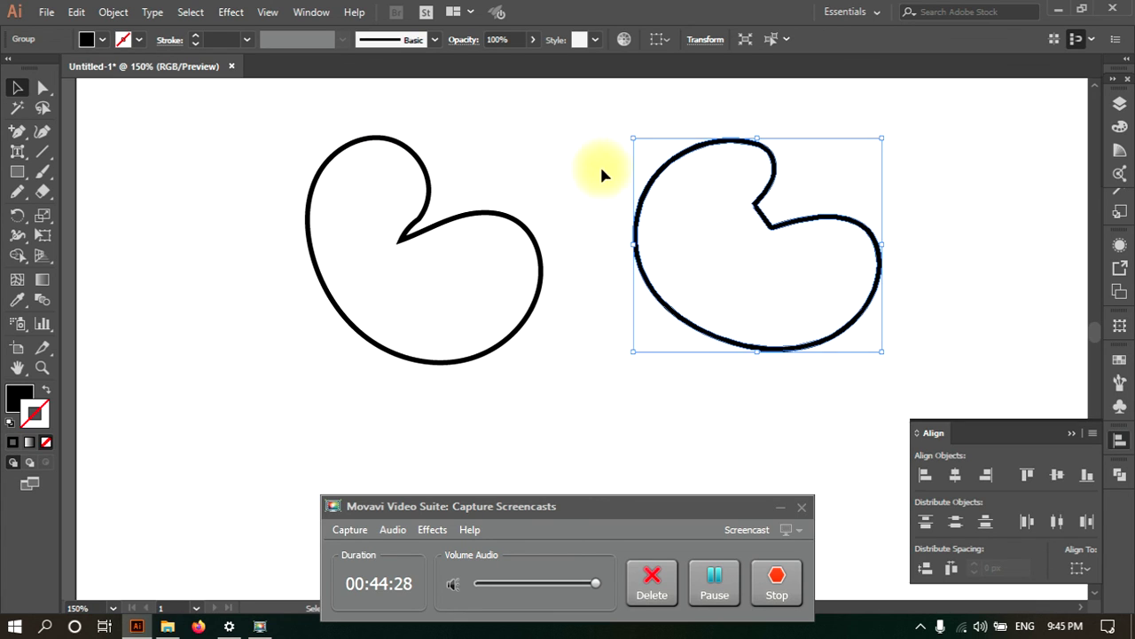
click(545, 173)
drag(749, 206, 752, 209)
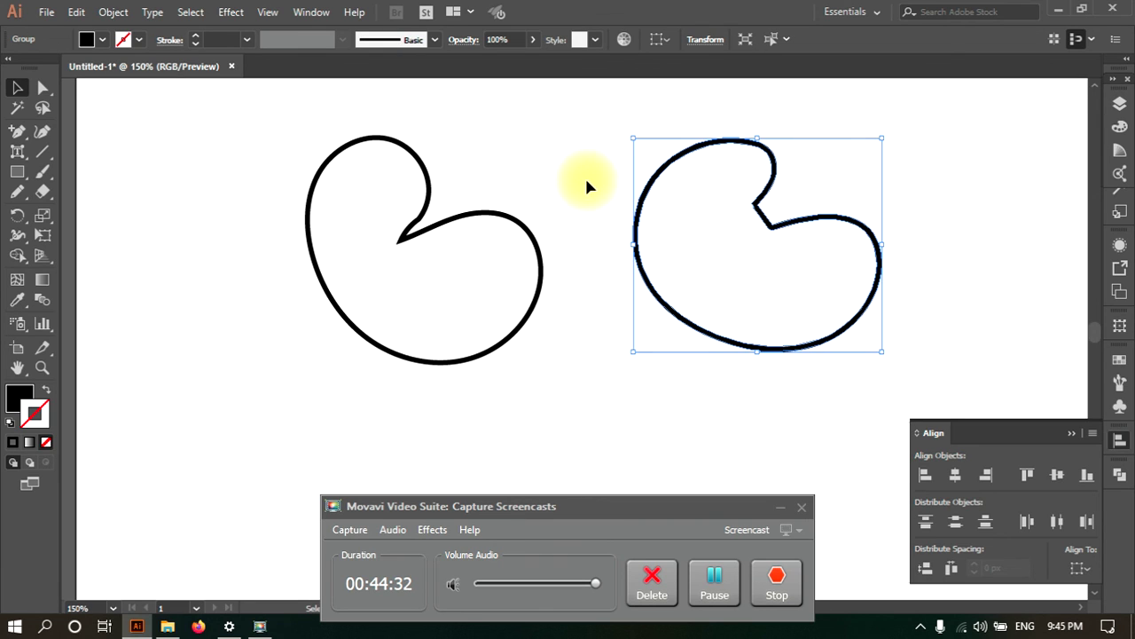
Undo the group move, the expansion and the nudge of the second shape, and clear the selection
key(ctrl+z)
key(ctrl+z)
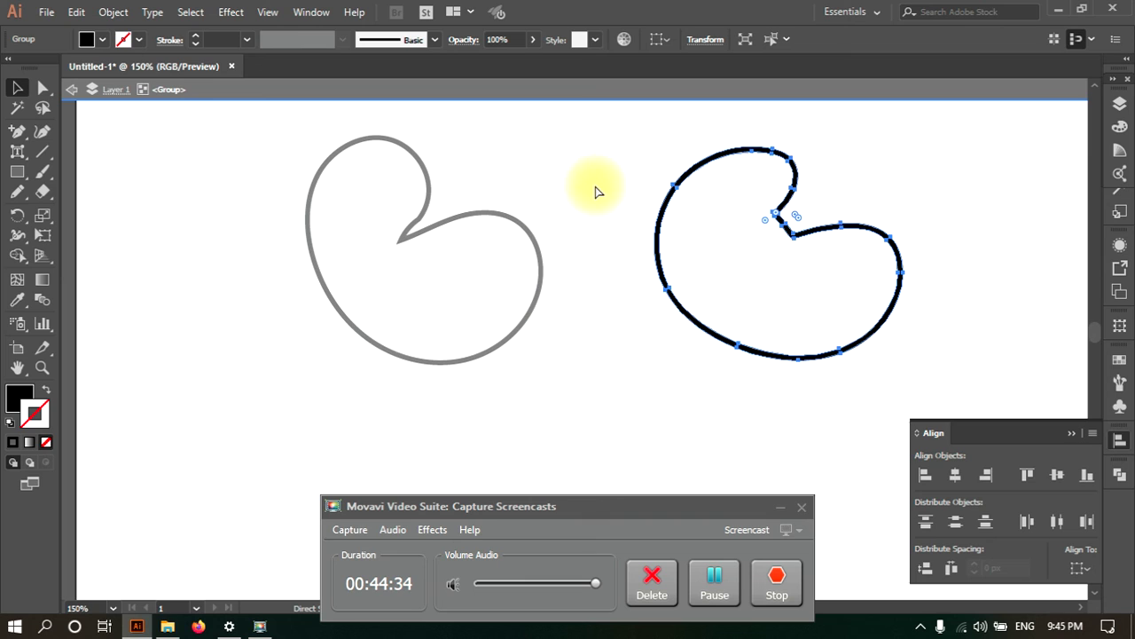
key(ctrl+z)
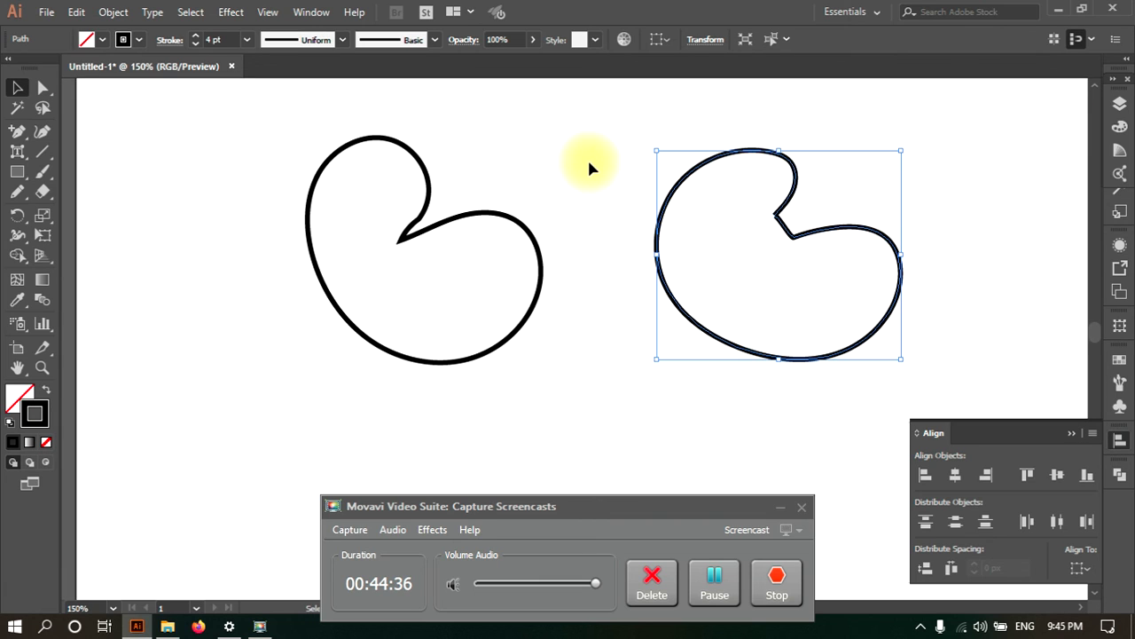
click(590, 165)
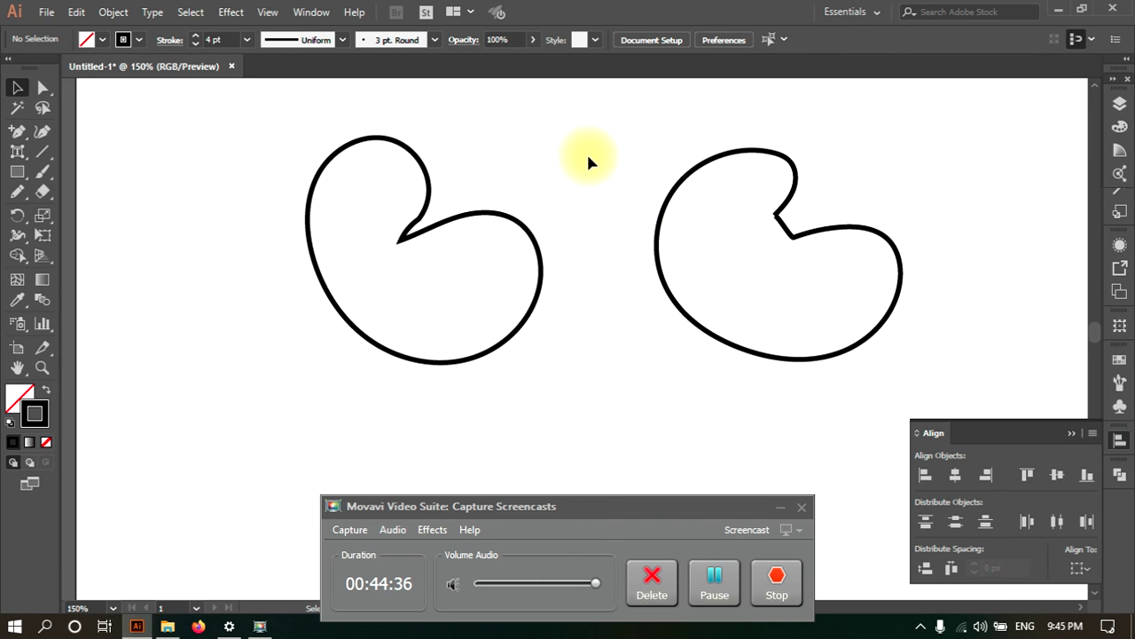
Reshape the inner notch of the second shape by adjusting its upper corner anchor point with the Direct Selection tool
click(774, 220)
click(43, 87)
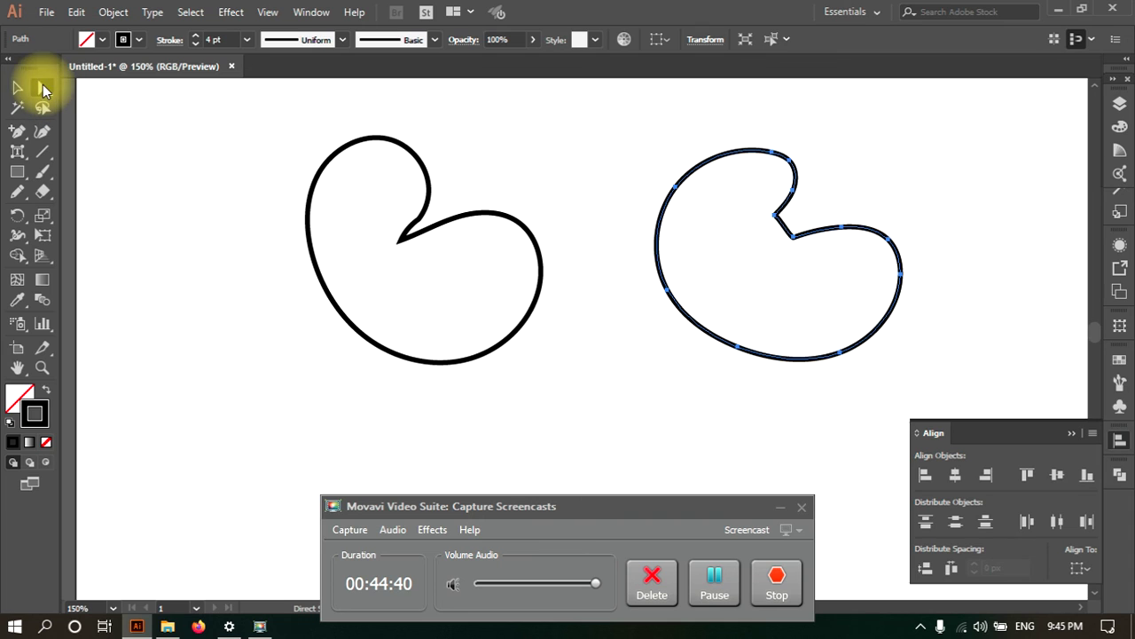
click(857, 196)
click(777, 224)
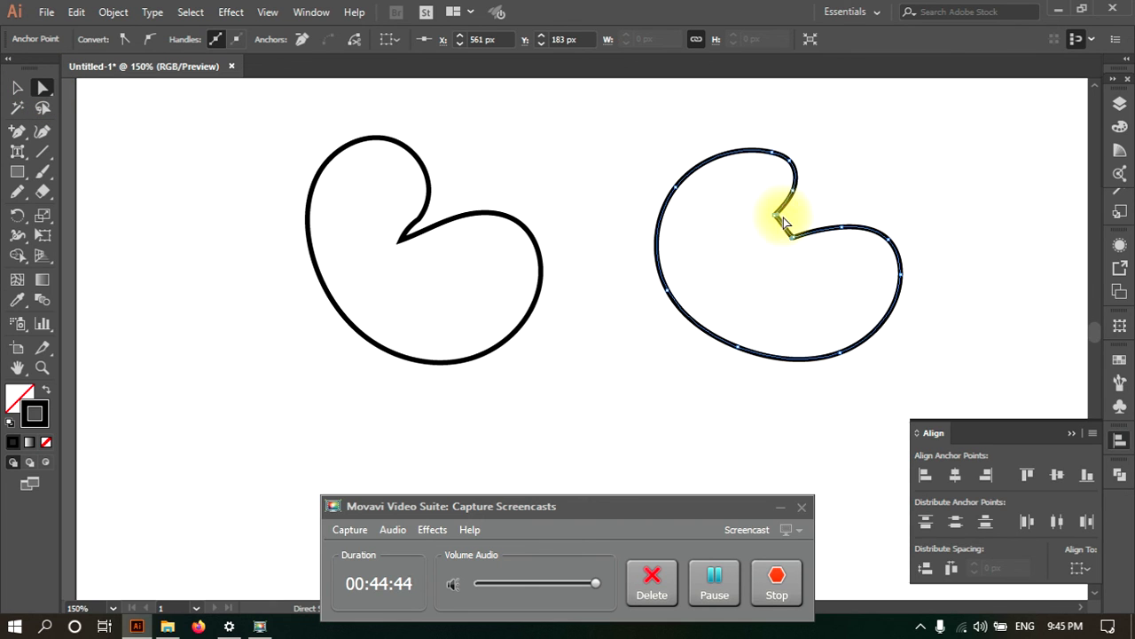
click(760, 213)
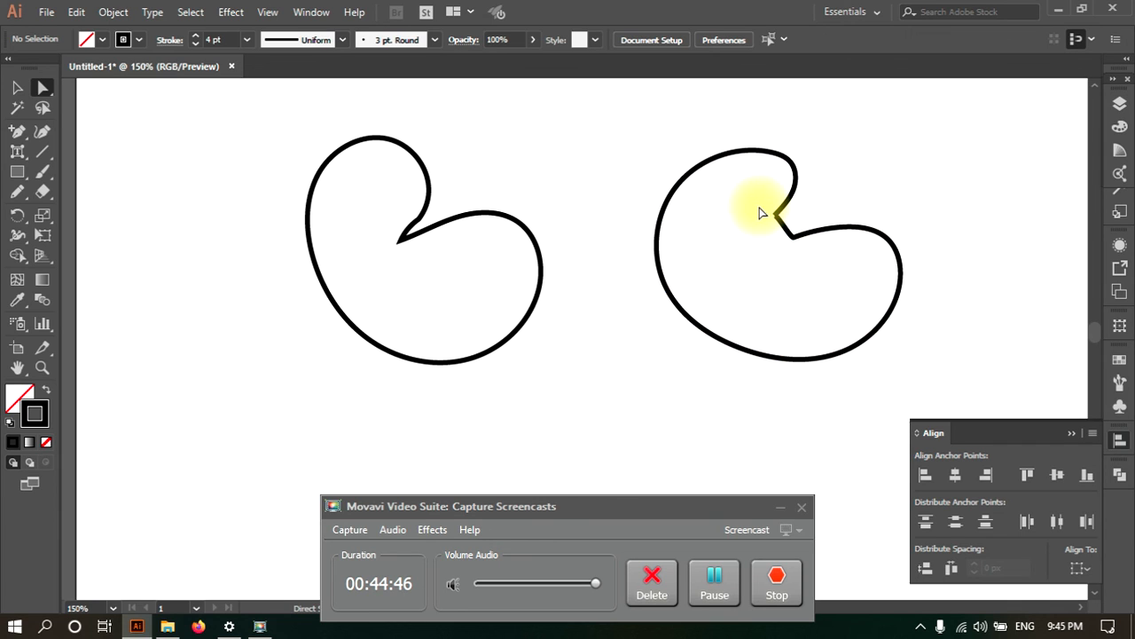
drag(788, 227, 788, 225)
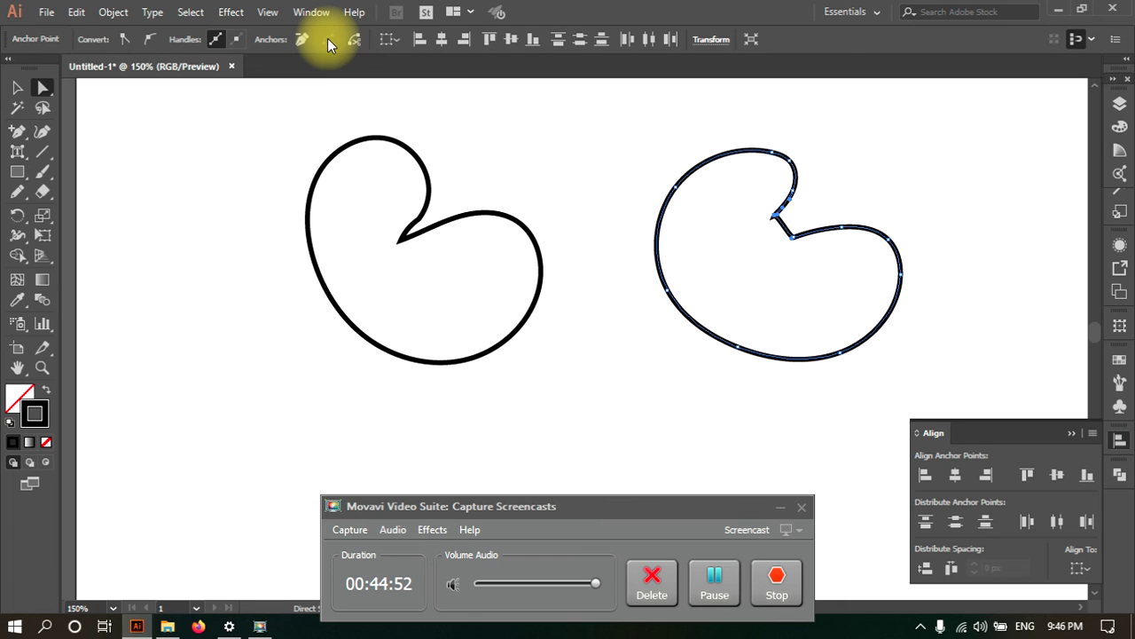
click(773, 132)
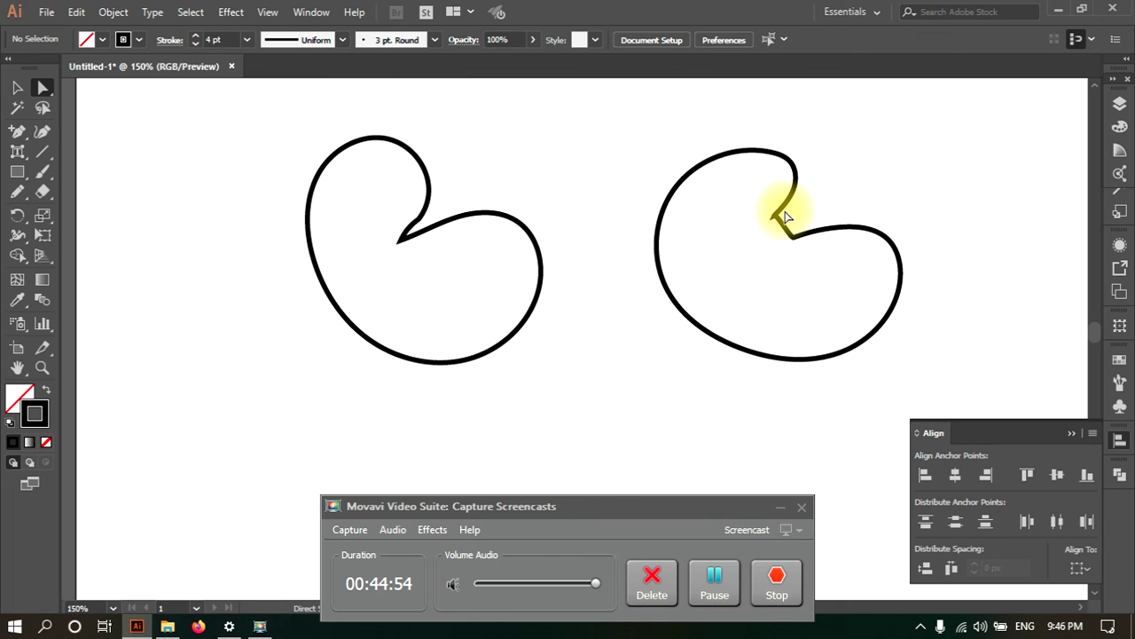
mouse_move(782, 214)
mouse_down()
mouse_move(739, 231)
mouse_move(795, 222)
mouse_move(773, 218)
mouse_up()
click(591, 174)
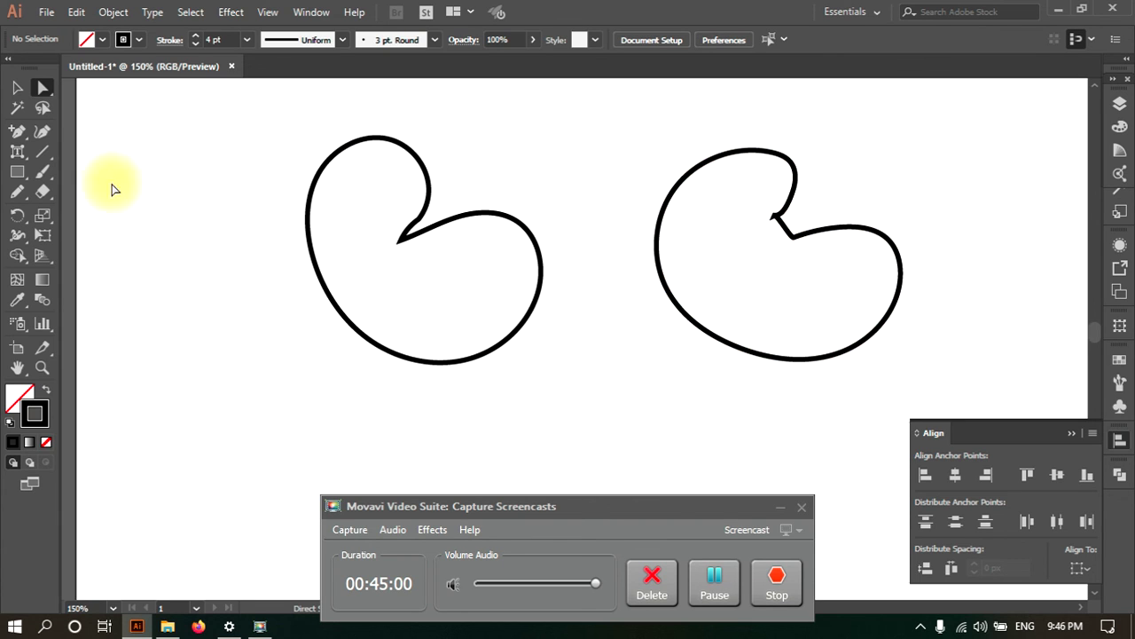
Cut away parts of the first outlined shape with the Eraser tool, undoing excess erasing and trimming its right end
click(25, 191)
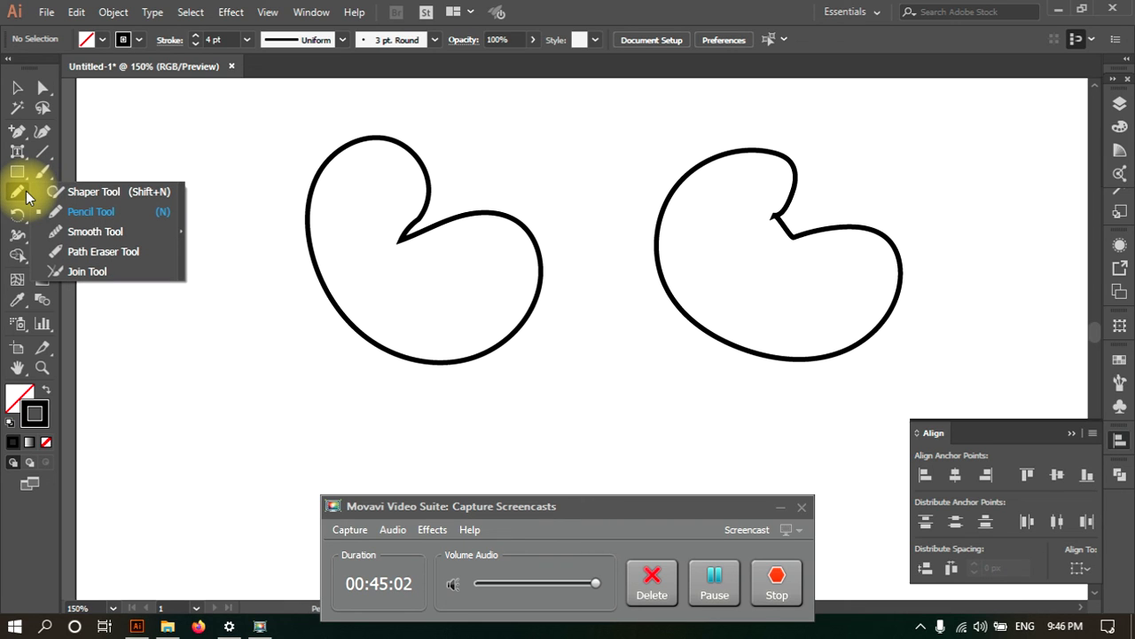
click(24, 94)
click(36, 194)
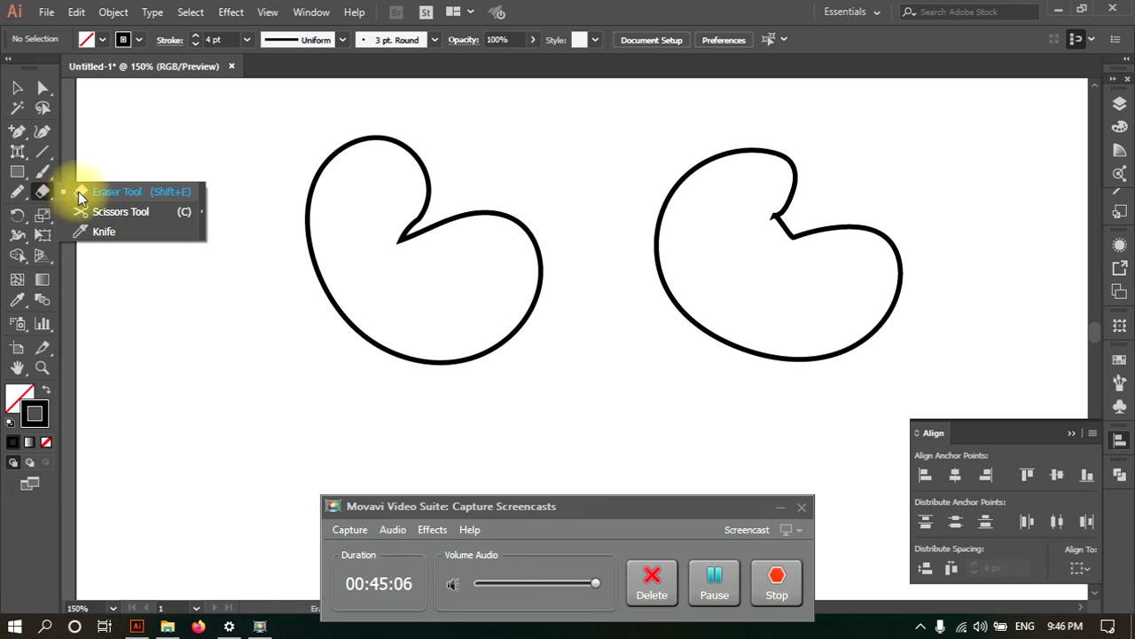
click(80, 193)
mouse_move(310, 177)
mouse_down()
mouse_move(322, 160)
mouse_move(421, 149)
mouse_move(403, 223)
mouse_move(482, 223)
mouse_move(540, 254)
mouse_move(515, 340)
mouse_move(432, 347)
mouse_move(329, 272)
mouse_move(322, 180)
mouse_move(286, 241)
mouse_up()
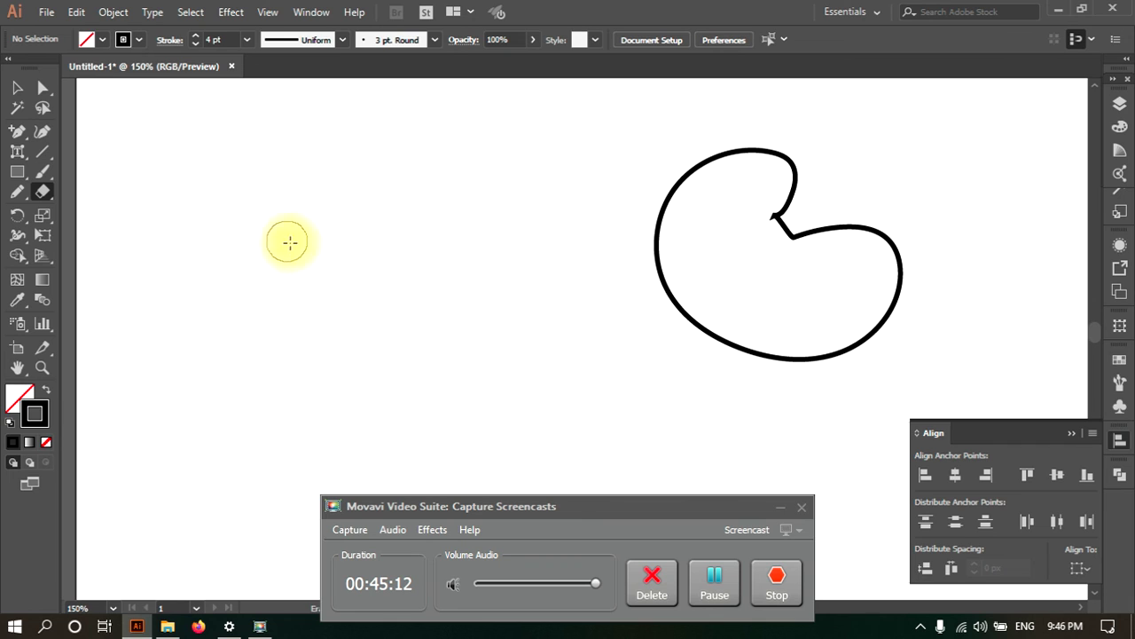
key(ctrl+z)
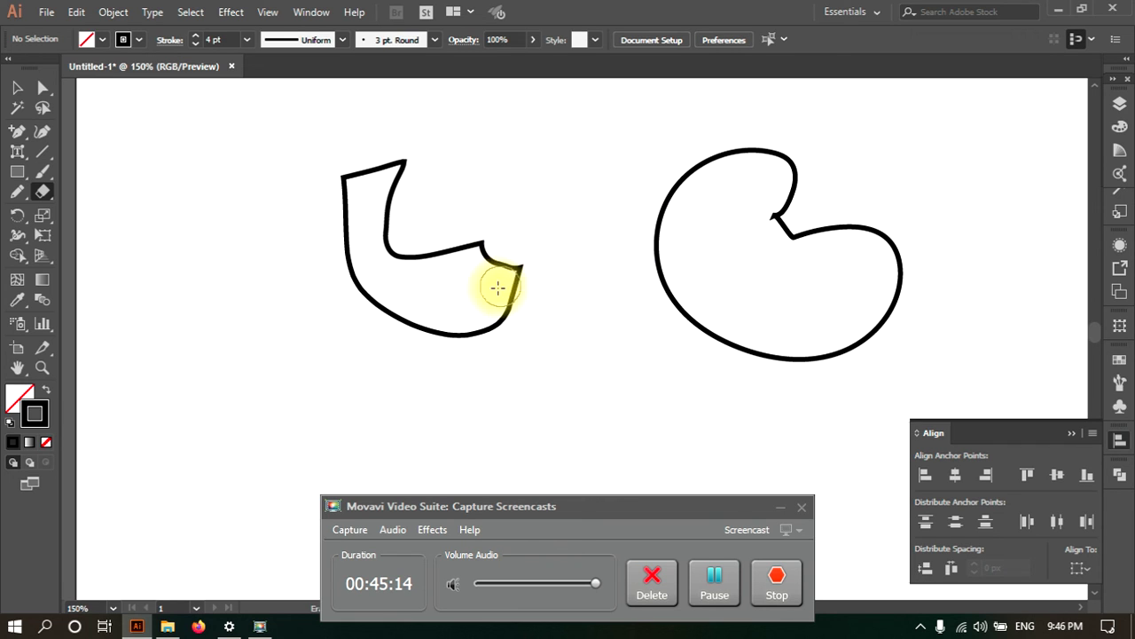
click(502, 277)
Give the partly erased first shape a solid black fill and no stroke, and clear the selection
click(20, 393)
click(34, 94)
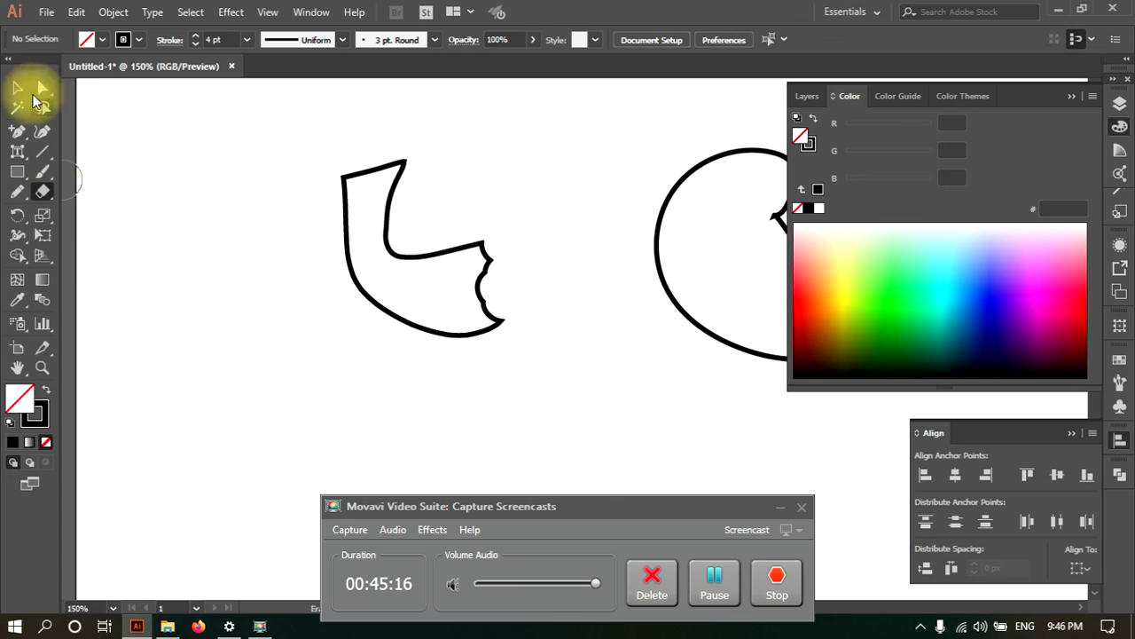
click(346, 247)
click(14, 442)
click(35, 415)
click(46, 442)
click(125, 253)
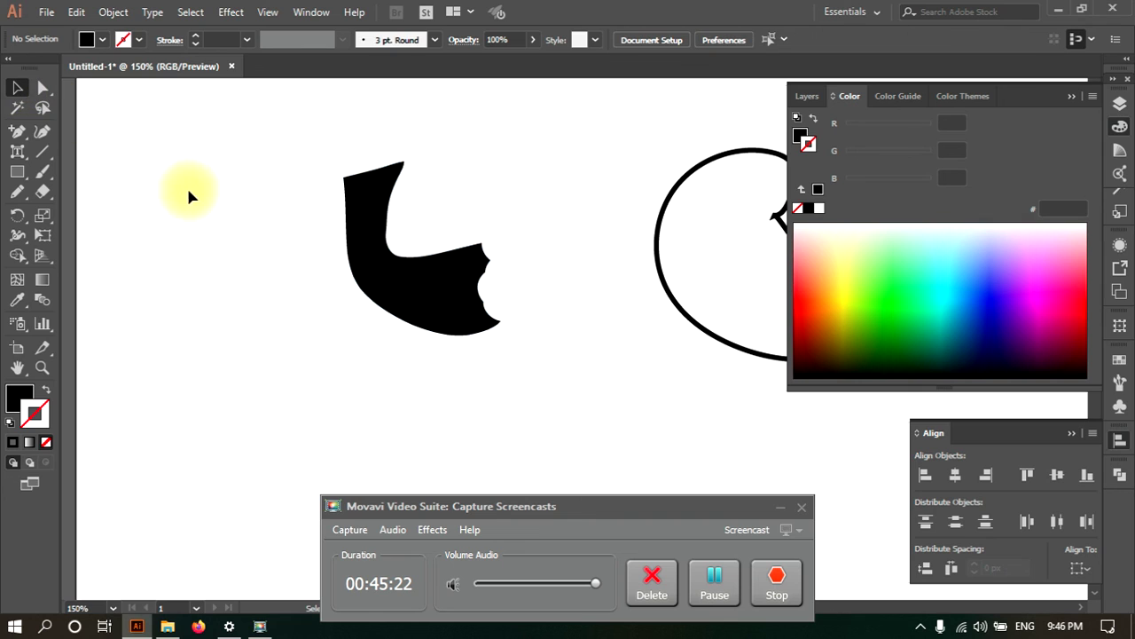
Erase the black-filled shape completely with several Eraser strokes, and return to the Selection tool
click(42, 192)
mouse_move(338, 236)
mouse_down()
mouse_move(456, 210)
mouse_move(455, 278)
mouse_up()
mouse_move(438, 318)
mouse_down()
mouse_move(401, 364)
mouse_move(310, 304)
mouse_move(494, 278)
mouse_up()
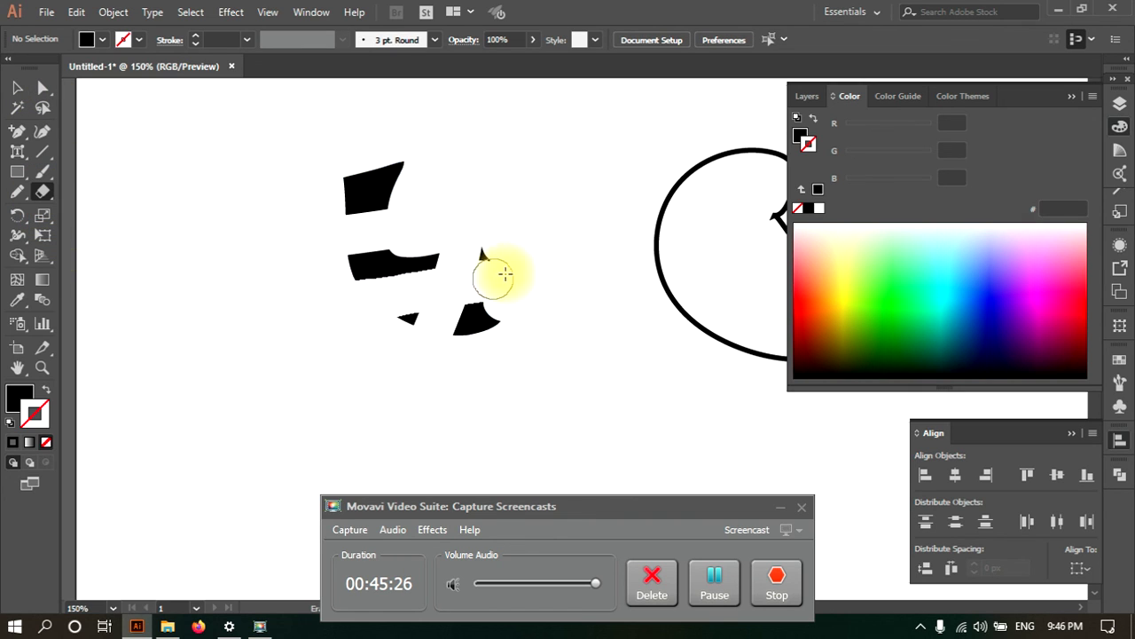
mouse_move(427, 193)
mouse_down()
mouse_move(385, 189)
mouse_move(384, 175)
mouse_move(347, 223)
mouse_move(353, 263)
mouse_move(476, 284)
mouse_move(440, 257)
mouse_move(432, 299)
mouse_move(498, 345)
mouse_move(365, 323)
mouse_move(434, 324)
mouse_move(509, 251)
mouse_up()
click(17, 87)
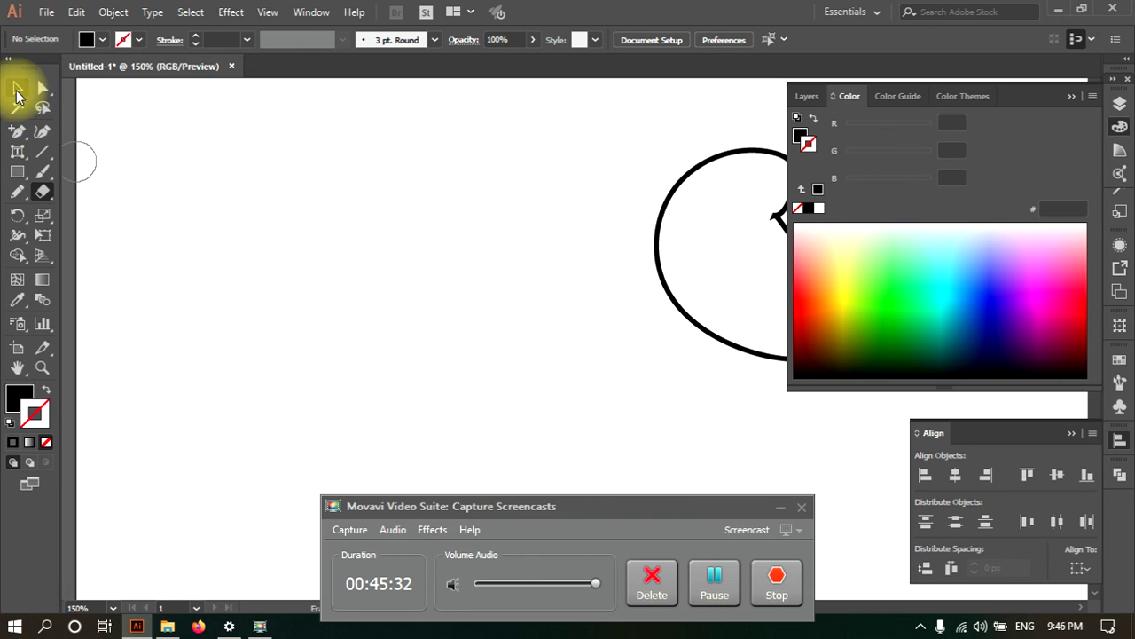